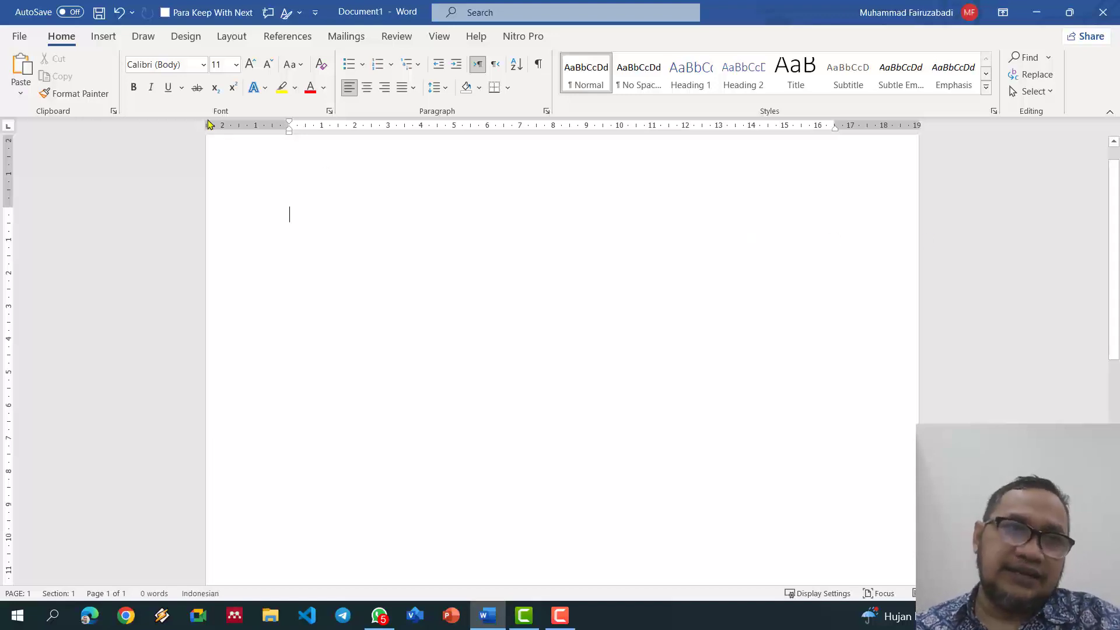
Step: Insert a 5-column by 6-row table, then delete it
click(111, 44)
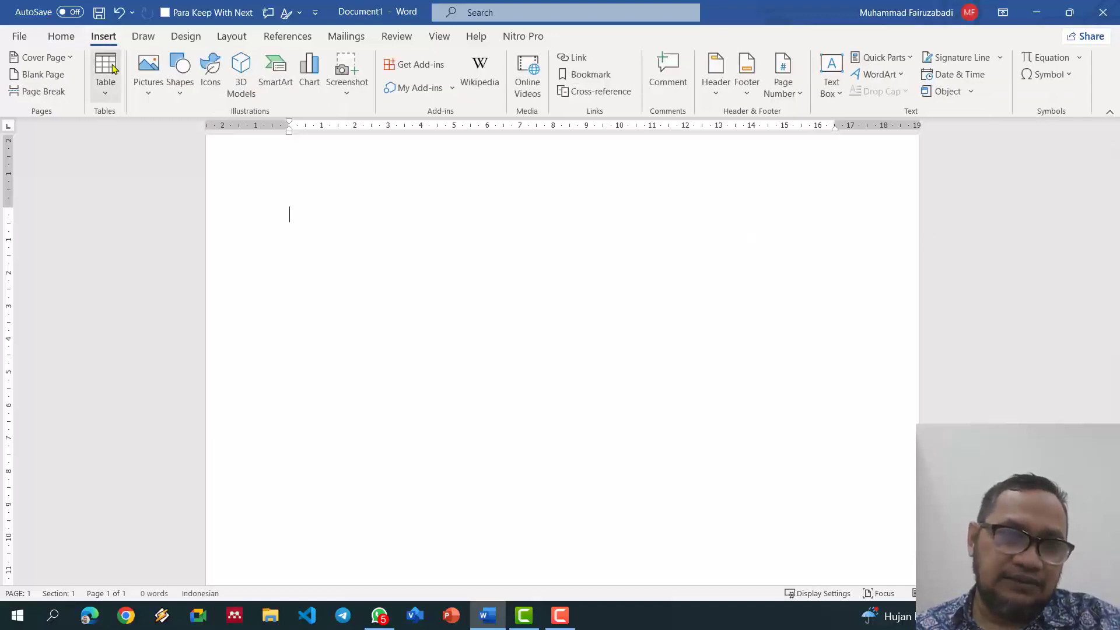
click(106, 95)
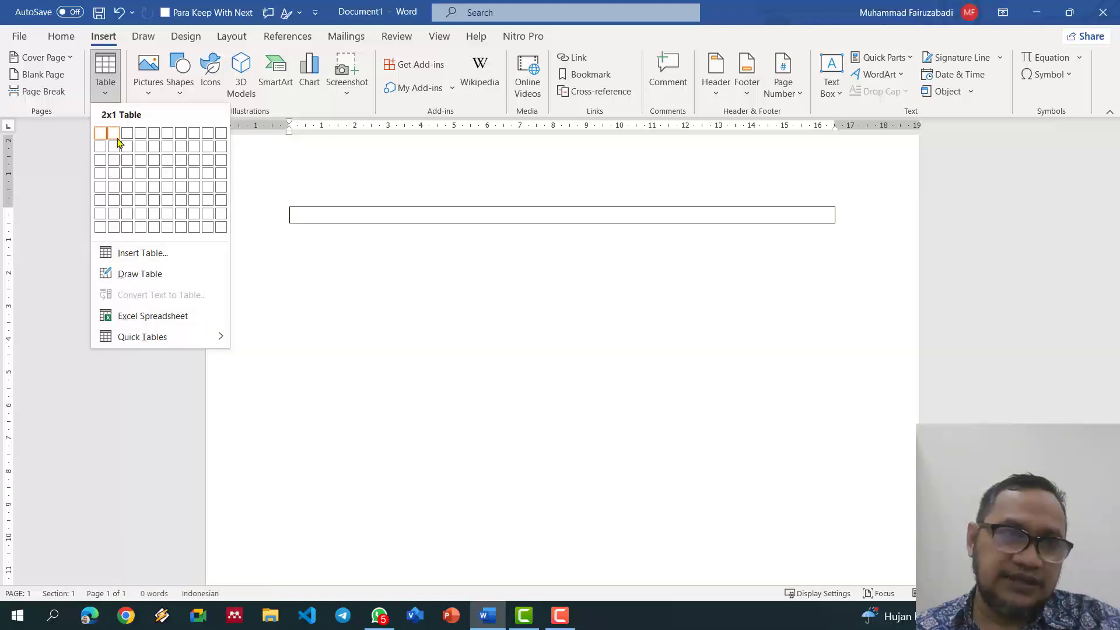
click(157, 201)
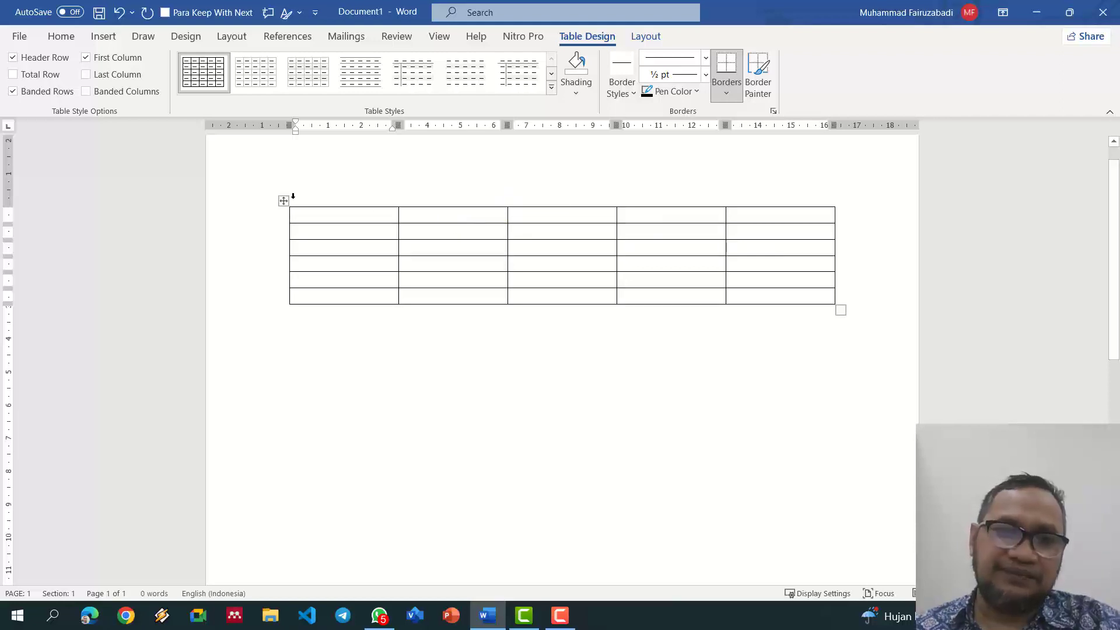
click(285, 202)
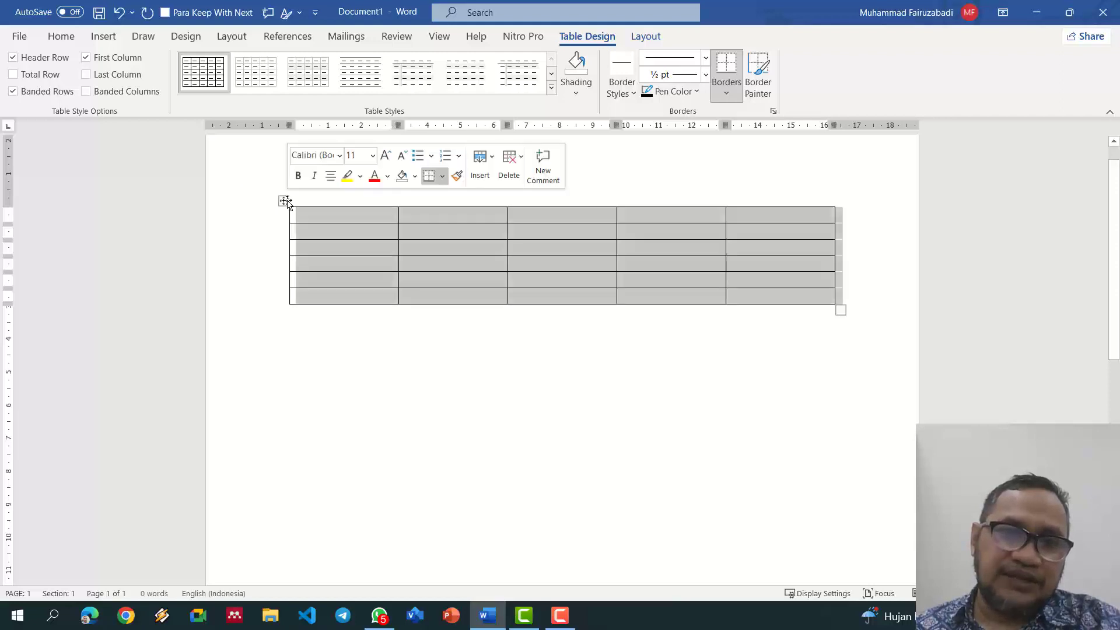
right_click(285, 202)
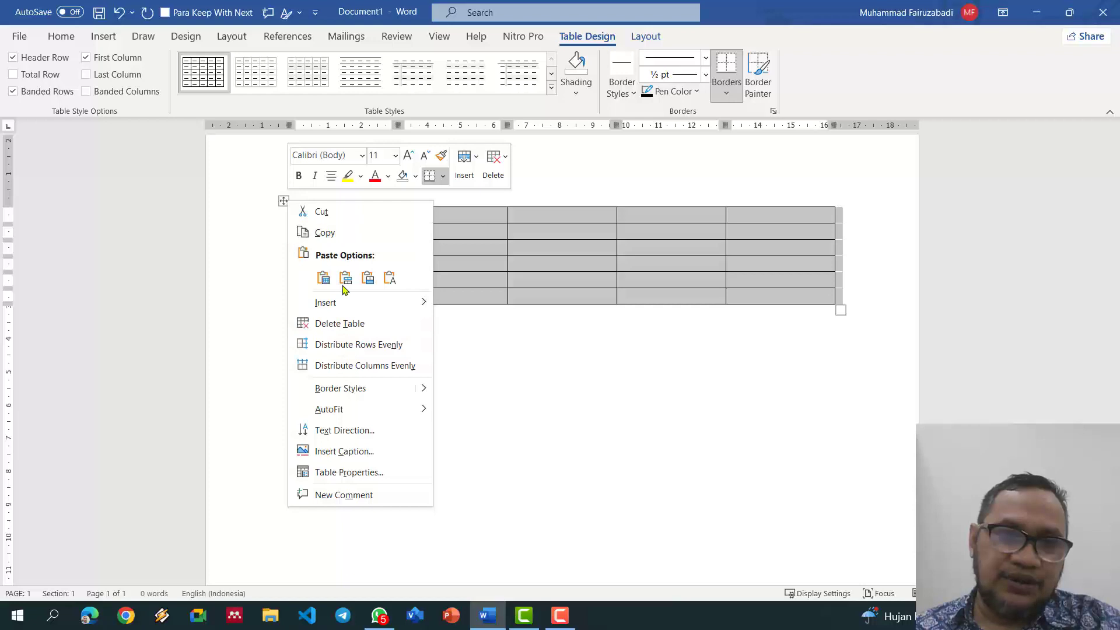
click(344, 324)
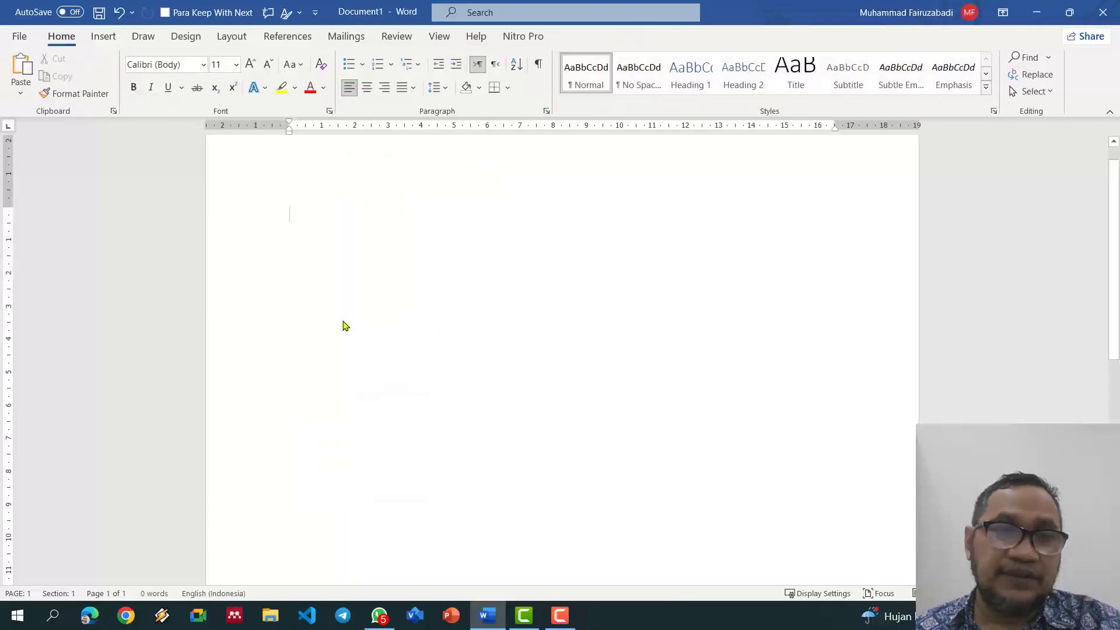
Step: Insert a large 20-by-60 table through the Insert Table dialog
click(105, 36)
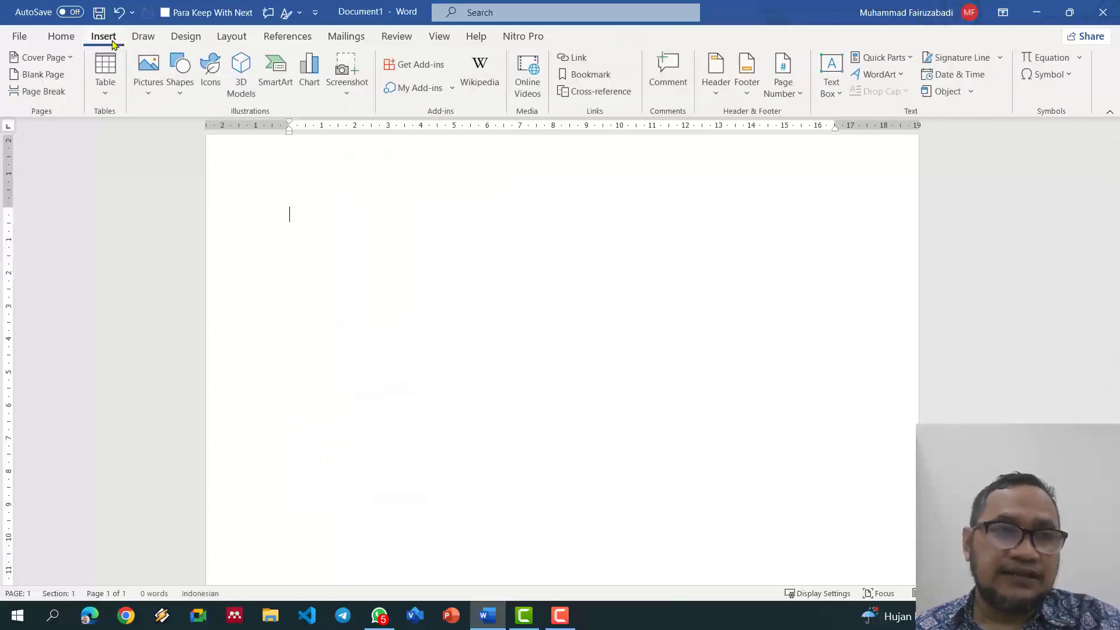
click(107, 95)
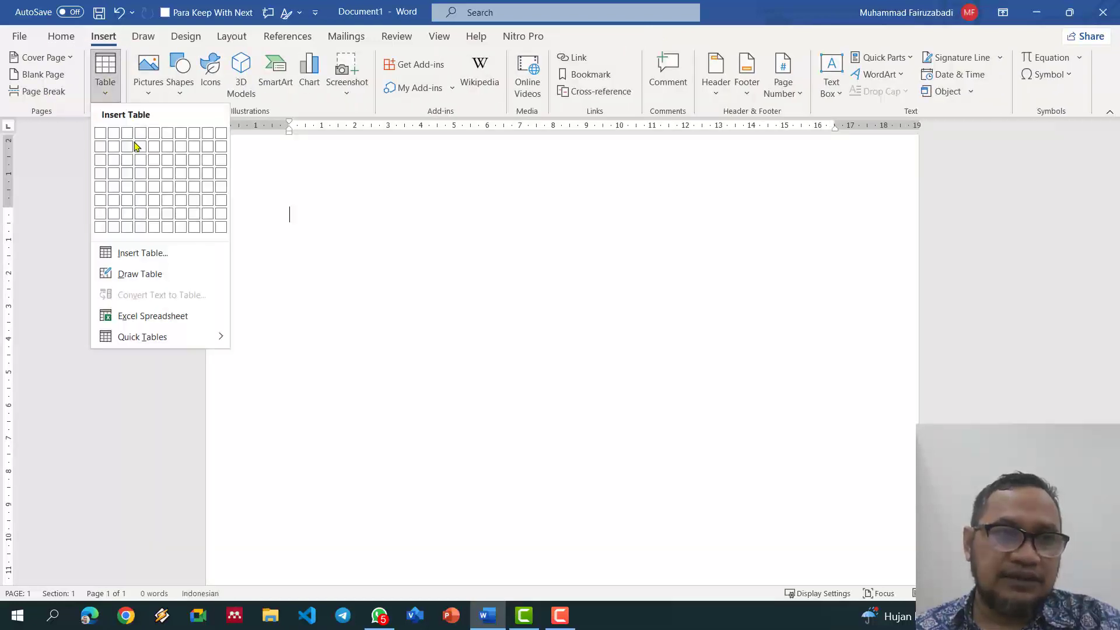
click(158, 257)
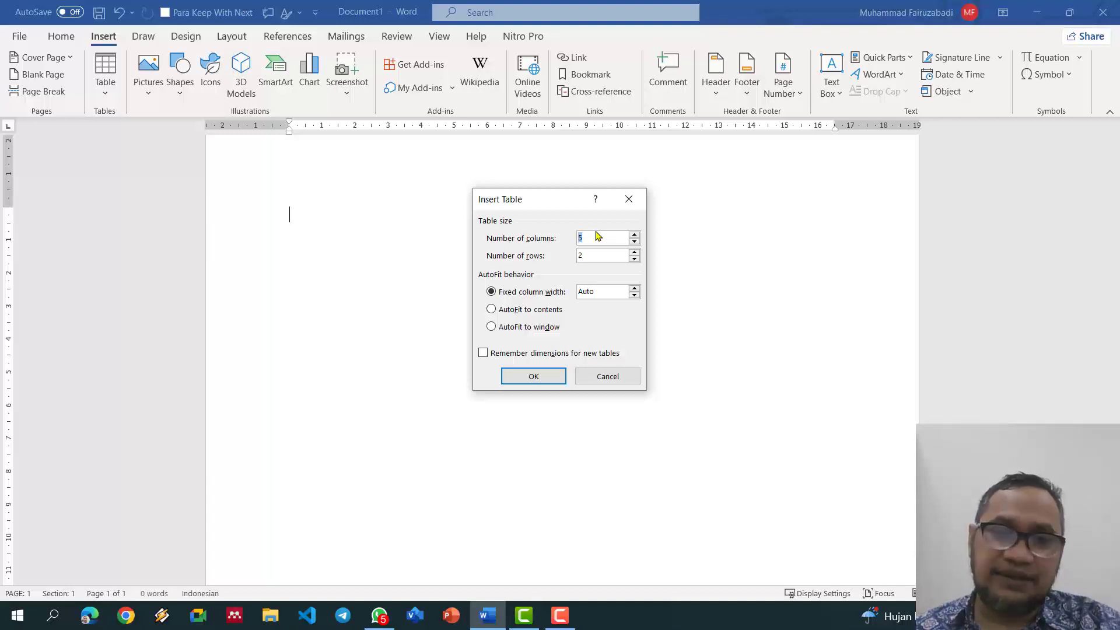
text(20)
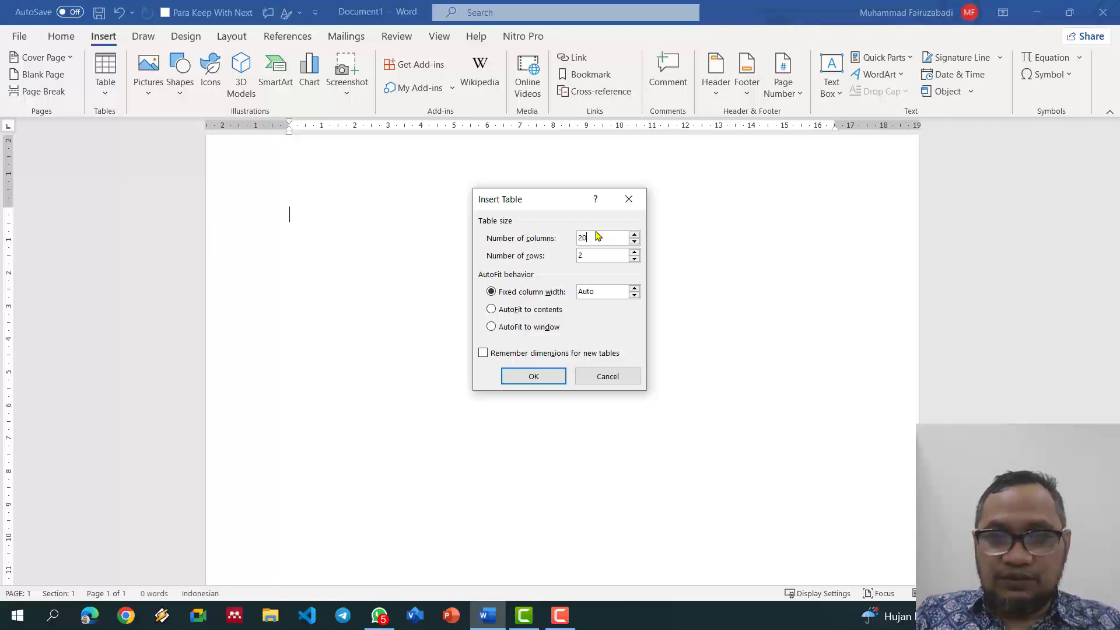
drag(594, 254, 561, 253)
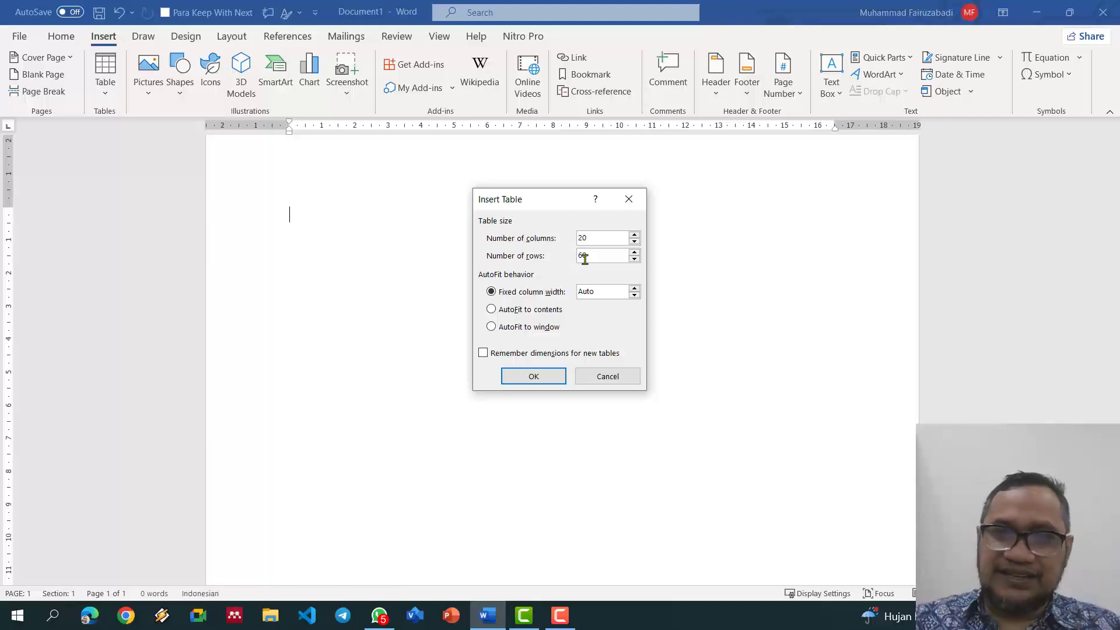
key(Return)
scroll(638, 356, down, 5)
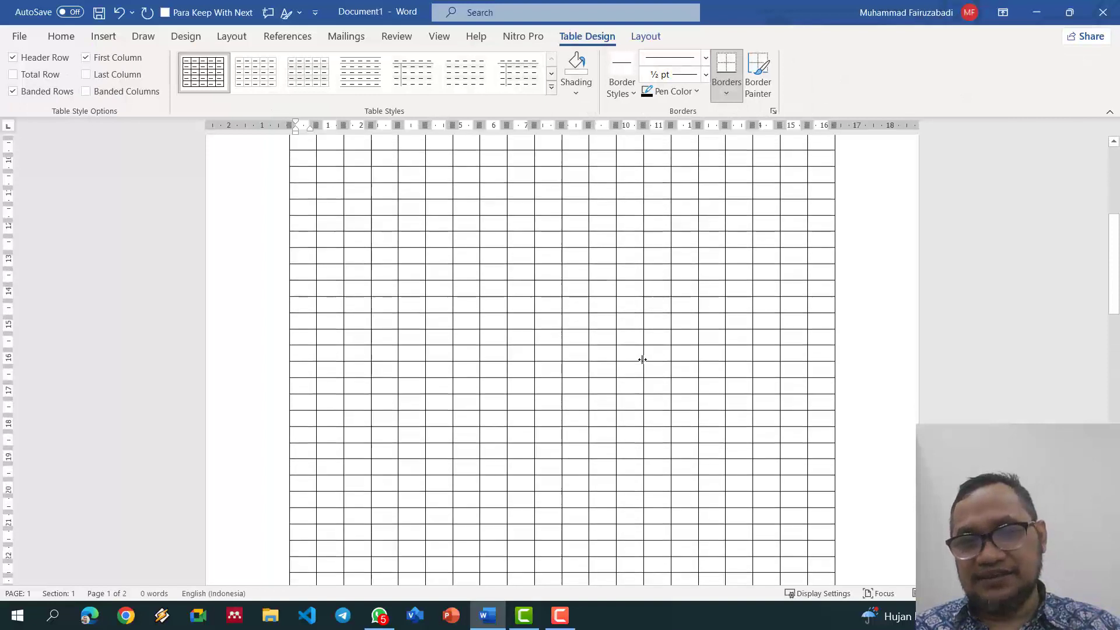
scroll(642, 360, down, 5)
scroll(645, 362, up, 15)
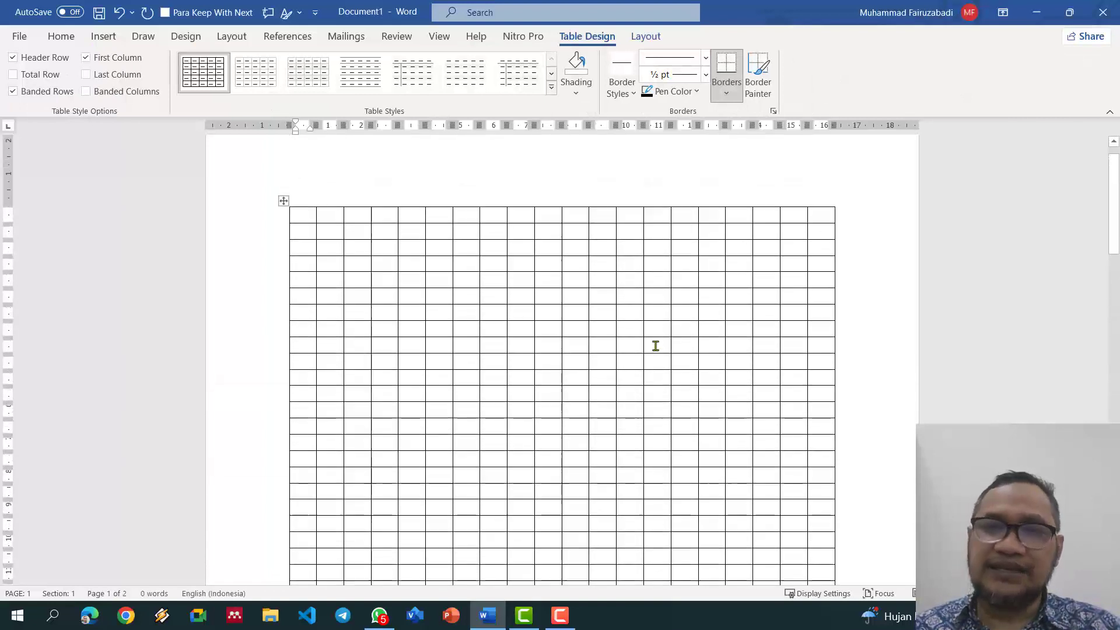
scroll(656, 346, up, 1)
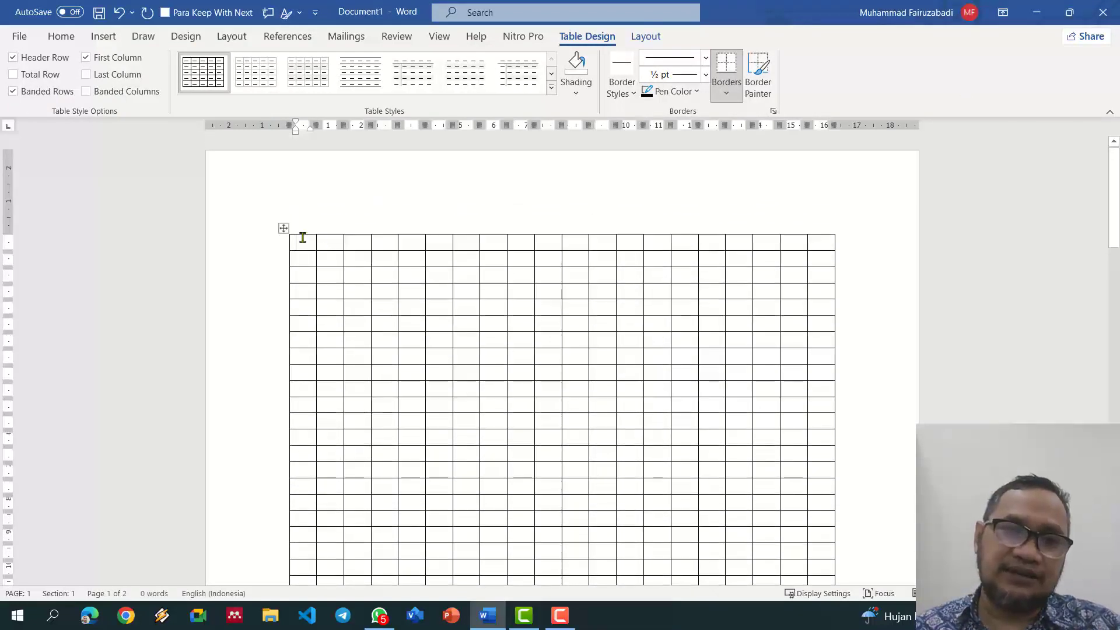
Step: Move the large grid table to the page top, then delete it
click(283, 228)
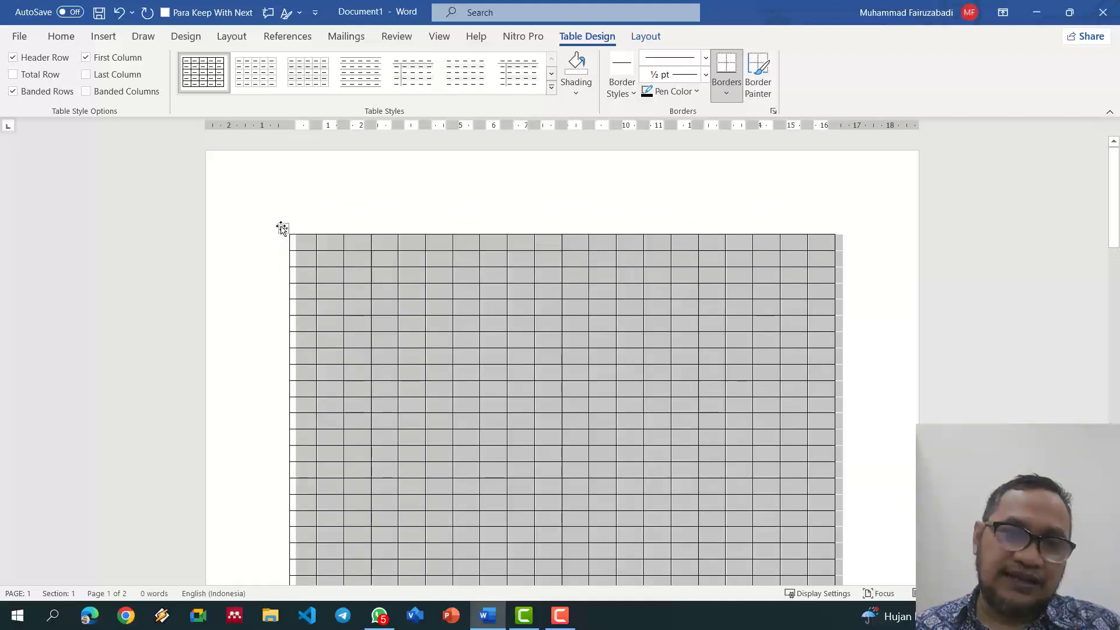
drag(283, 227, 282, 227)
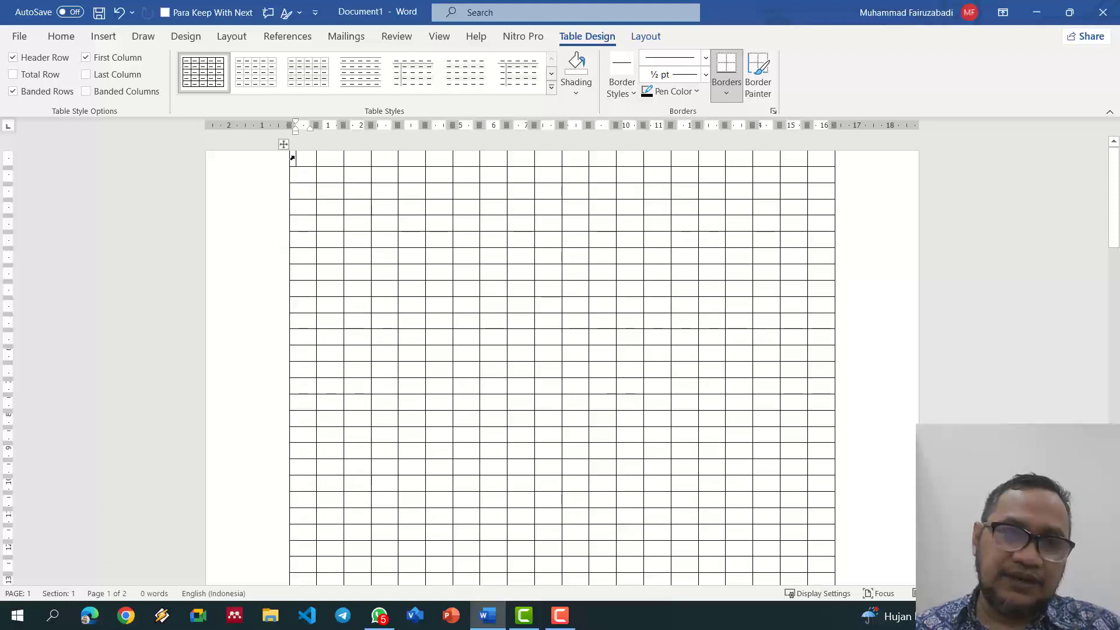
right_click(283, 143)
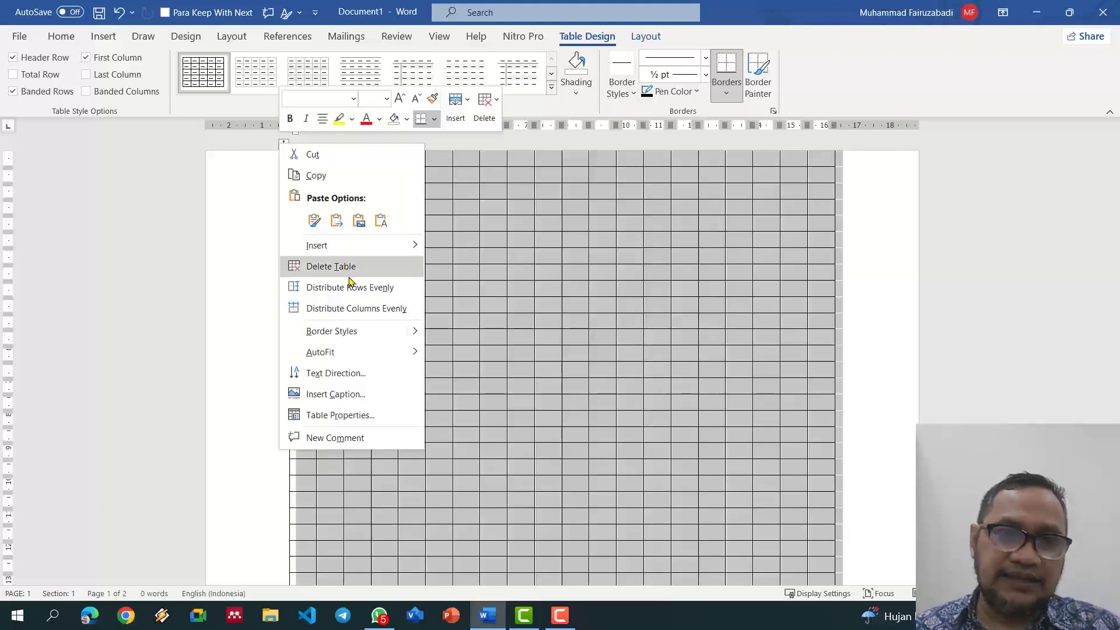
click(350, 269)
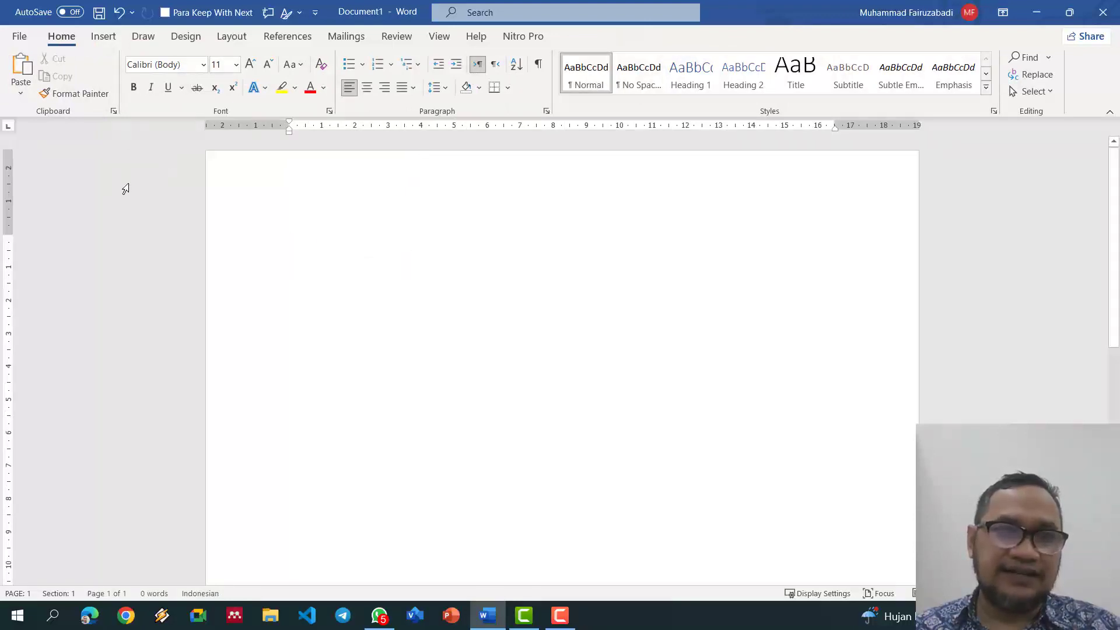
Step: Freehand-draw a table outline with a narrow first column, a header row and split last column
click(103, 37)
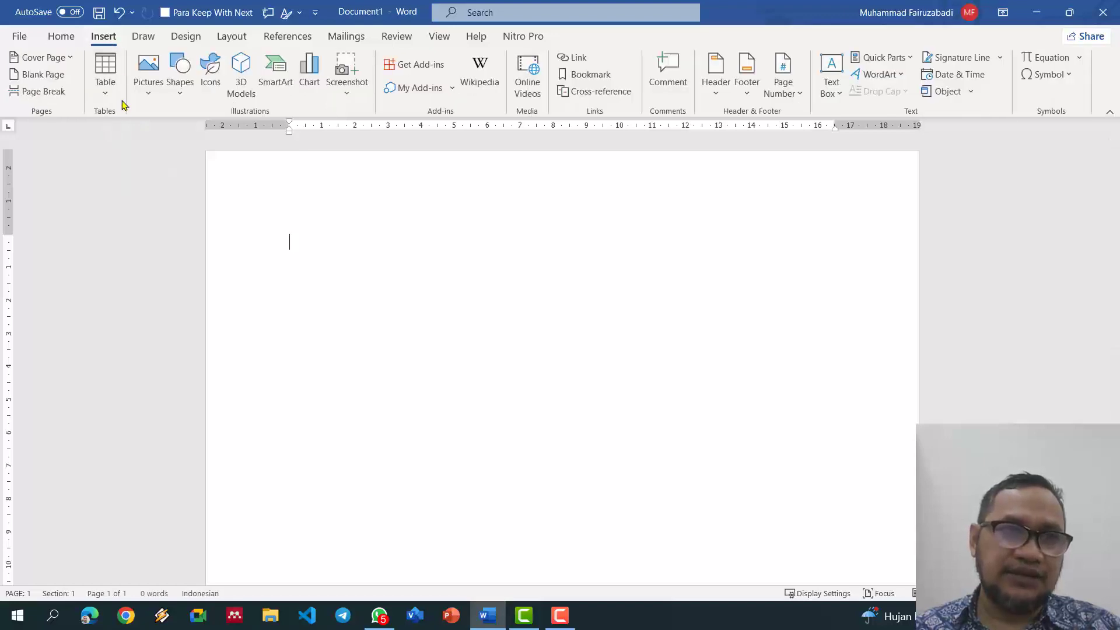
click(106, 87)
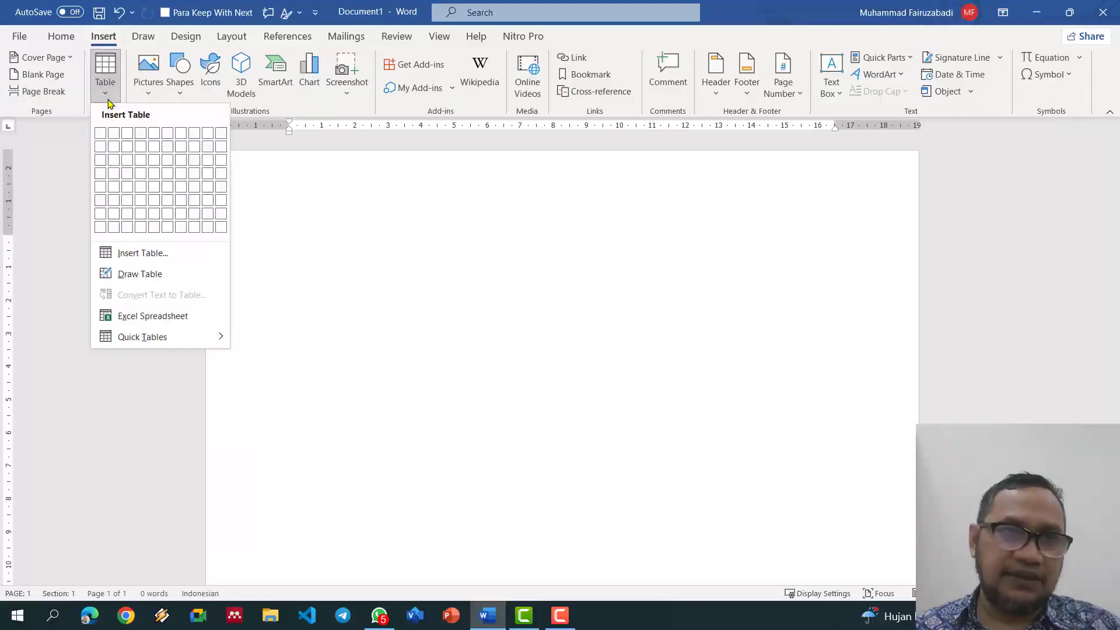
click(140, 274)
mouse_move(279, 244)
mouse_down()
mouse_move(755, 332)
mouse_move(847, 440)
mouse_move(848, 509)
mouse_move(842, 497)
mouse_up()
drag(315, 235, 322, 493)
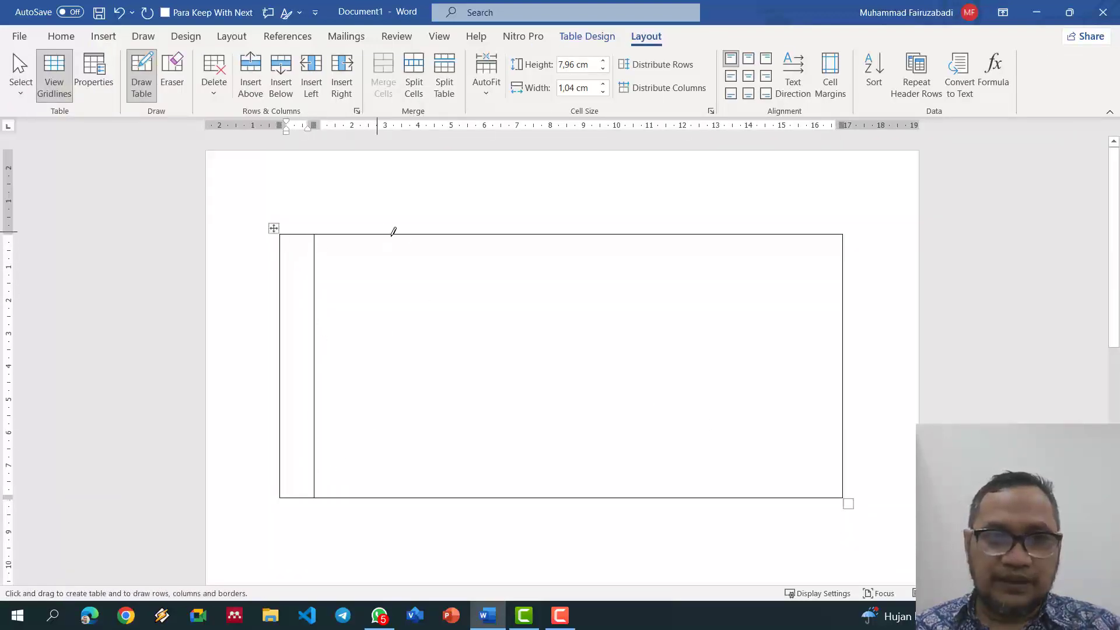
drag(458, 237, 458, 497)
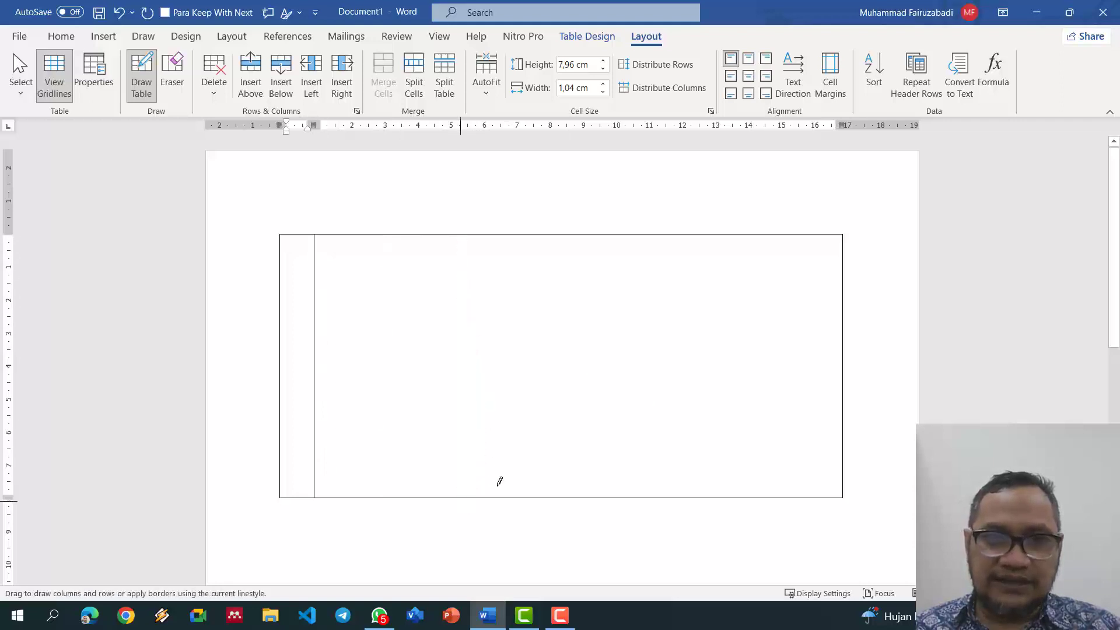
drag(623, 233, 622, 497)
mouse_move(279, 255)
mouse_down()
mouse_move(825, 267)
mouse_move(845, 256)
mouse_up()
drag(732, 263, 733, 471)
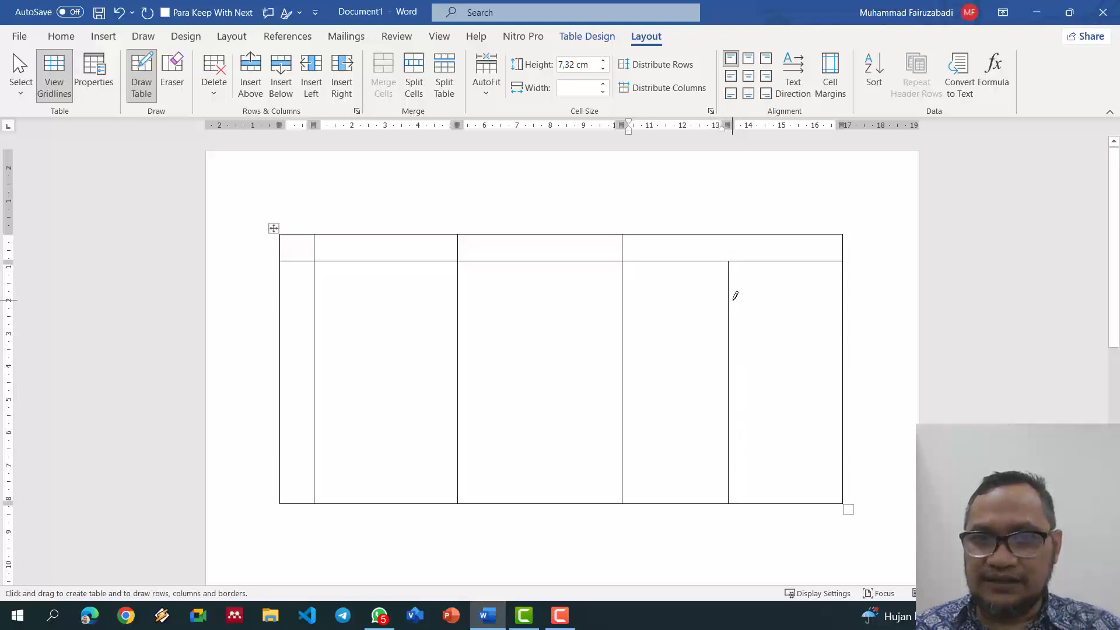
Step: Draw staggered row lines across the signature and left columns, plus a third-column vertical border
mouse_move(761, 304)
mouse_down()
mouse_move(849, 313)
mouse_move(840, 320)
mouse_up()
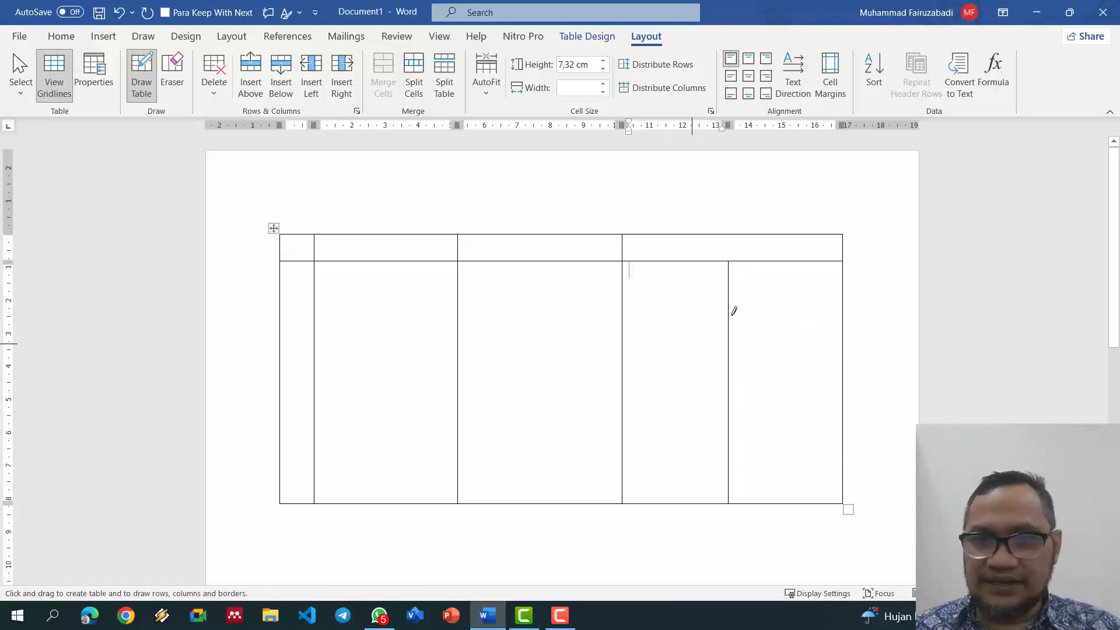
drag(726, 300, 851, 294)
drag(622, 326, 751, 333)
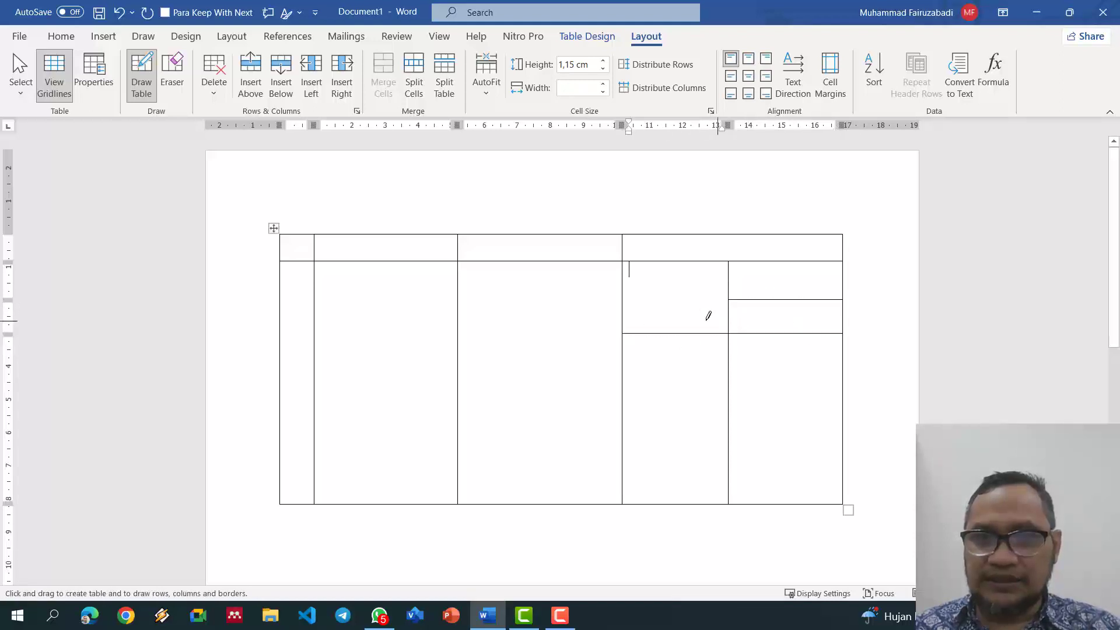
mouse_move(620, 300)
mouse_down()
mouse_move(293, 288)
mouse_move(285, 299)
mouse_up()
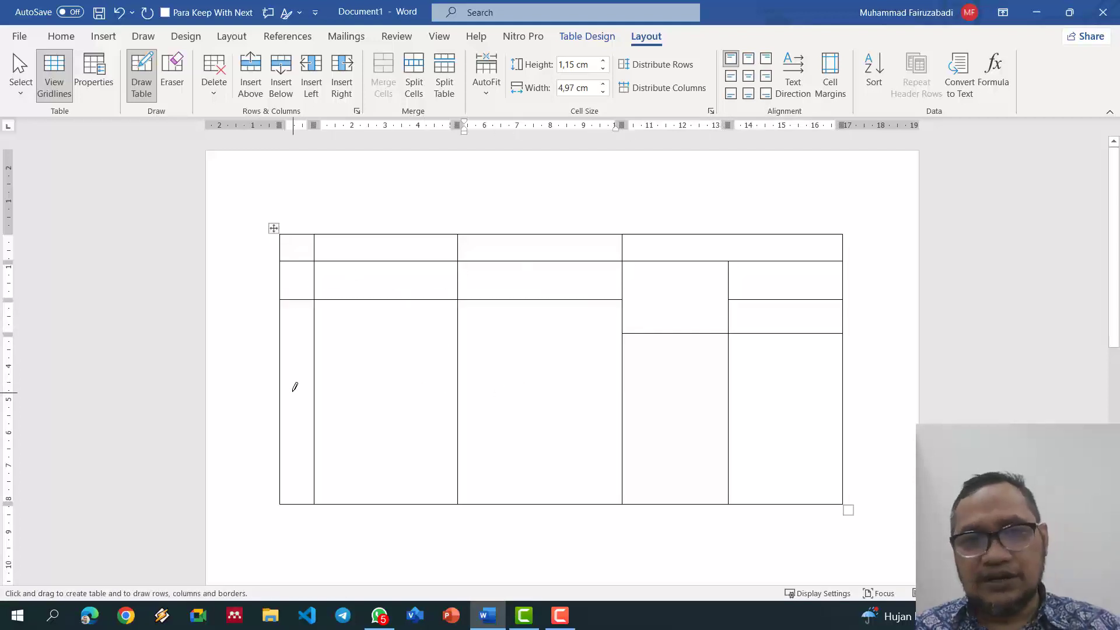
mouse_move(277, 361)
mouse_down()
mouse_move(603, 364)
mouse_move(587, 364)
mouse_up()
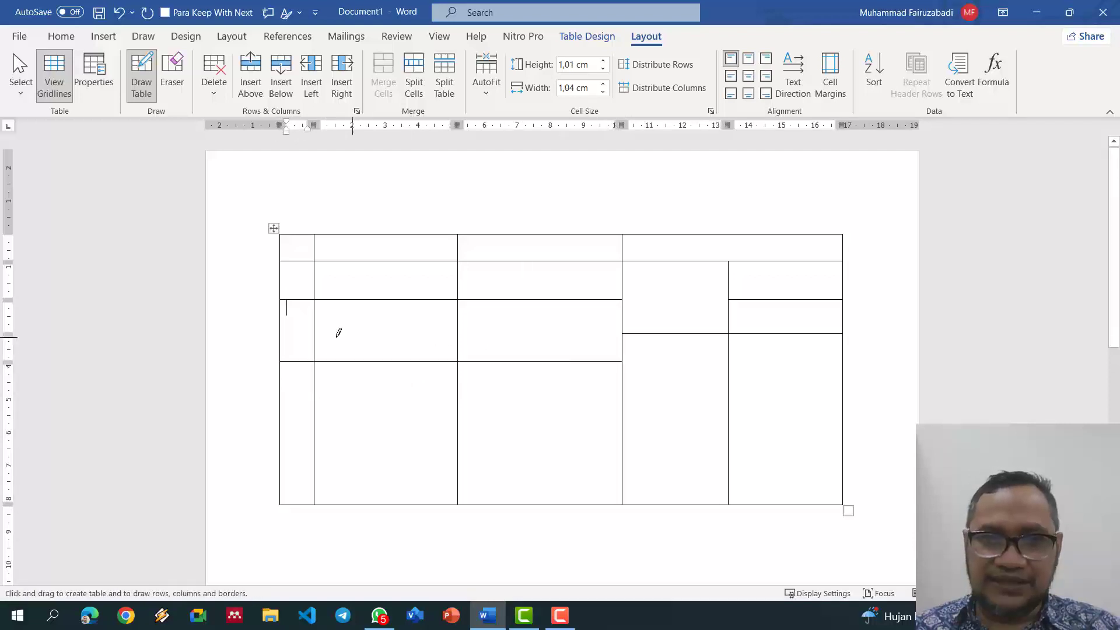
drag(293, 328, 638, 338)
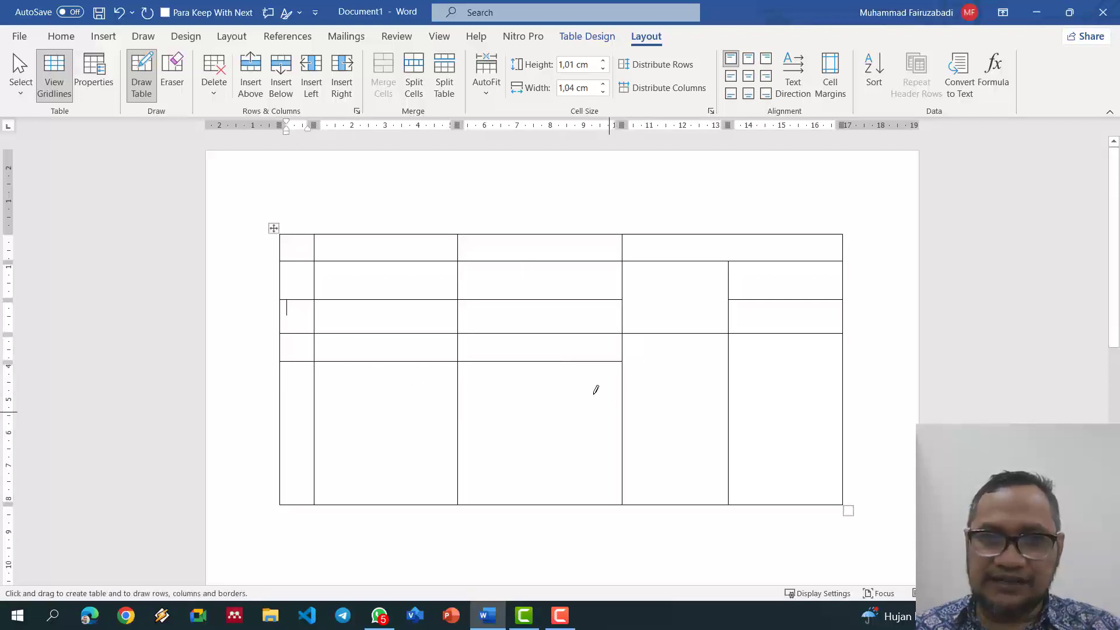
mouse_move(624, 379)
mouse_down()
mouse_move(882, 402)
mouse_move(850, 376)
mouse_up()
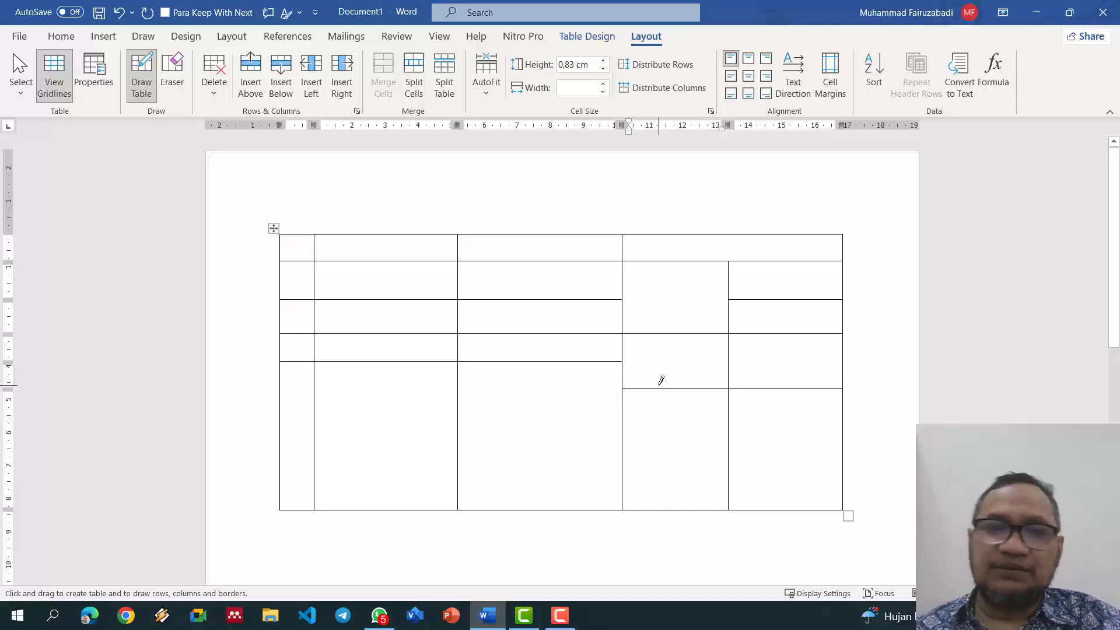
mouse_move(530, 363)
mouse_down()
mouse_move(555, 525)
mouse_move(545, 501)
mouse_up()
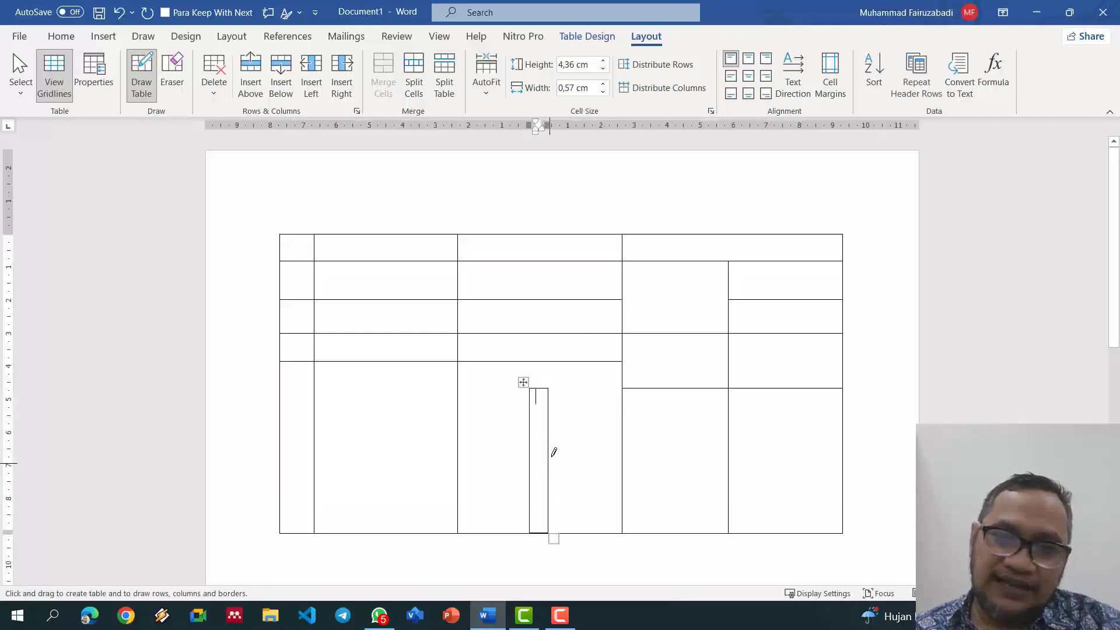
key(ctrl+z)
drag(544, 361, 550, 496)
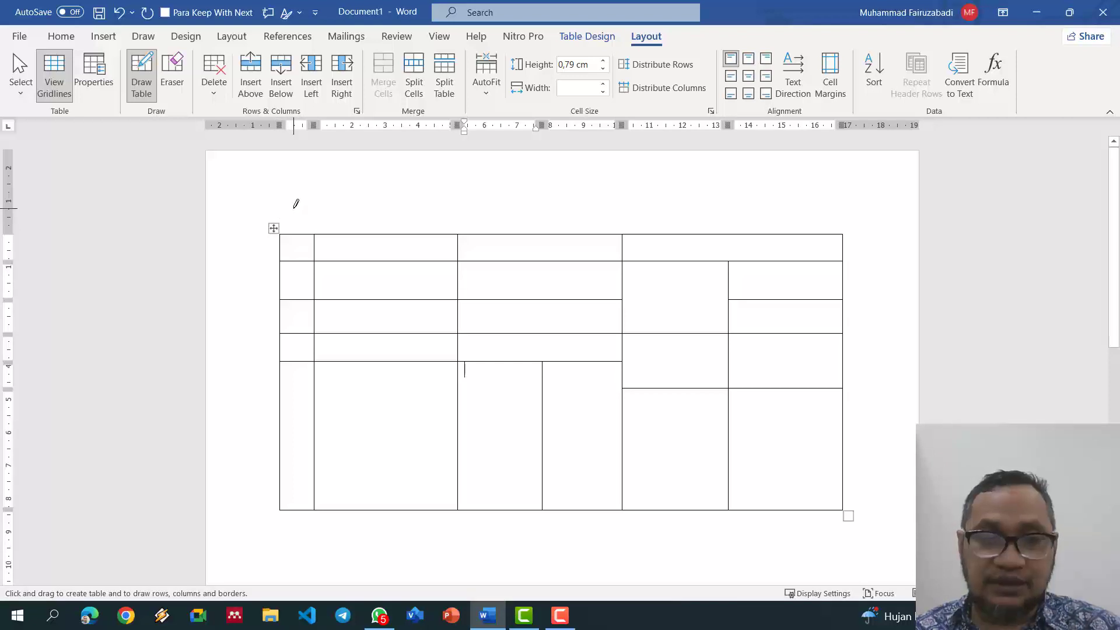
key(Escape)
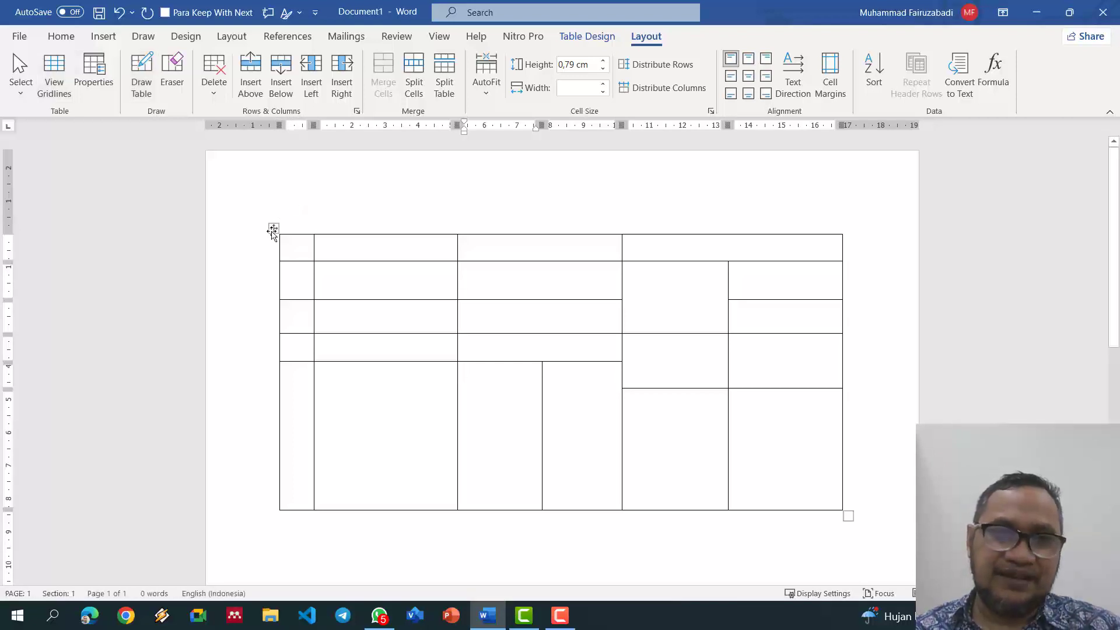
Step: Delete the entire hand-drawn table from its move handle's context menu
click(274, 229)
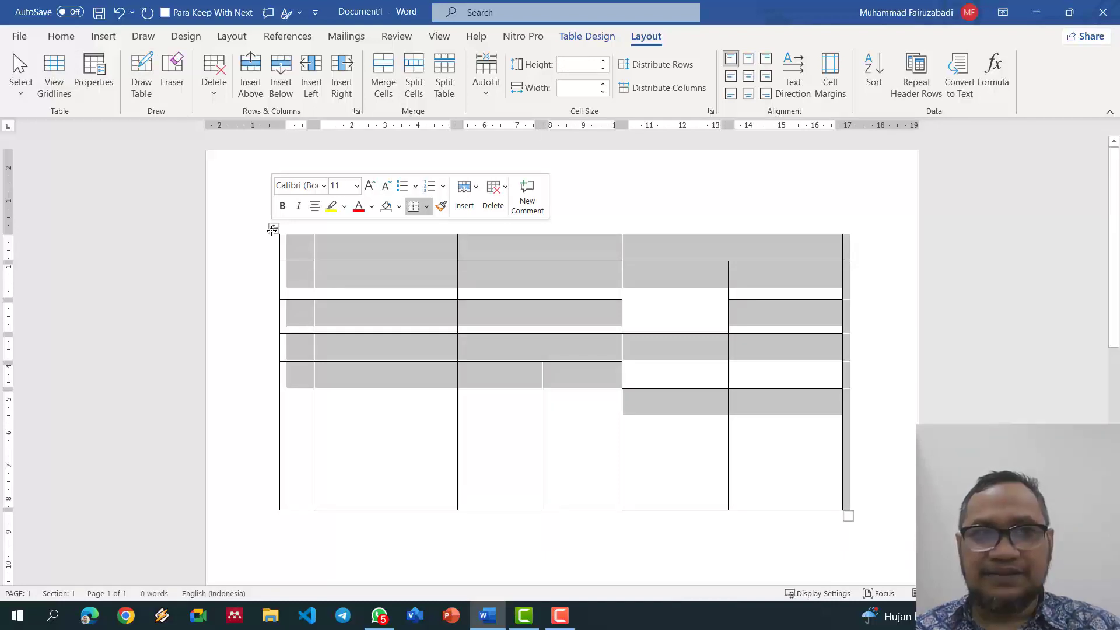
right_click(272, 229)
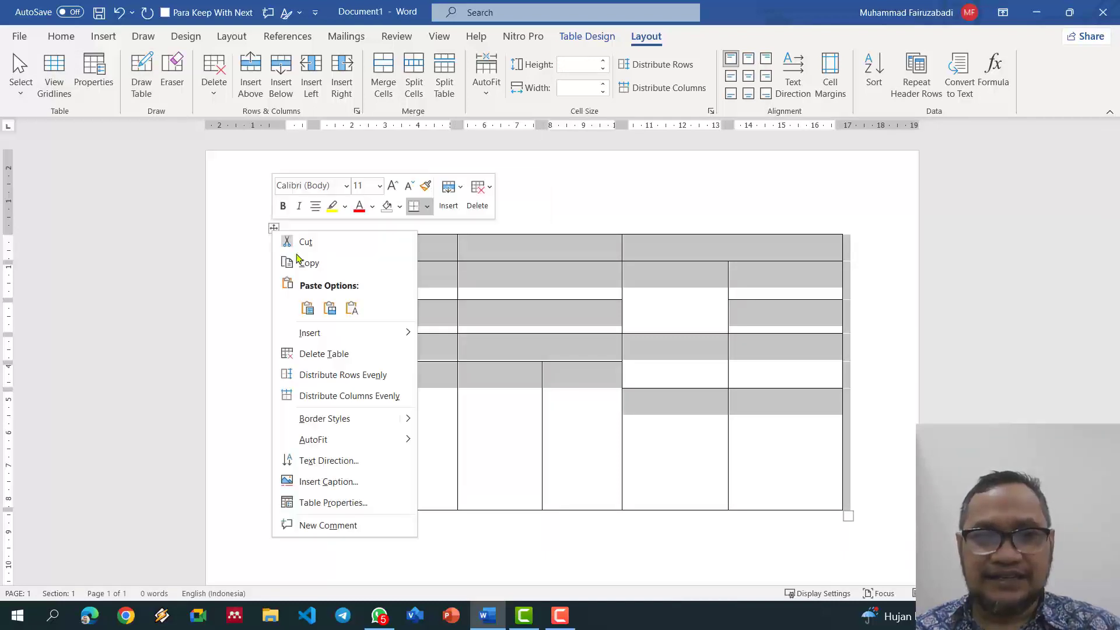
click(337, 355)
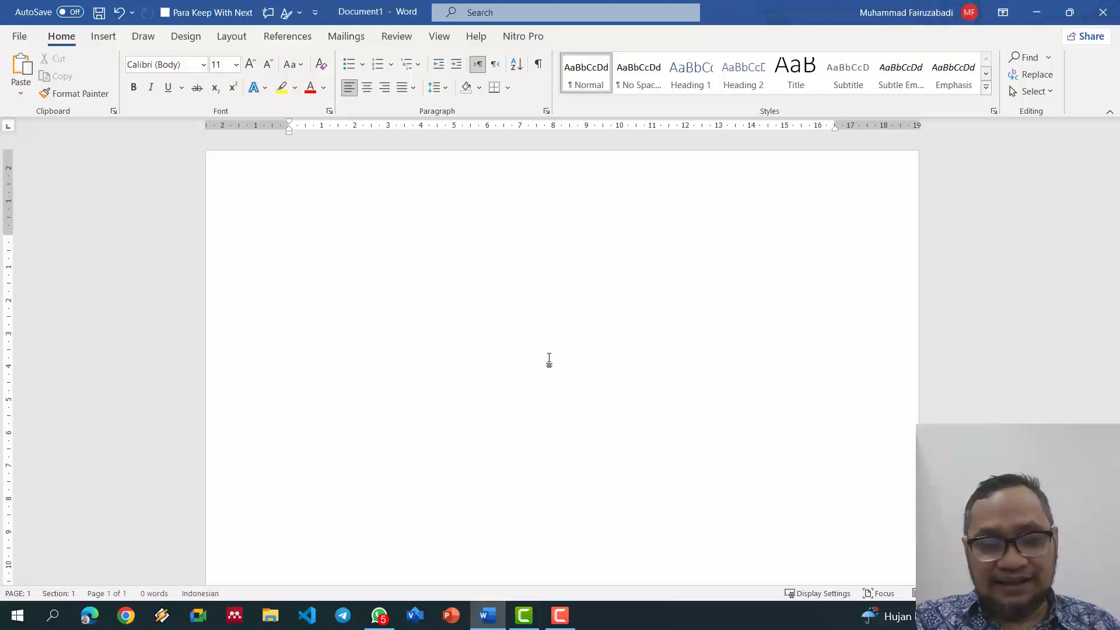
Step: Type tab-separated headings No, Nama, Alamat, Email, Telepon and begin row 1 with a name
text(No)
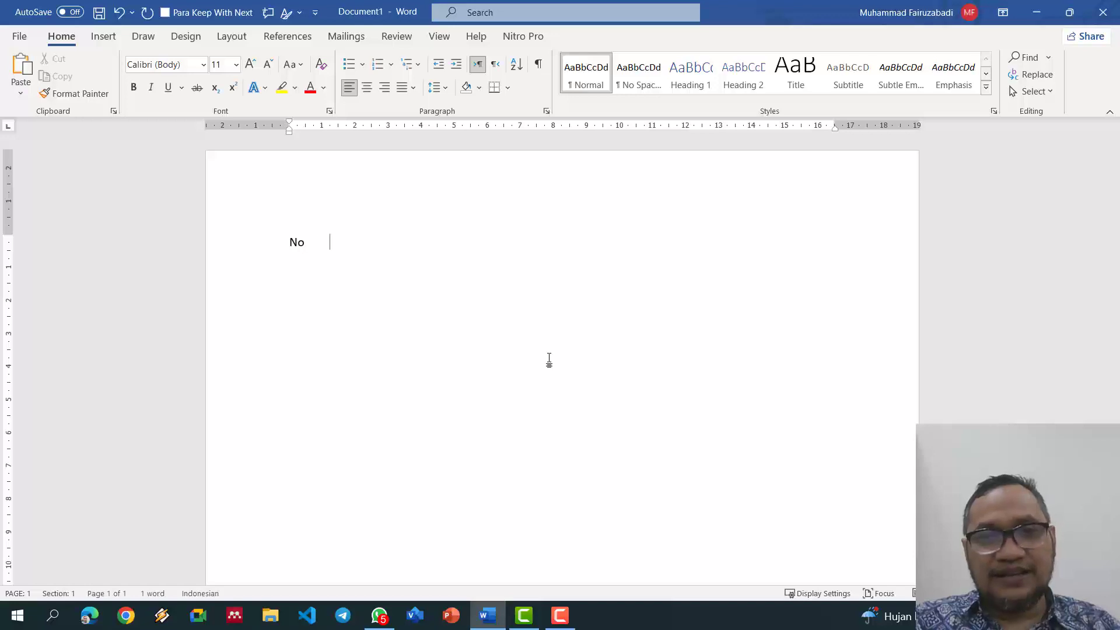
key(Tab)
text(Nama)
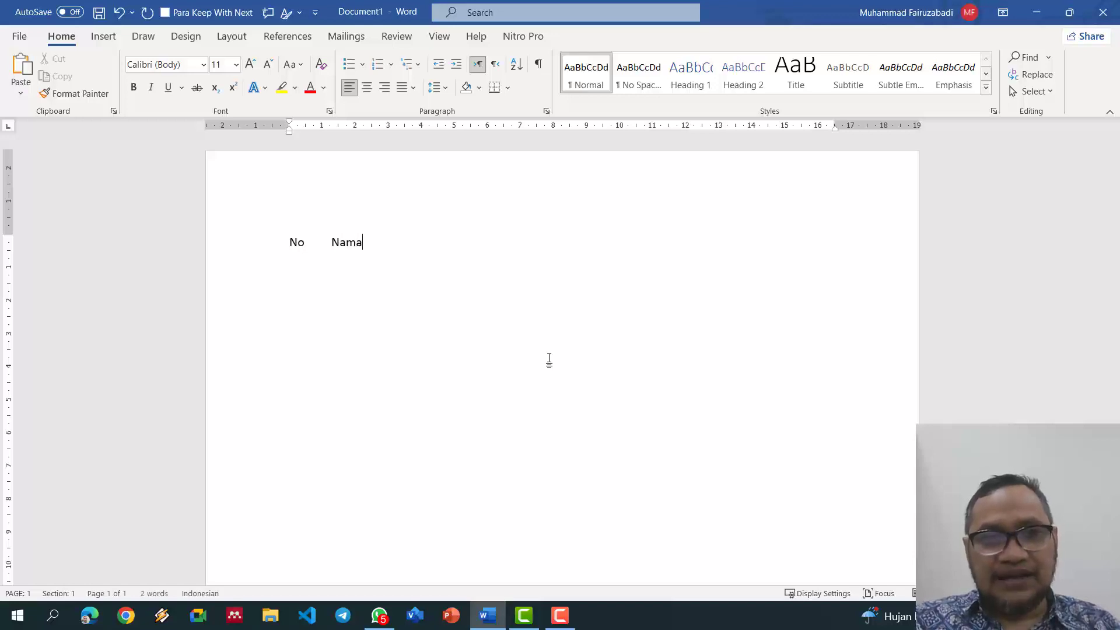
key(Tab)
text(Alamat)
key(Tab)
text(Email	)
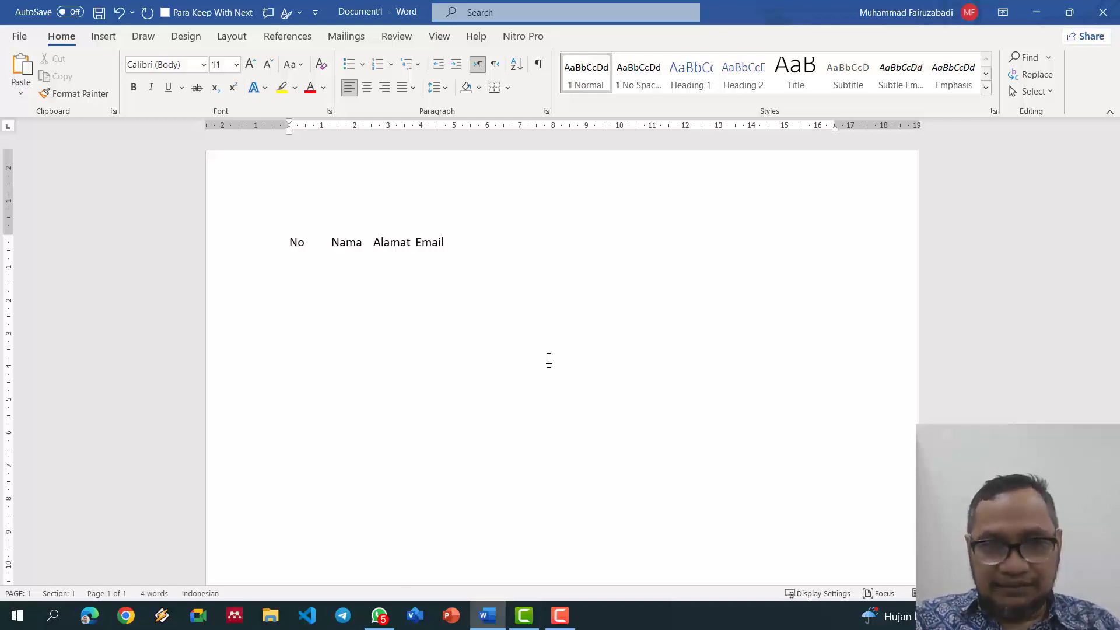
text(Telepn)
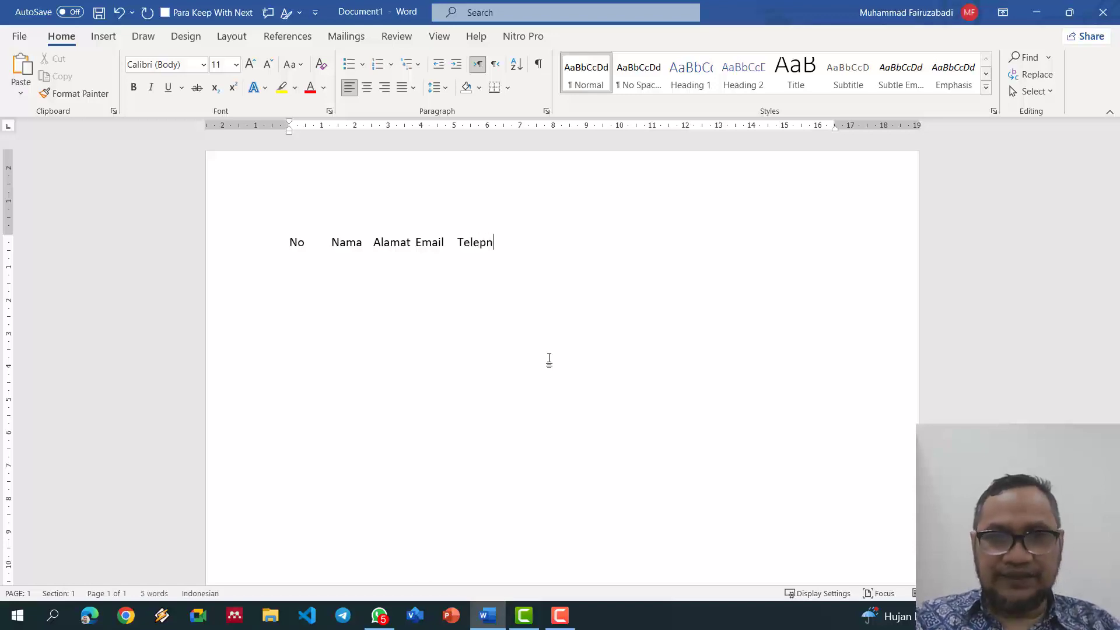
key(BackSpace)
text(o)
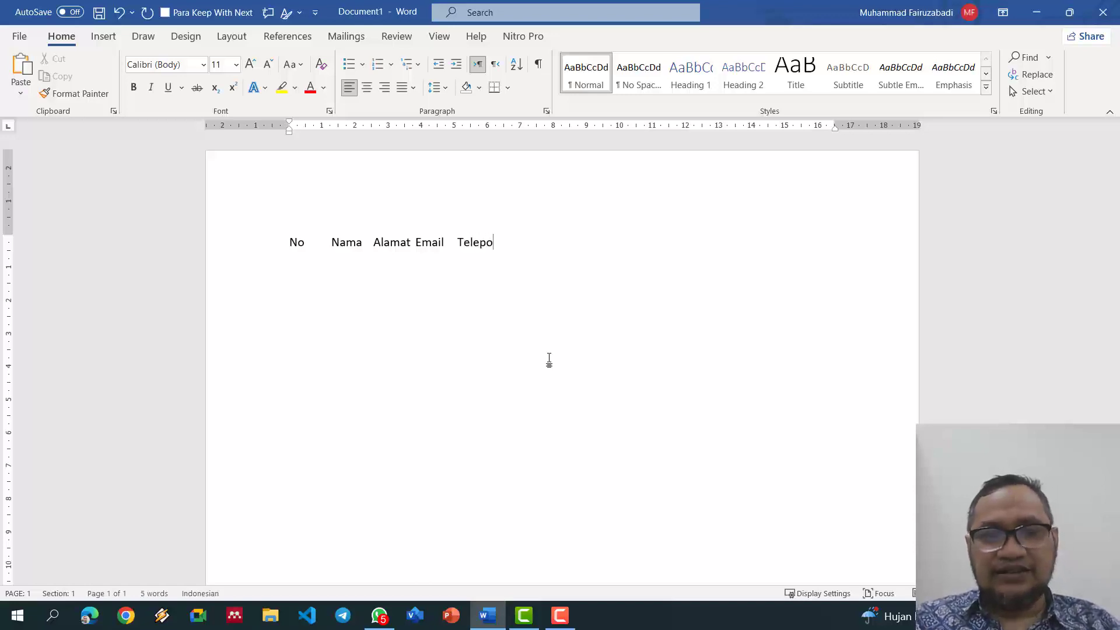
text(n )
text(1	)
text(Joko)
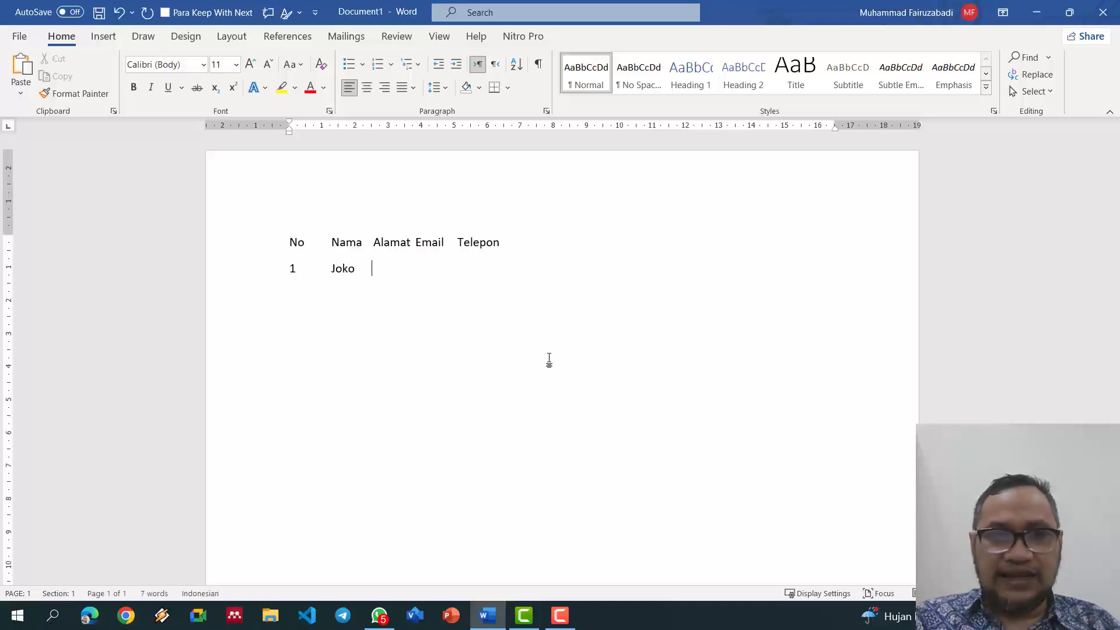
Step: Fill in row 1's address, e-mail and phone number, separated by tabs
key(Tab)
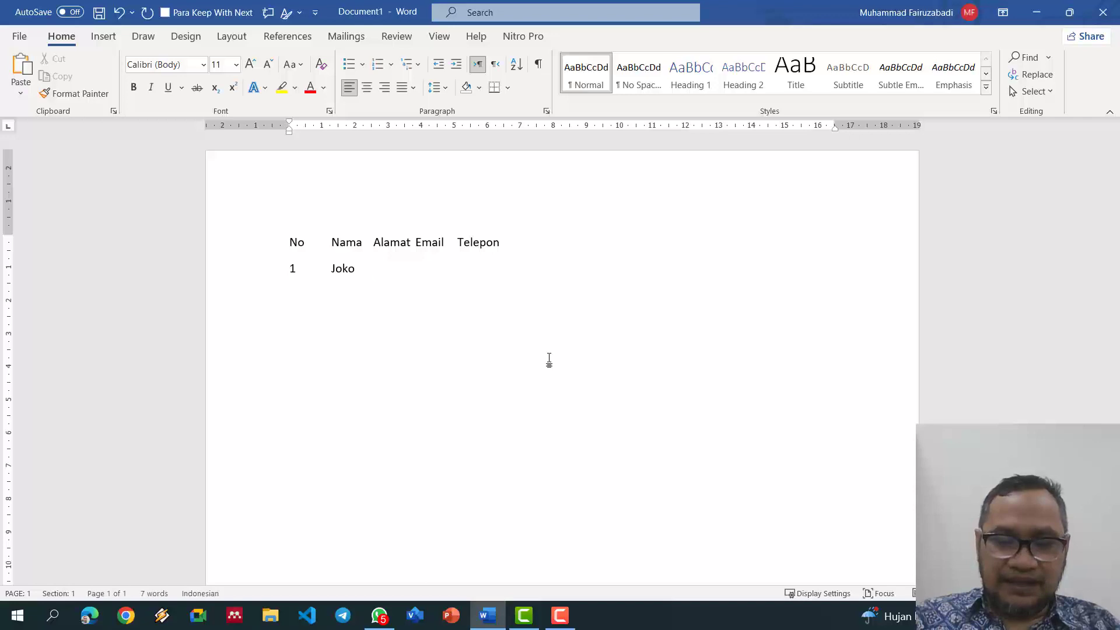
text(Kalasan)
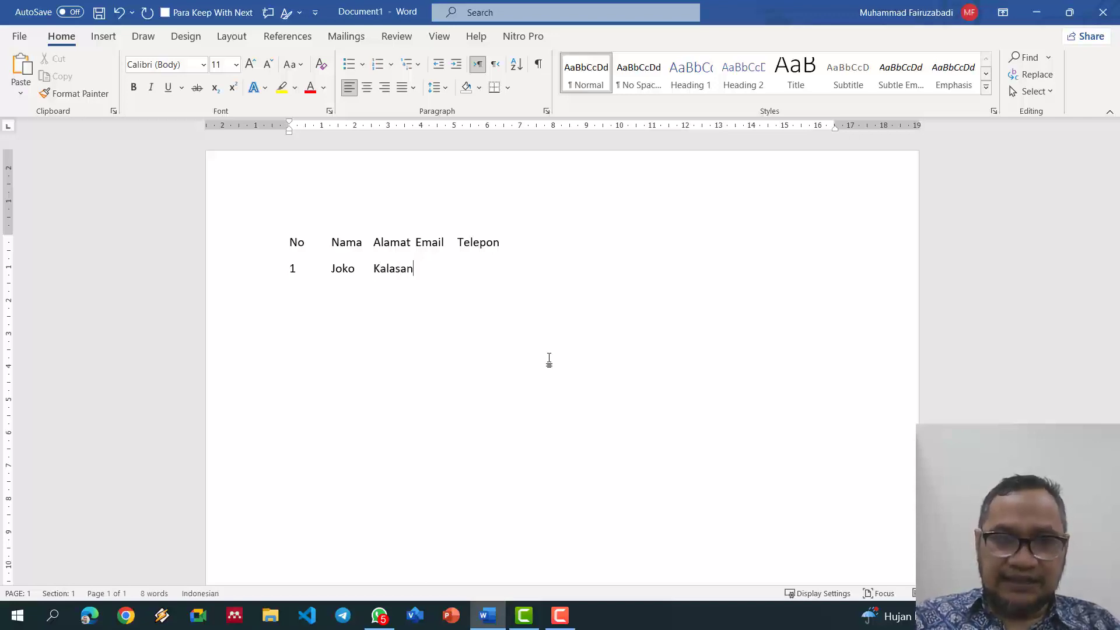
key(Tab)
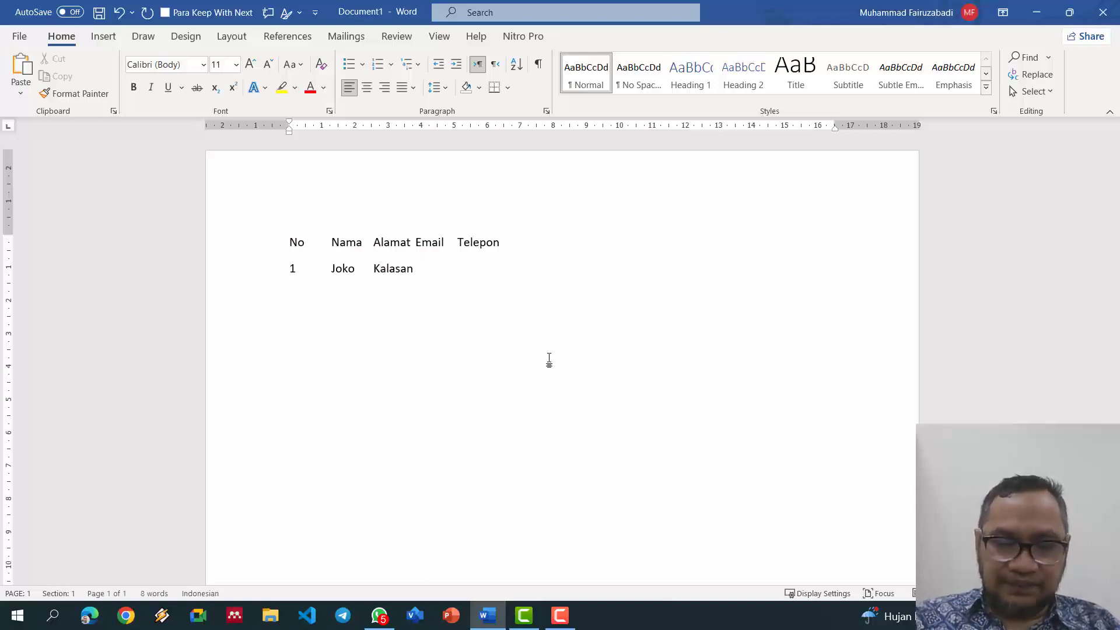
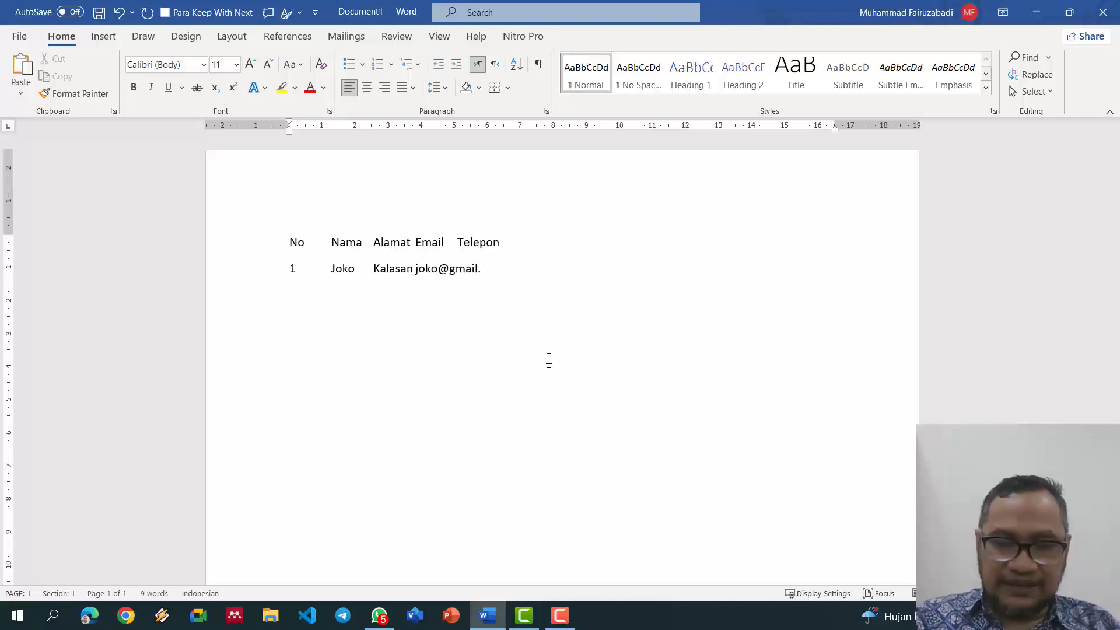
key(Tab)
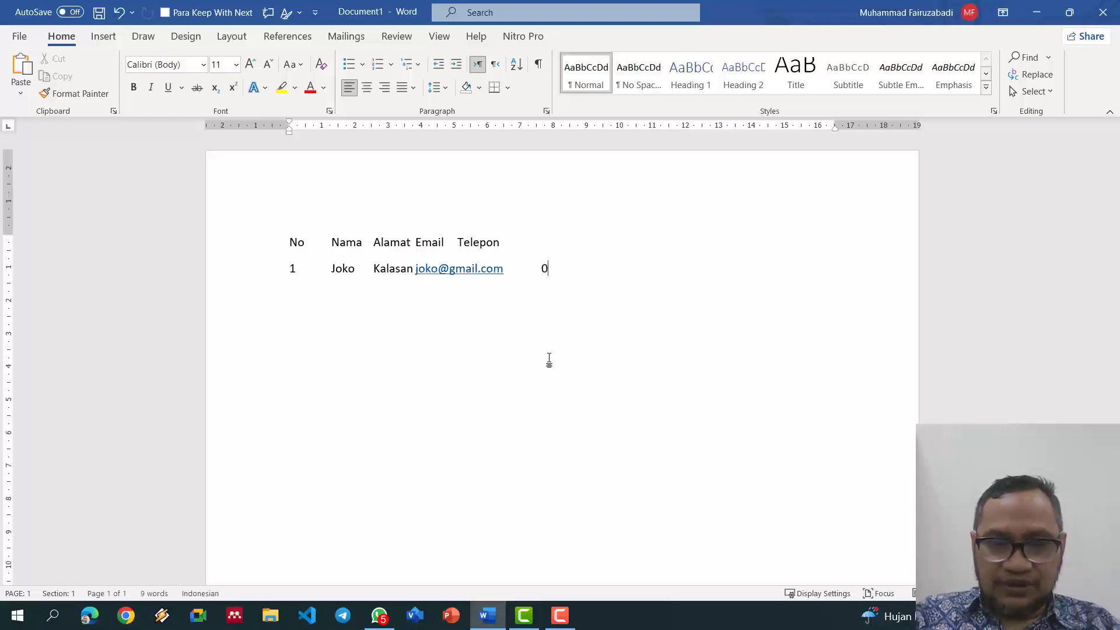
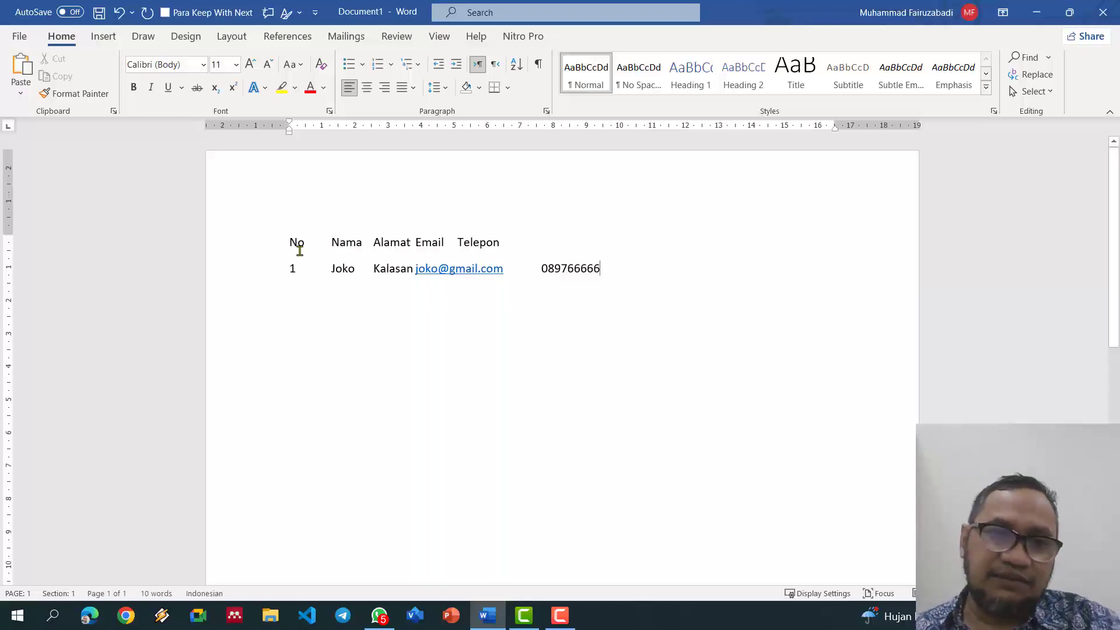
Step: Convert the two tab-separated lines into a 5-column table, then select it for deletion
drag(283, 236, 580, 278)
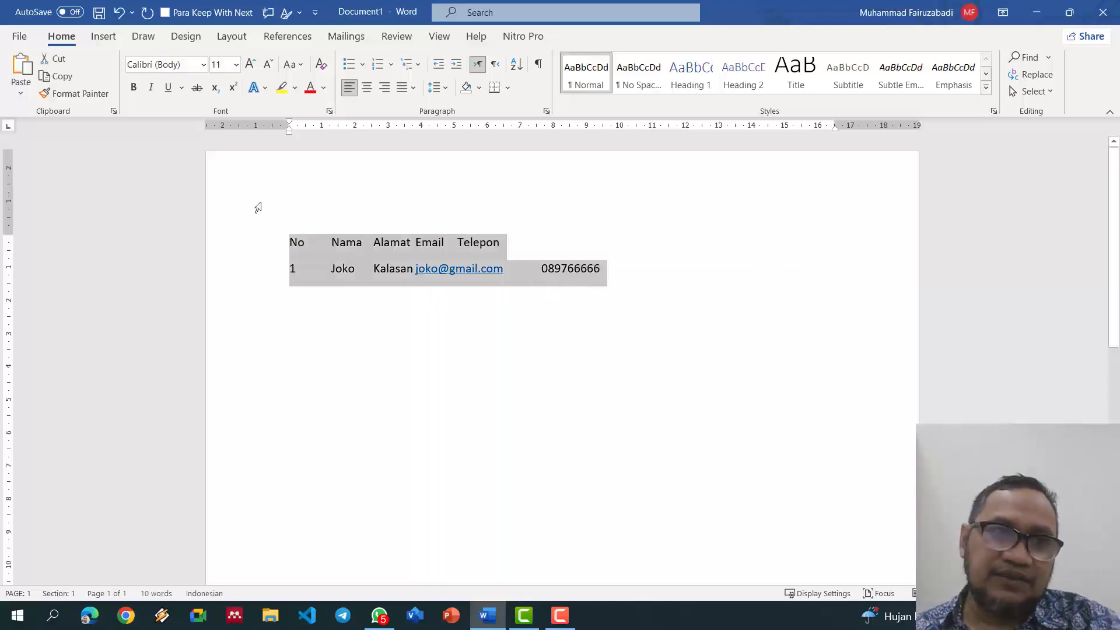
click(100, 36)
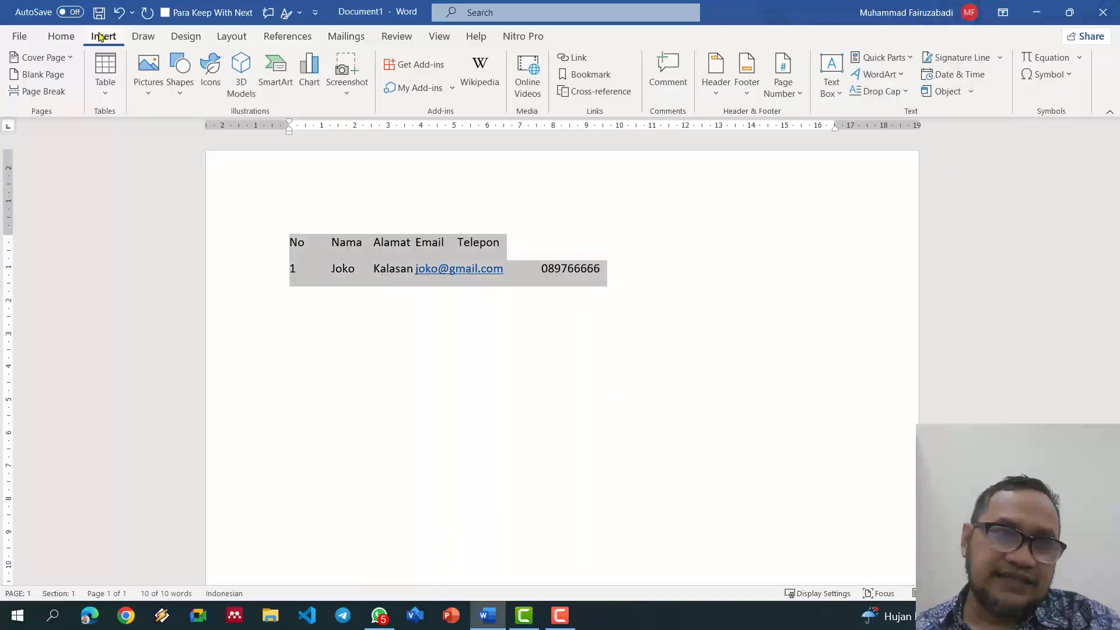
click(105, 90)
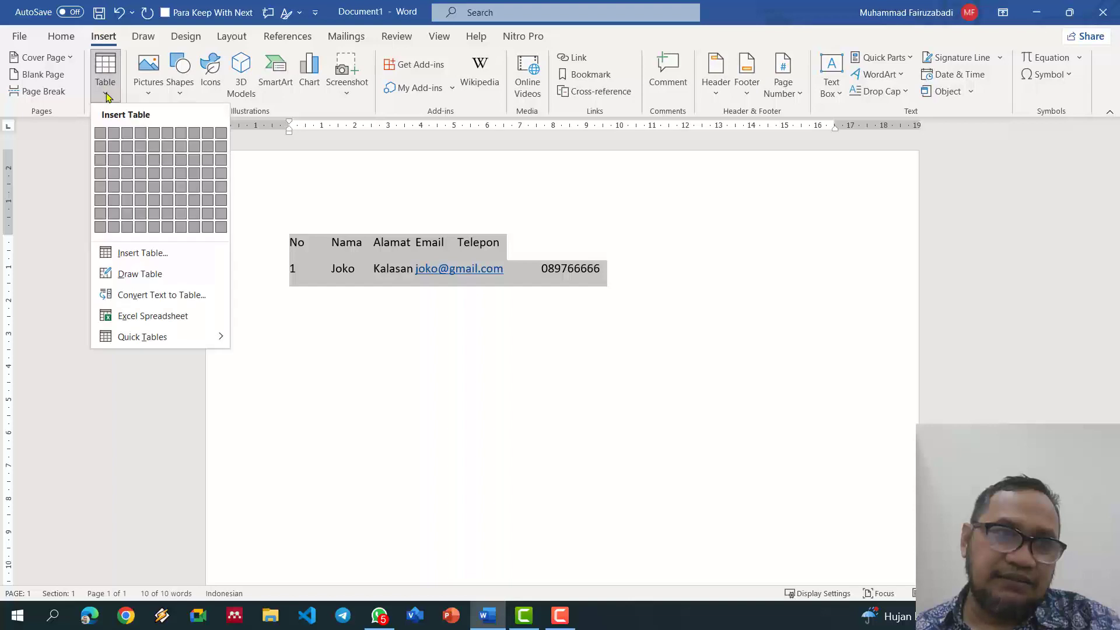
click(172, 296)
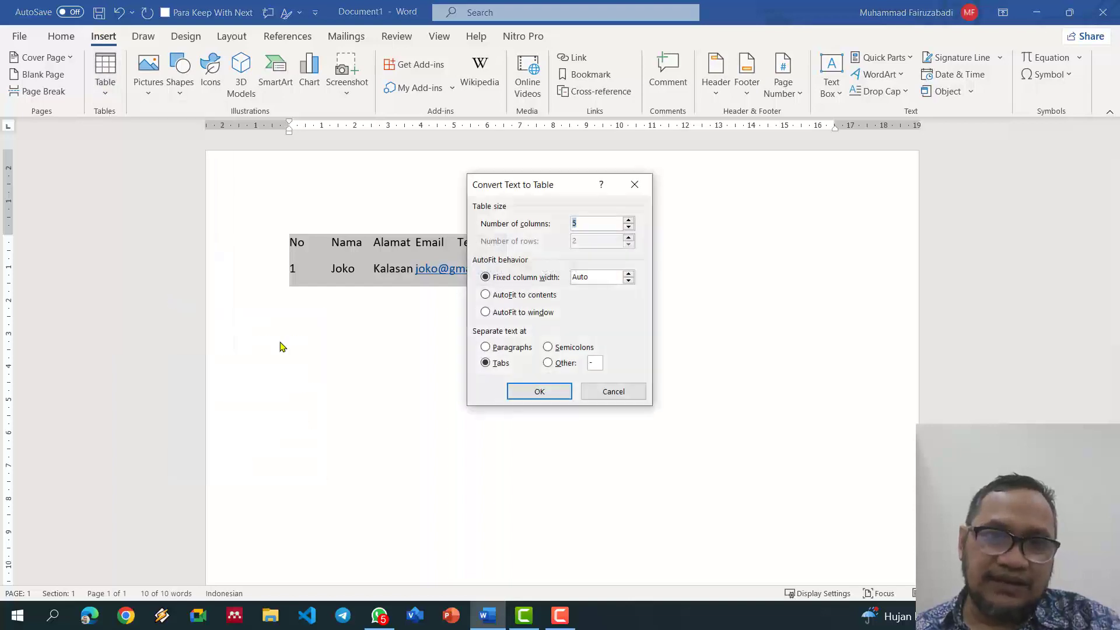
click(553, 396)
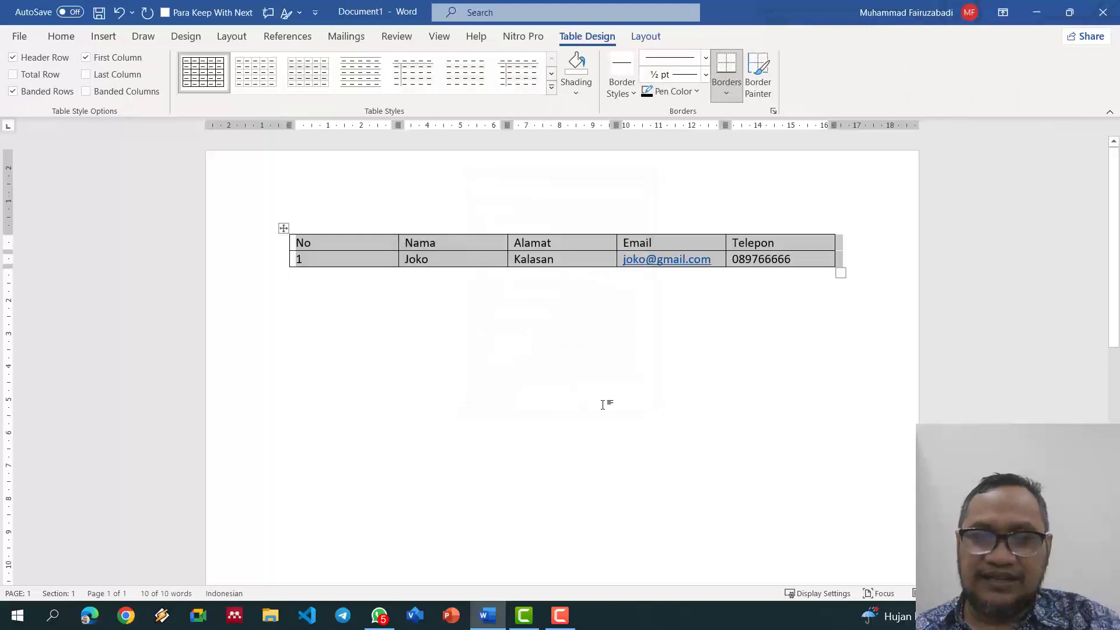
click(603, 404)
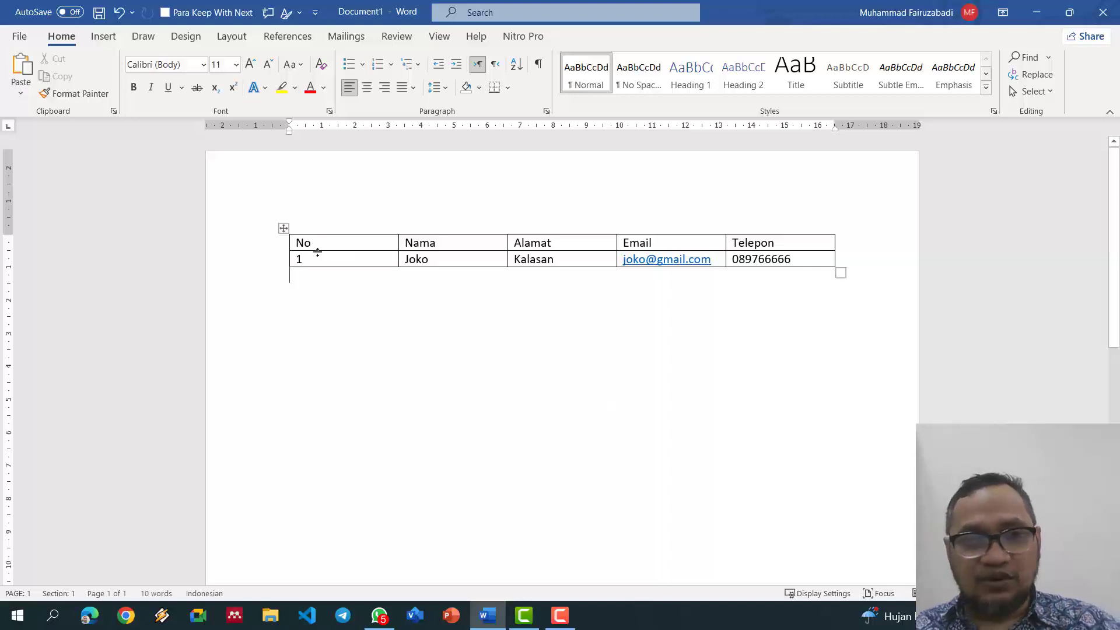
click(284, 228)
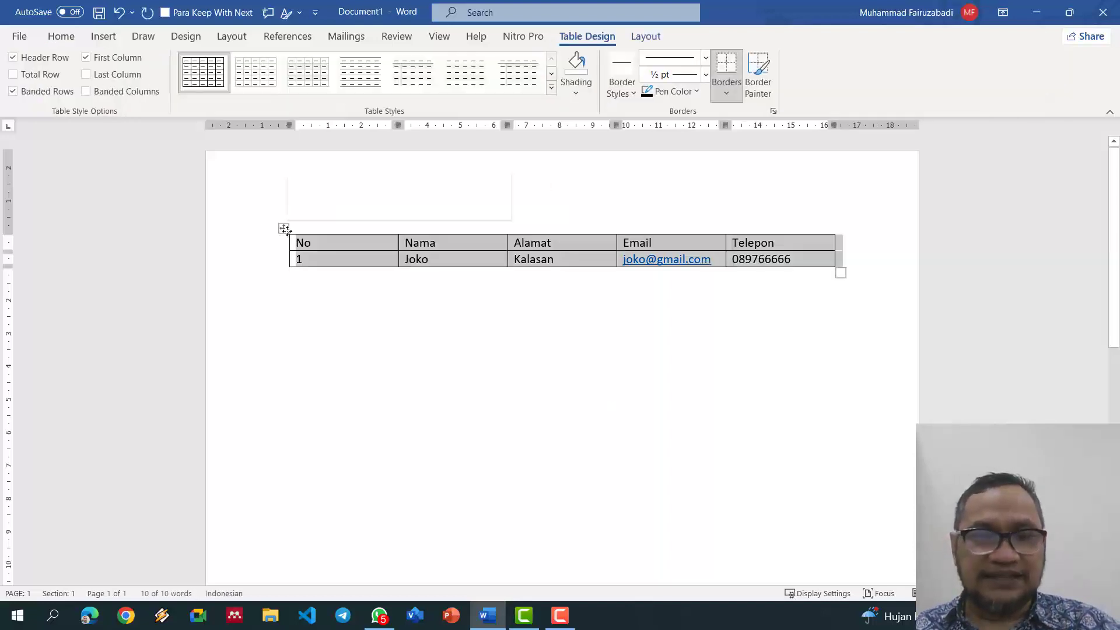
right_click(283, 228)
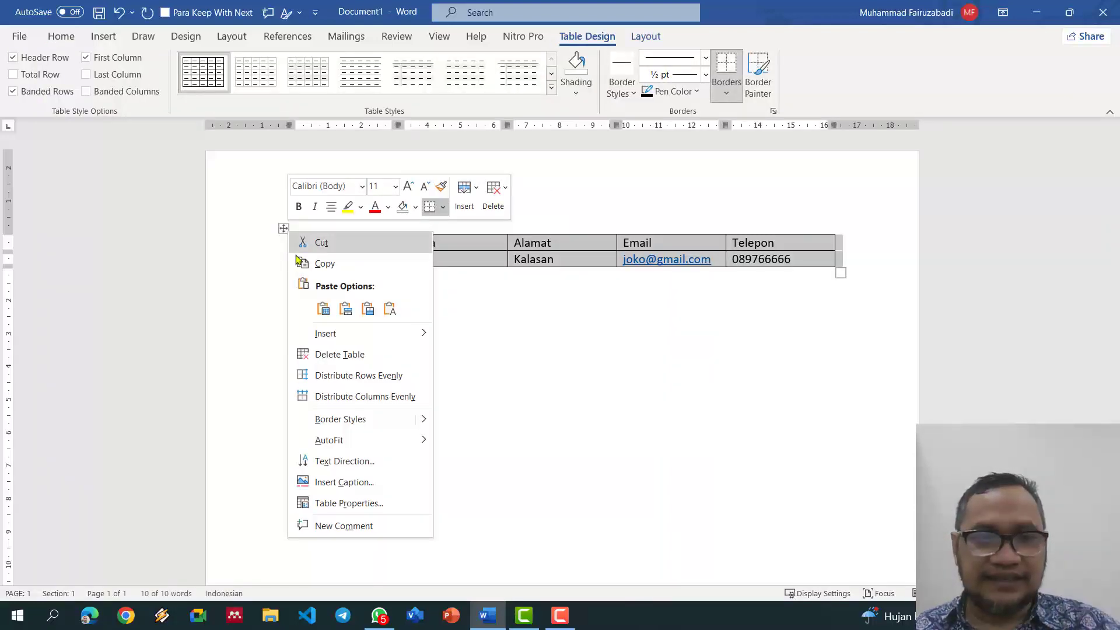
Step: Delete the table, then type and select semicolon lines No;Nama;Alamat;Telepon and an entry-1 row
click(343, 355)
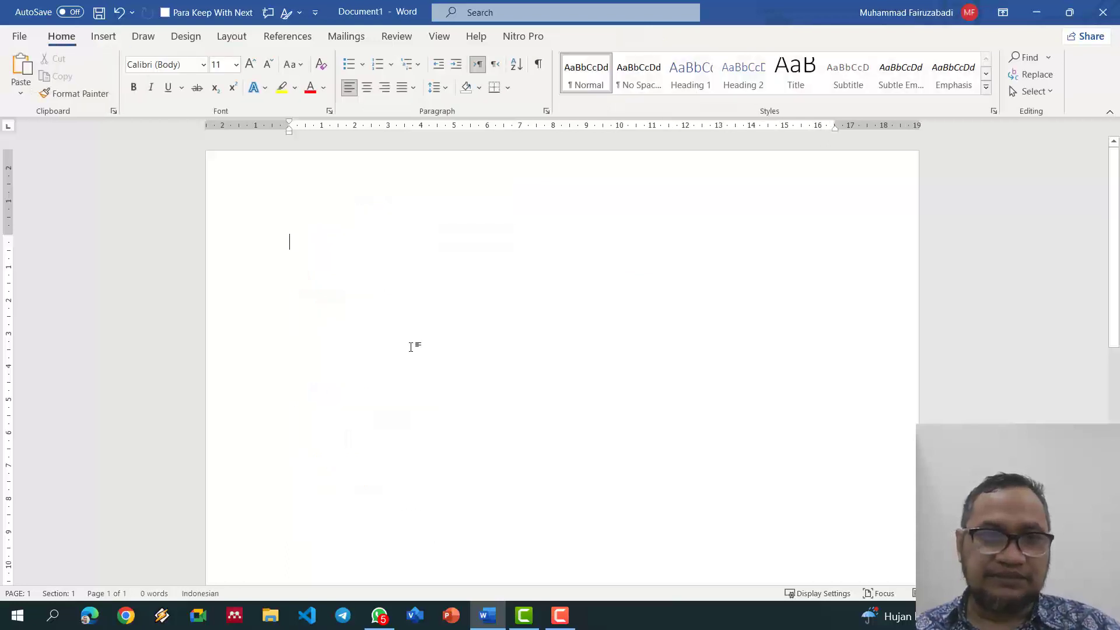
text(No)
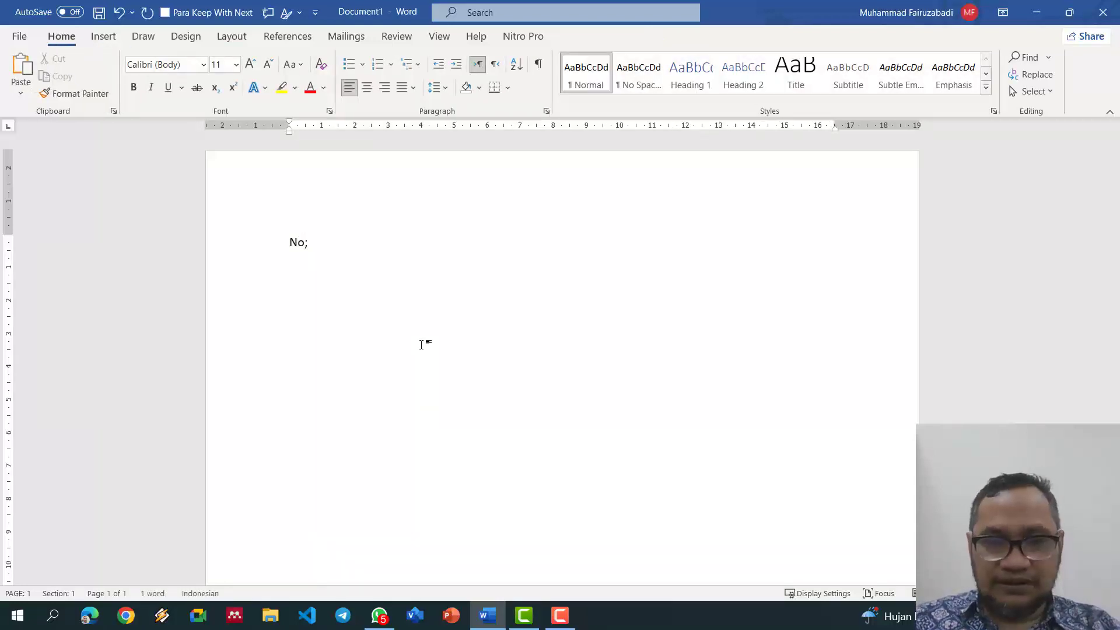
text(;Nama;)
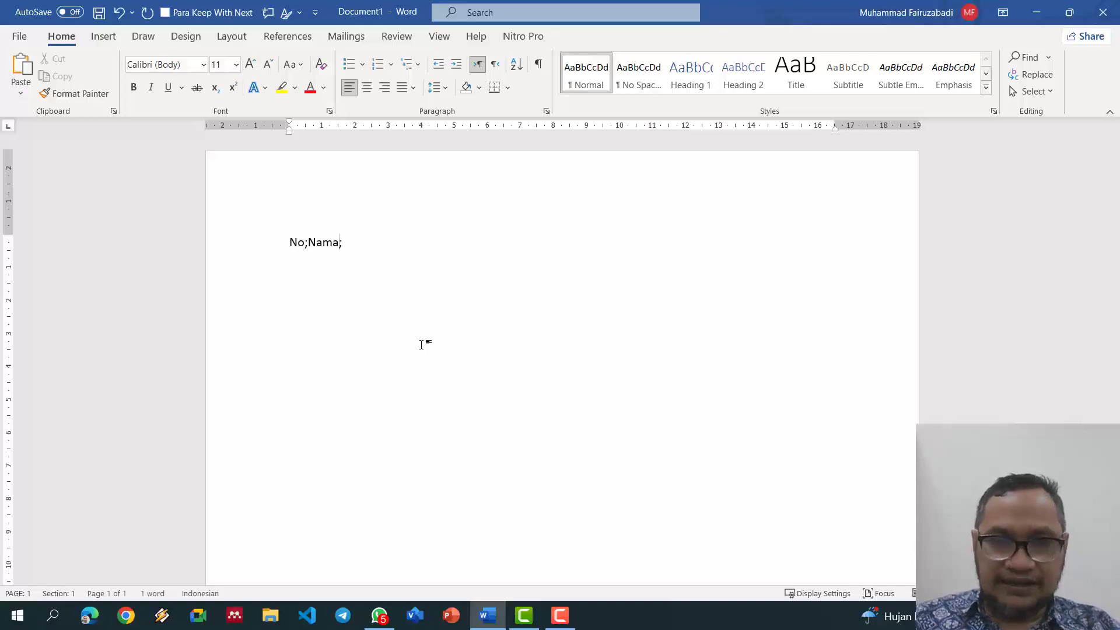
text(Ala)
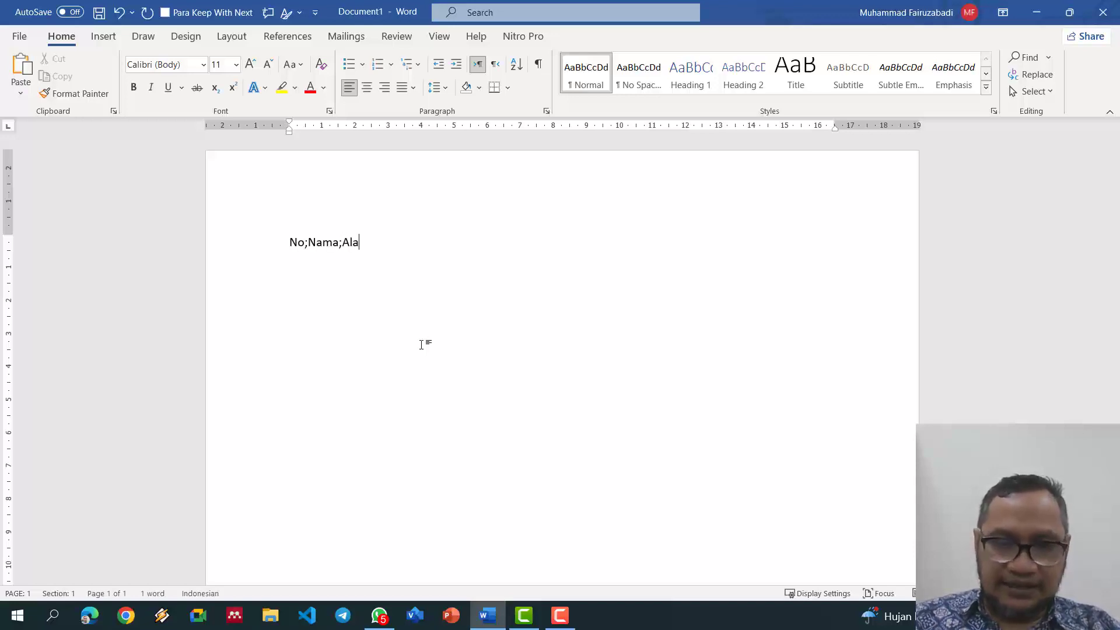
text(mat;)
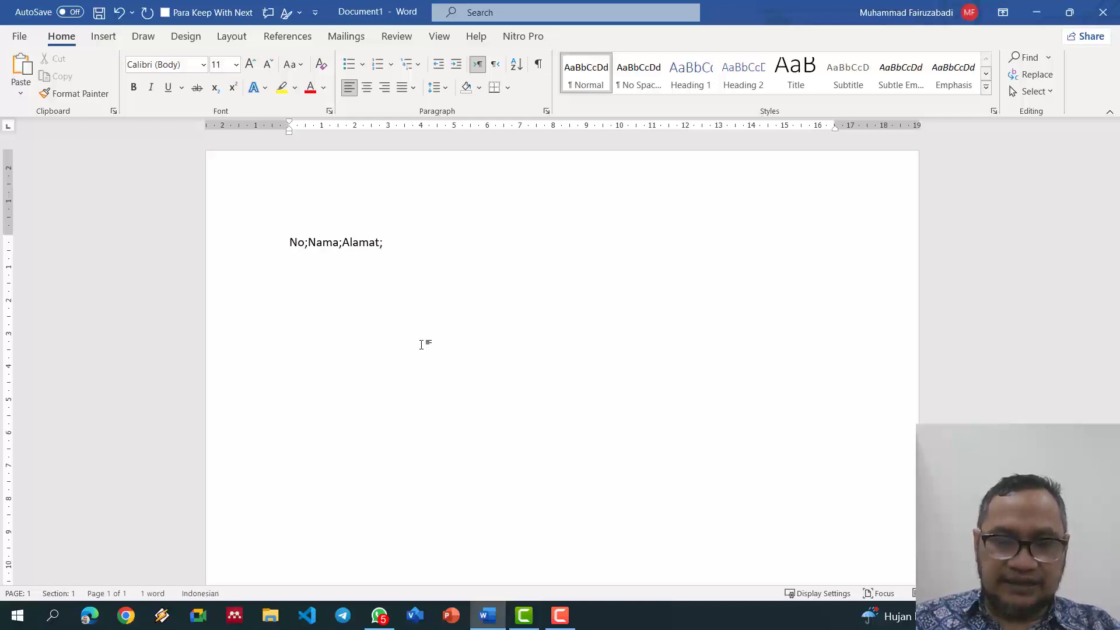
text(Te)
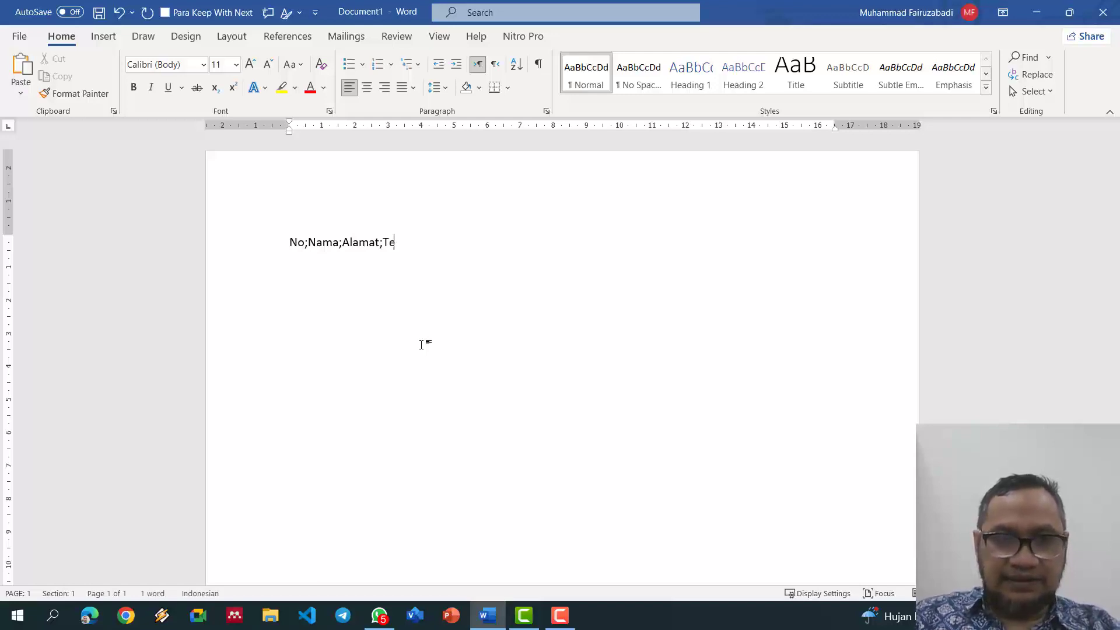
text(lepon 1)
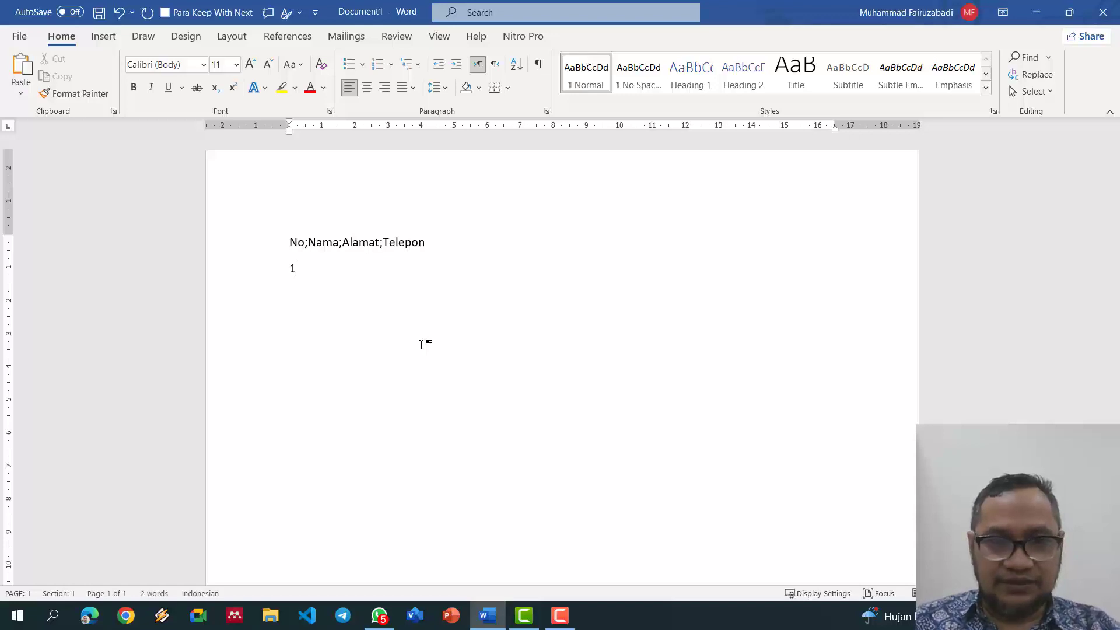
text(;Joko;)
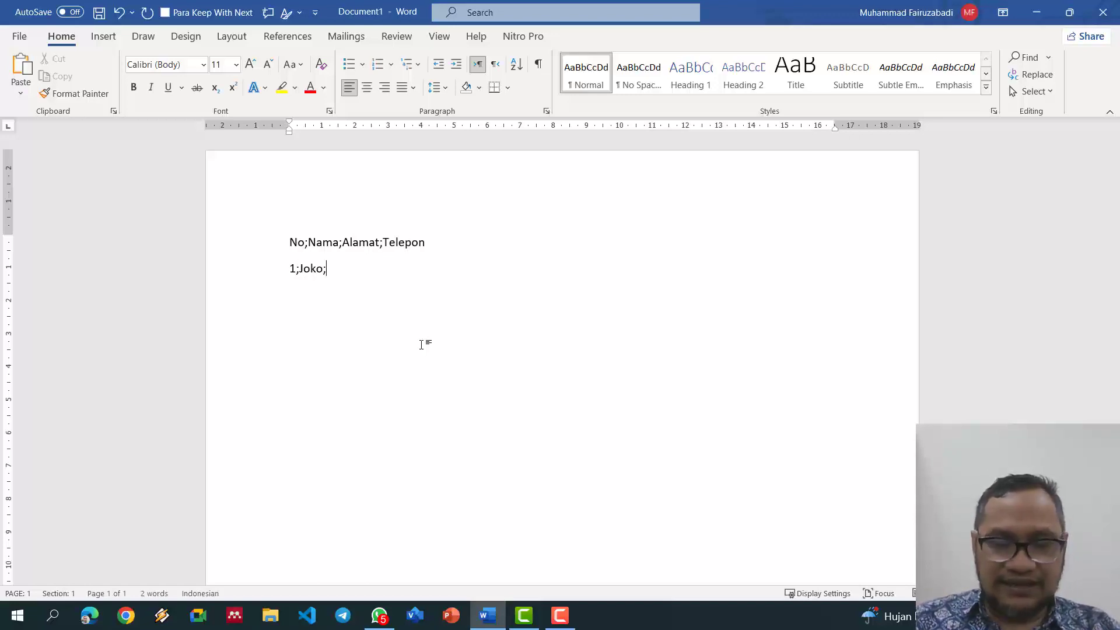
text(Klas)
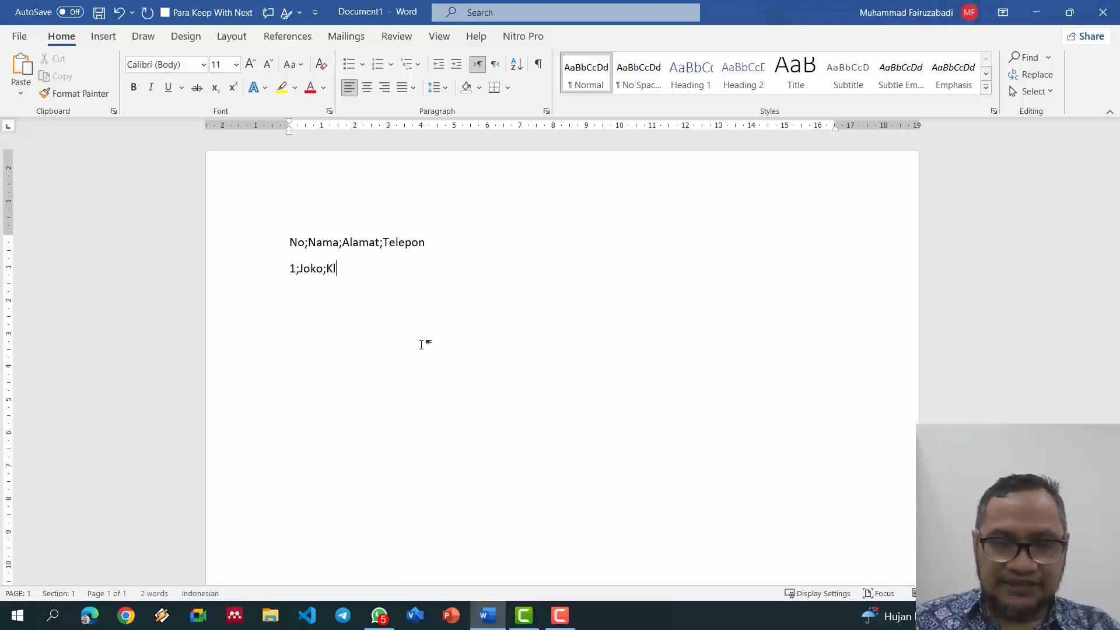
key(BackSpace)
key(BackSpace)
key(BackSpace)
text(alasan;)
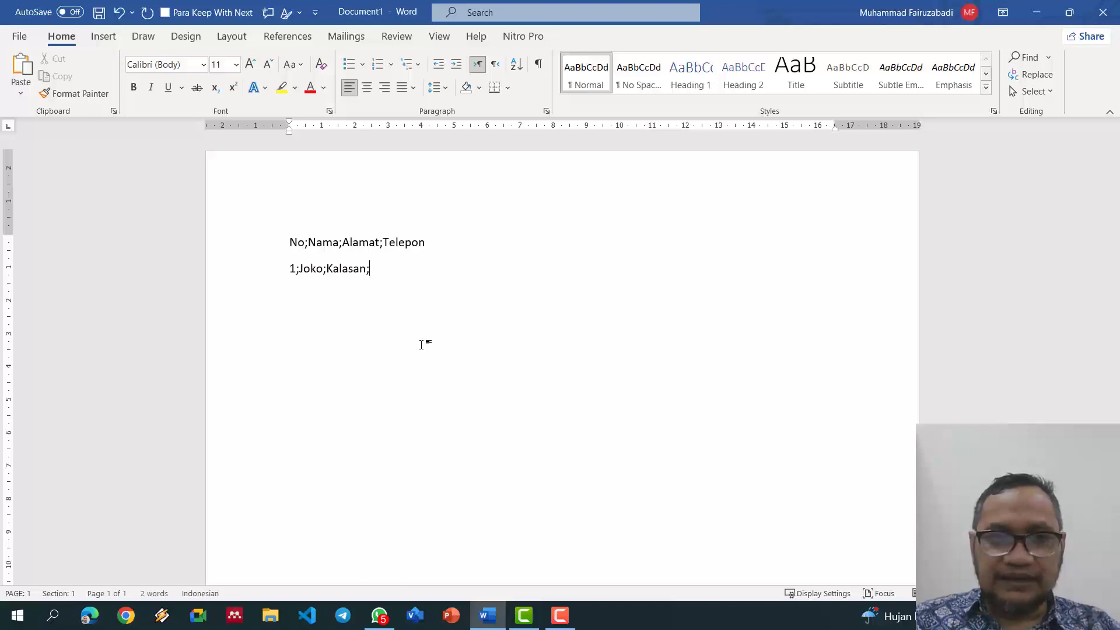
text(0896777)
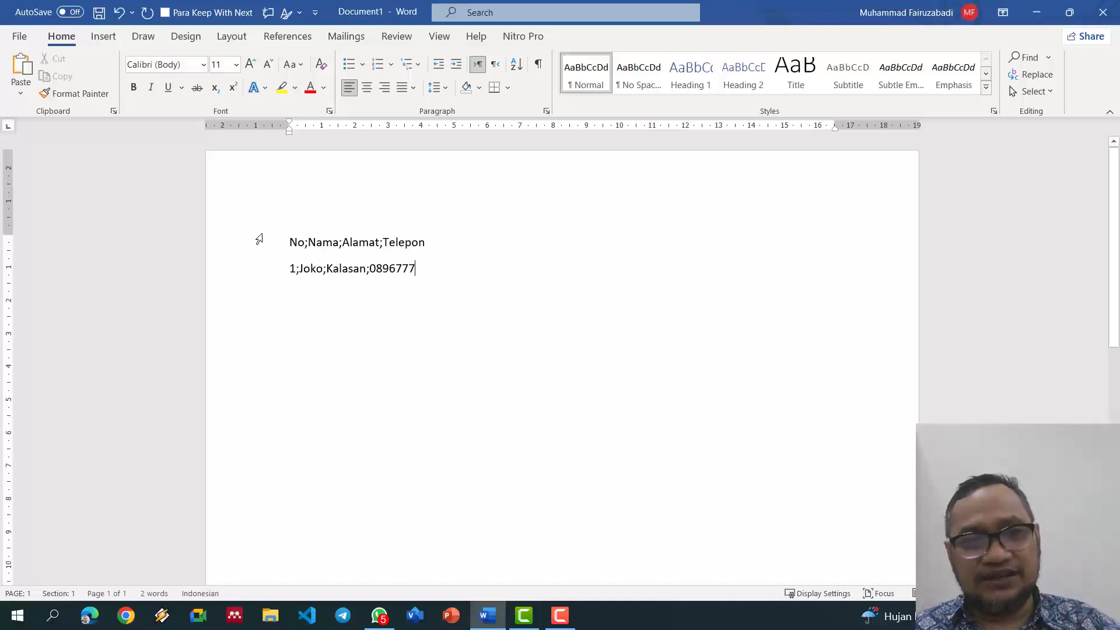
drag(257, 239, 280, 292)
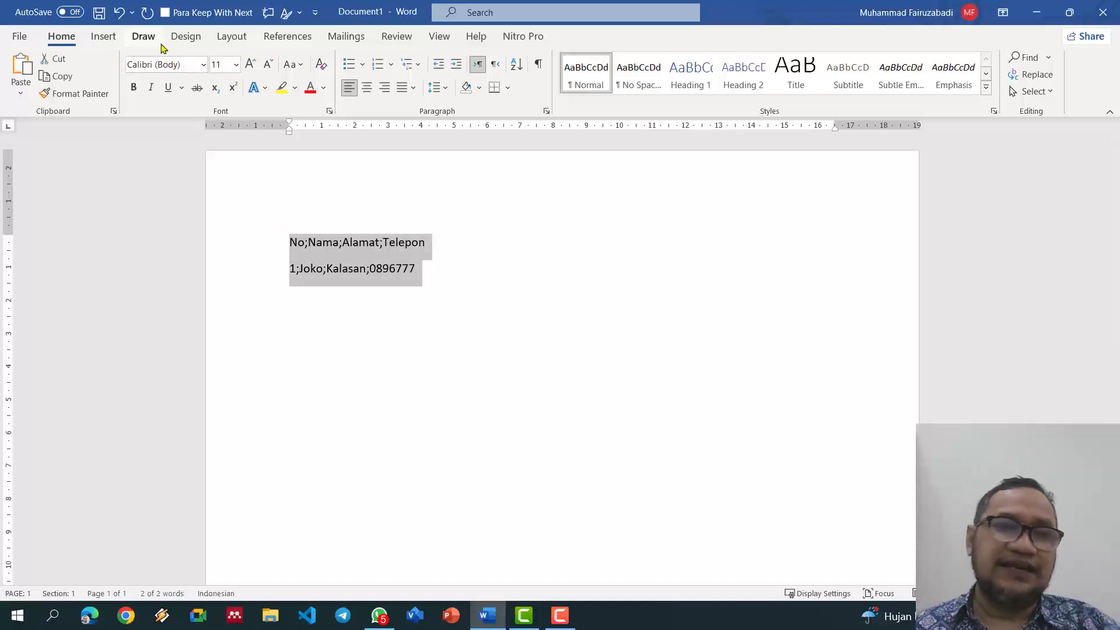
Step: Convert the semicolon lines into a 4-column table, then select and delete it
click(110, 40)
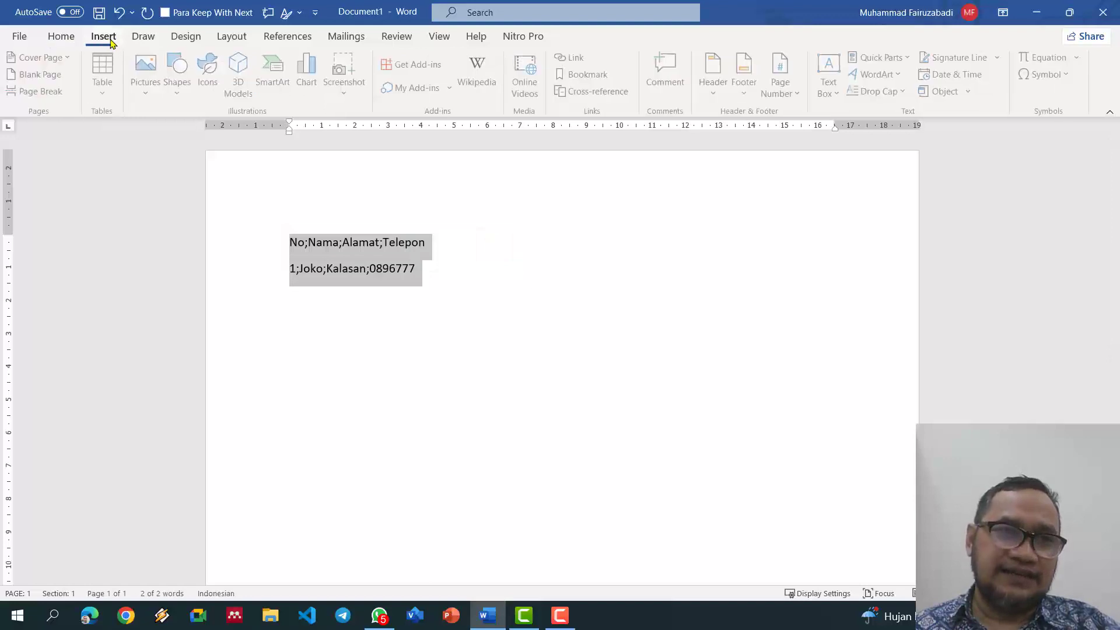
click(106, 85)
click(168, 295)
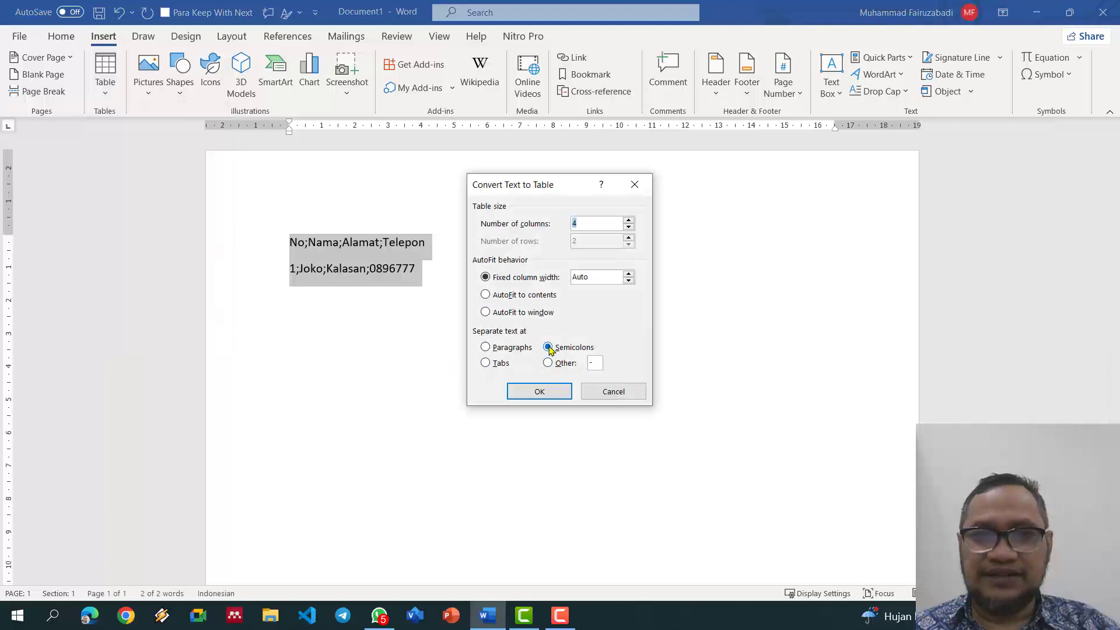
click(549, 392)
click(549, 389)
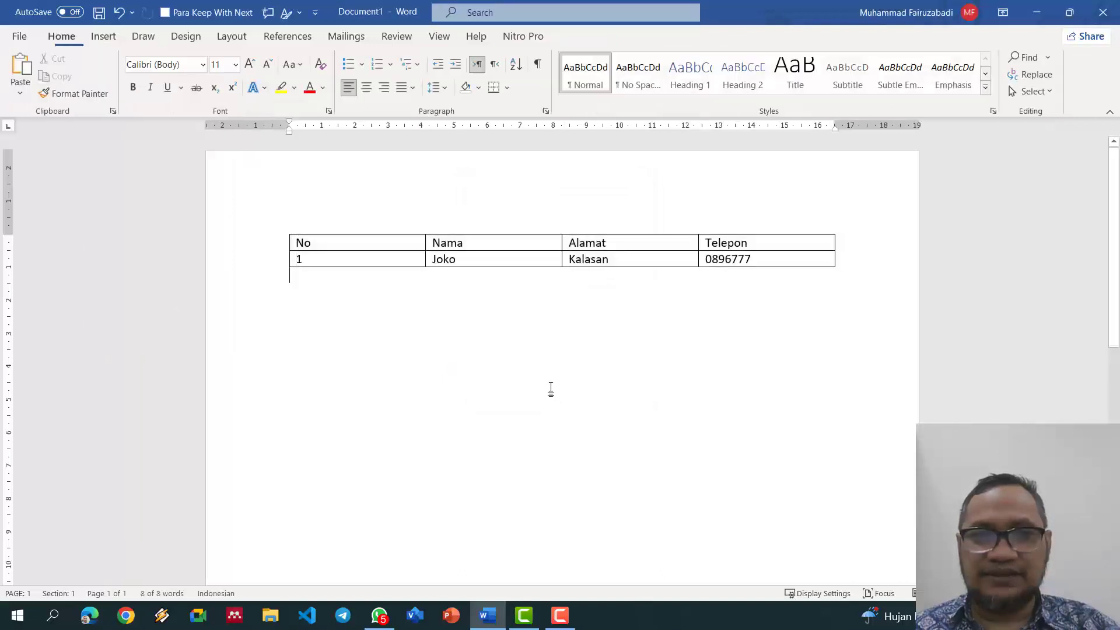
click(382, 242)
click(287, 229)
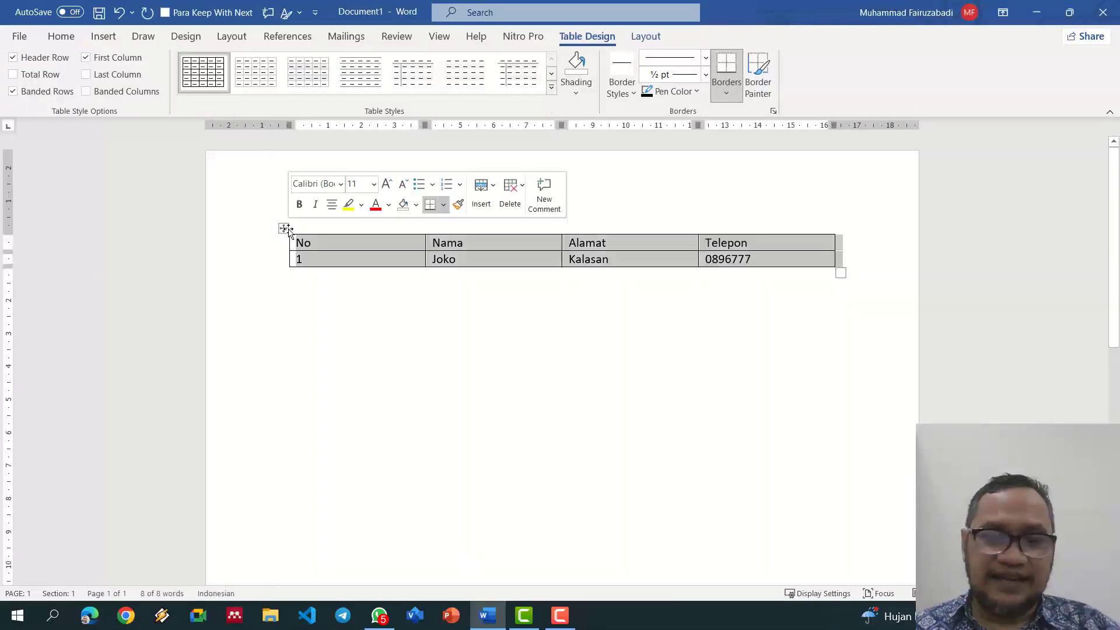
key(BackSpace)
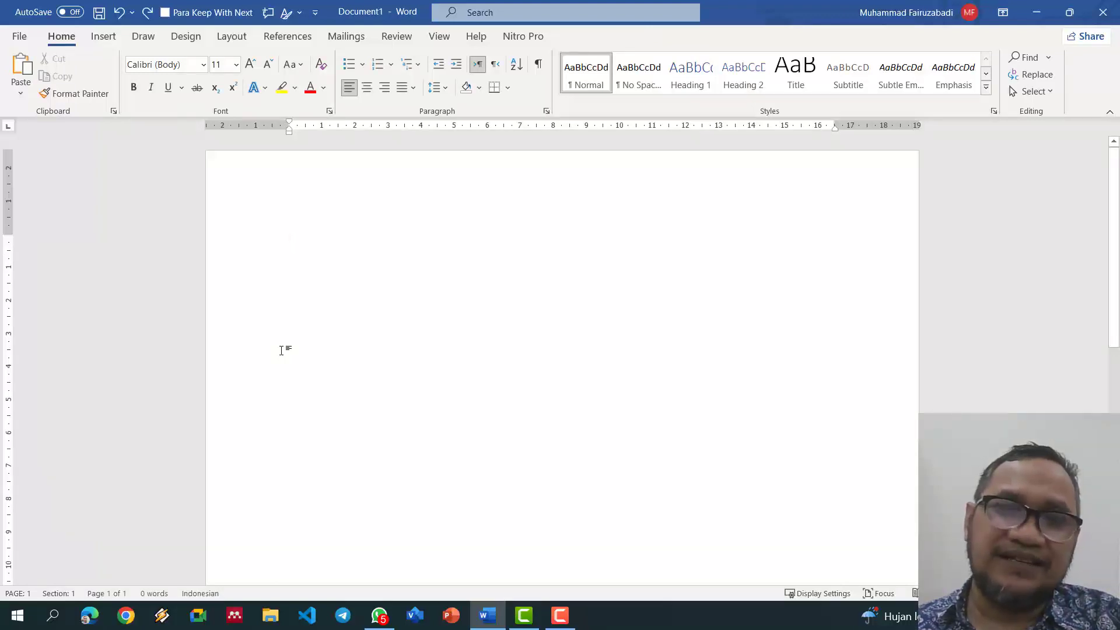
Step: Insert a 5-column, 6-row table
click(103, 37)
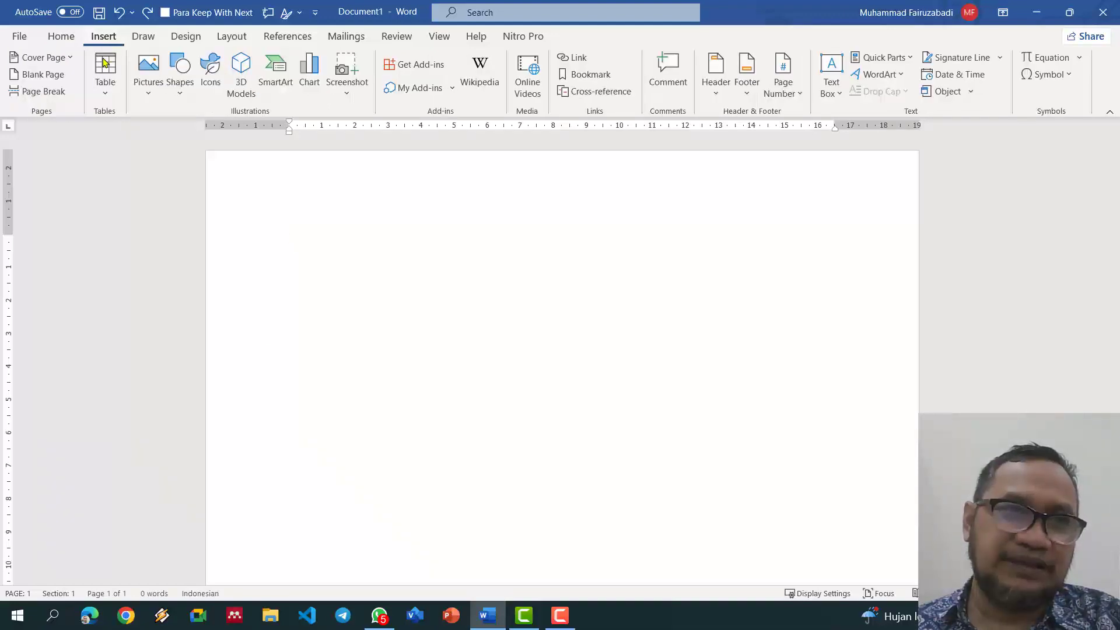
click(106, 93)
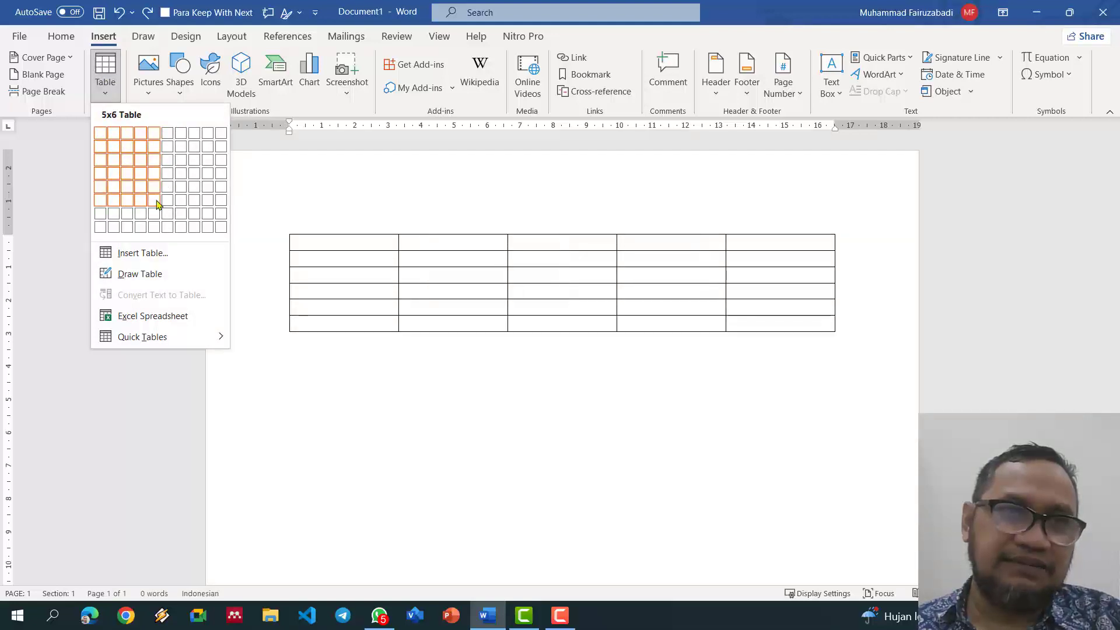
click(156, 200)
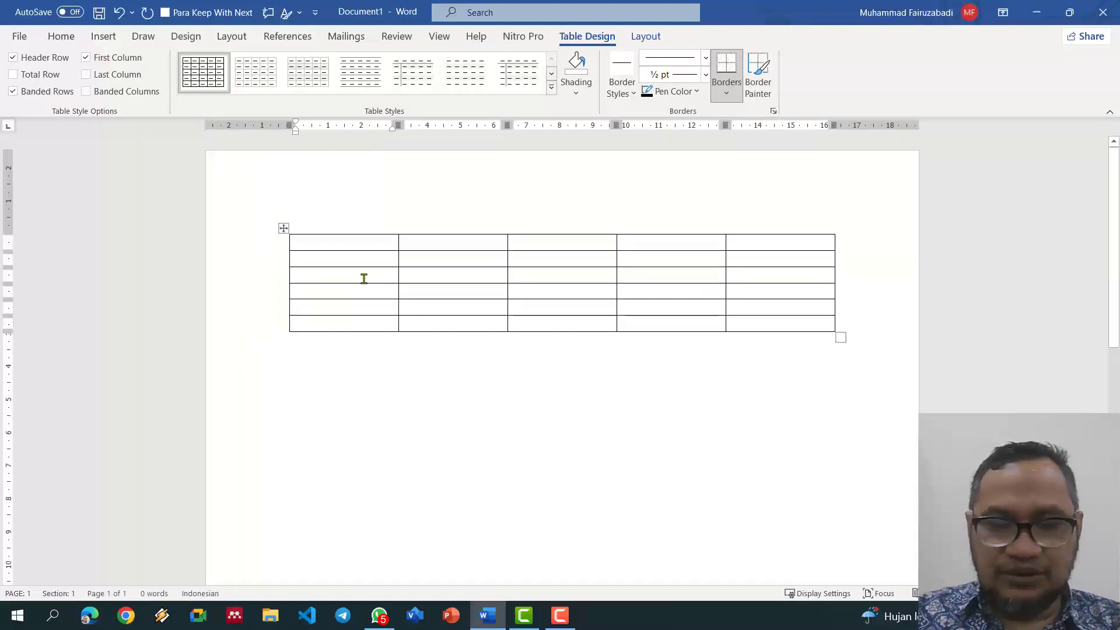
Step: Fill the header cells with No, Nama, Alamat, Email and Telepon, then select the table
text(No)
key(Tab)
text(Nama)
key(Tab)
text(Alamat)
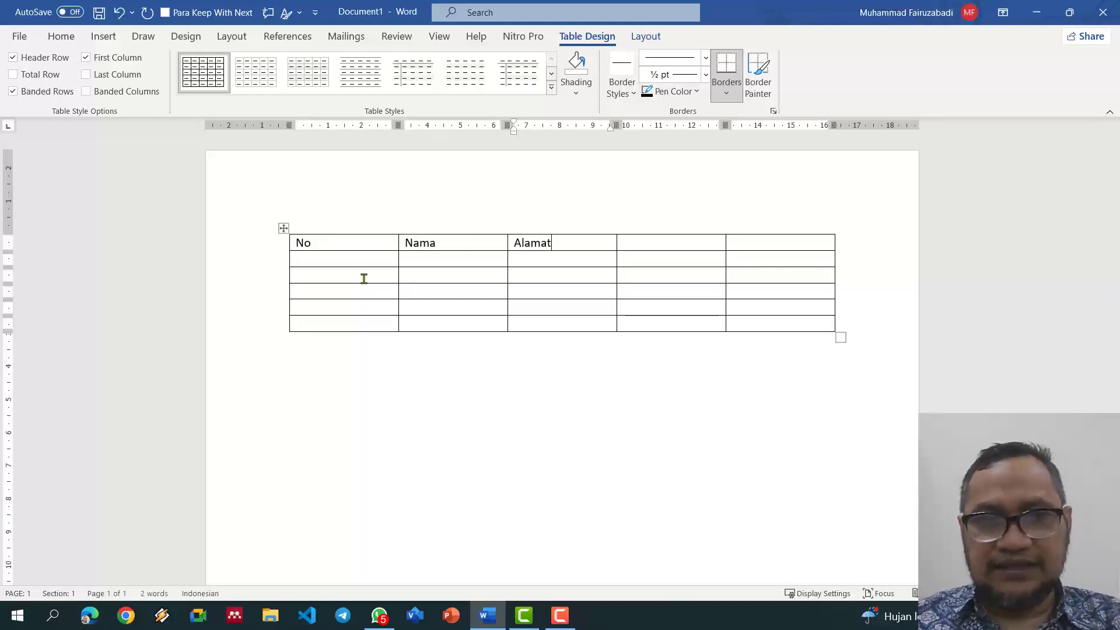
key(Tab)
text(Email)
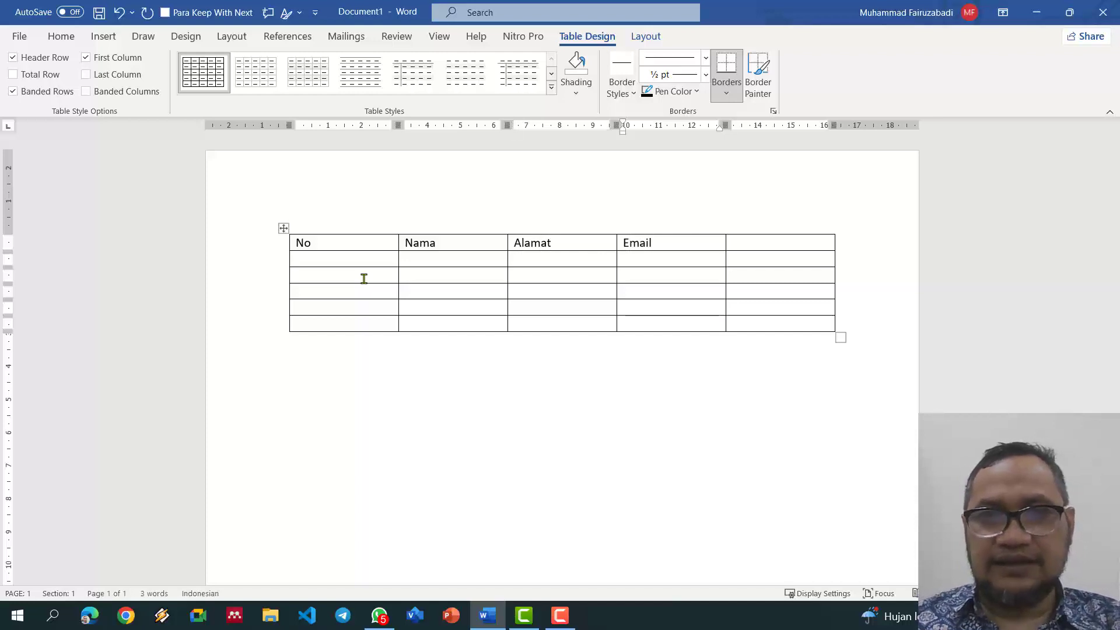
key(Tab)
text(Telepon)
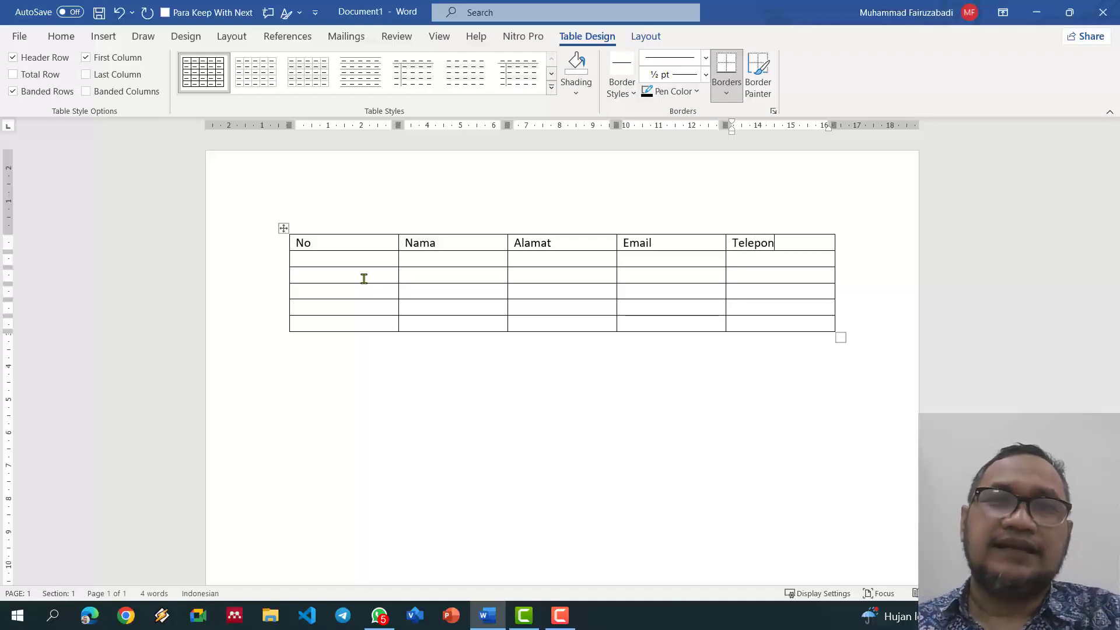
click(284, 229)
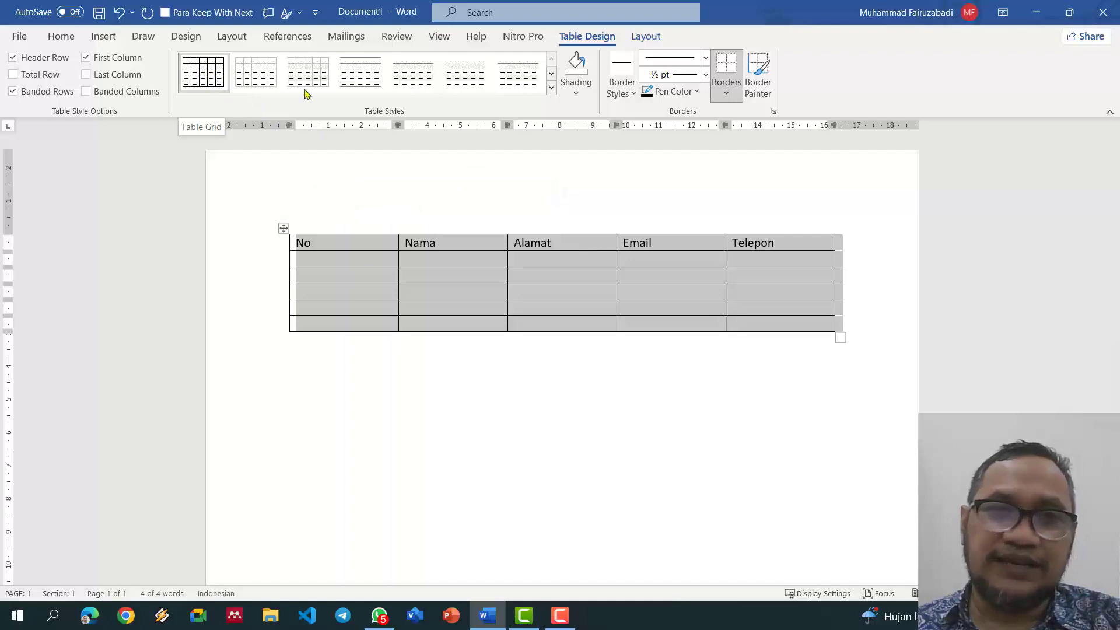
Step: Try the yellow grid table style, toggling total row, last column and first column options
click(551, 87)
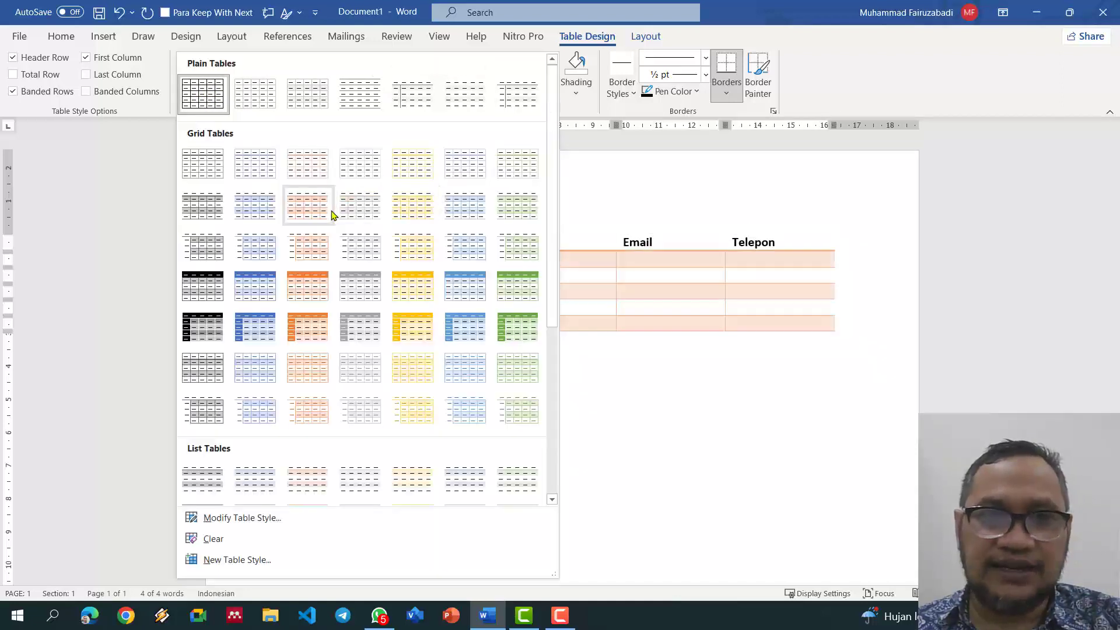
click(415, 294)
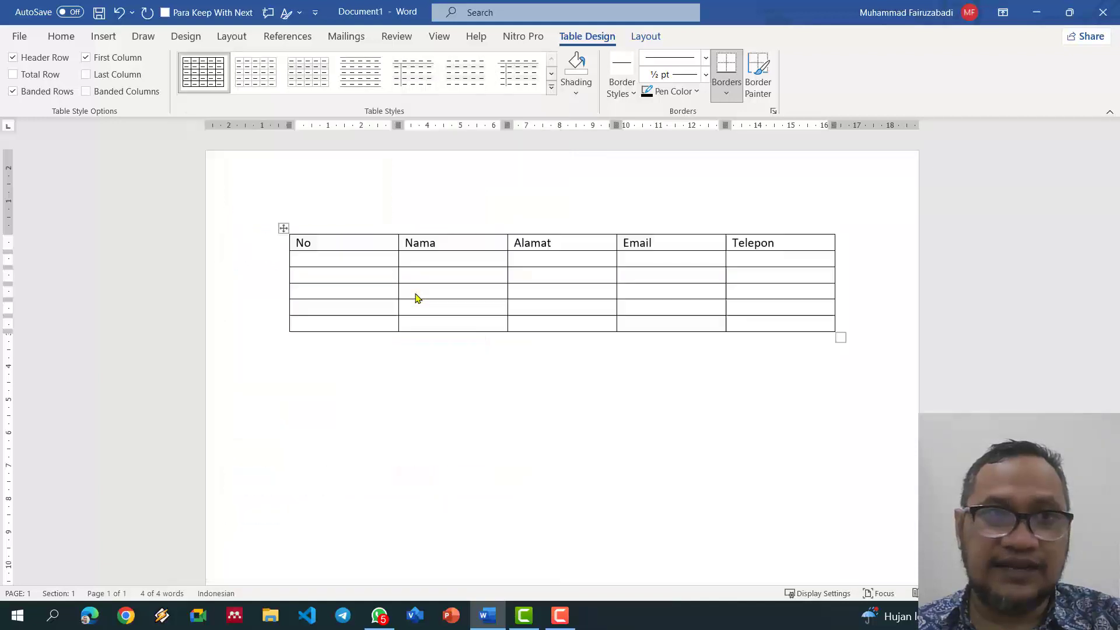
click(374, 265)
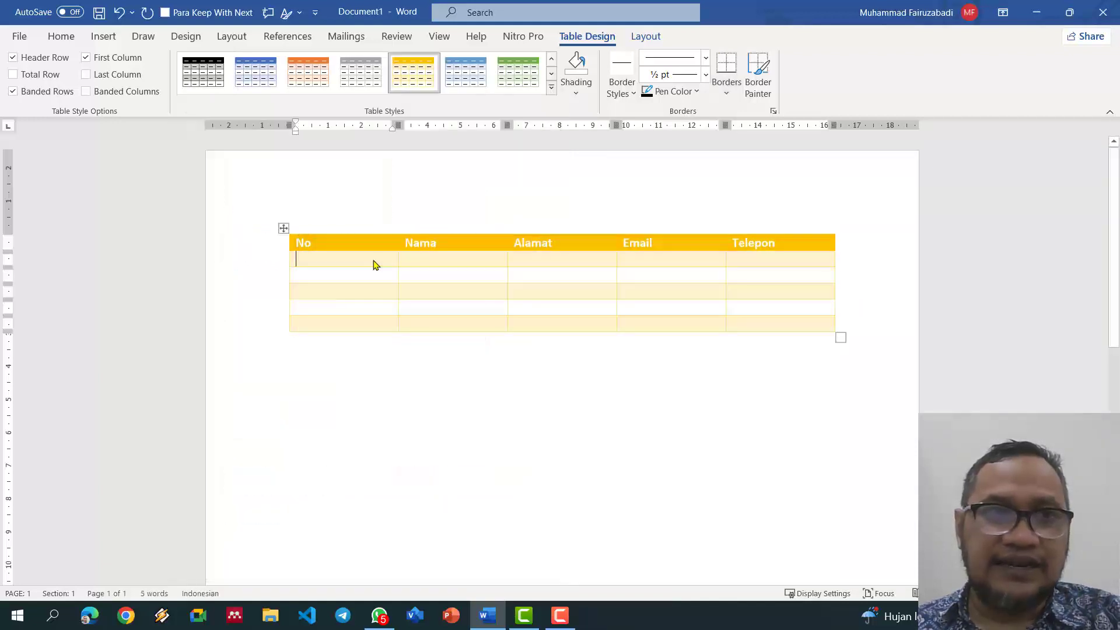
click(47, 77)
click(46, 77)
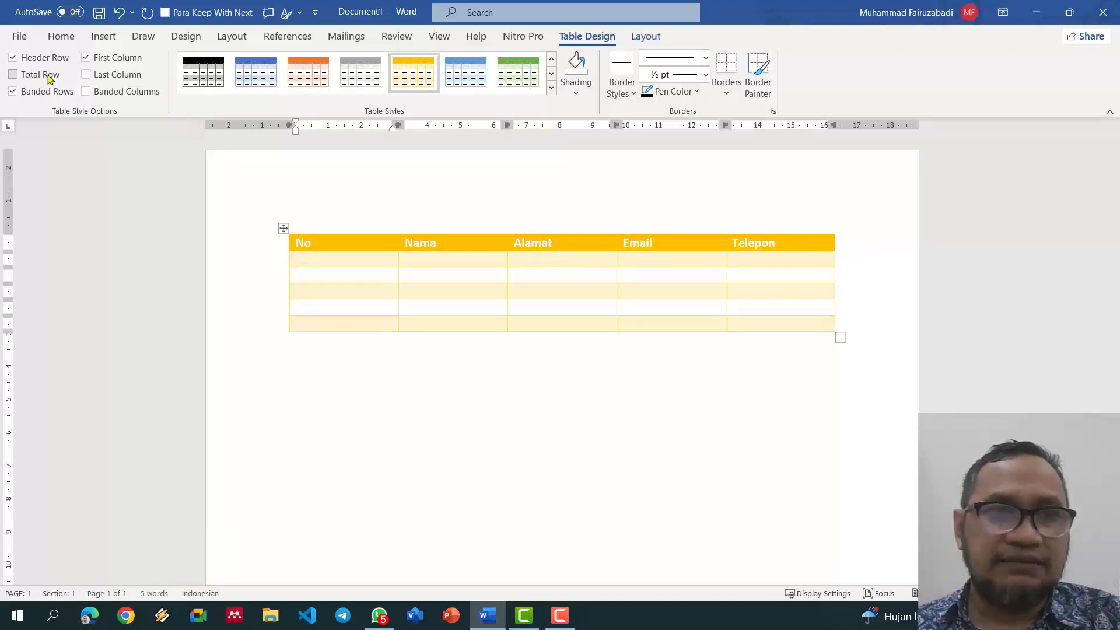
click(100, 79)
click(98, 61)
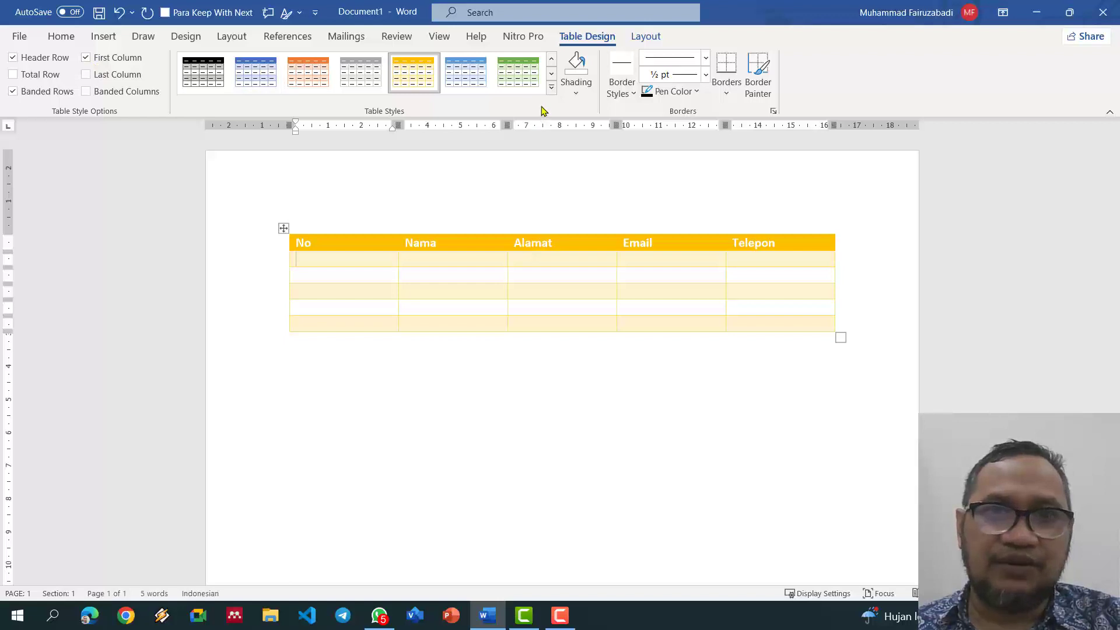
Step: Apply the green grid style and experiment with first-column, header-row and banded-row options
click(552, 88)
click(518, 322)
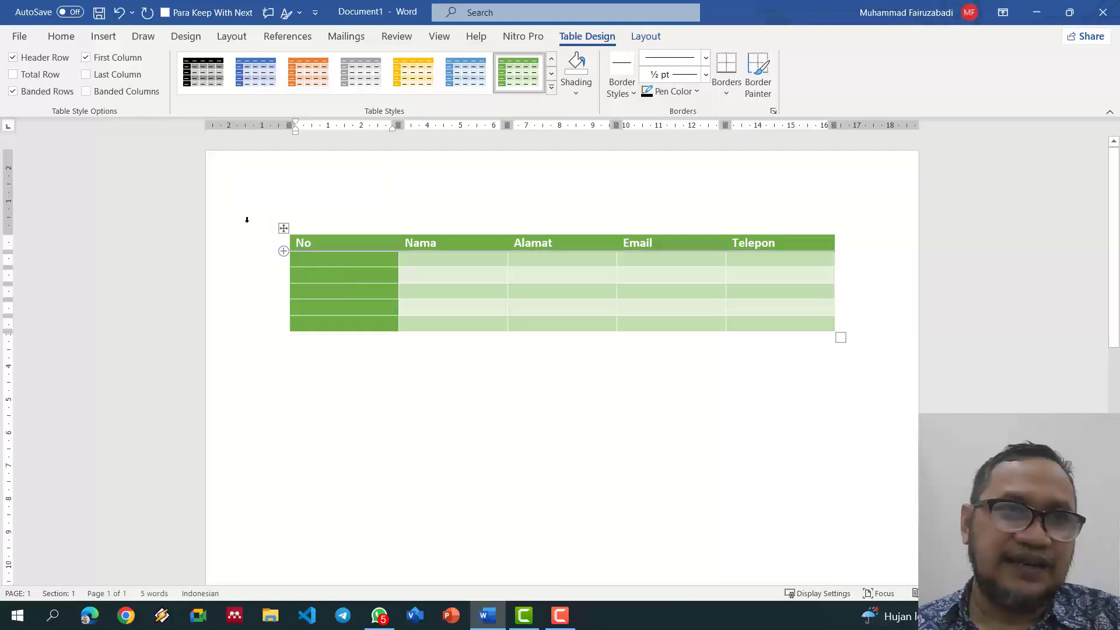
click(90, 62)
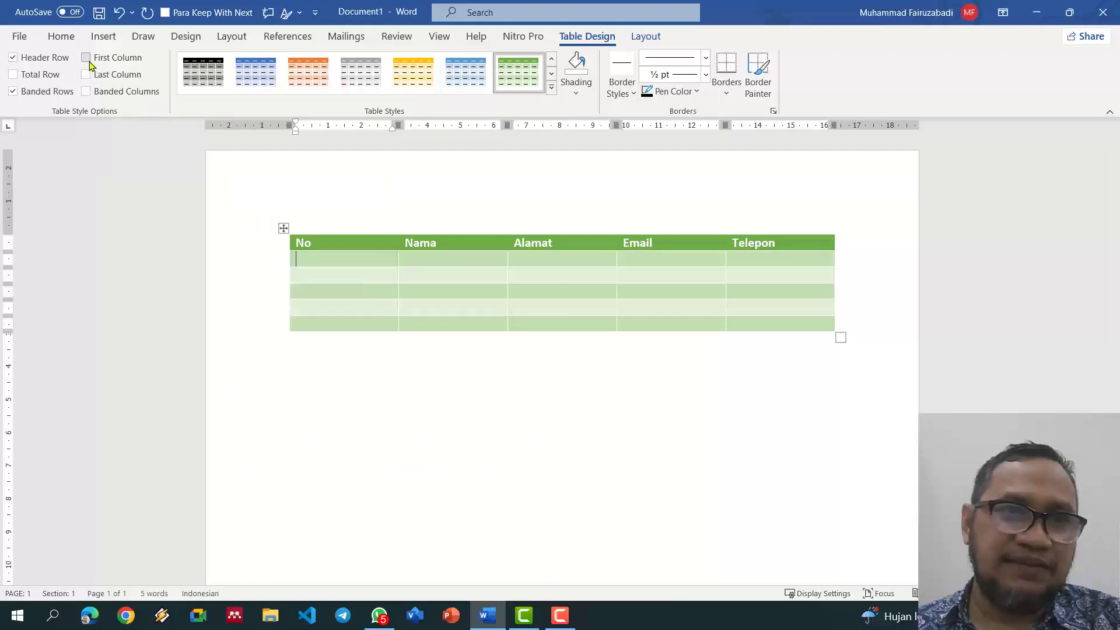
click(89, 61)
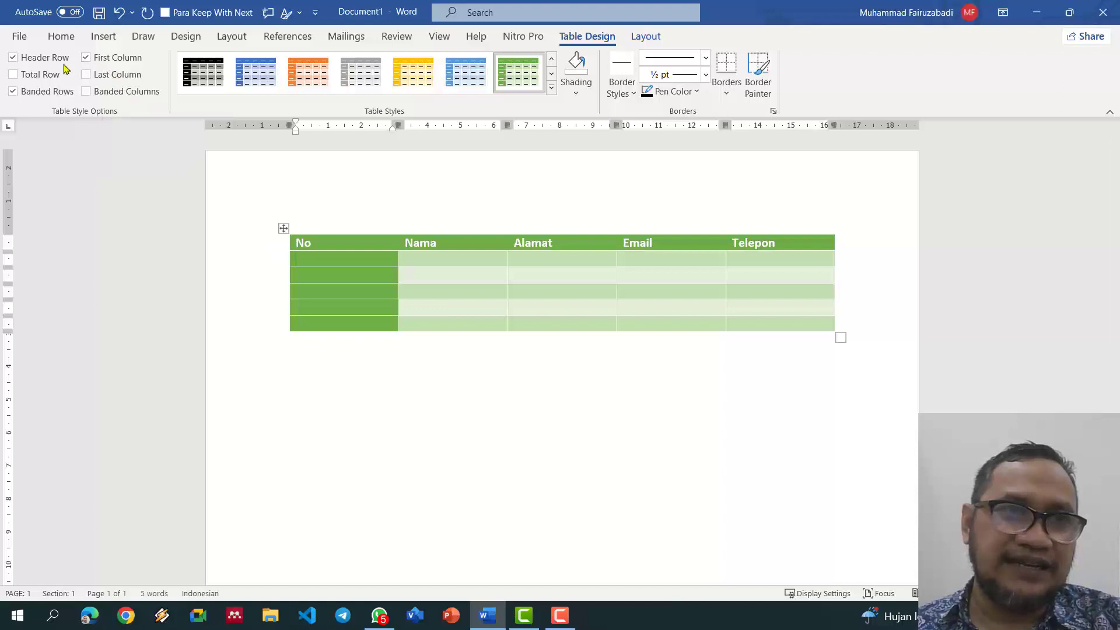
click(14, 61)
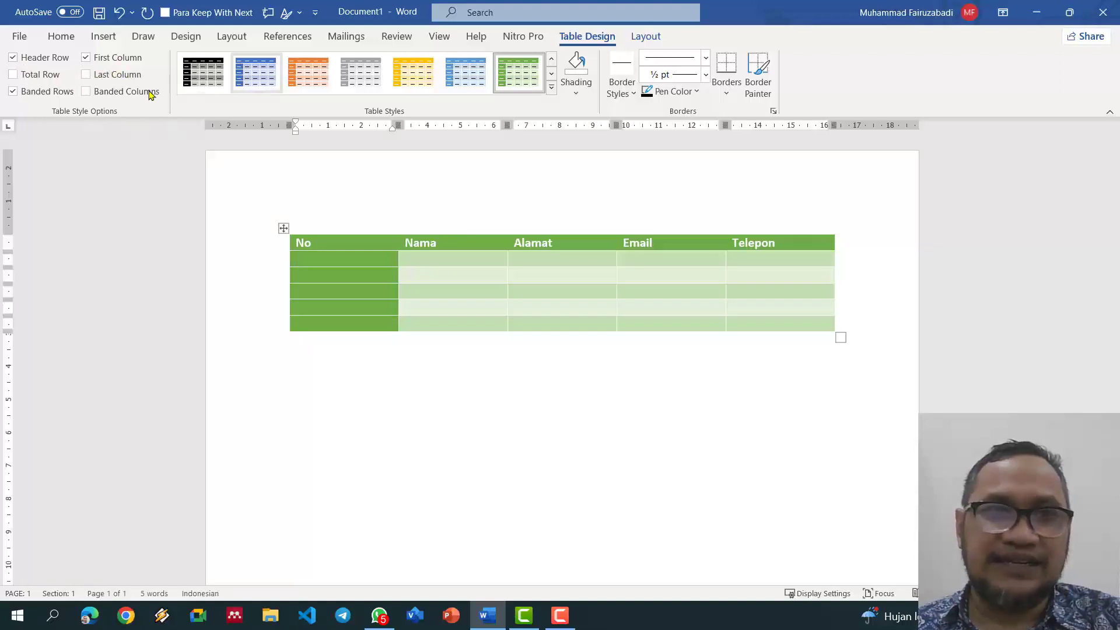
click(14, 94)
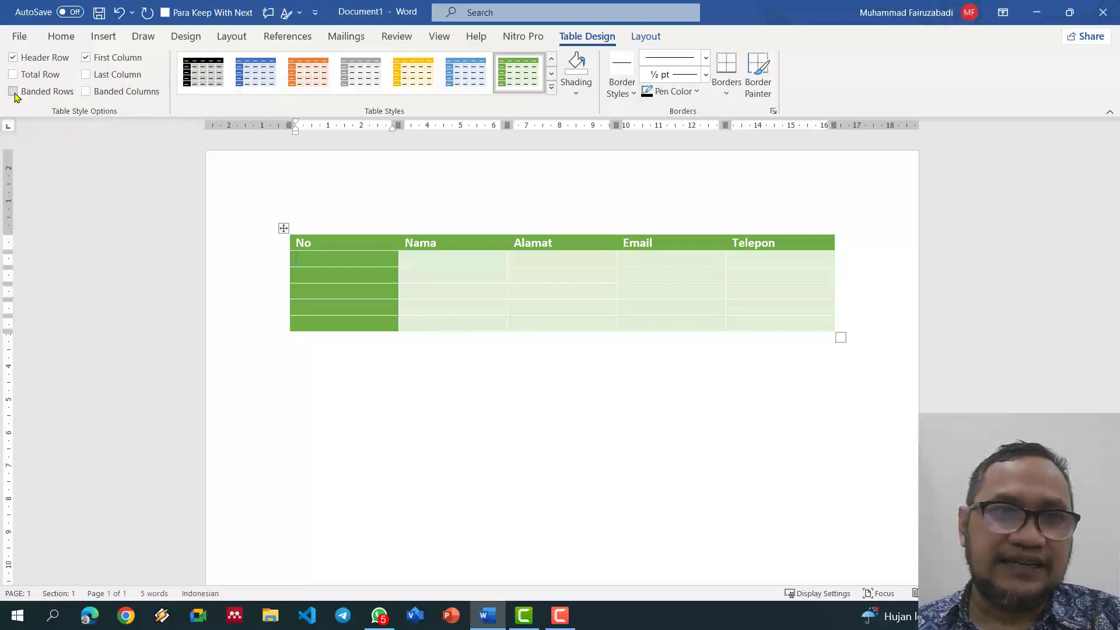
click(98, 61)
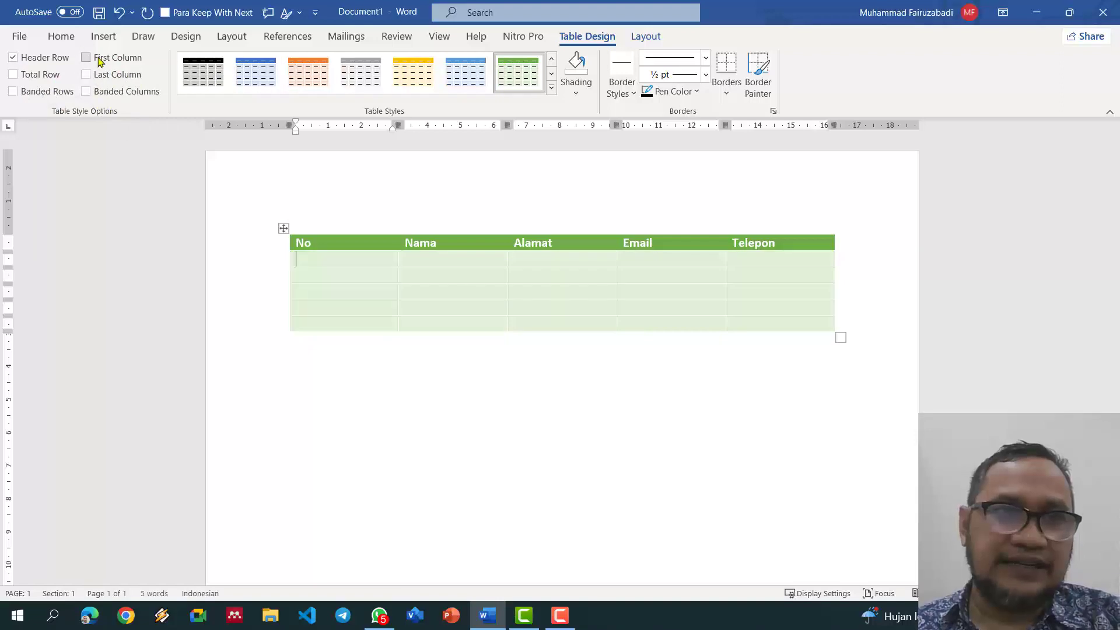
click(28, 60)
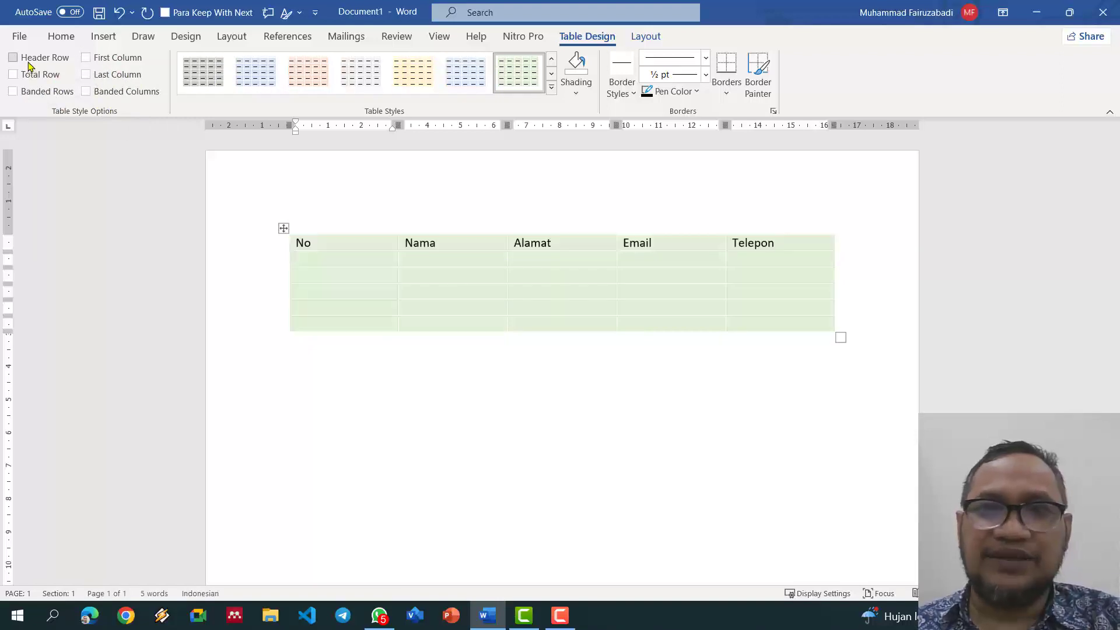
click(31, 66)
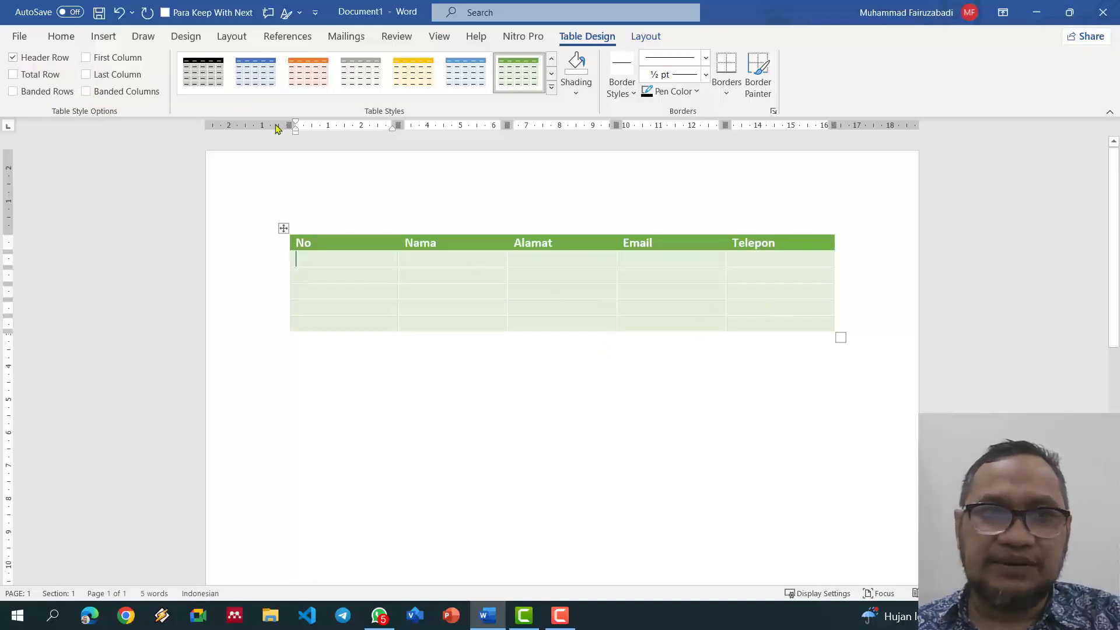
Step: Settle on the plain Grid Table style after trying a black-header style
click(203, 72)
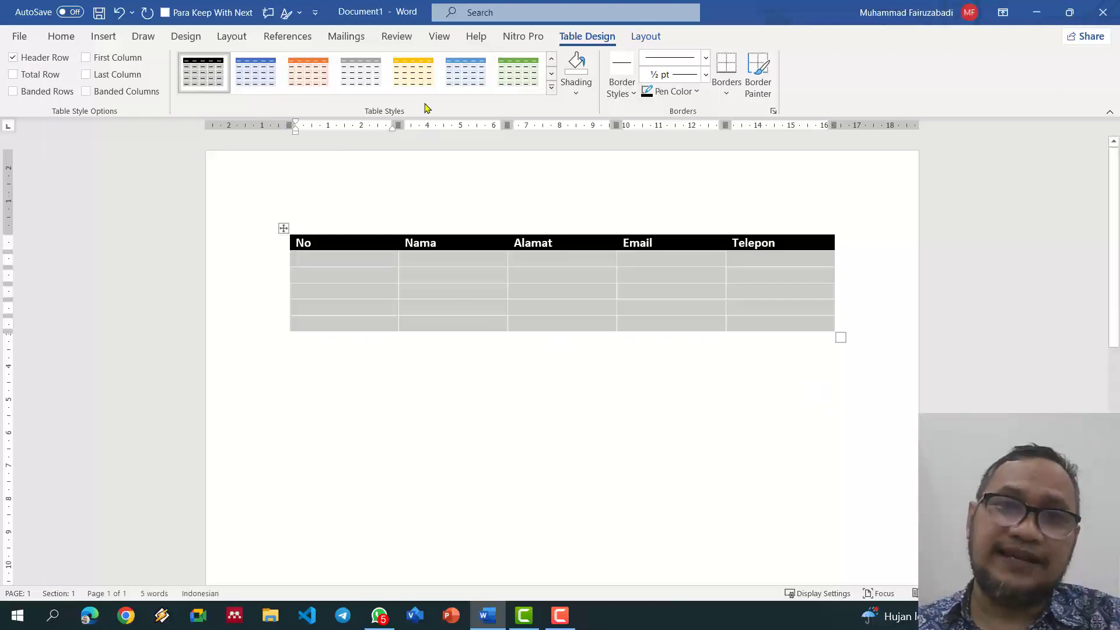
click(551, 88)
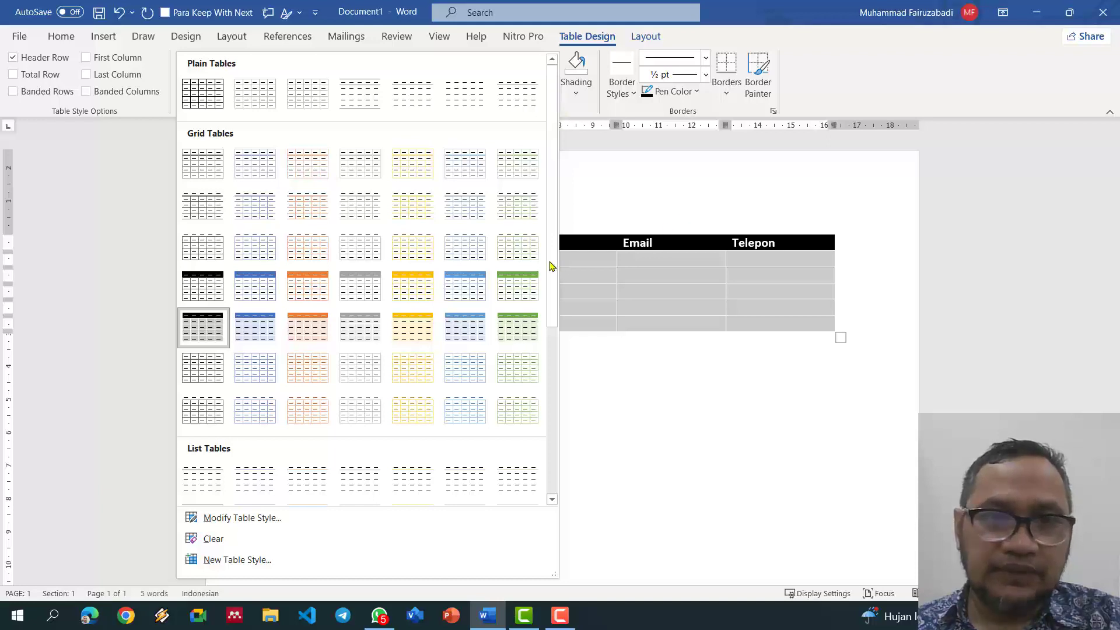
scroll(517, 291, down, 5)
scroll(518, 292, up, 6)
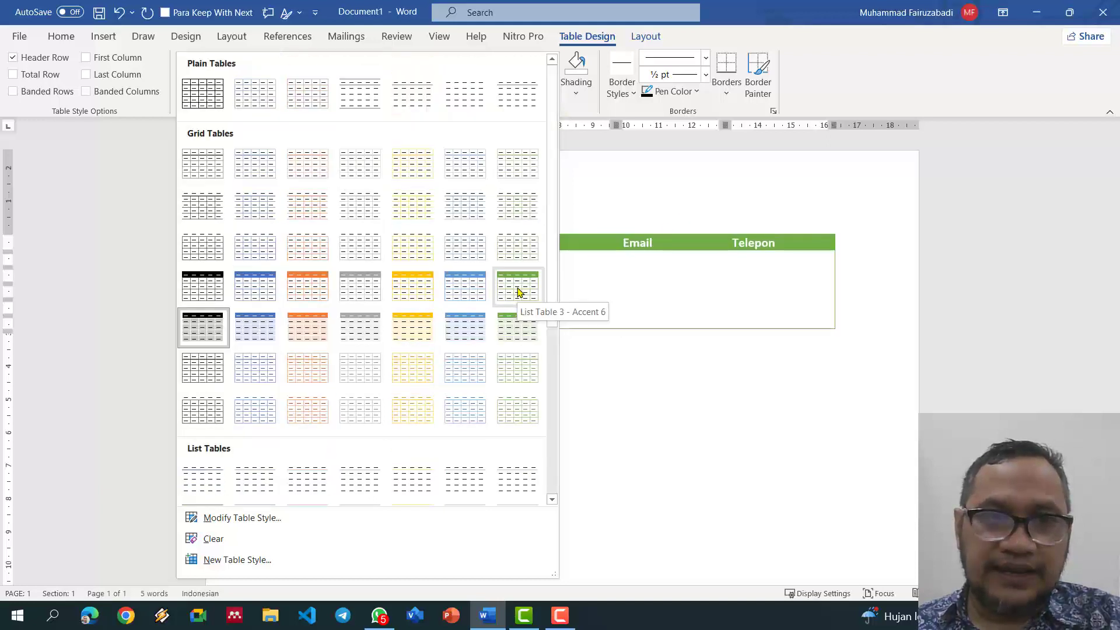
click(220, 173)
click(475, 354)
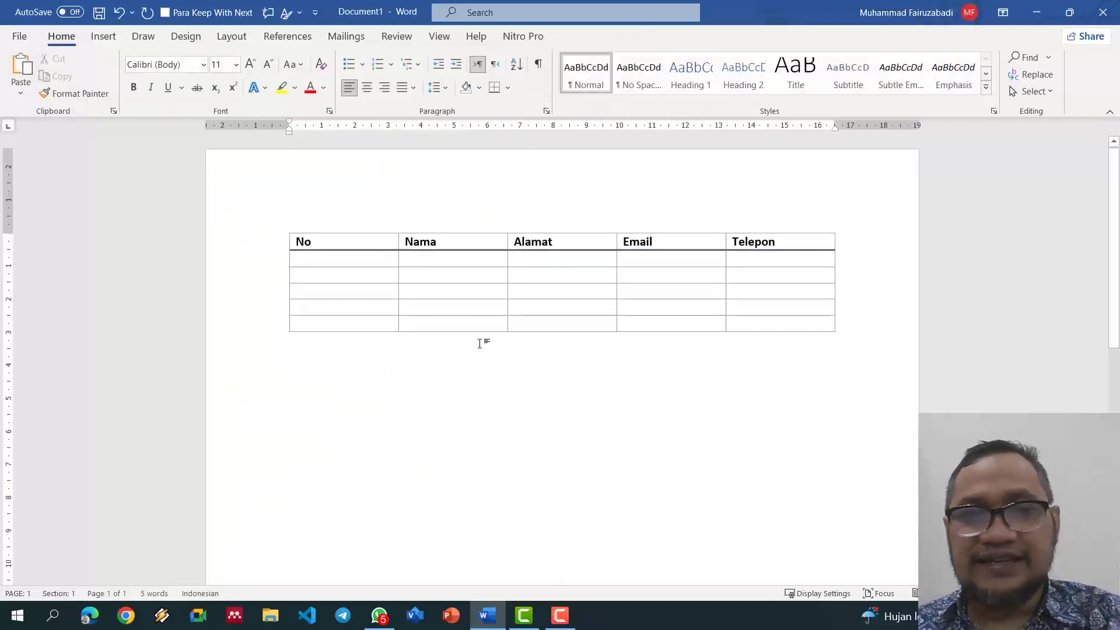
Step: Narrow the No and Nama columns, widen Alamat, adjust Email, and select the header row
click(388, 243)
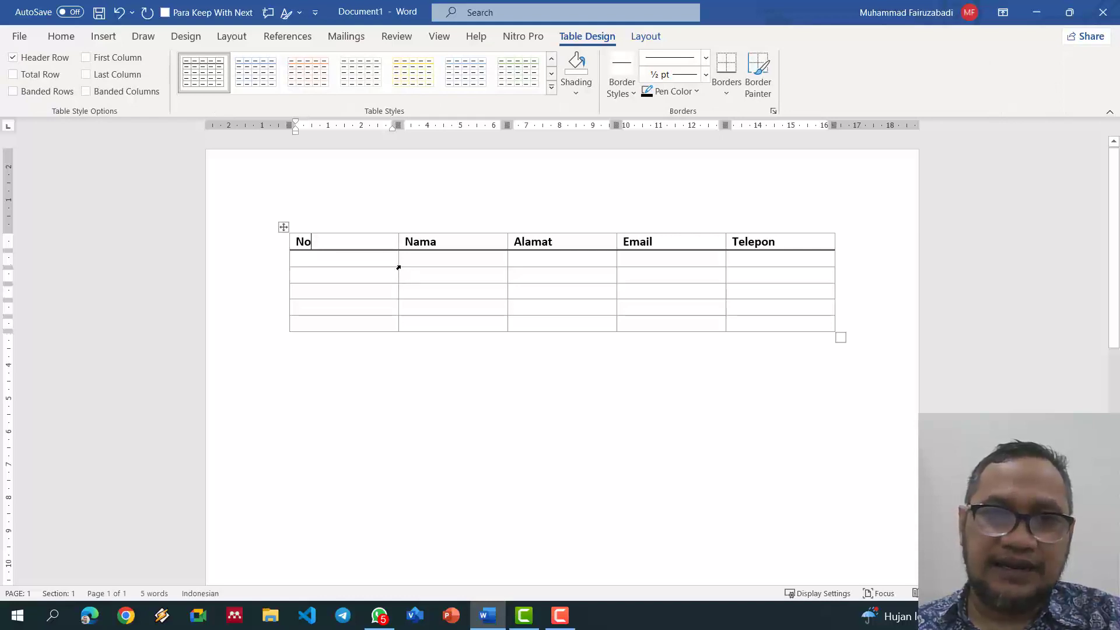
drag(398, 245, 322, 246)
drag(507, 134, 428, 134)
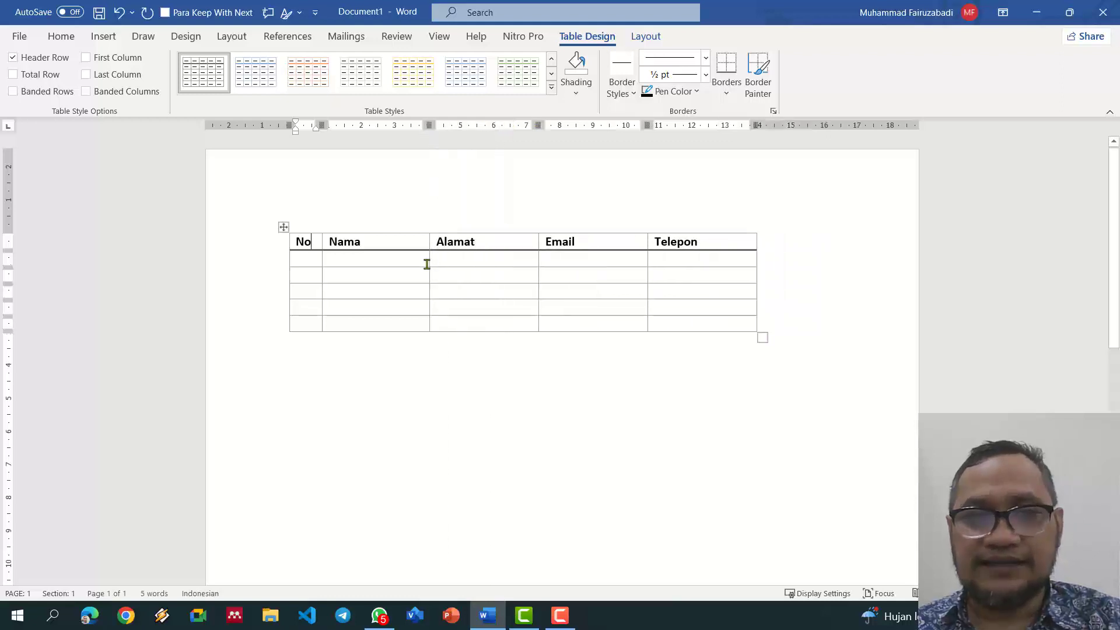
drag(427, 264, 386, 260)
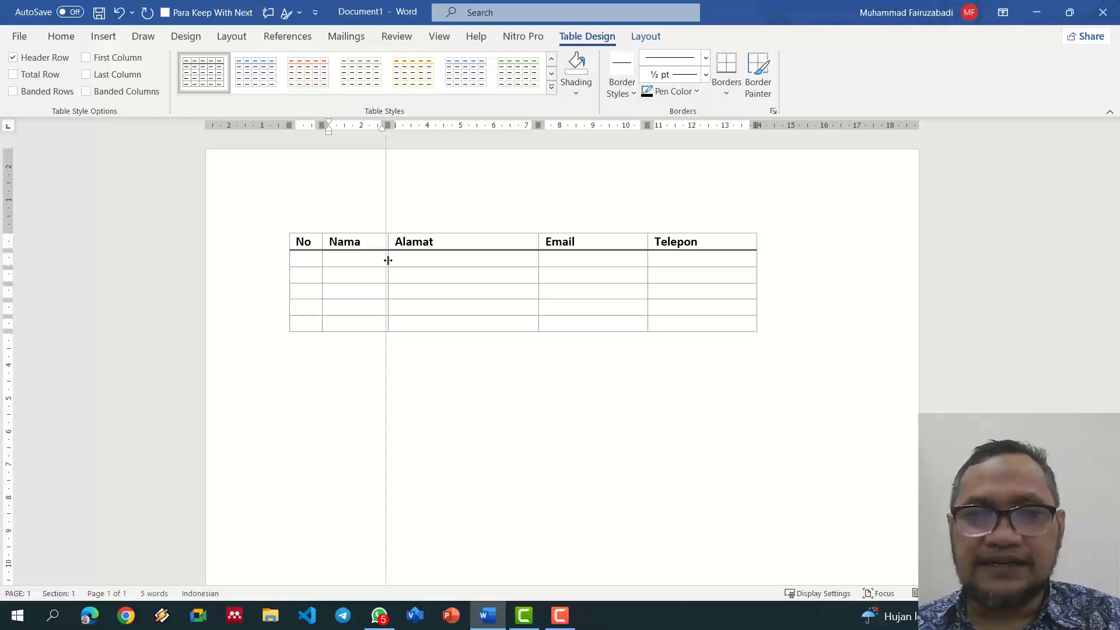
drag(388, 261, 388, 260)
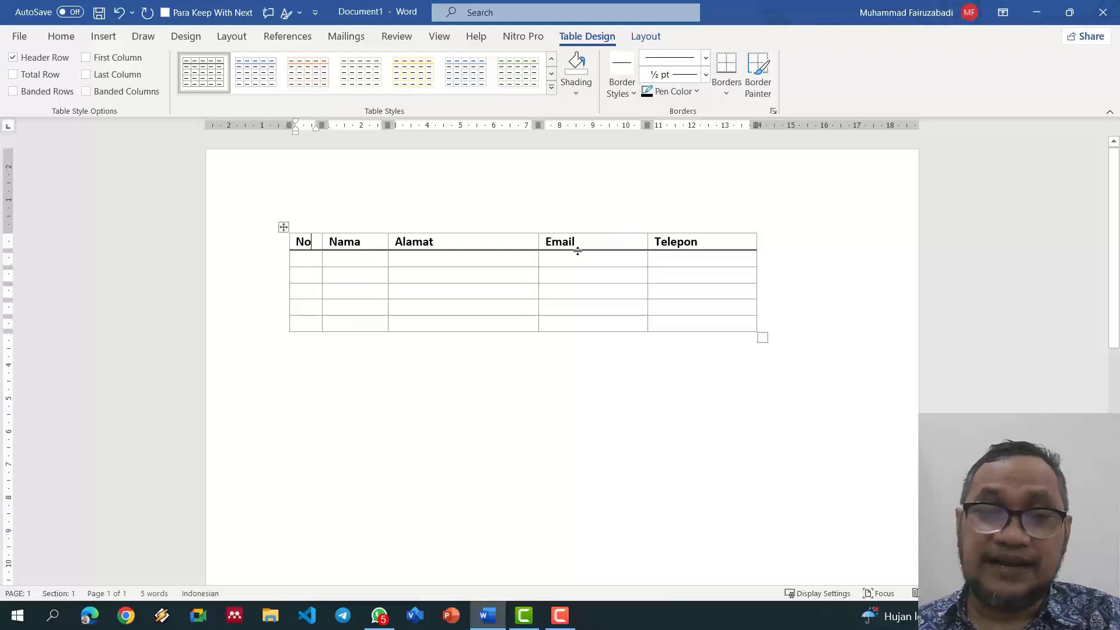
mouse_move(538, 126)
mouse_down()
mouse_move(457, 134)
mouse_move(596, 134)
mouse_up()
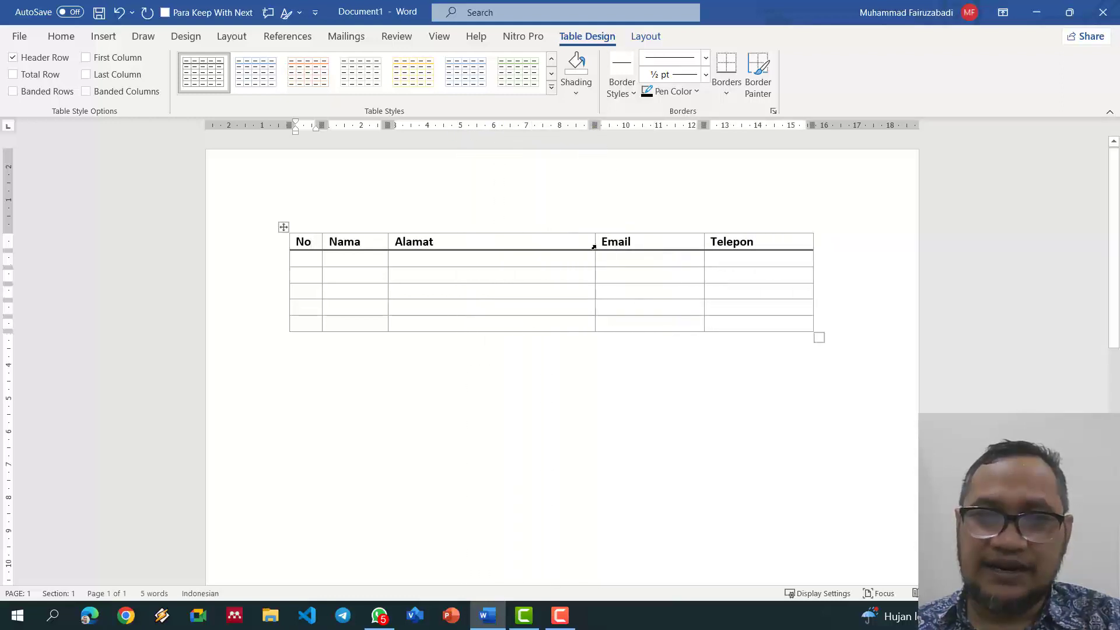
mouse_move(595, 242)
mouse_down()
mouse_move(515, 235)
mouse_move(662, 252)
mouse_move(532, 245)
mouse_move(612, 257)
mouse_move(537, 255)
mouse_move(712, 273)
mouse_move(603, 257)
mouse_up()
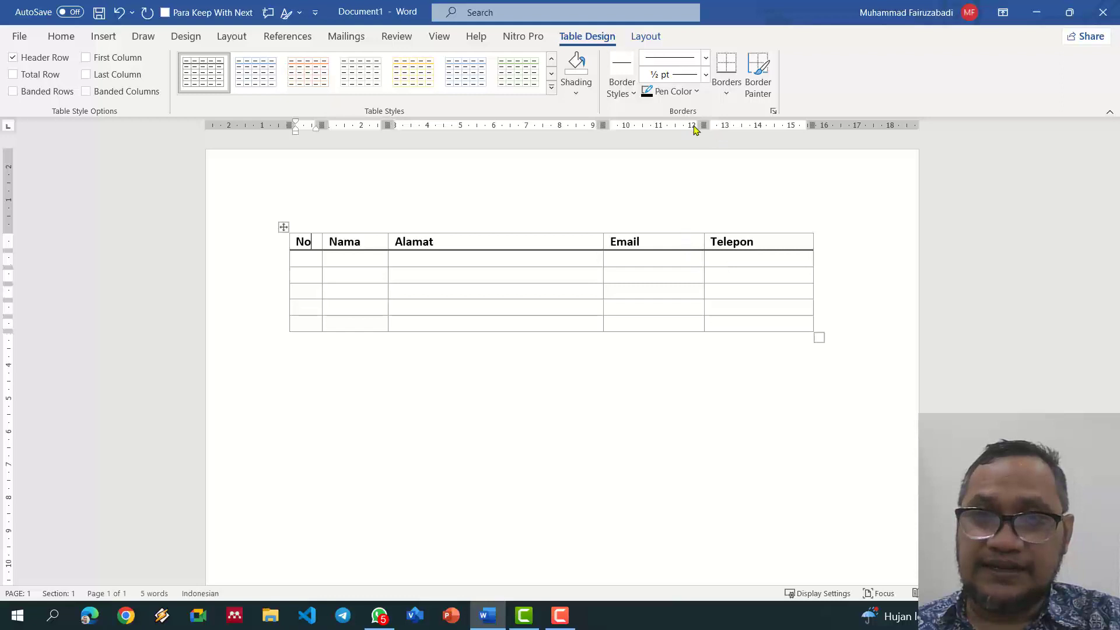
mouse_move(705, 125)
mouse_down()
mouse_move(668, 128)
mouse_move(746, 132)
mouse_move(694, 128)
mouse_up()
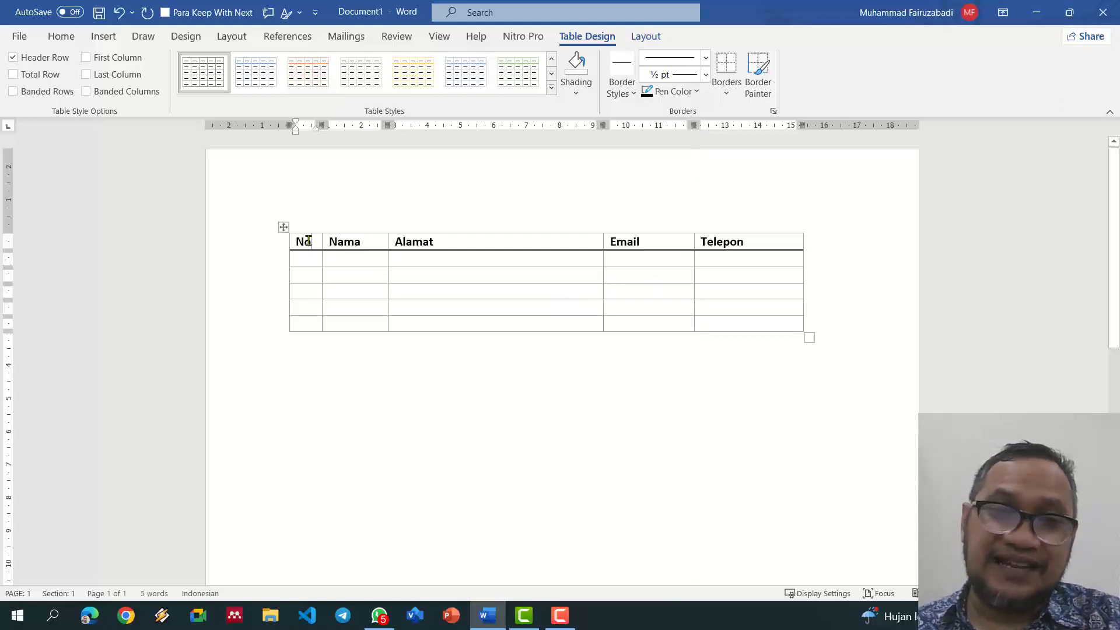
mouse_move(313, 237)
mouse_down()
mouse_move(802, 253)
mouse_move(799, 239)
mouse_up()
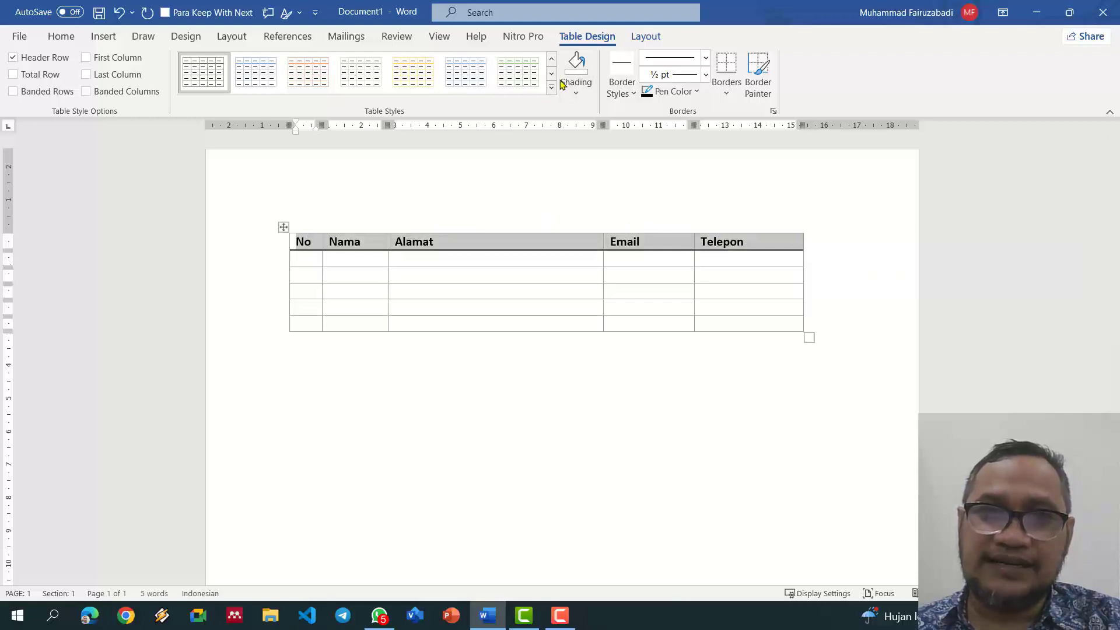
Step: Shade the header row light grey
click(576, 97)
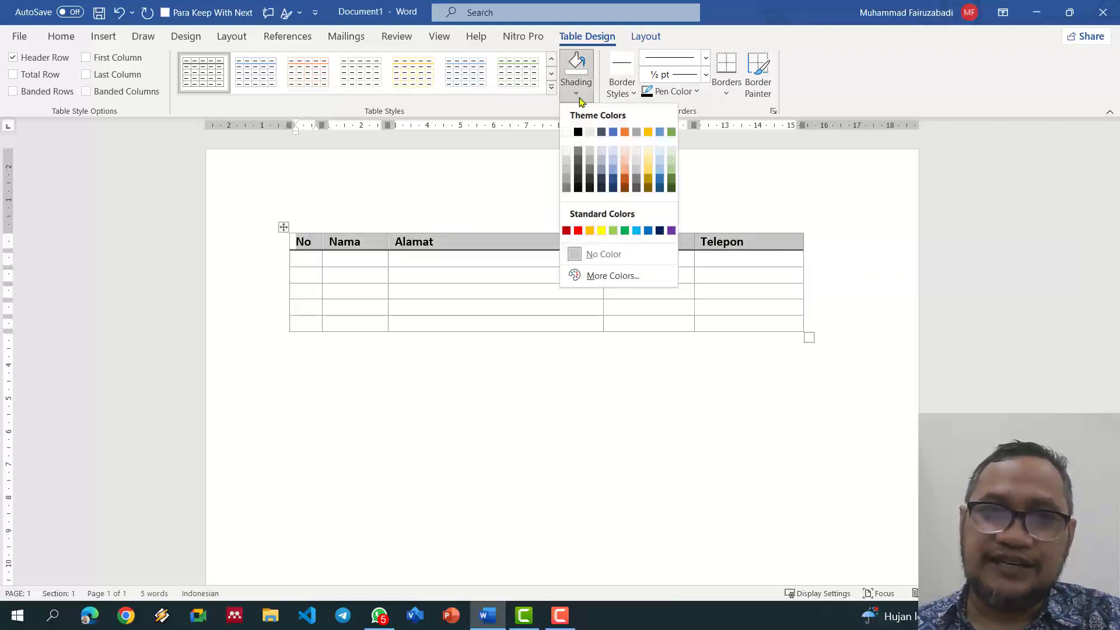
click(567, 160)
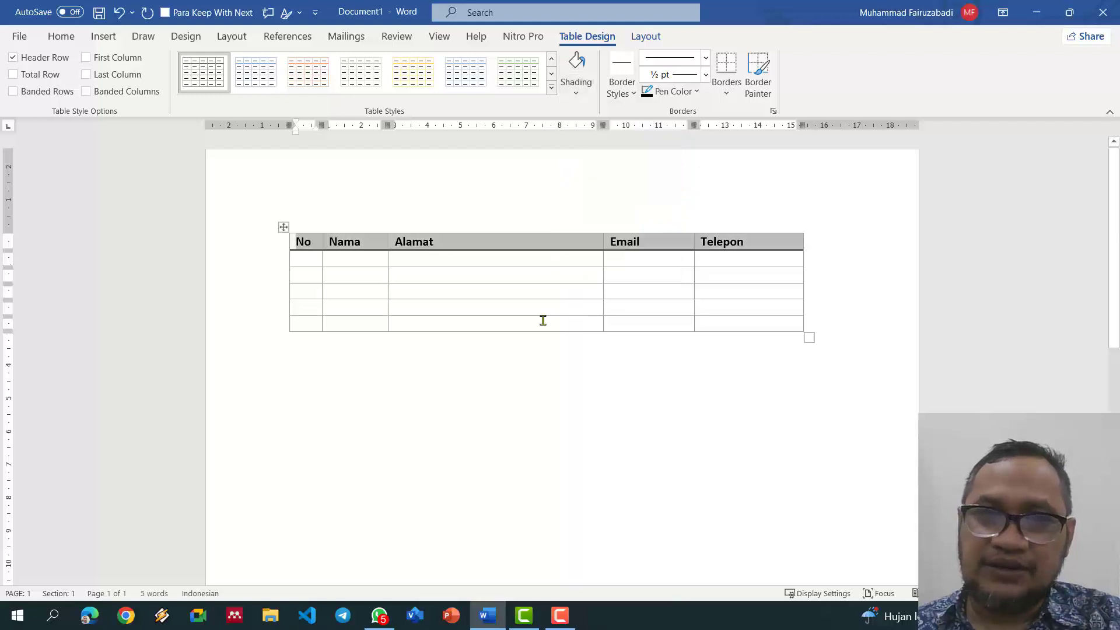
click(453, 298)
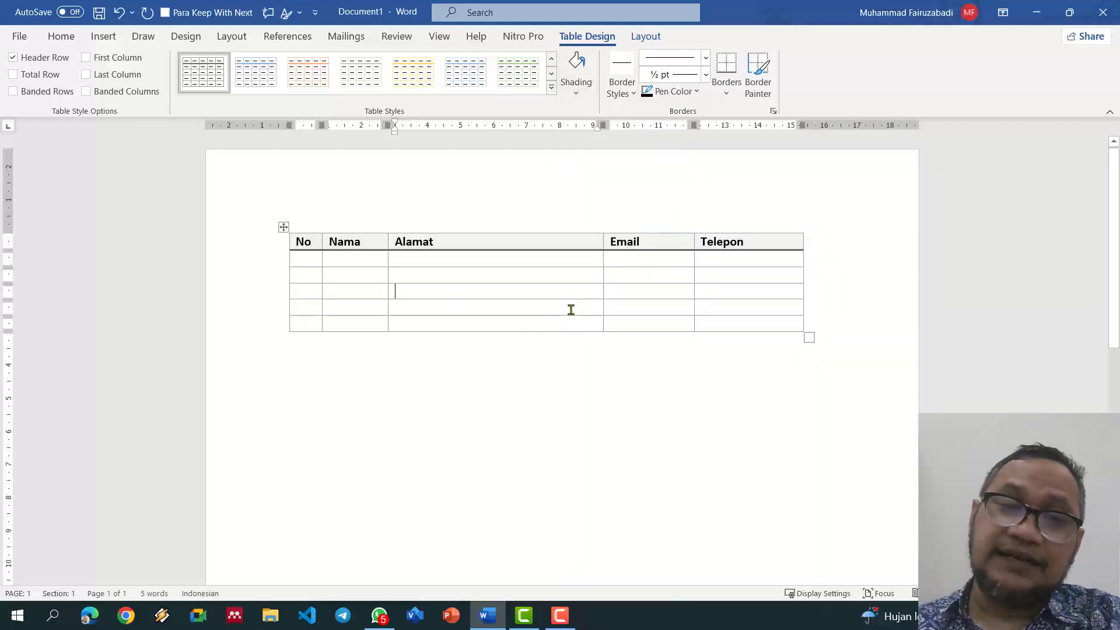
Step: Narrow the Alamat column so Email and Telepon shift left
drag(602, 125, 521, 125)
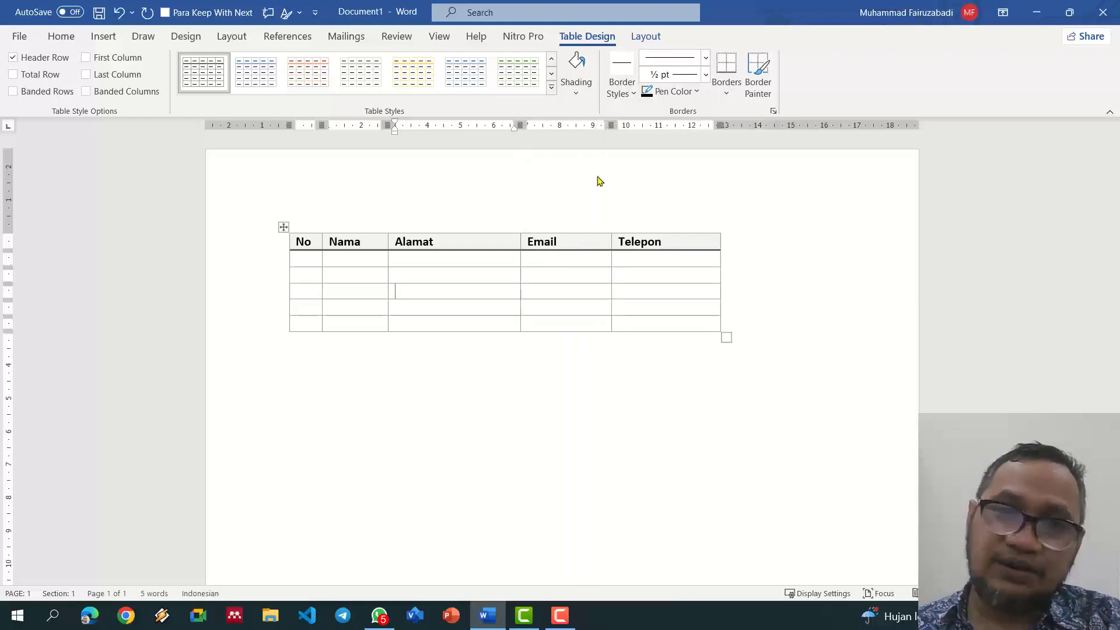
click(697, 243)
mouse_move(727, 229)
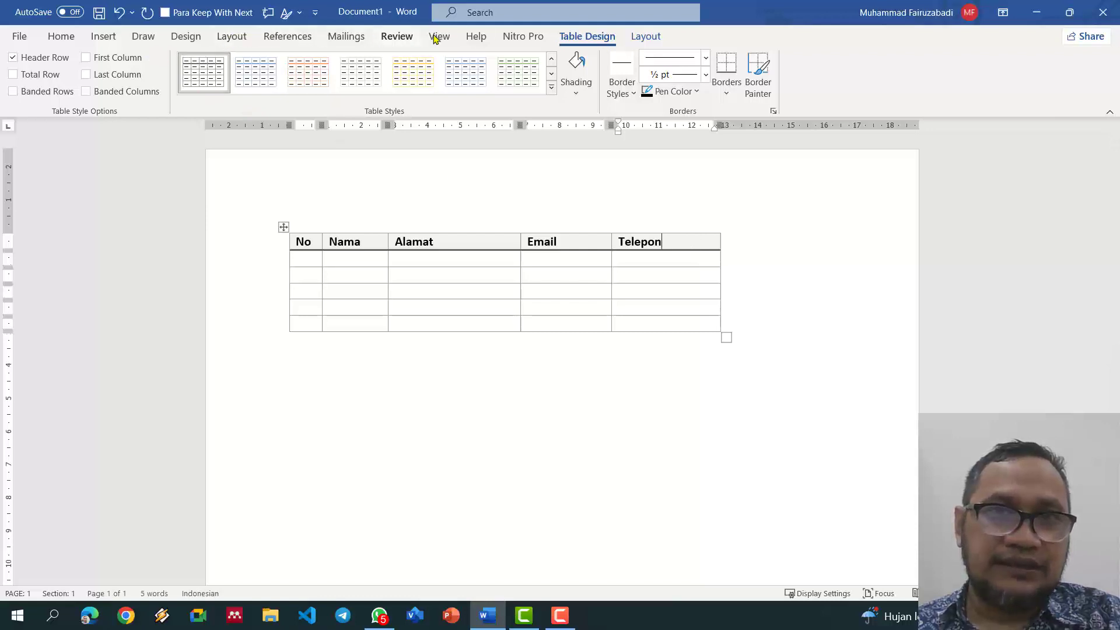
Step: Insert a blank column after Telepon and another blank column before it
click(644, 38)
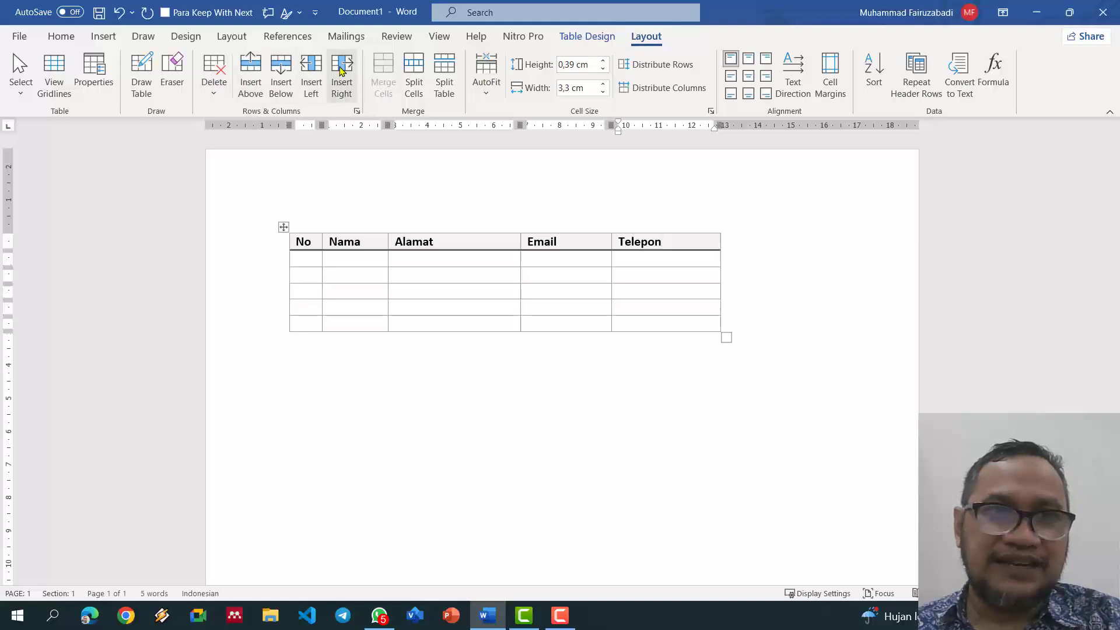
click(342, 89)
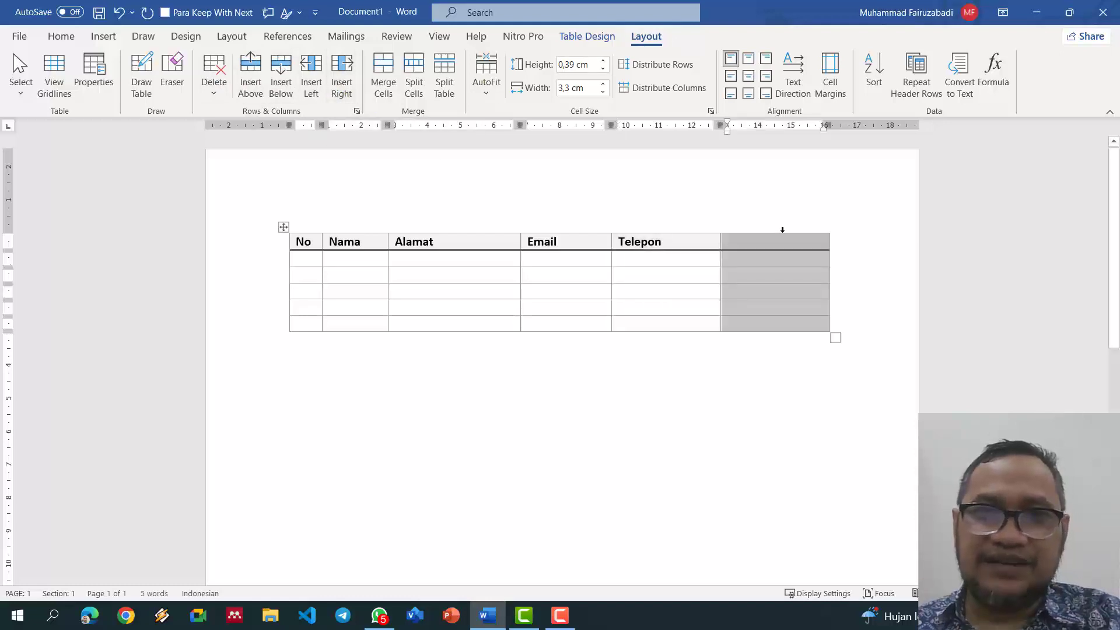
click(649, 240)
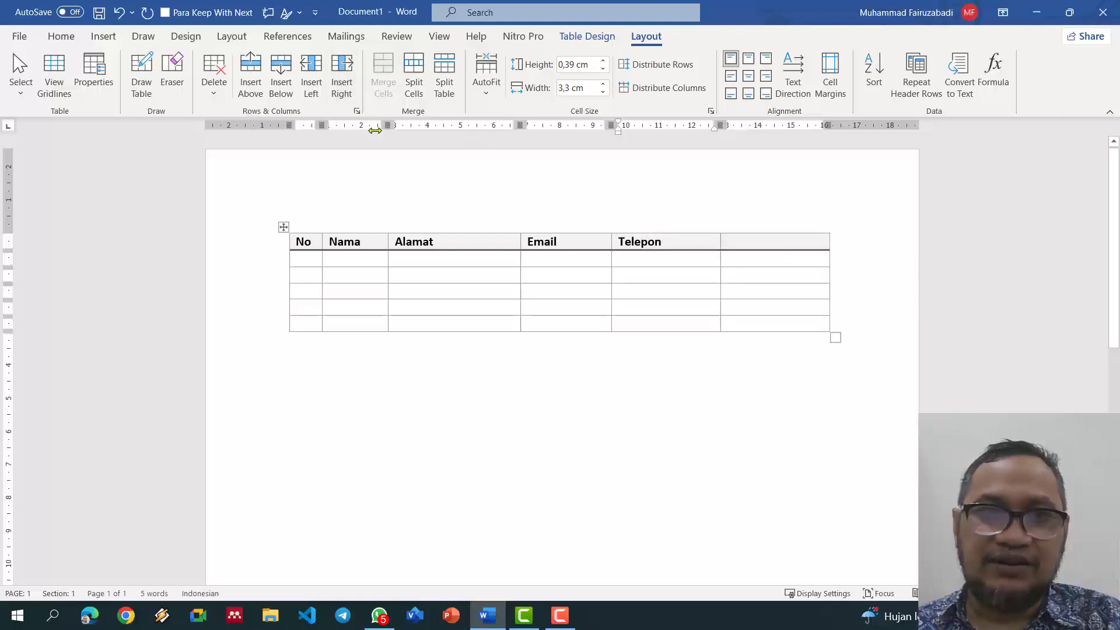
click(317, 84)
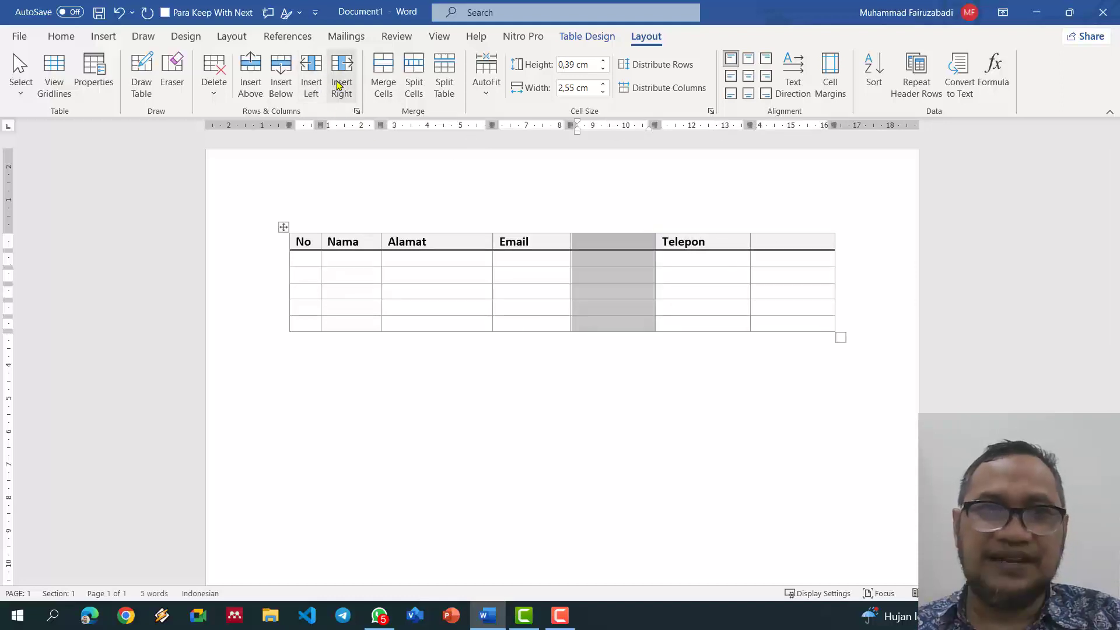
Step: Delete both blank columns, leaving the five columns No through Telepon
click(638, 263)
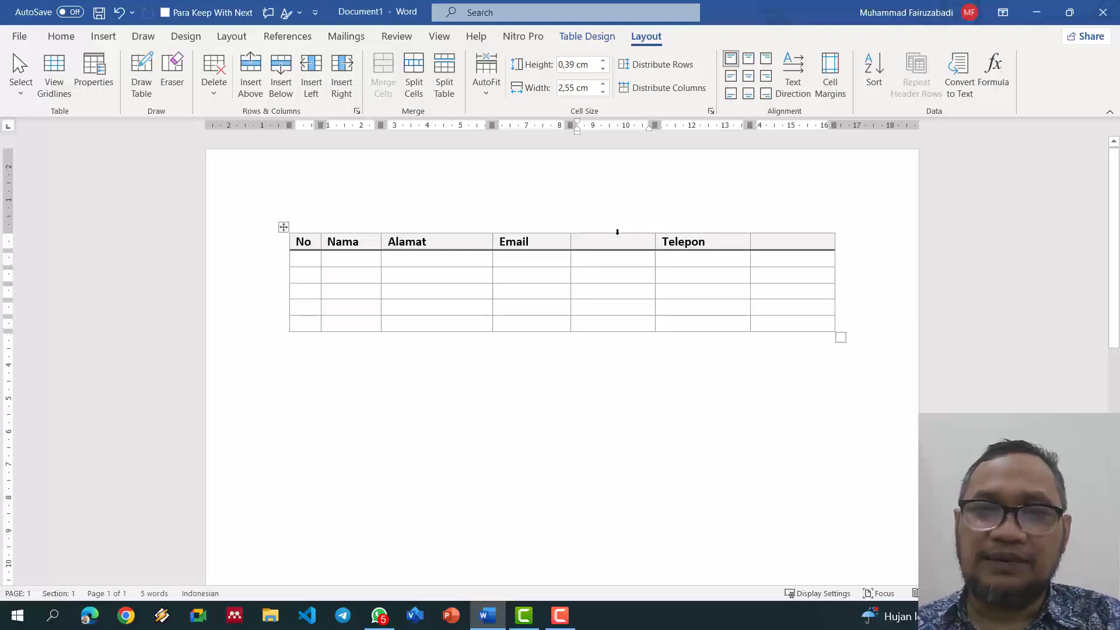
click(617, 232)
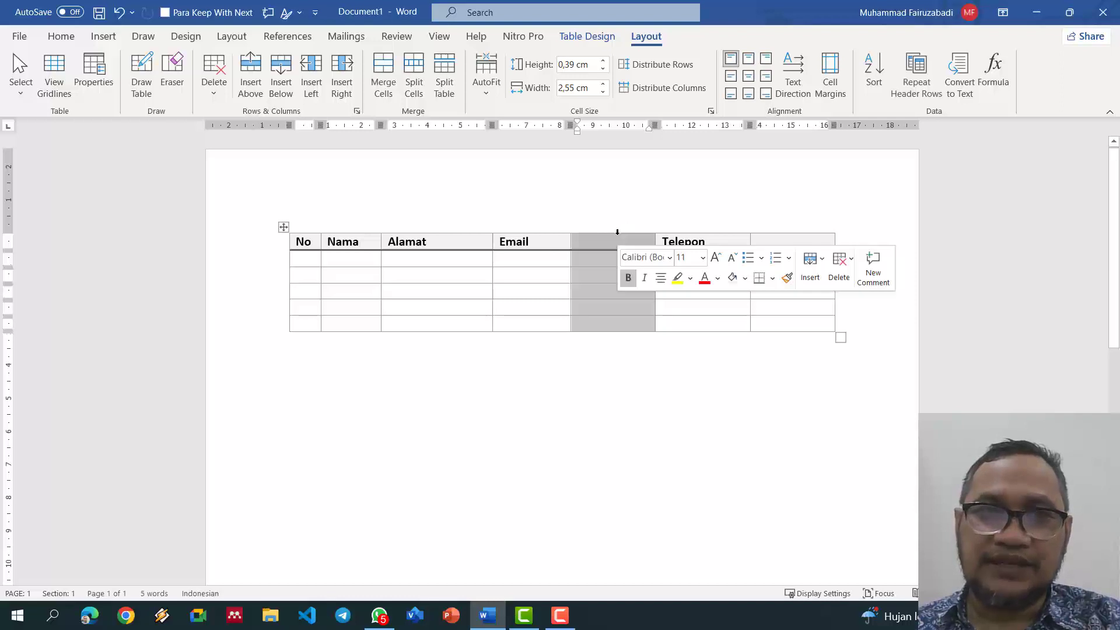
click(608, 314)
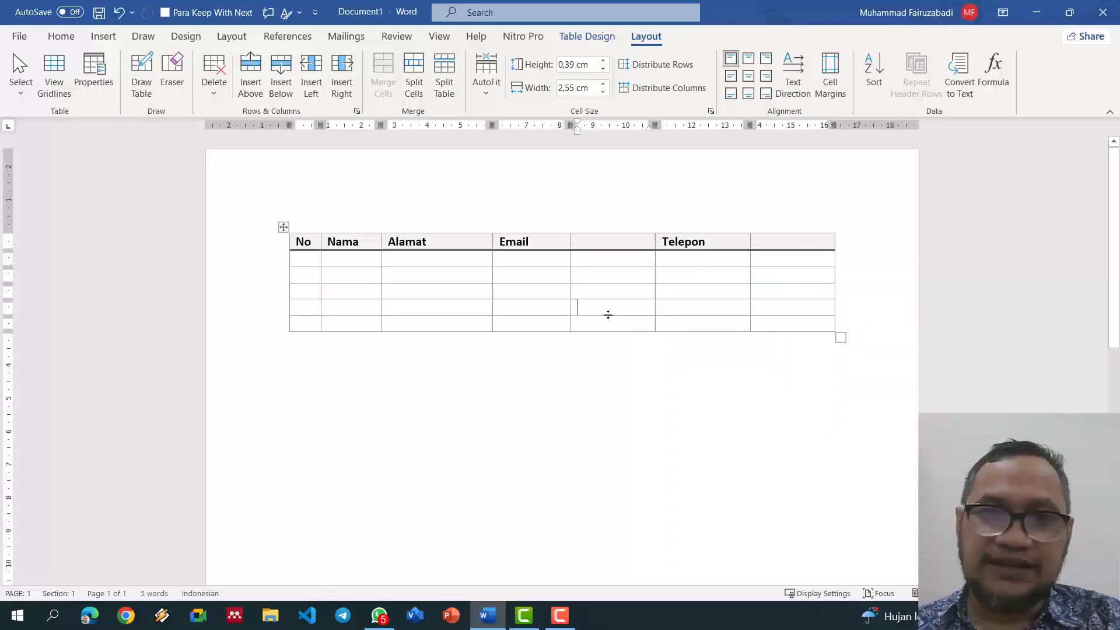
click(618, 231)
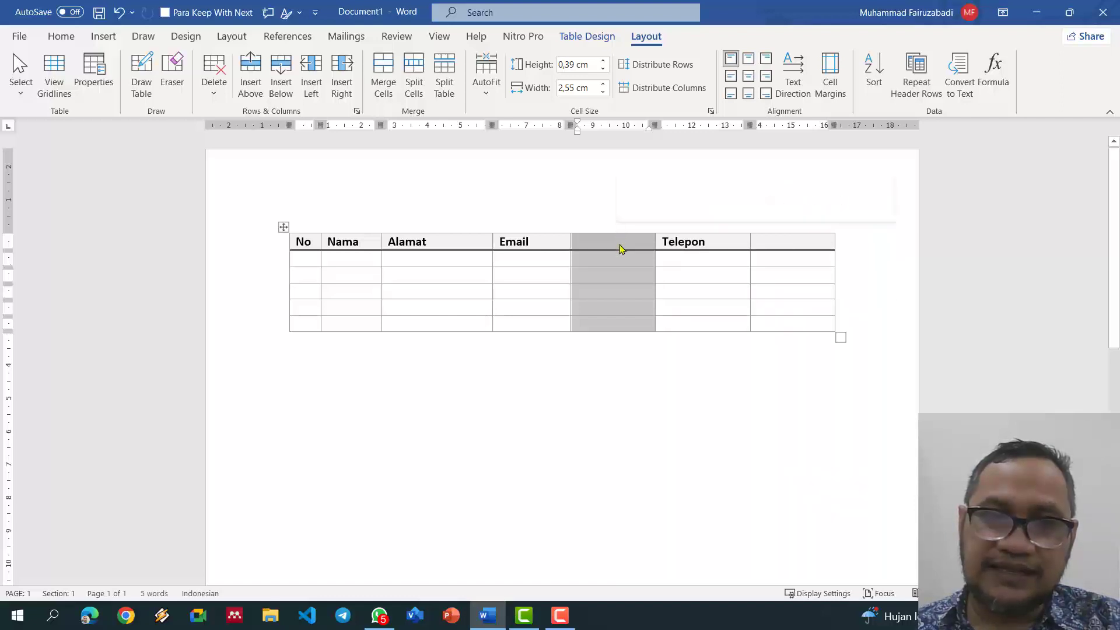
click(620, 246)
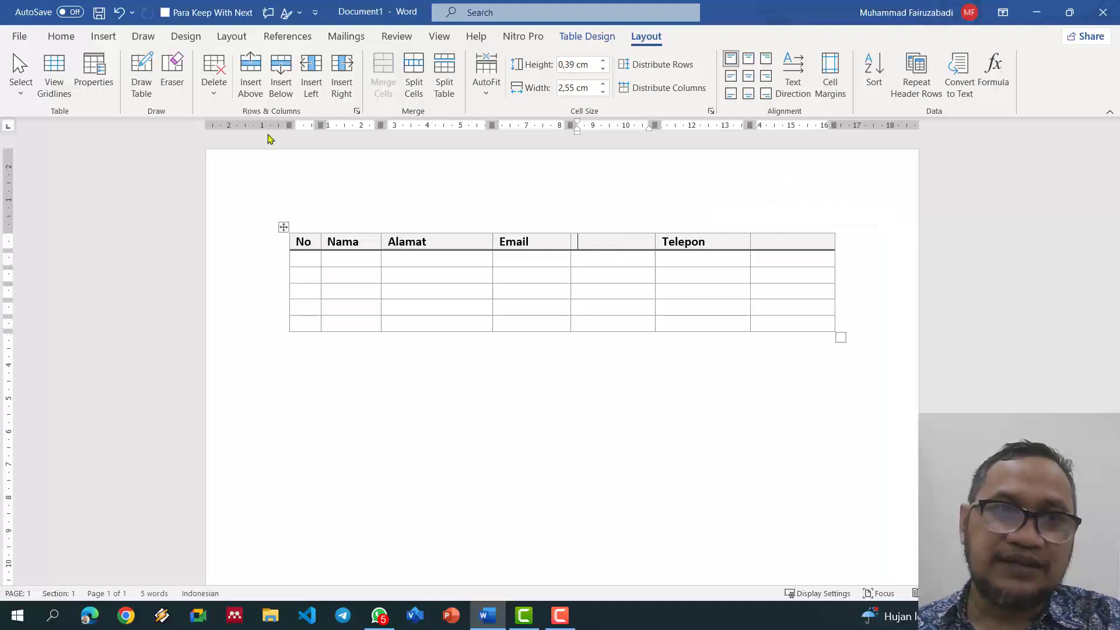
click(211, 103)
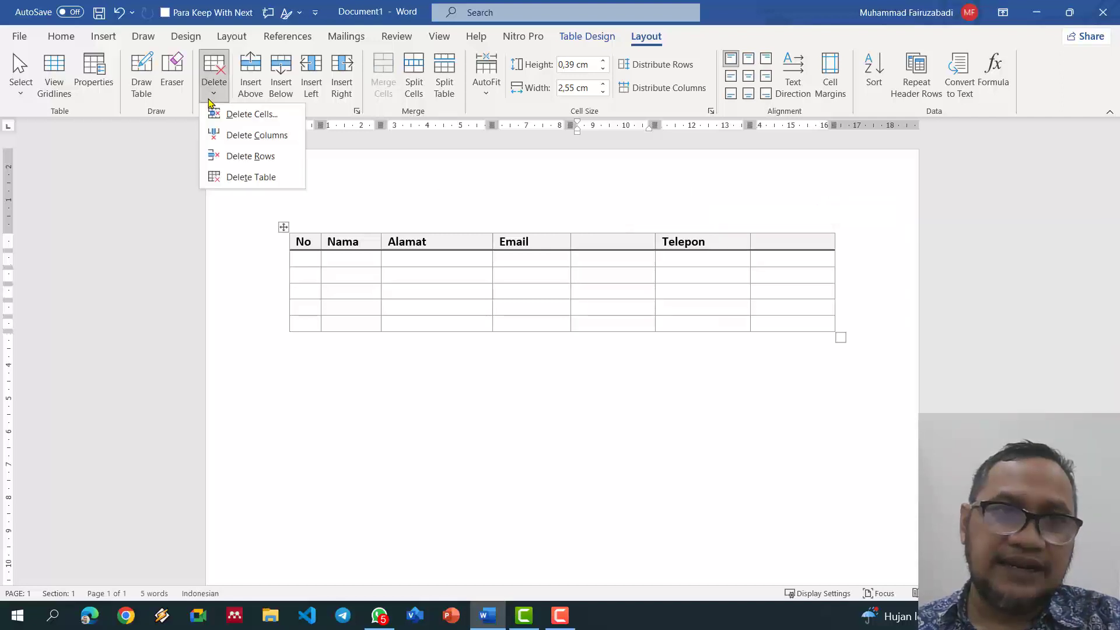
click(239, 136)
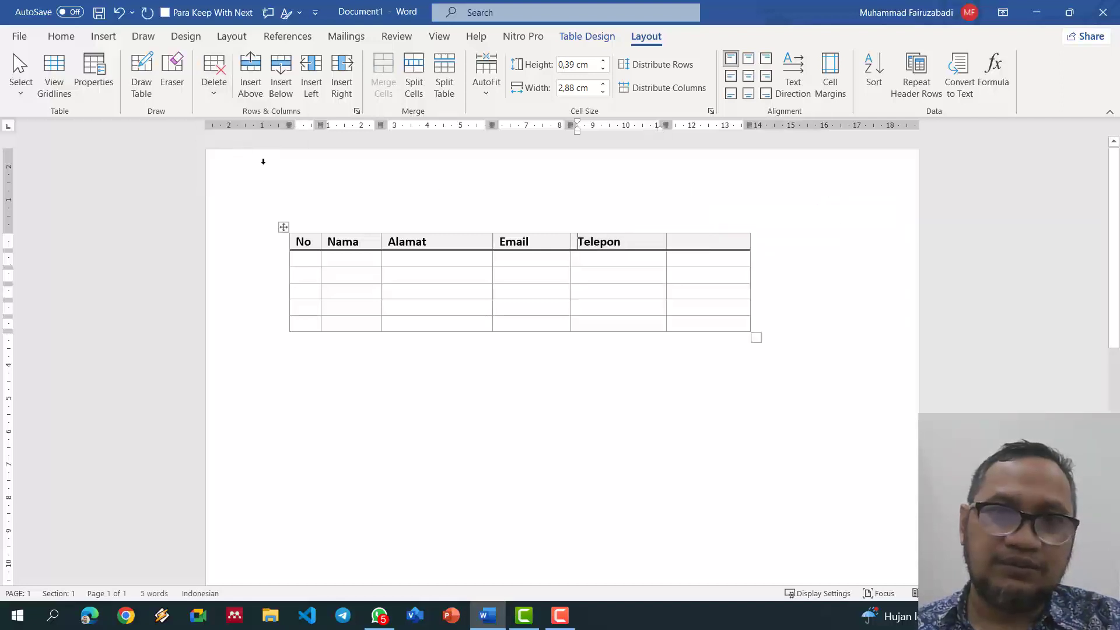
click(711, 230)
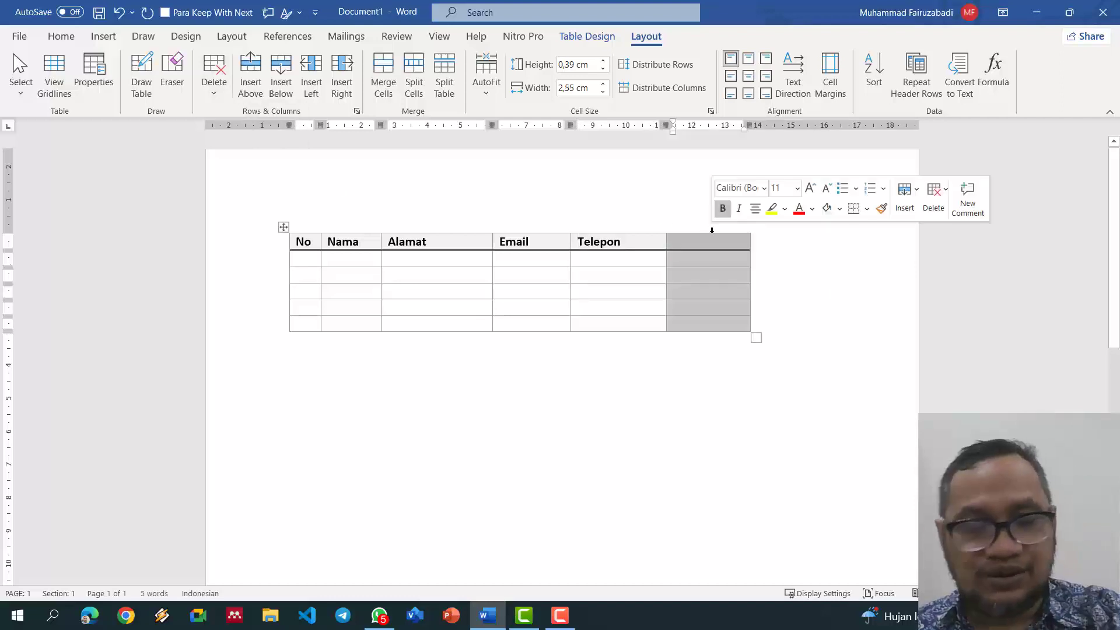
key(BackSpace)
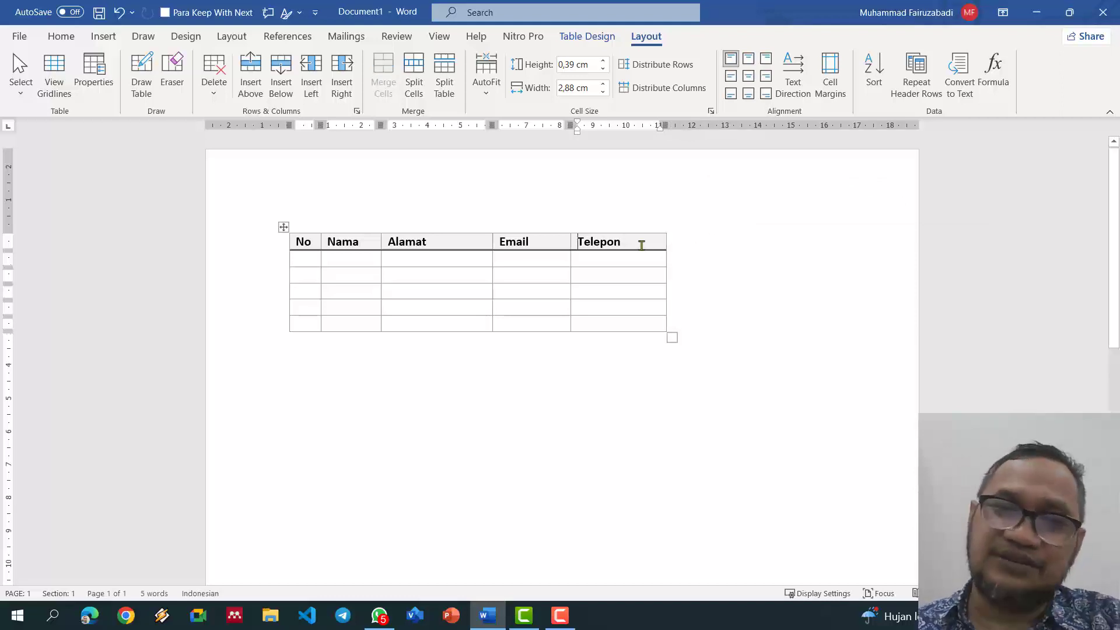
Step: Add blank columns to the right and left of Telepon
click(342, 73)
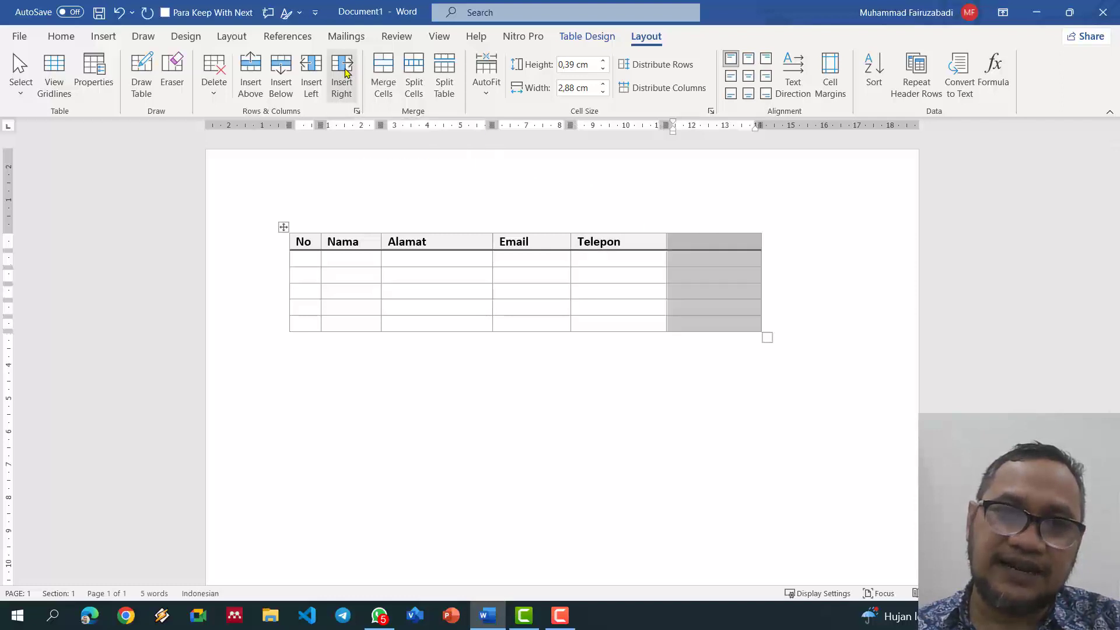
click(630, 234)
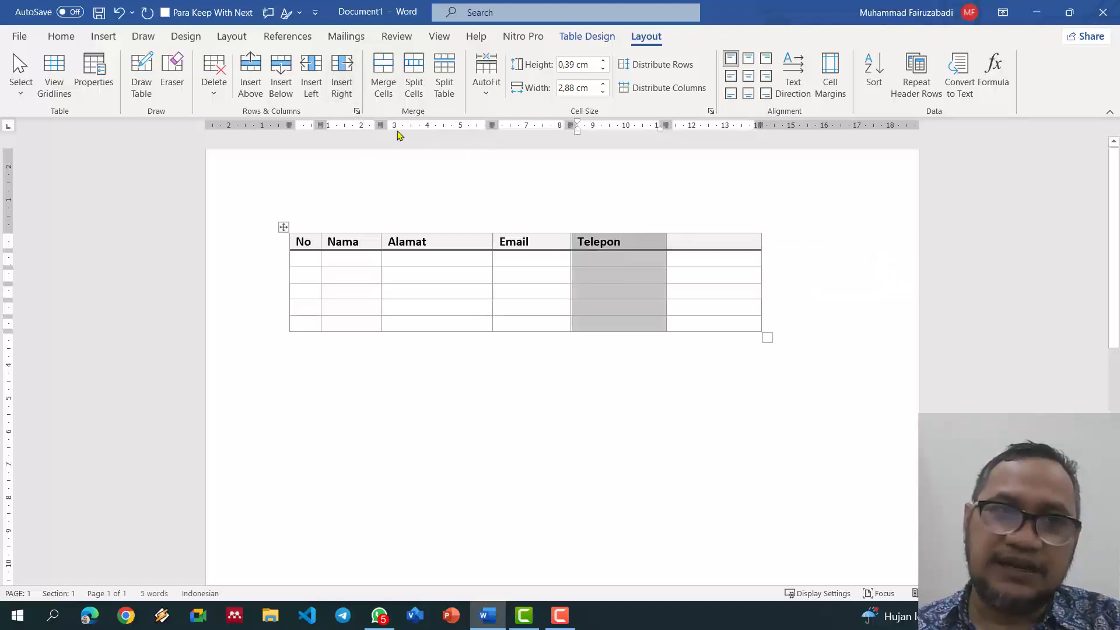
click(315, 81)
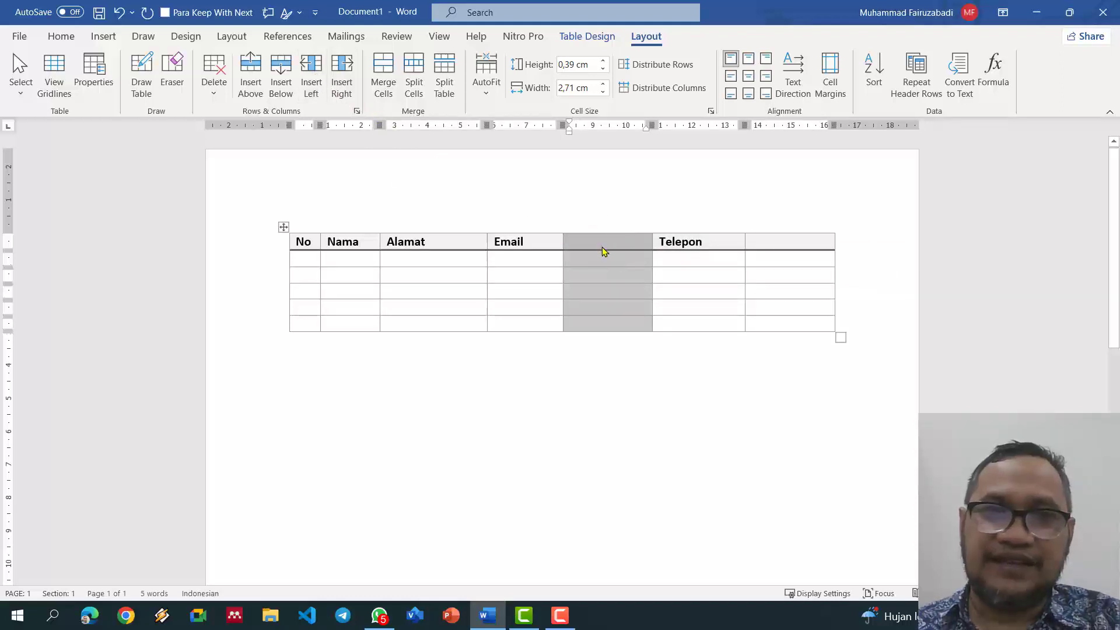
click(718, 287)
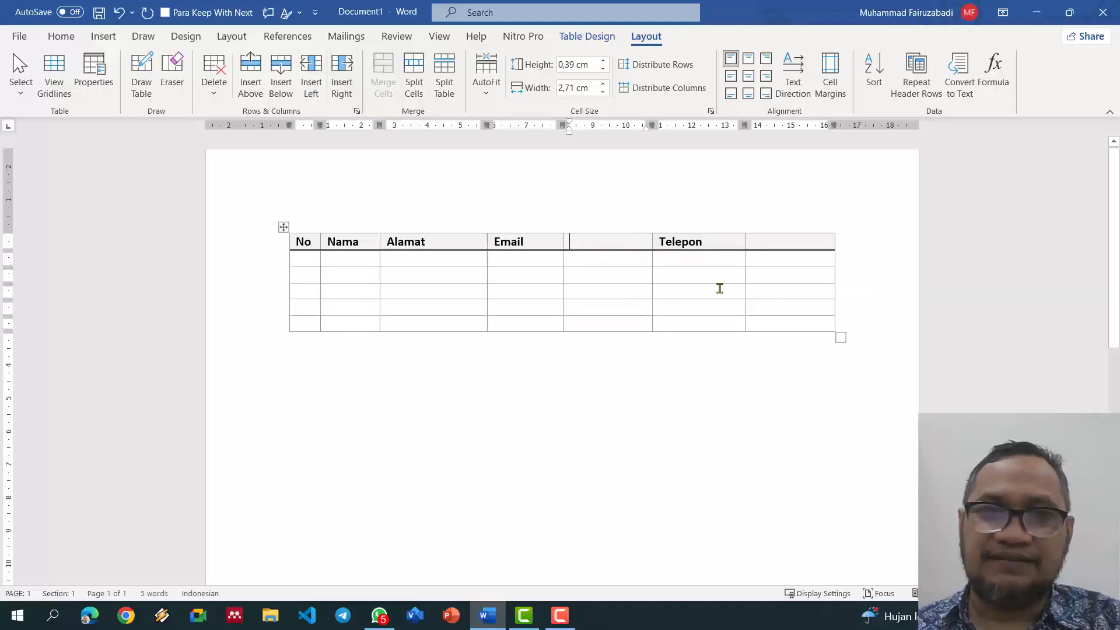
Step: Delete the blank column left of Telepon, keeping the empty sixth column
click(623, 230)
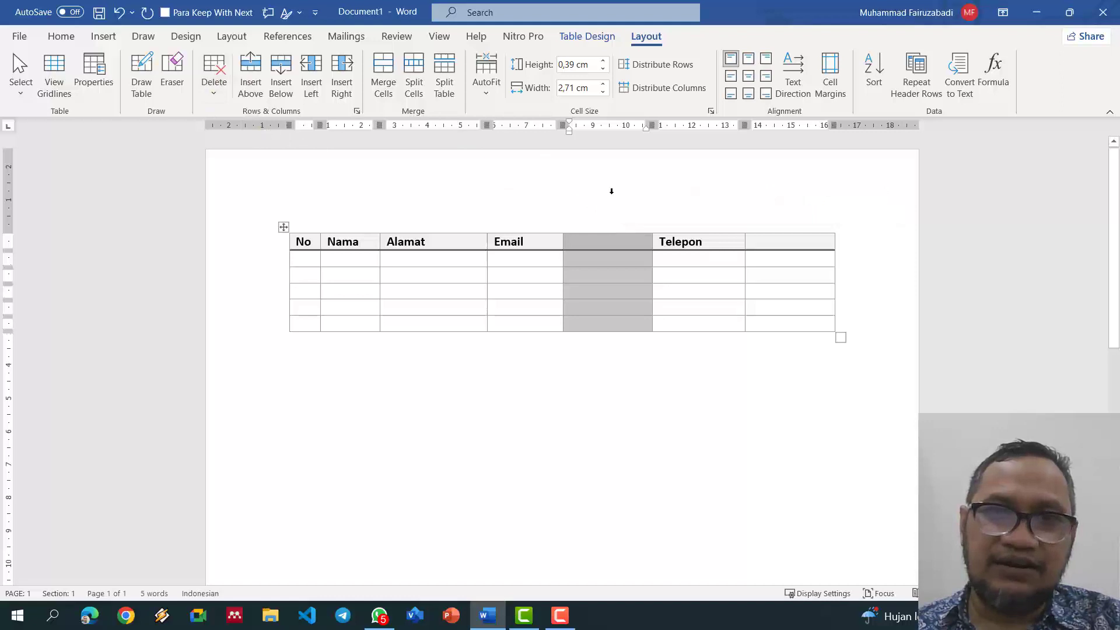
click(216, 75)
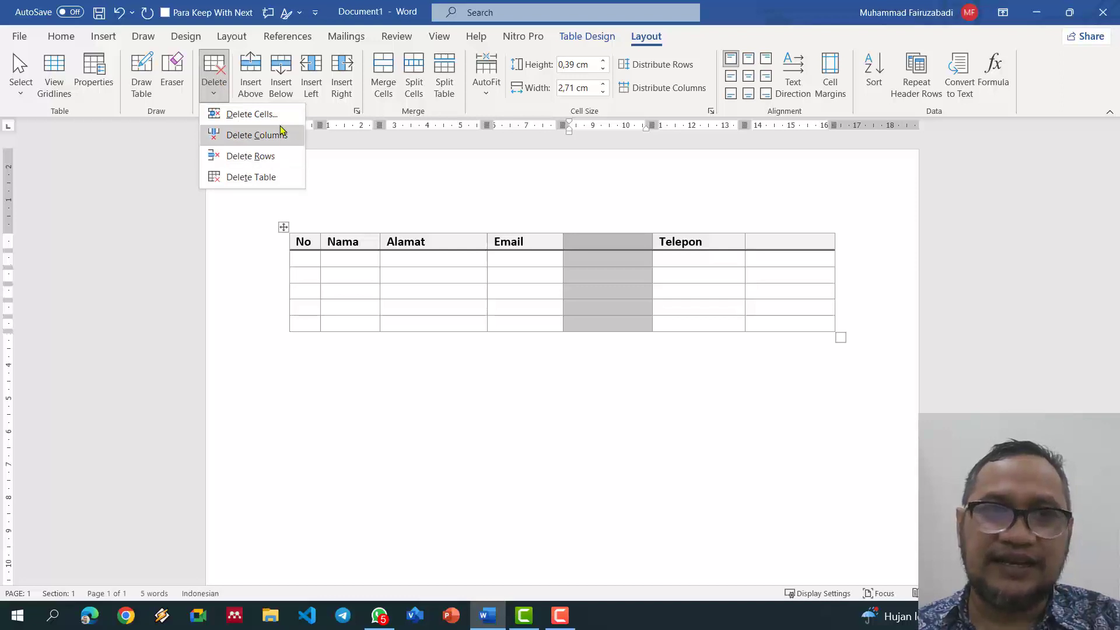
click(283, 136)
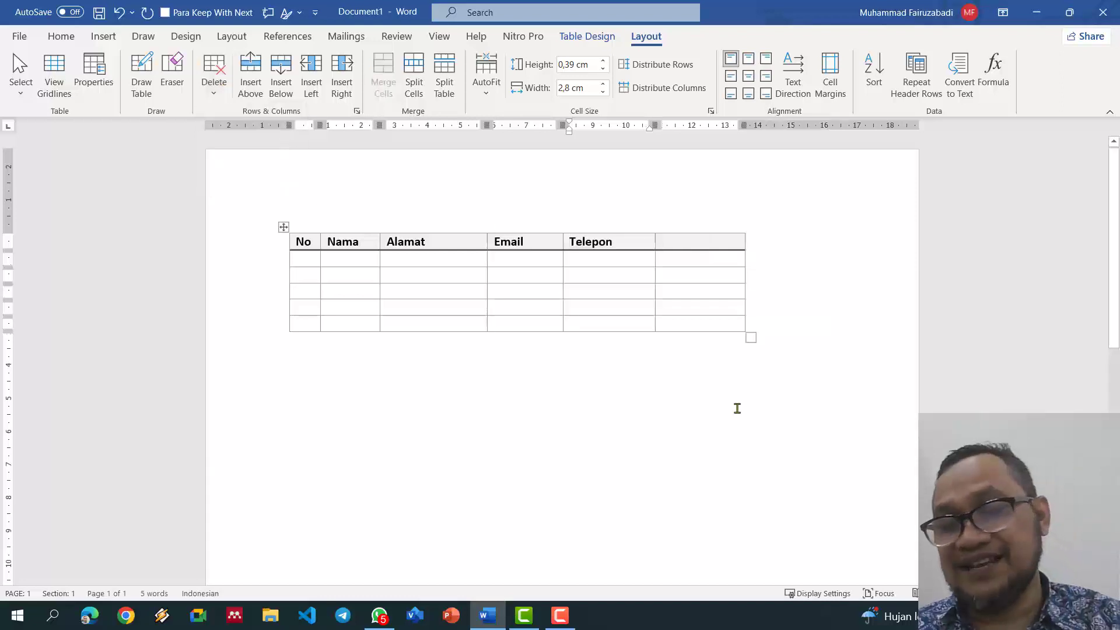
click(729, 238)
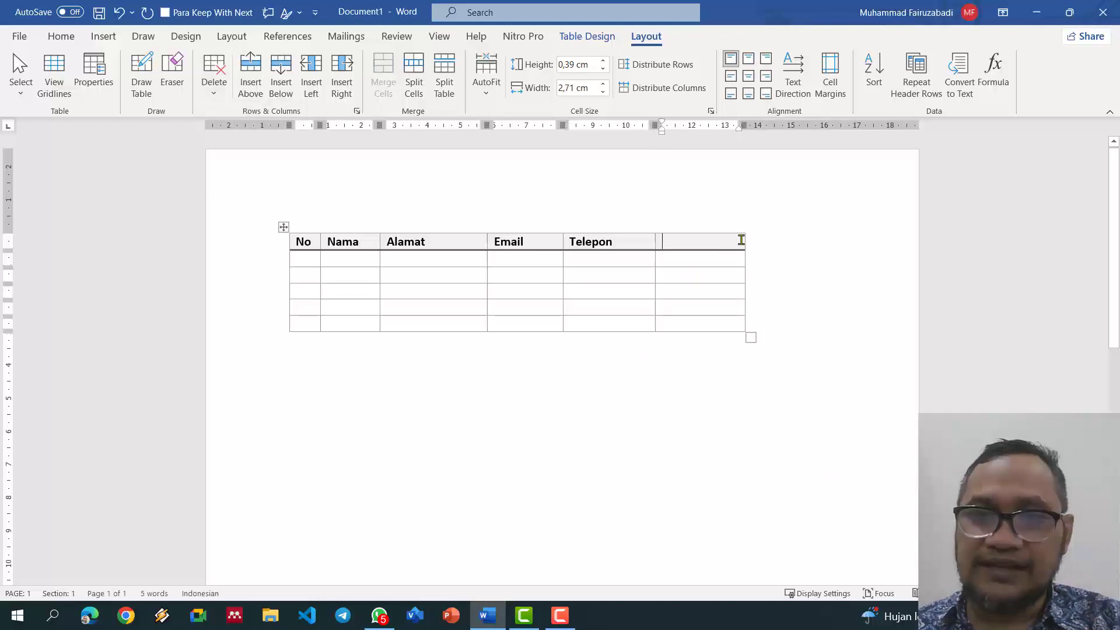
mouse_move(746, 229)
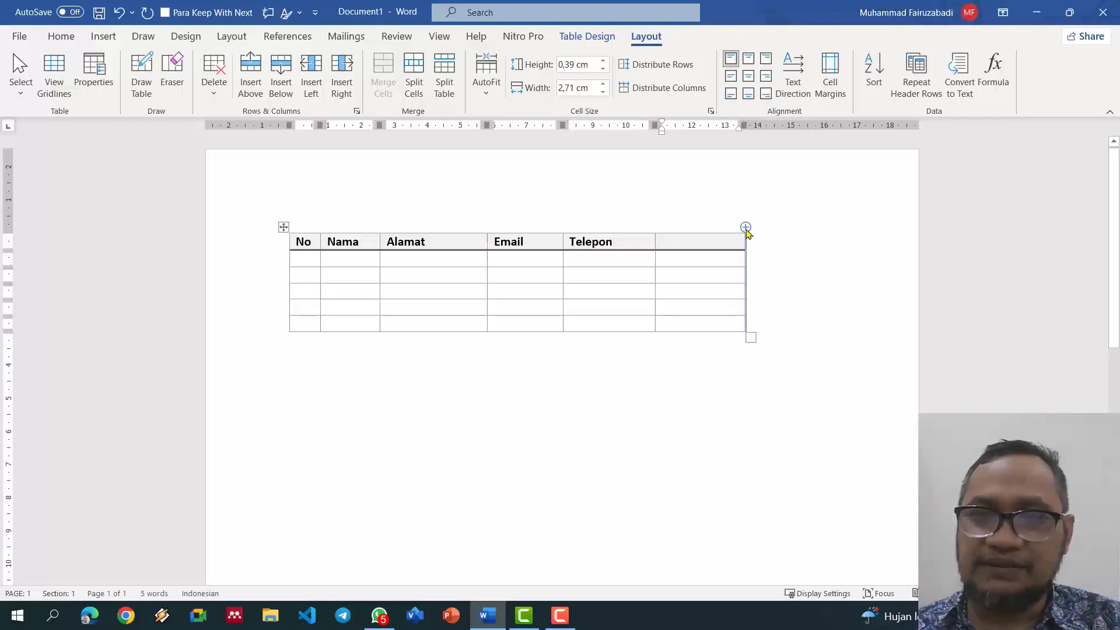
Step: Add a seventh column, label the sixth header 'Tandatangan' and merge the two rightmost header cells
click(746, 228)
click(729, 247)
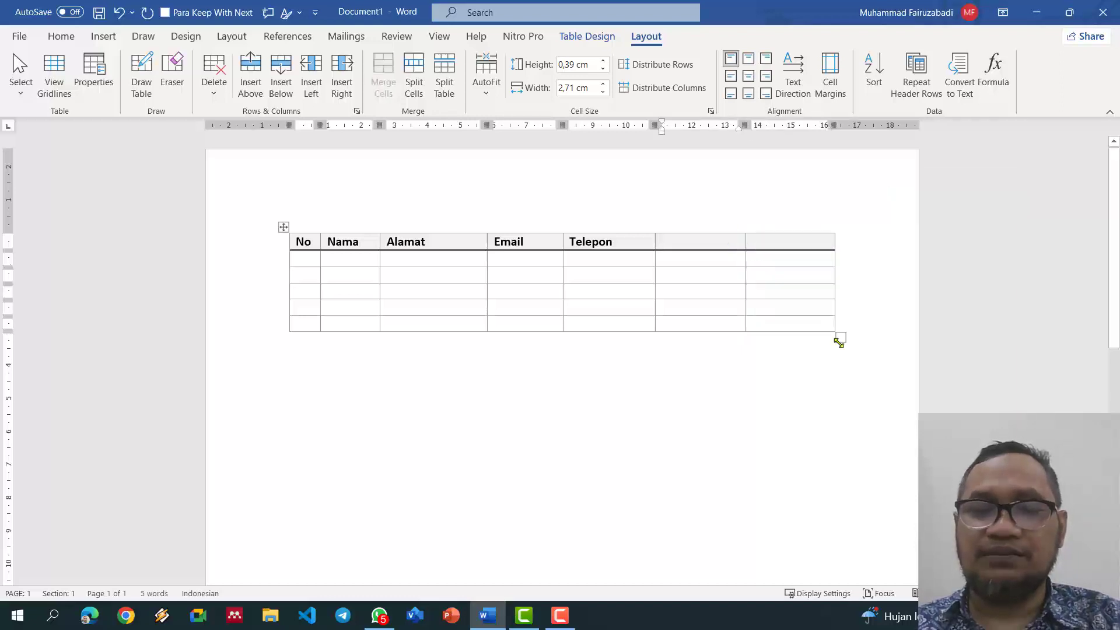
text(Tandatangan)
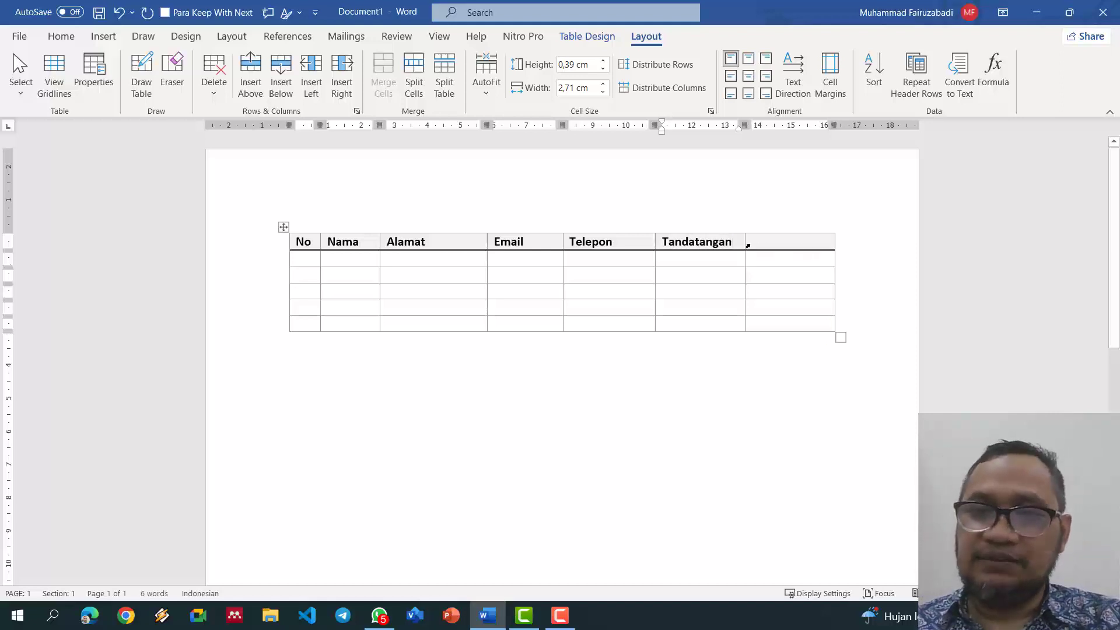
drag(736, 241, 777, 242)
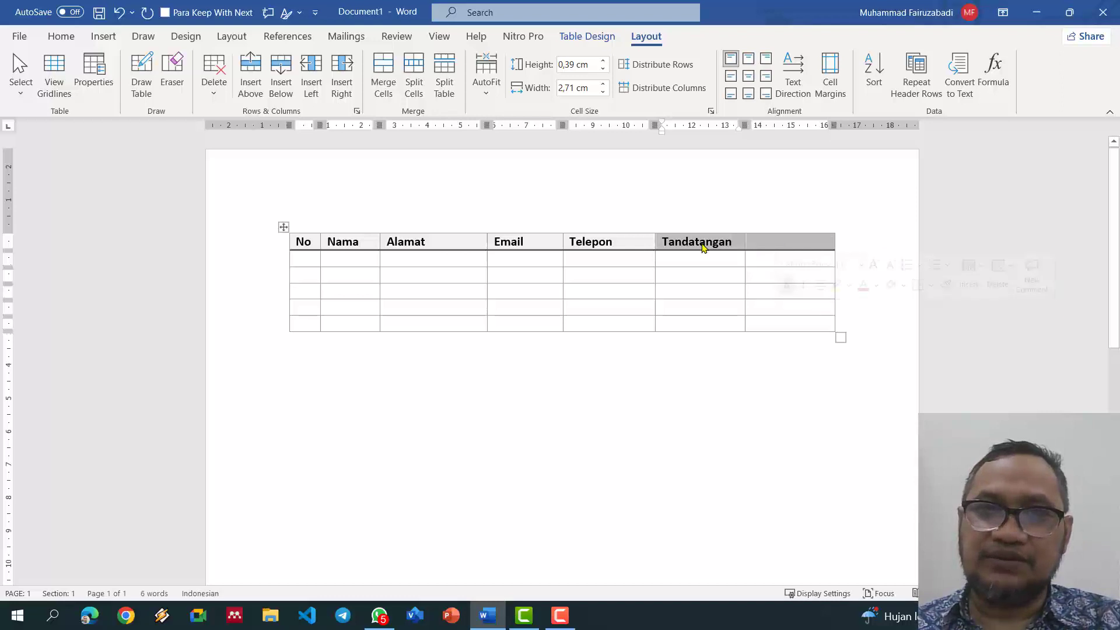
click(383, 82)
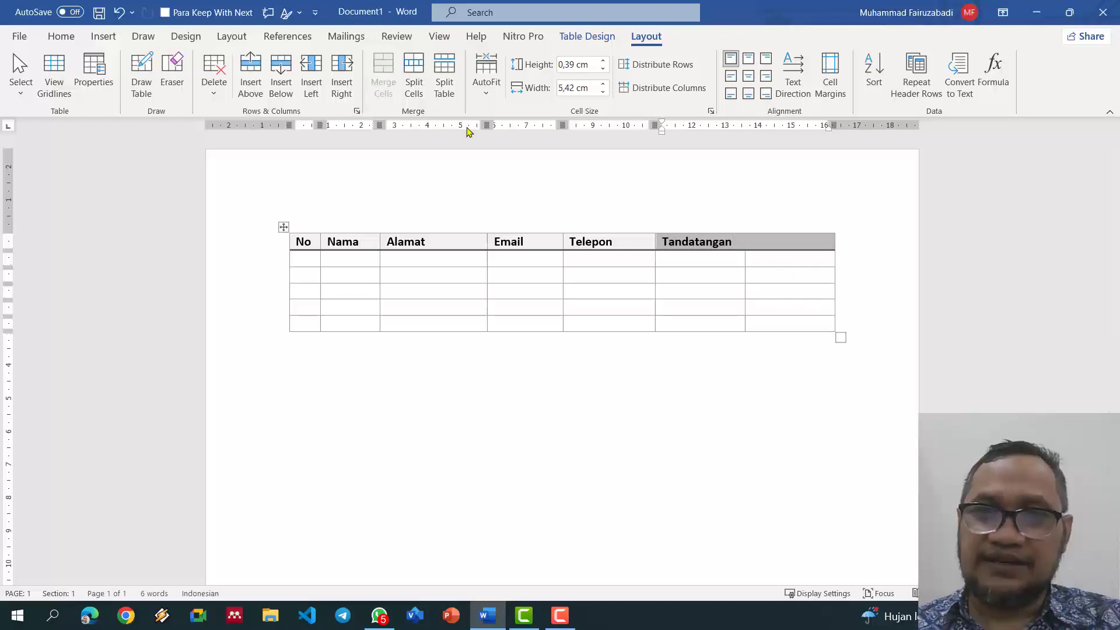
click(701, 289)
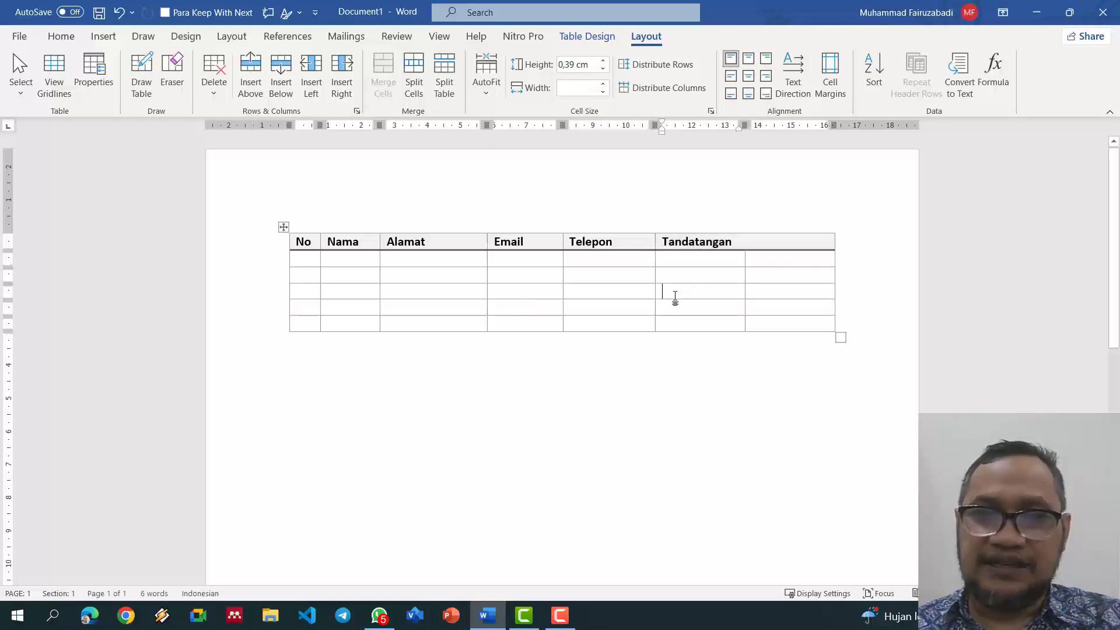
click(316, 262)
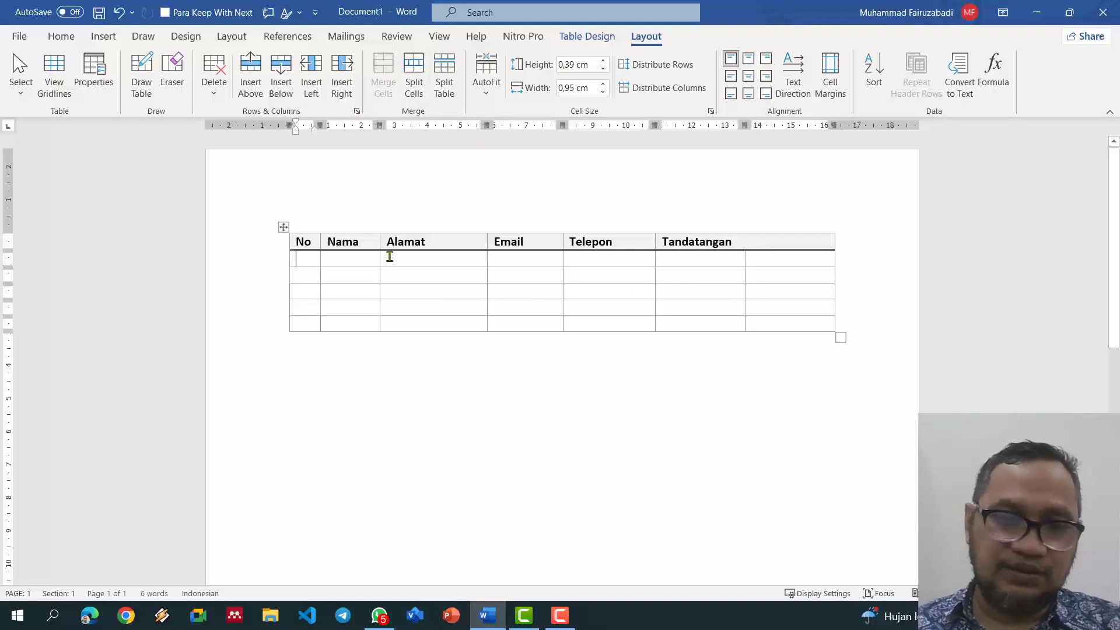
Step: Fill the No column with 1 to 5 down the five data rows
text(1)
key(Down)
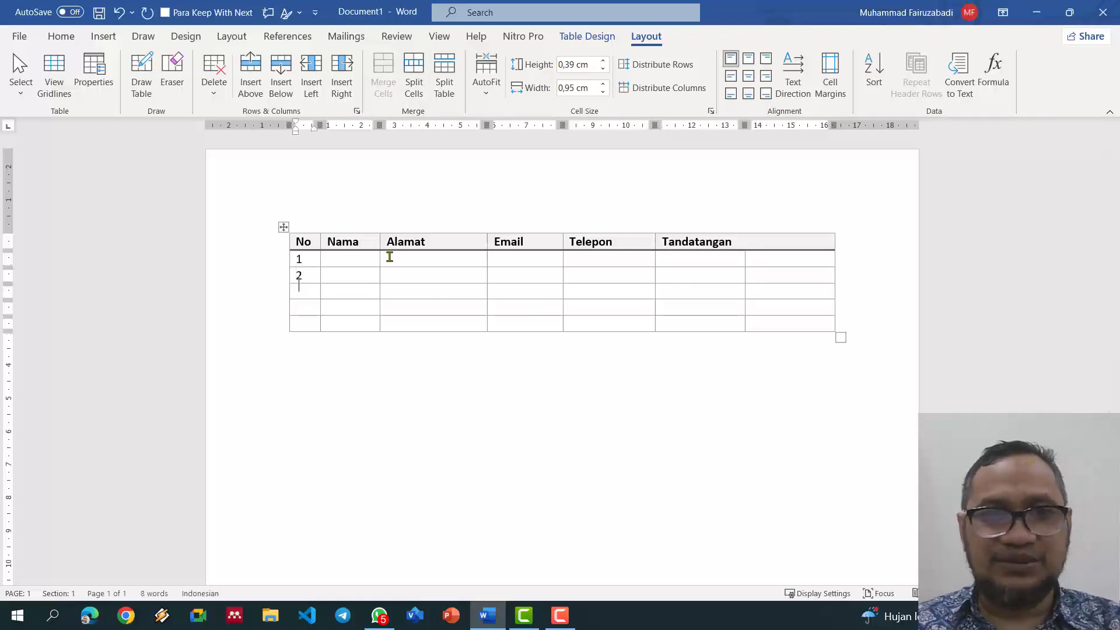
key(Down)
text(5)
key(Tab)
key(Up)
key(Up)
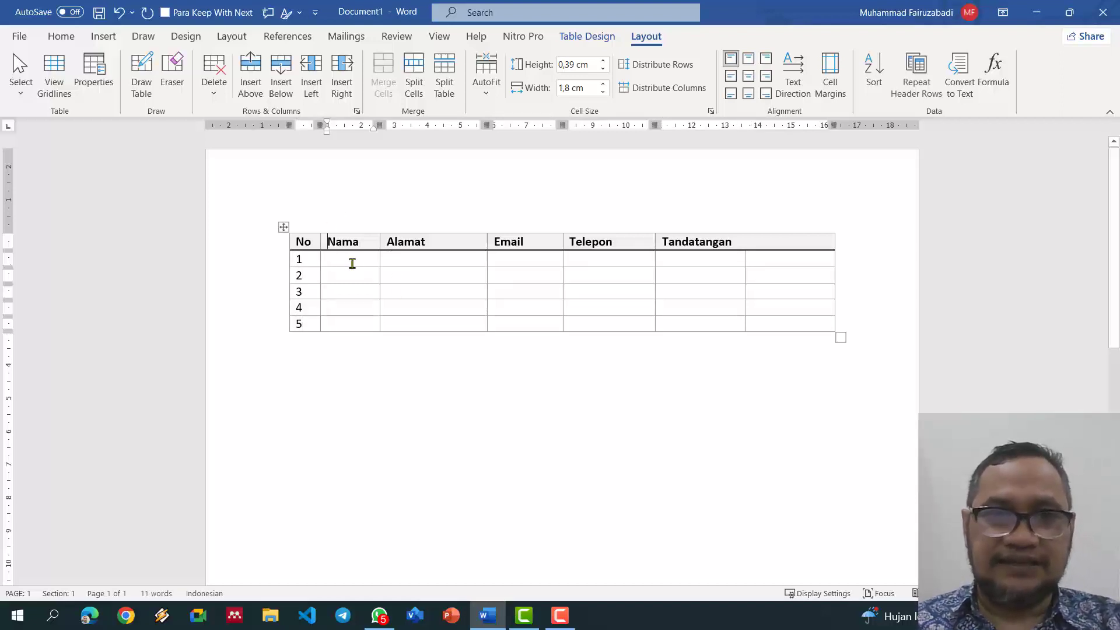
Step: Widen the Nama column to about 3,3 cm using the ruler
click(353, 263)
drag(380, 124, 429, 125)
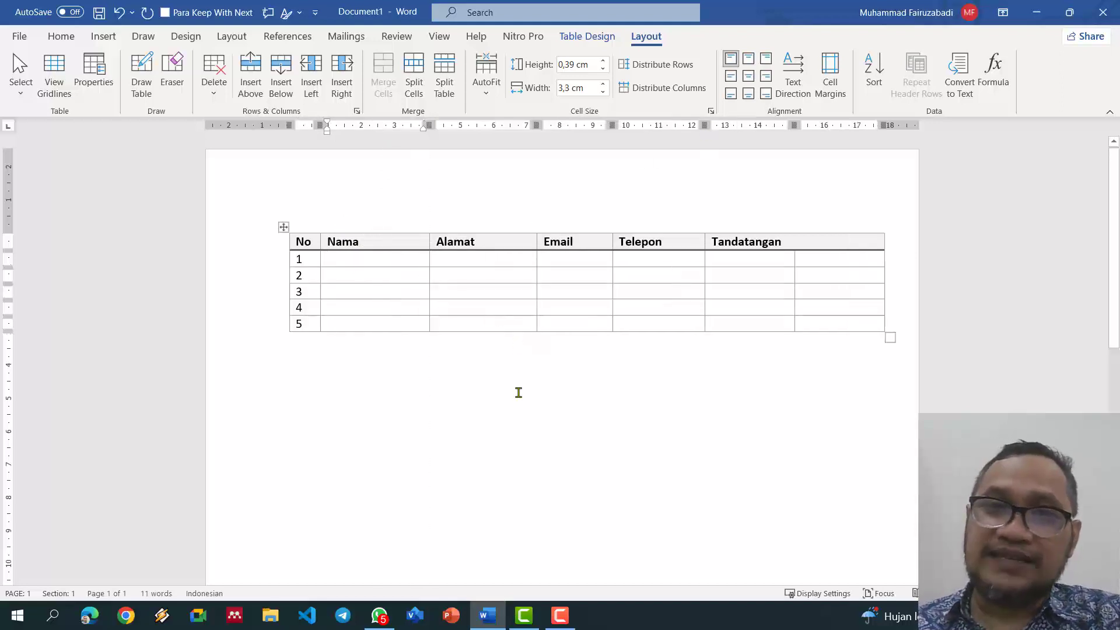
drag(478, 229, 790, 272)
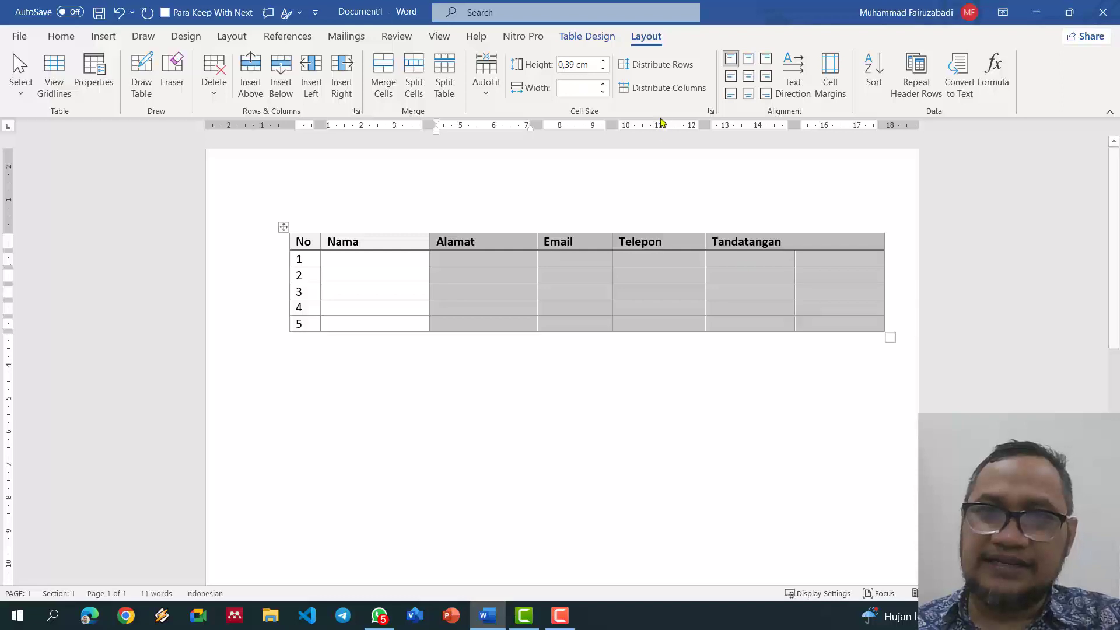
Step: Distribute the columns from Alamat to the last column to equal widths
click(661, 95)
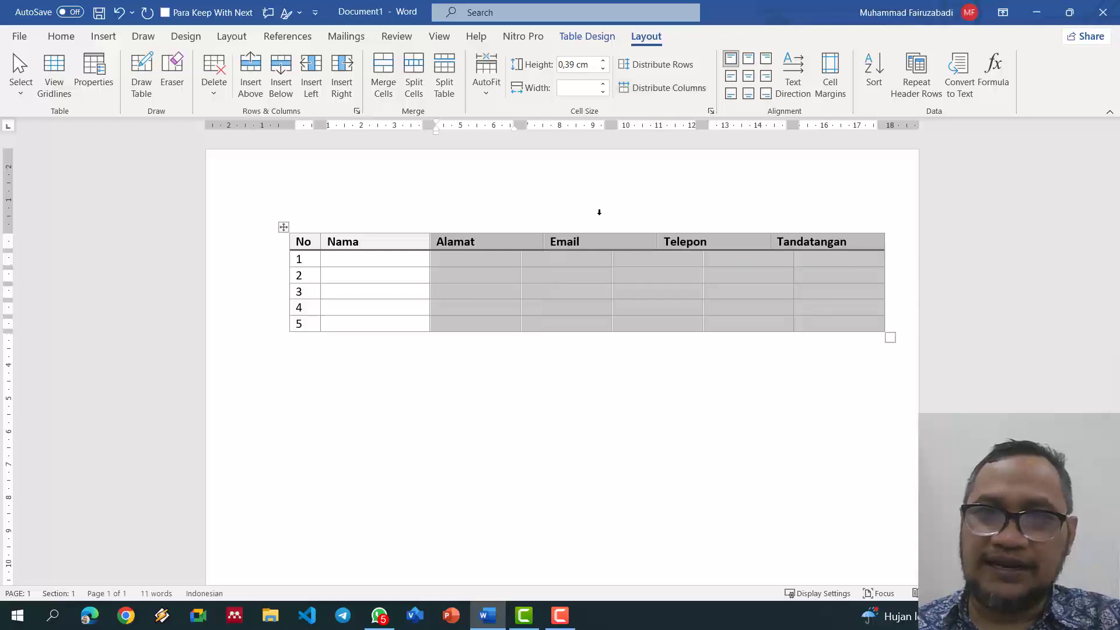
click(572, 284)
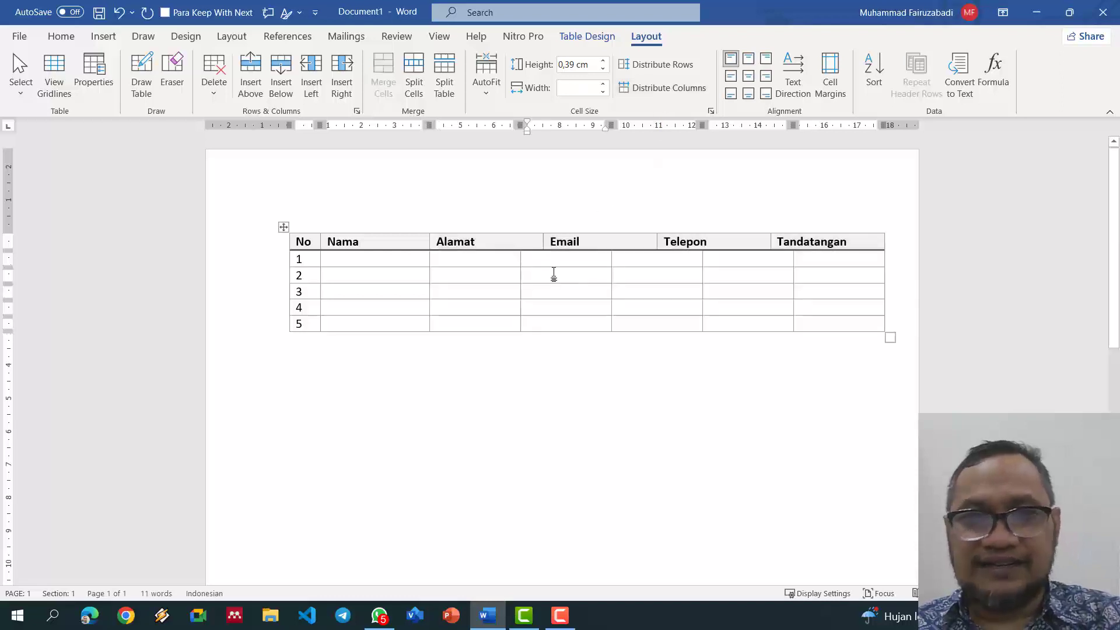
key(ctrl+z)
click(484, 239)
drag(483, 244, 835, 322)
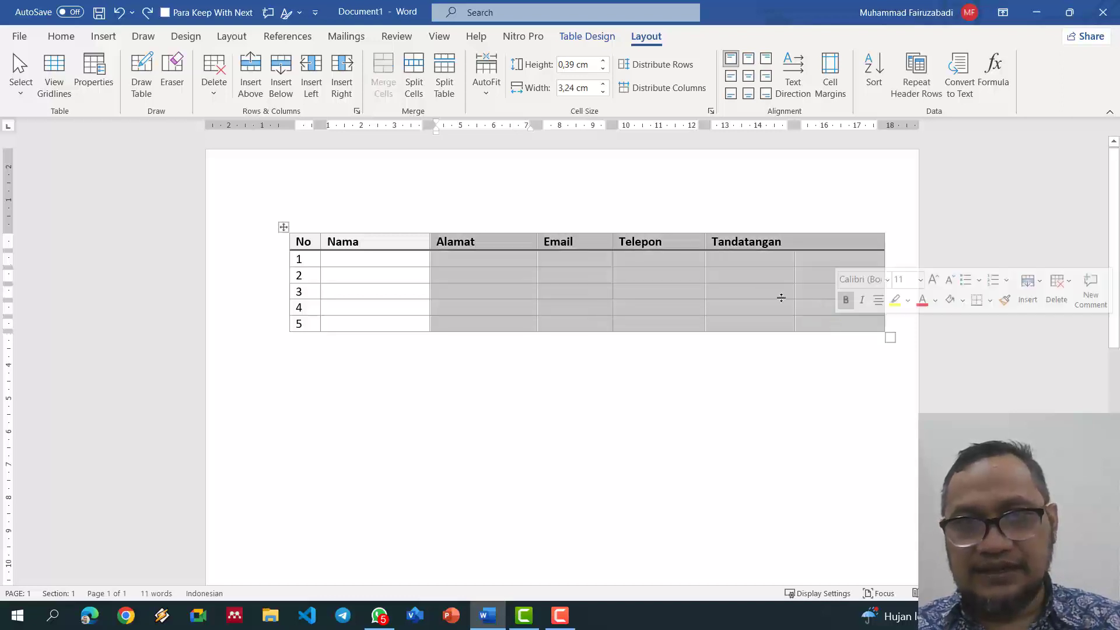
click(681, 95)
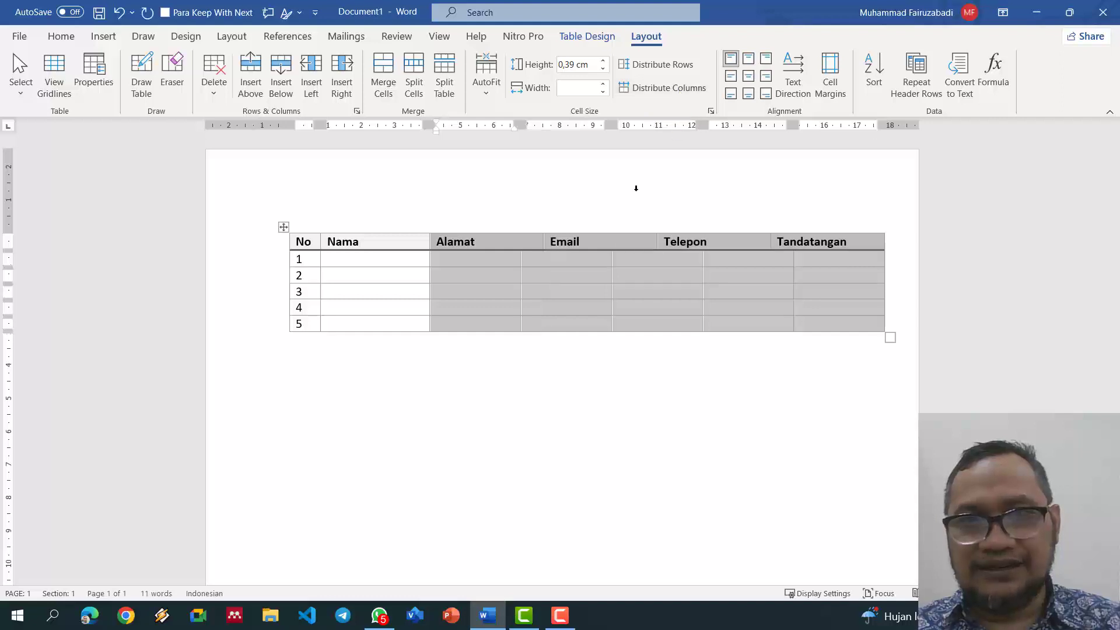
click(523, 265)
Step: Align the Alamat/Email header border with the Alamat column below
click(498, 263)
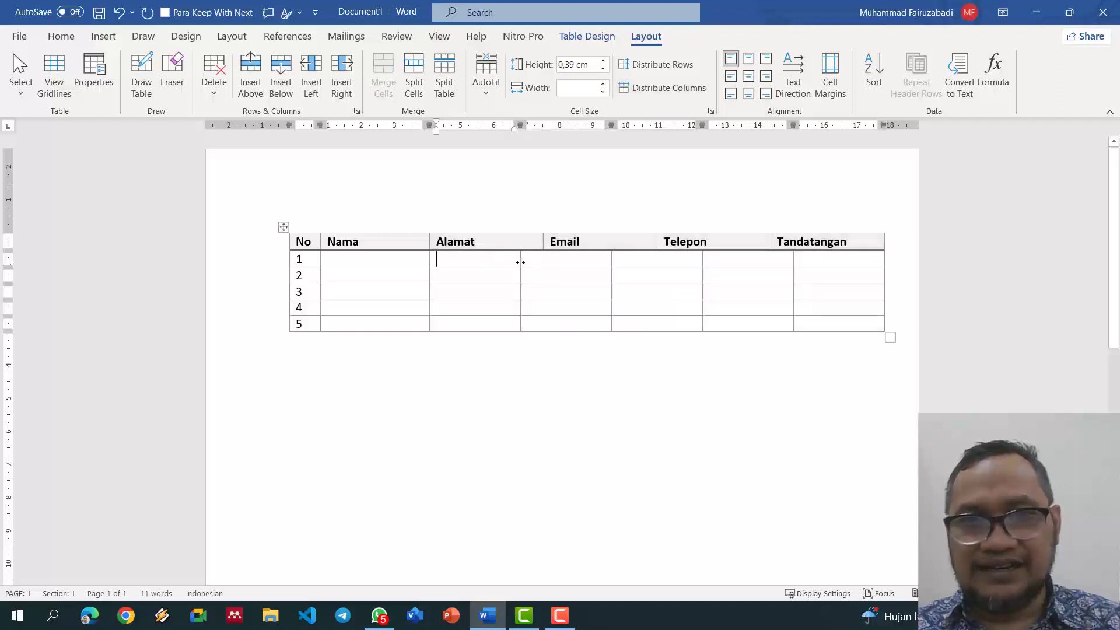
mouse_move(519, 258)
mouse_down()
mouse_move(564, 257)
mouse_move(527, 261)
mouse_move(537, 260)
mouse_up()
click(438, 242)
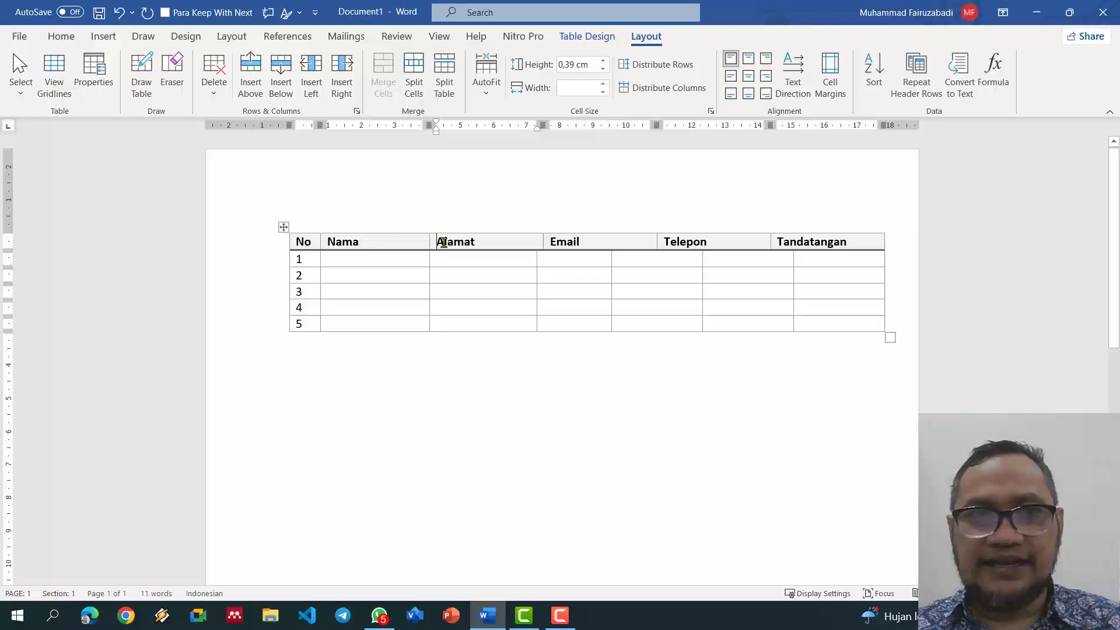
click(284, 227)
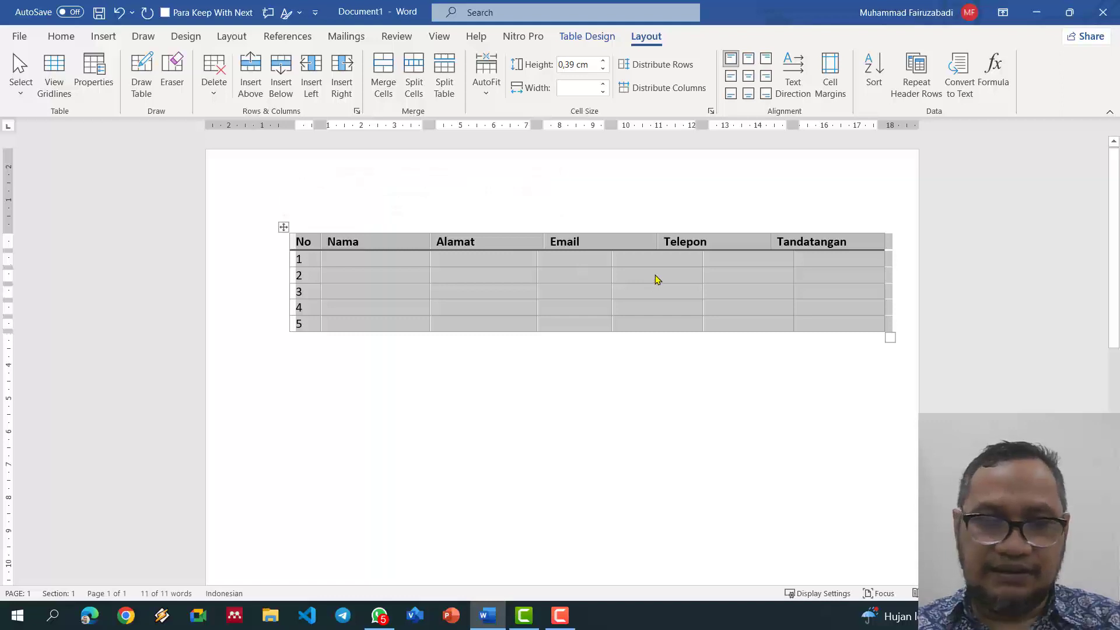
click(652, 307)
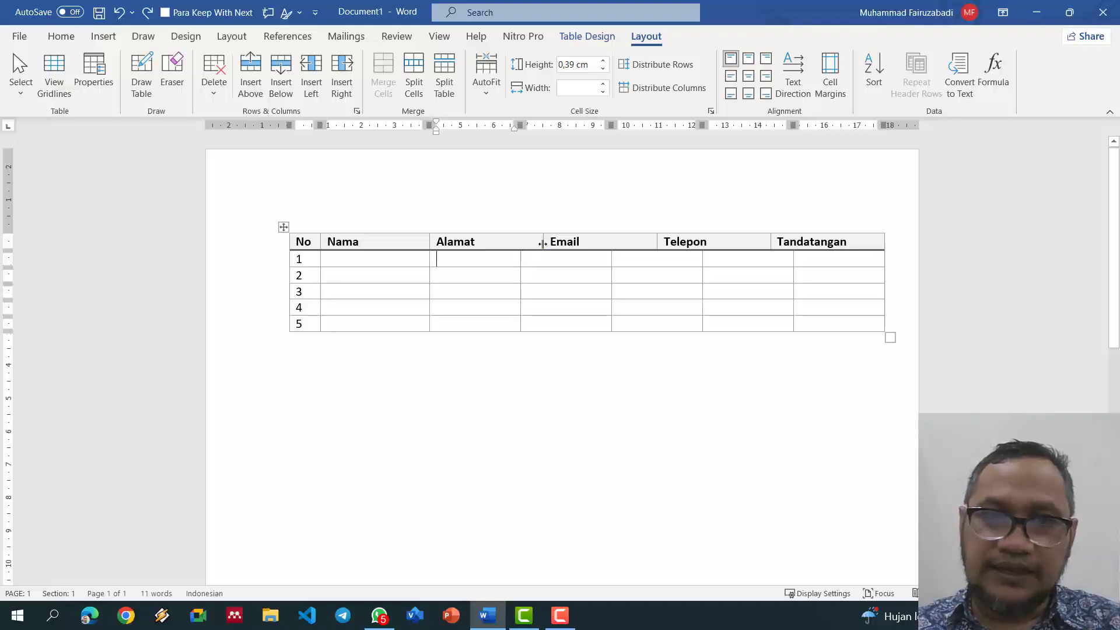
drag(543, 245, 518, 246)
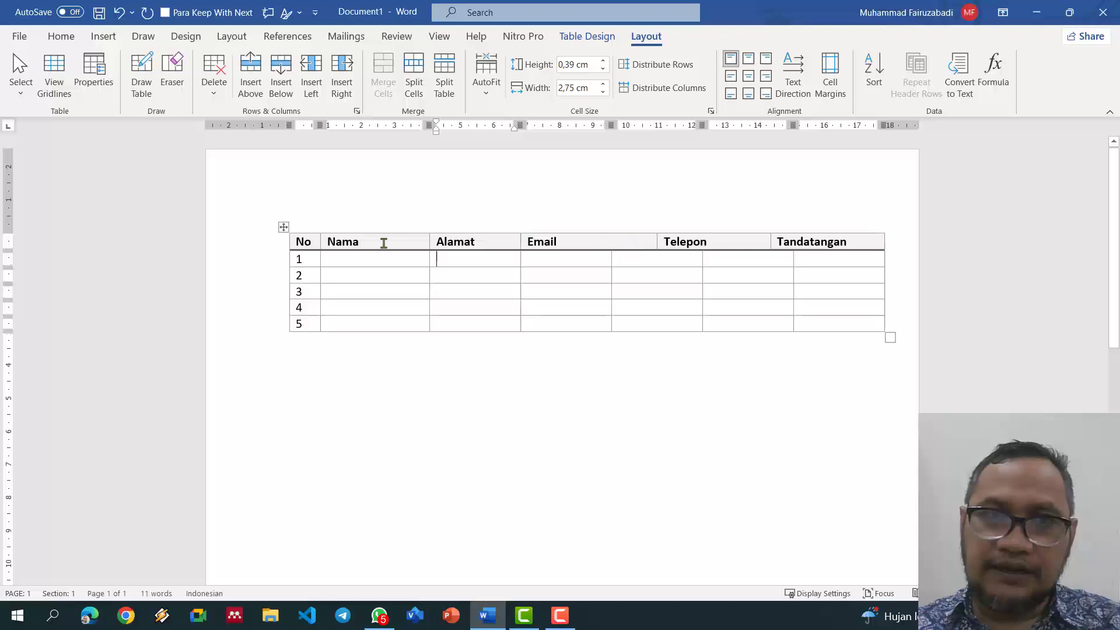
click(279, 257)
Step: Delete the labelled header row from the table
click(266, 245)
key(ctrl+z)
click(272, 250)
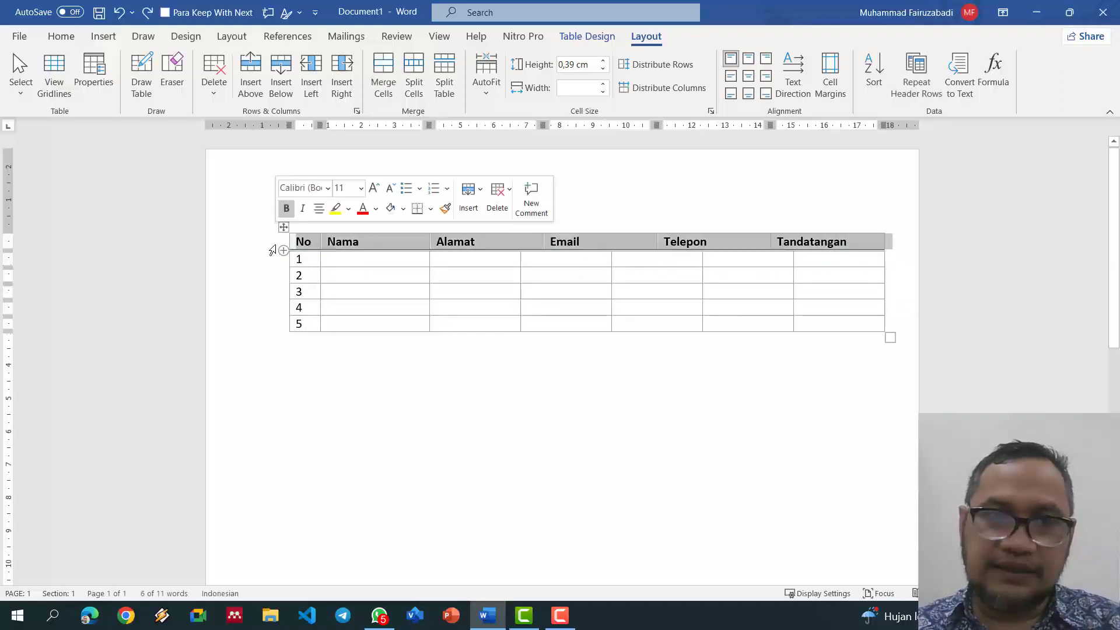
key(BackSpace)
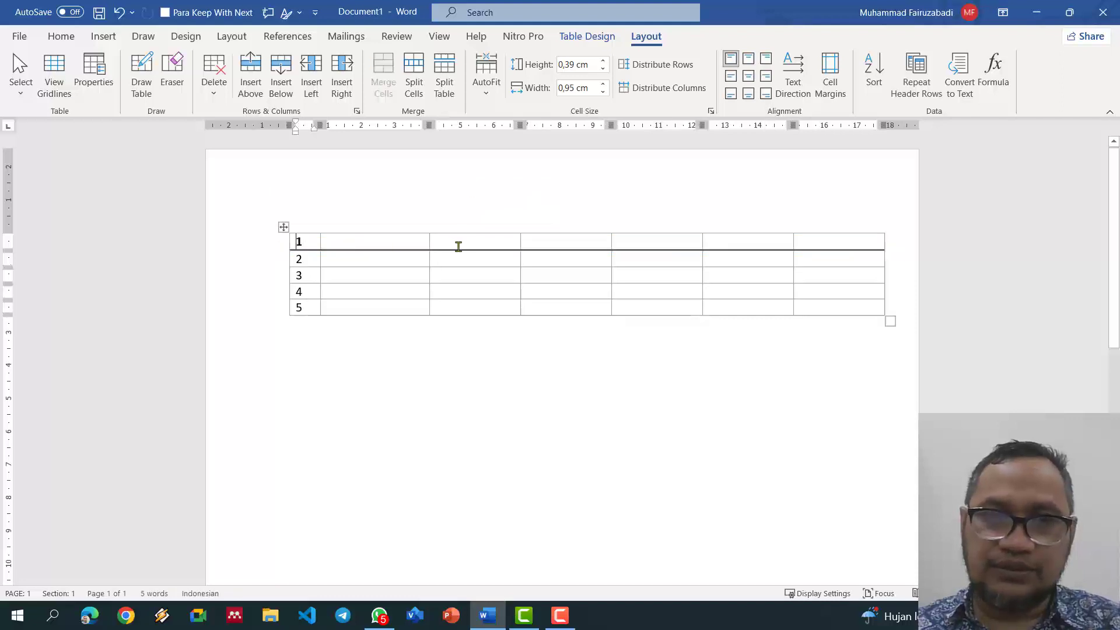
Step: Make columns three through seven equal width and select the whole table
drag(465, 231, 810, 244)
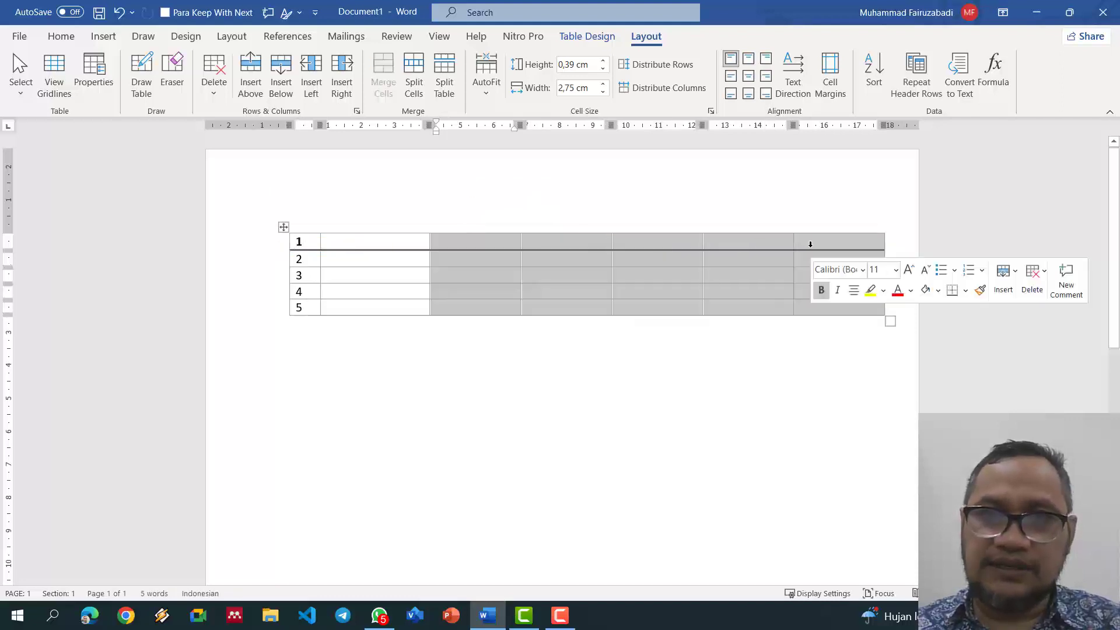
click(670, 92)
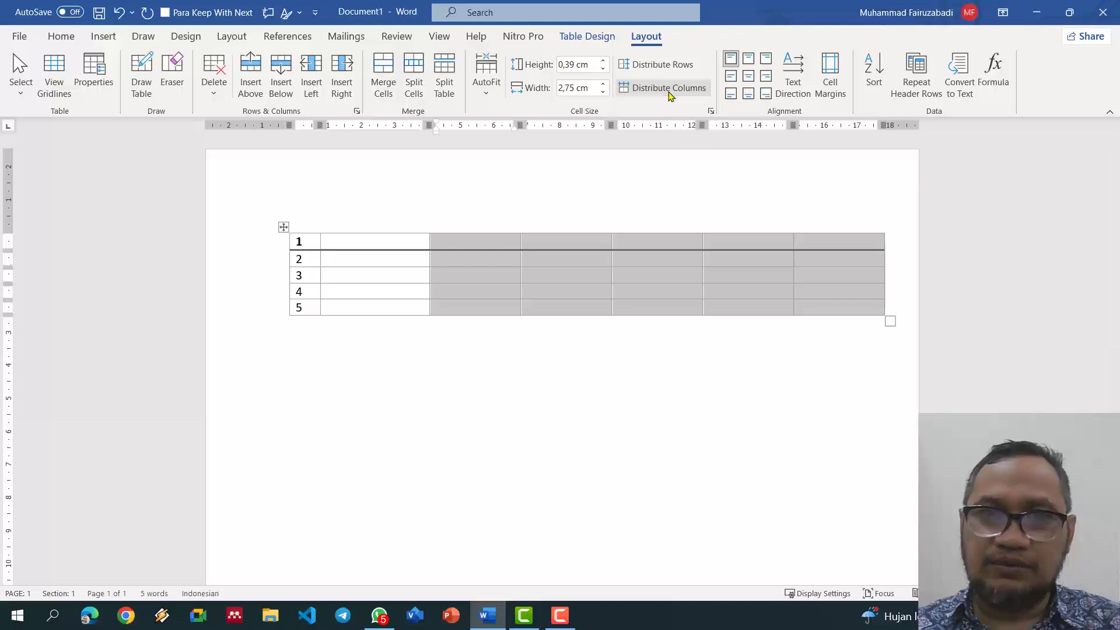
click(670, 93)
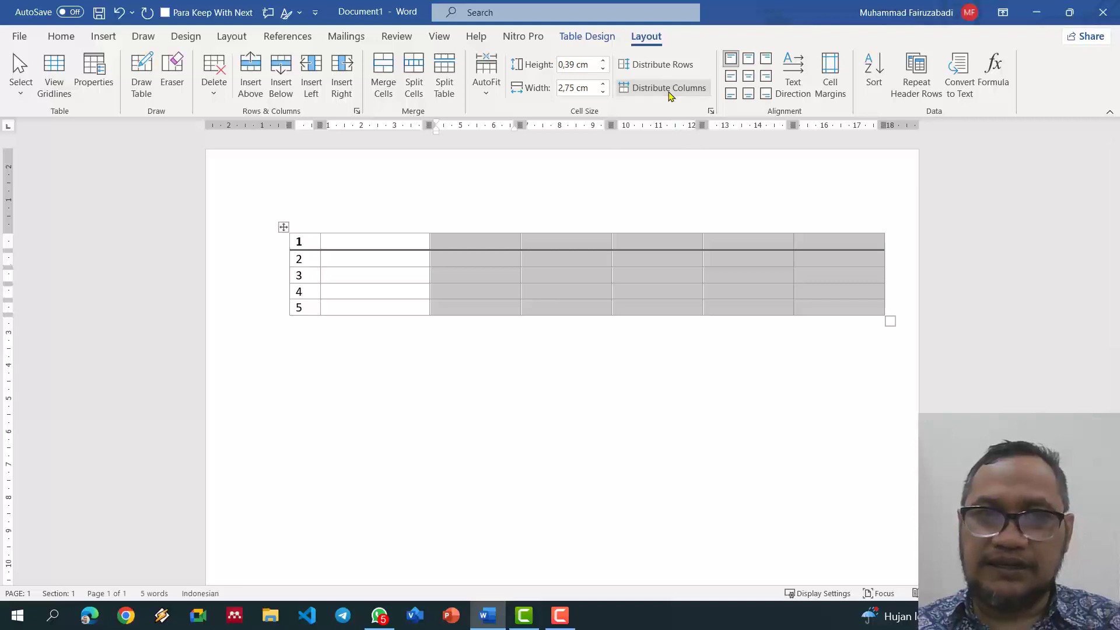
click(284, 227)
click(587, 36)
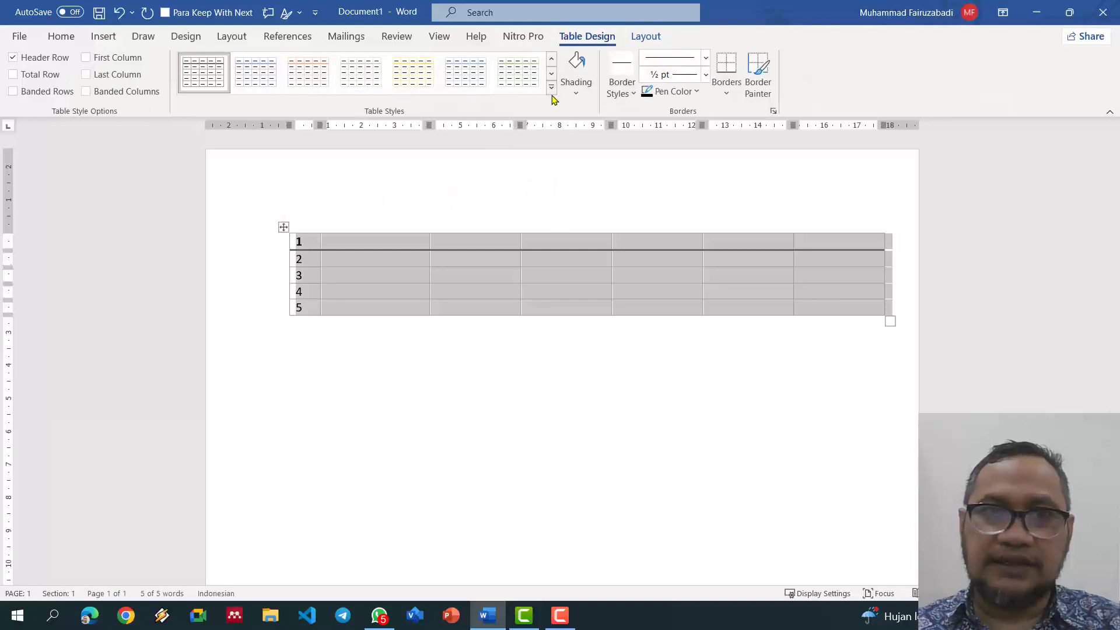
Step: Apply the plain Table Grid style, removing the bold first row and heavy rule
click(551, 90)
click(206, 98)
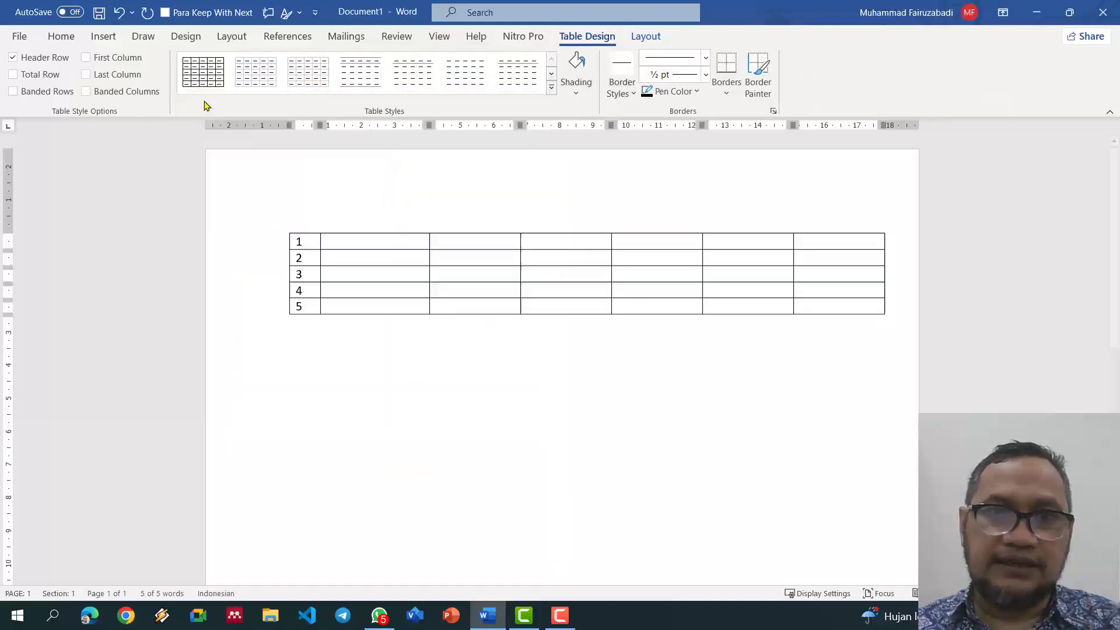
click(373, 245)
drag(480, 229, 826, 266)
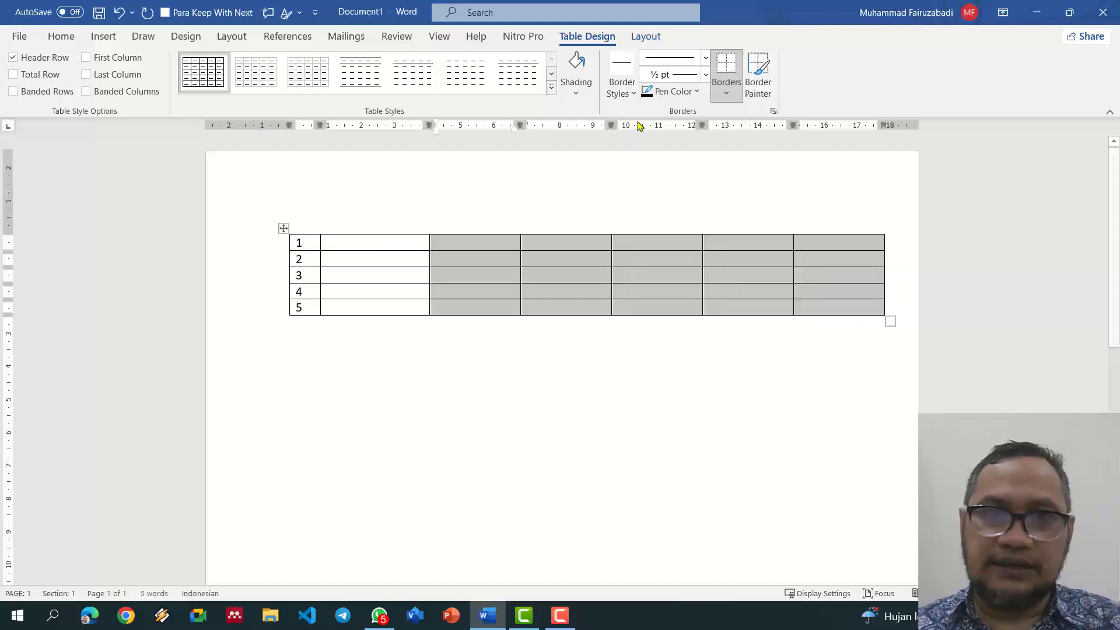
Step: Narrow the table and distribute columns 2 to 7 evenly at 2,57 cm each
click(642, 36)
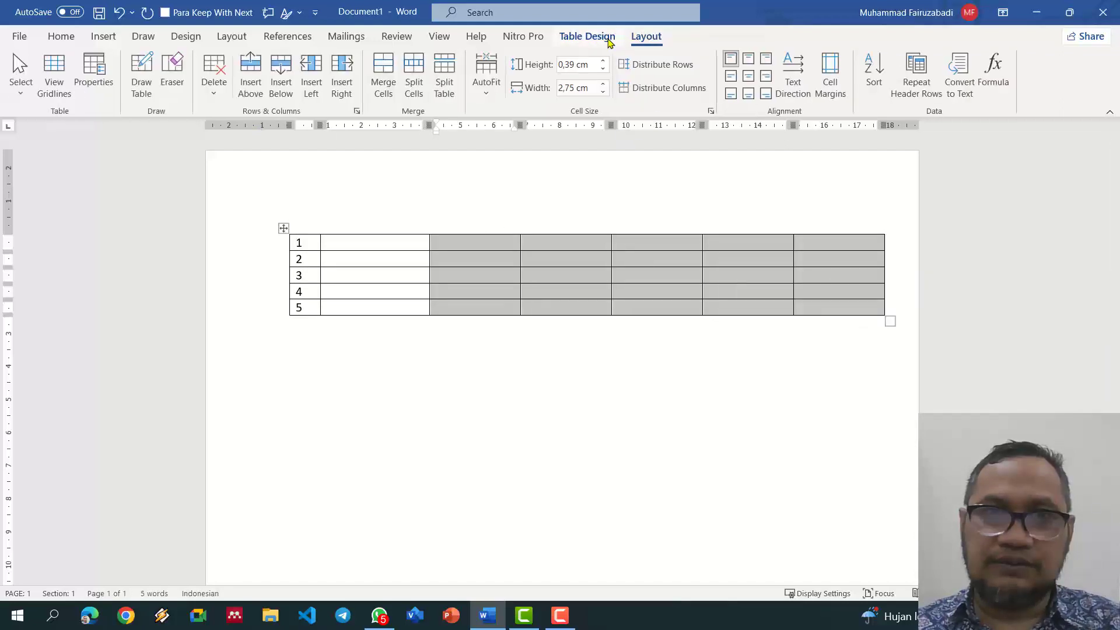
click(588, 40)
click(642, 37)
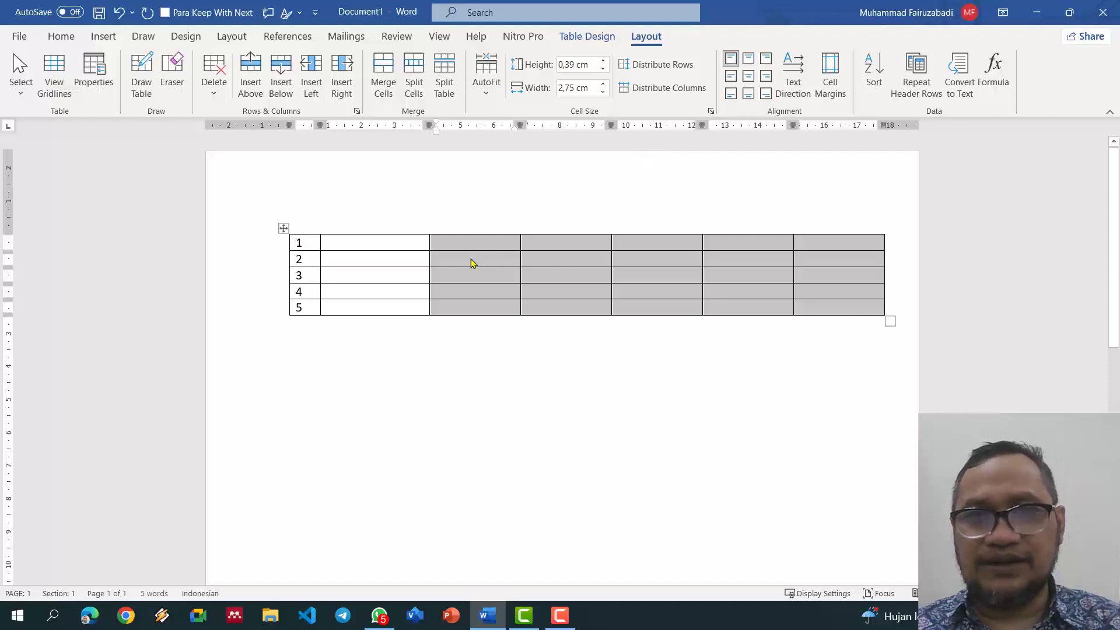
drag(390, 231, 755, 235)
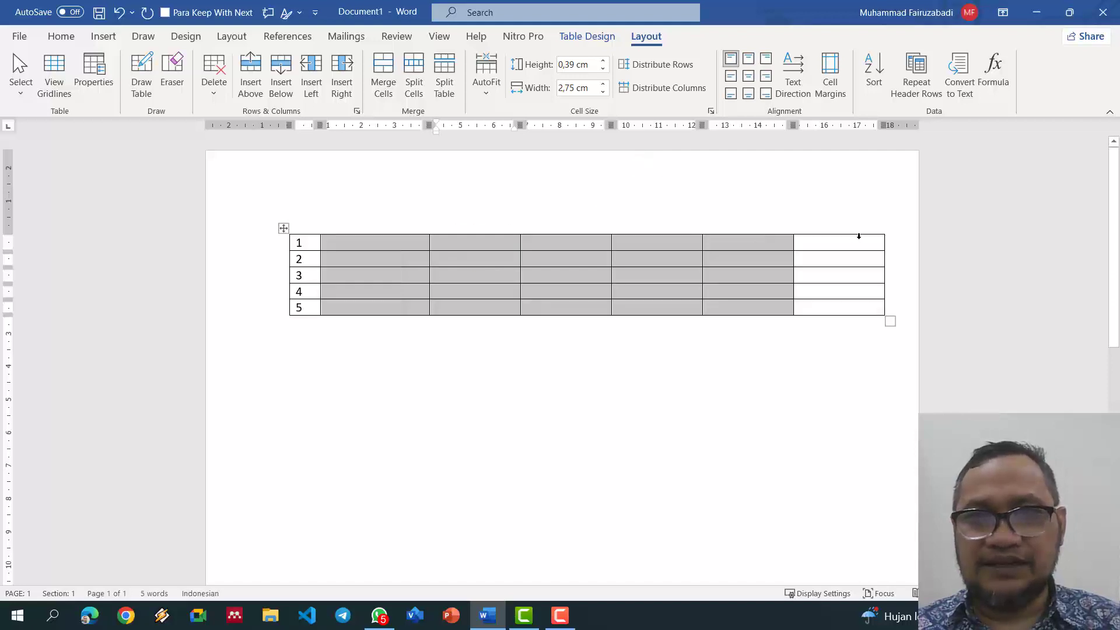
drag(859, 235, 862, 236)
click(668, 87)
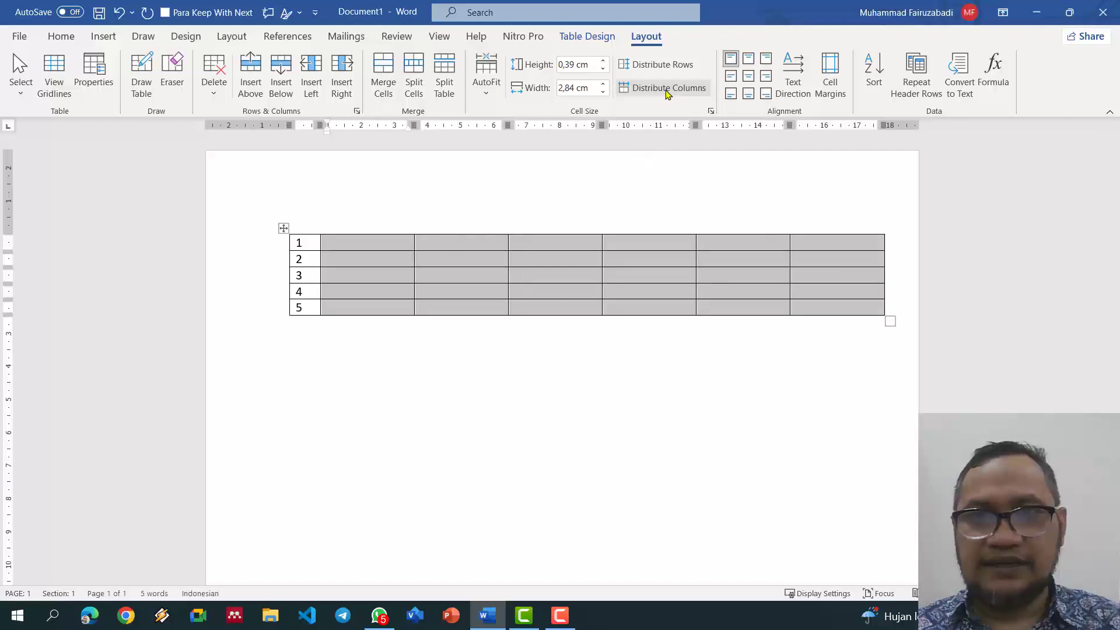
click(512, 259)
drag(507, 126, 454, 125)
drag(368, 232, 784, 233)
click(660, 93)
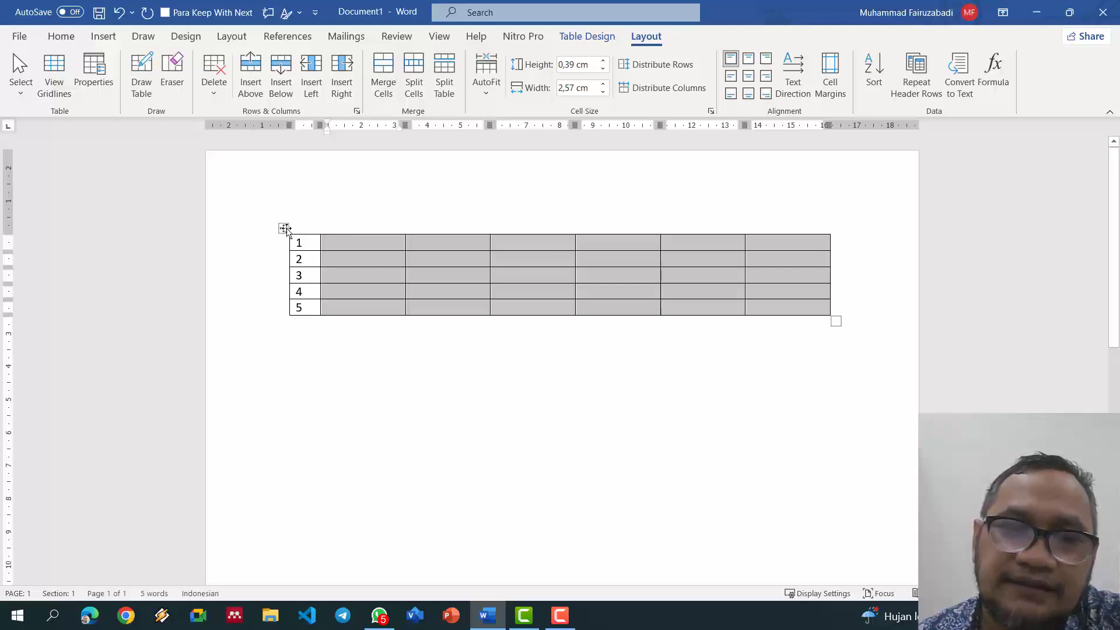
Step: Select the entire seven-column table and delete it, leaving Document1 blank
click(284, 228)
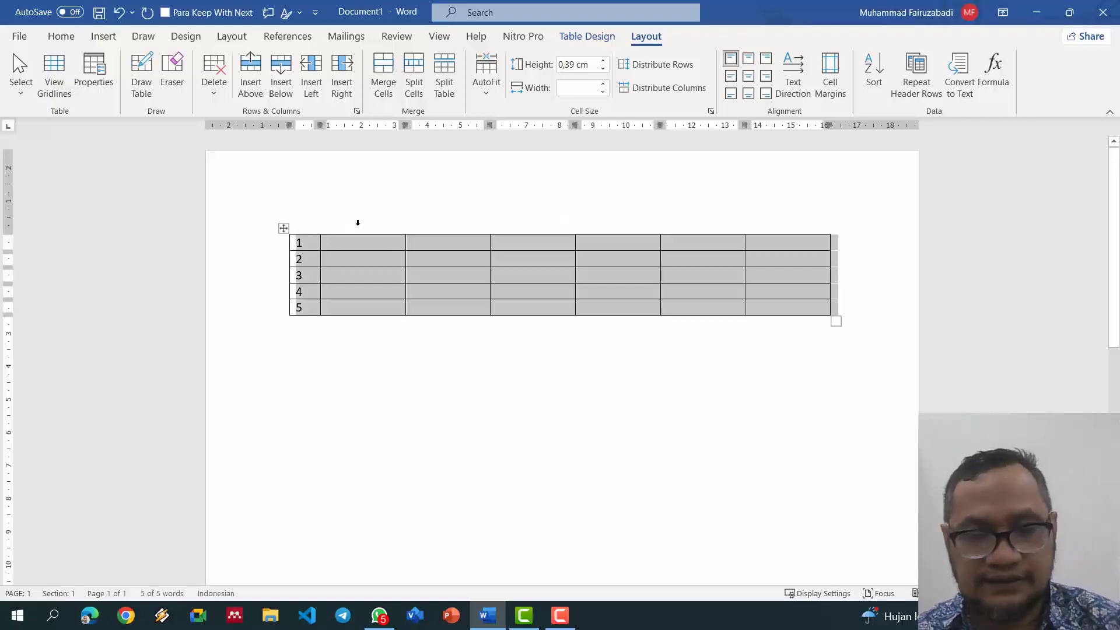
key(BackSpace)
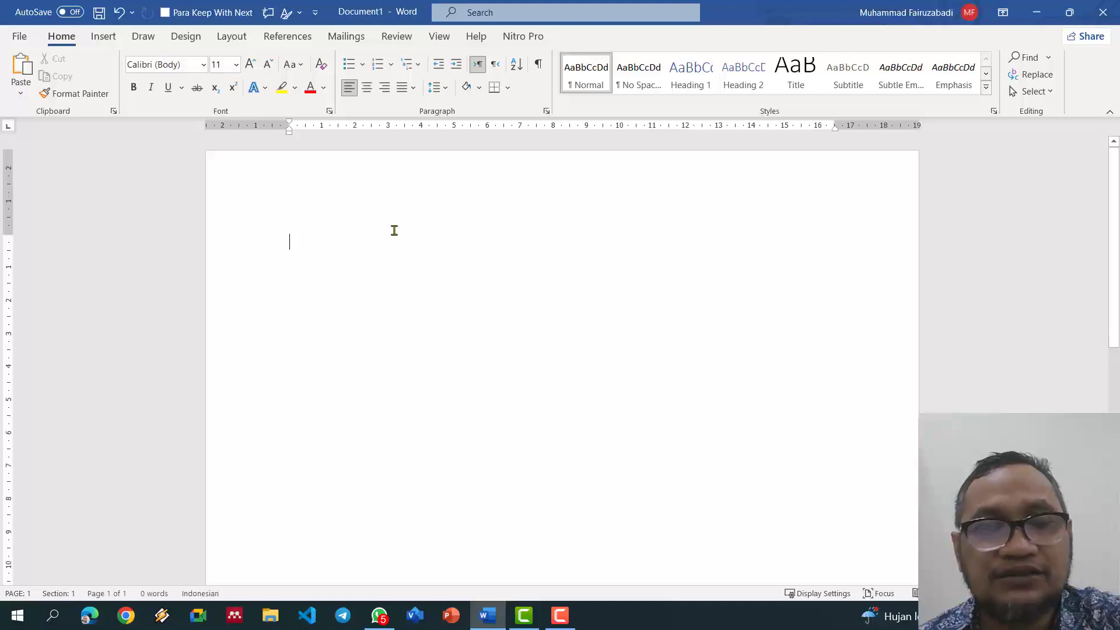
Step: Insert an empty 5-column by 6-row table into the blank Document1 page
click(108, 39)
click(105, 99)
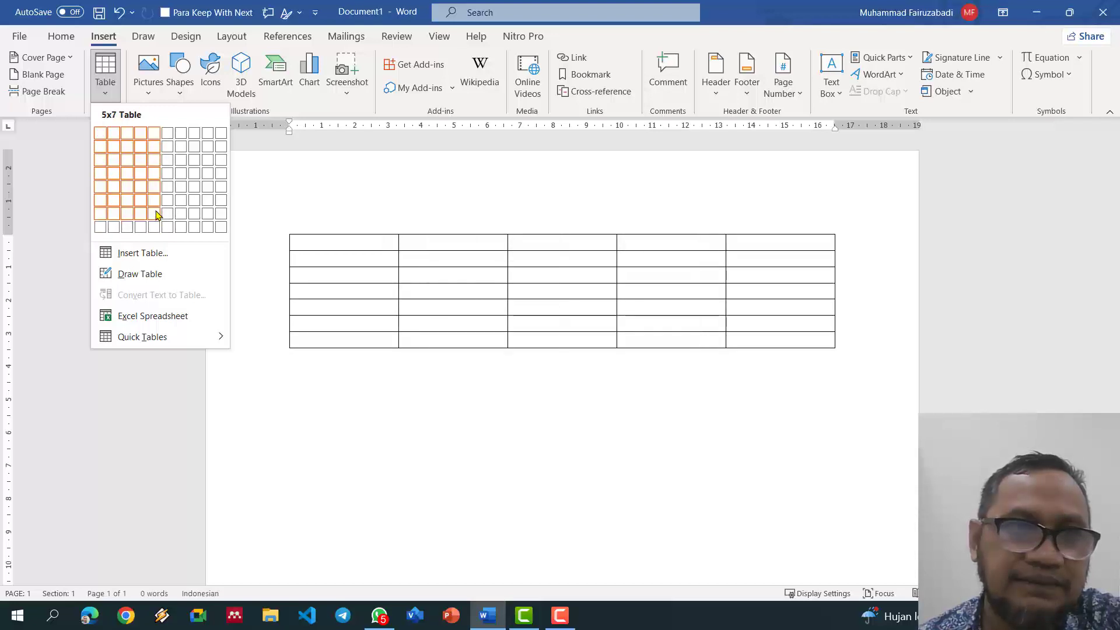
click(154, 200)
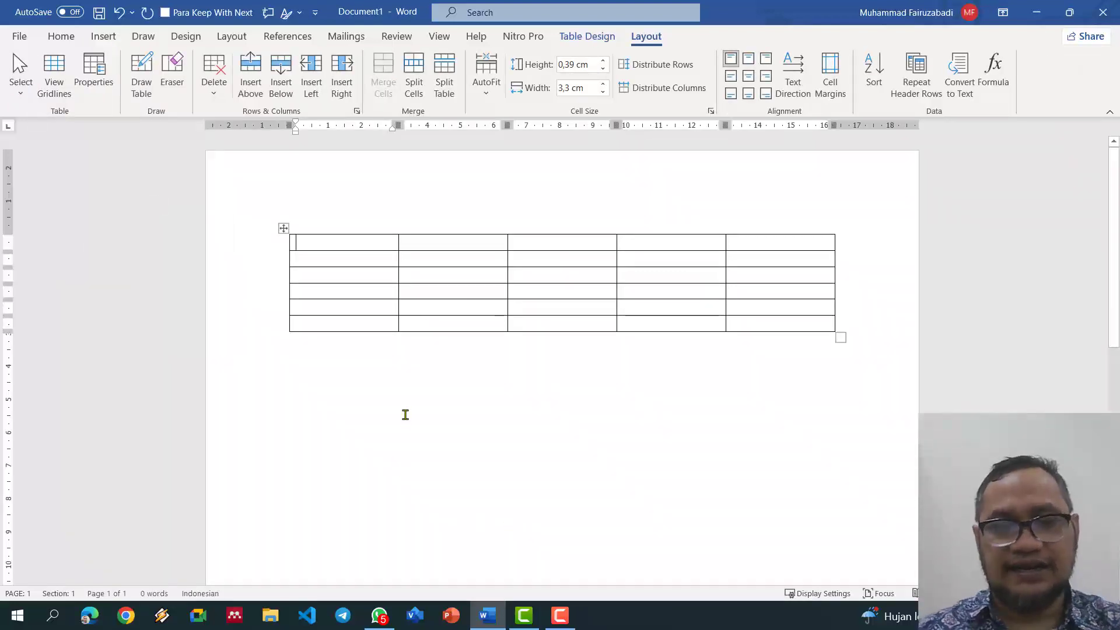
Step: Fill the first table row with the headers No, Nama, Alamat, Telepon and Email
text(No)
key(Tab)
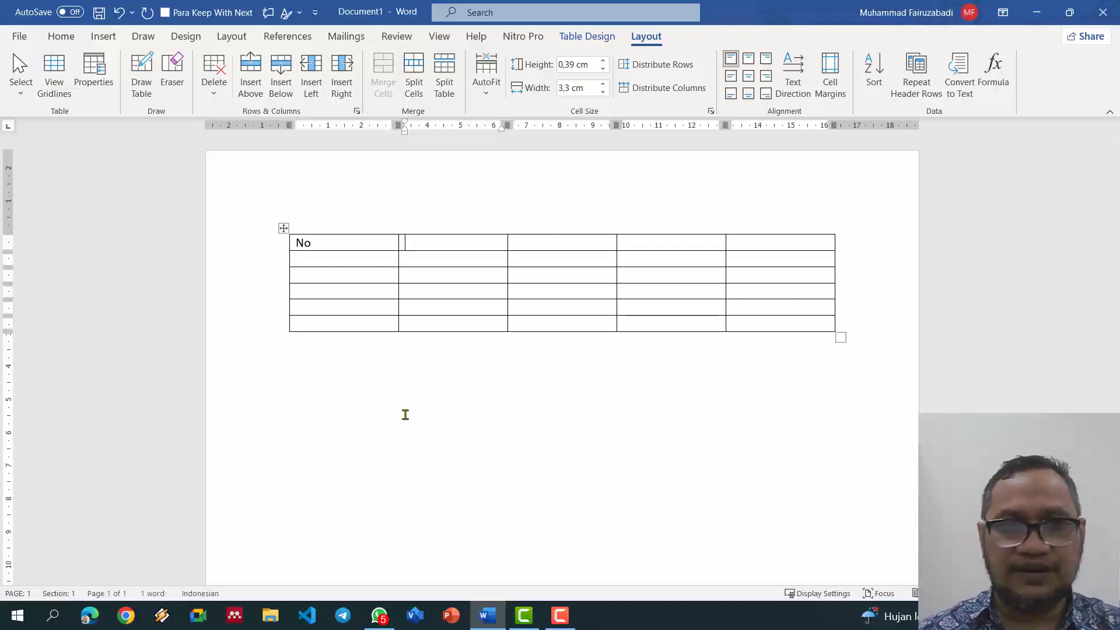
text(Nama)
key(Tab)
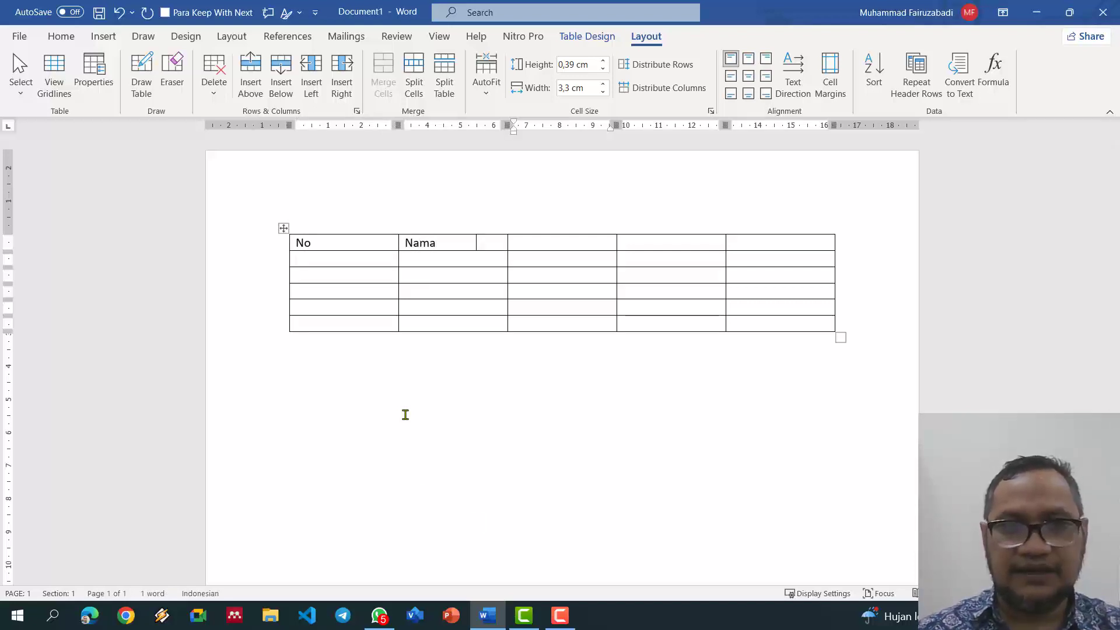
text(Alamat)
key(Tab)
text(Telepon)
key(Tab)
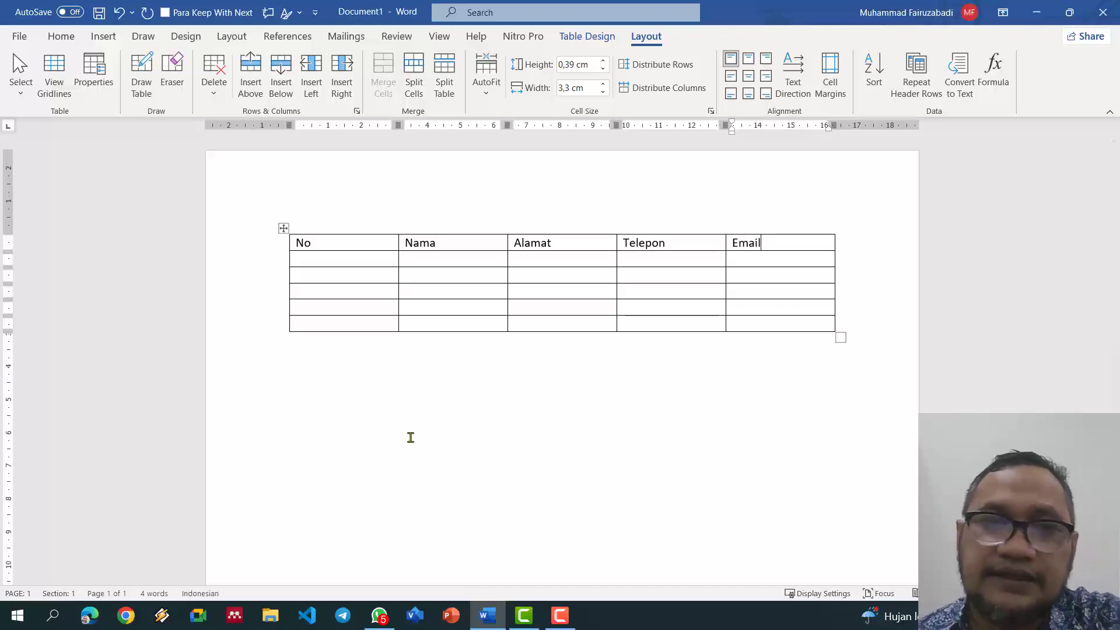
Step: Narrow the No column, resize Nama and Alamat, and widen Email to 5,41 cm
click(348, 243)
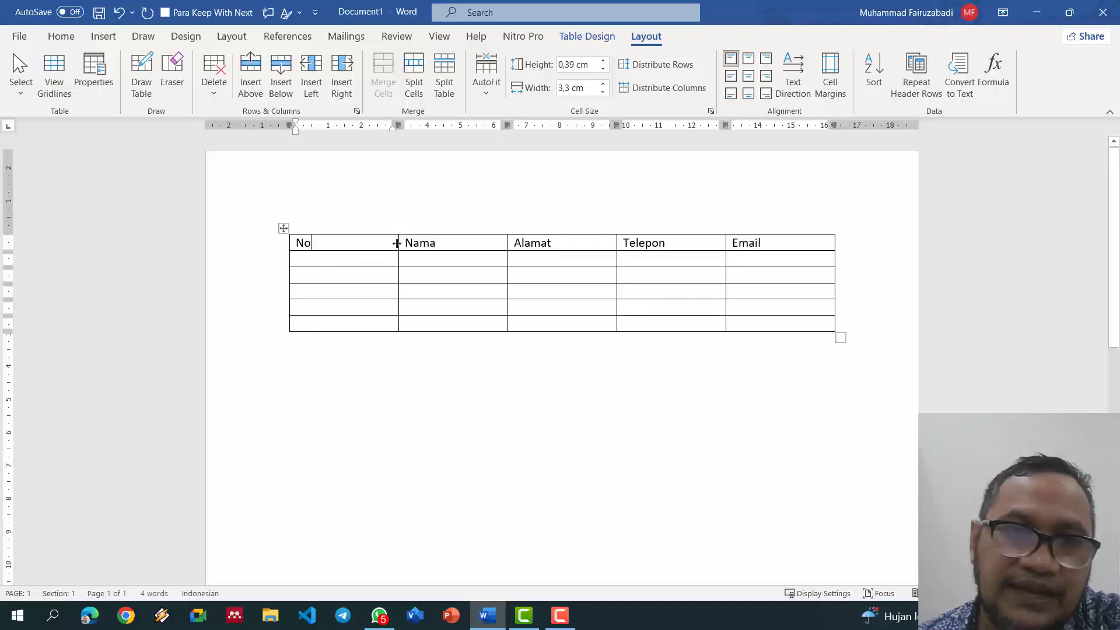
click(397, 121)
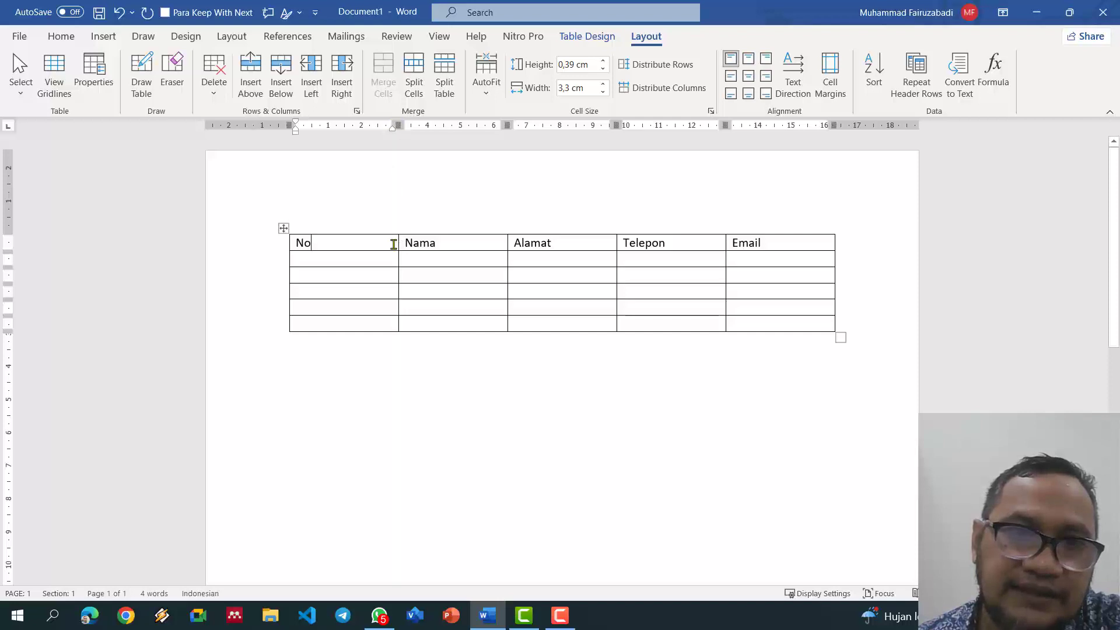
drag(396, 244, 322, 242)
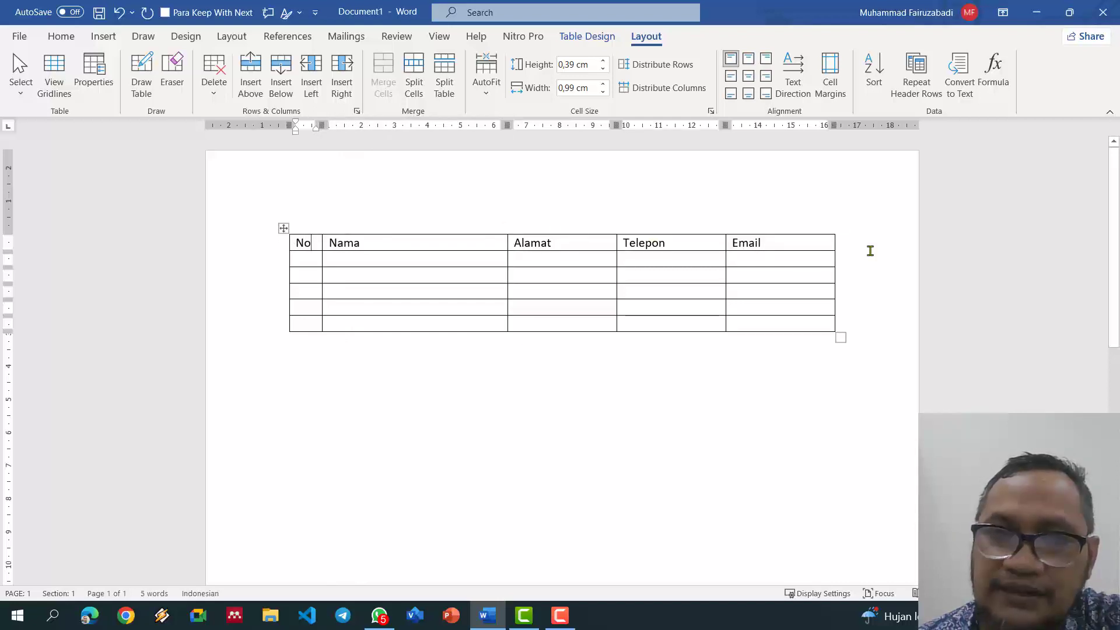
drag(507, 126, 457, 125)
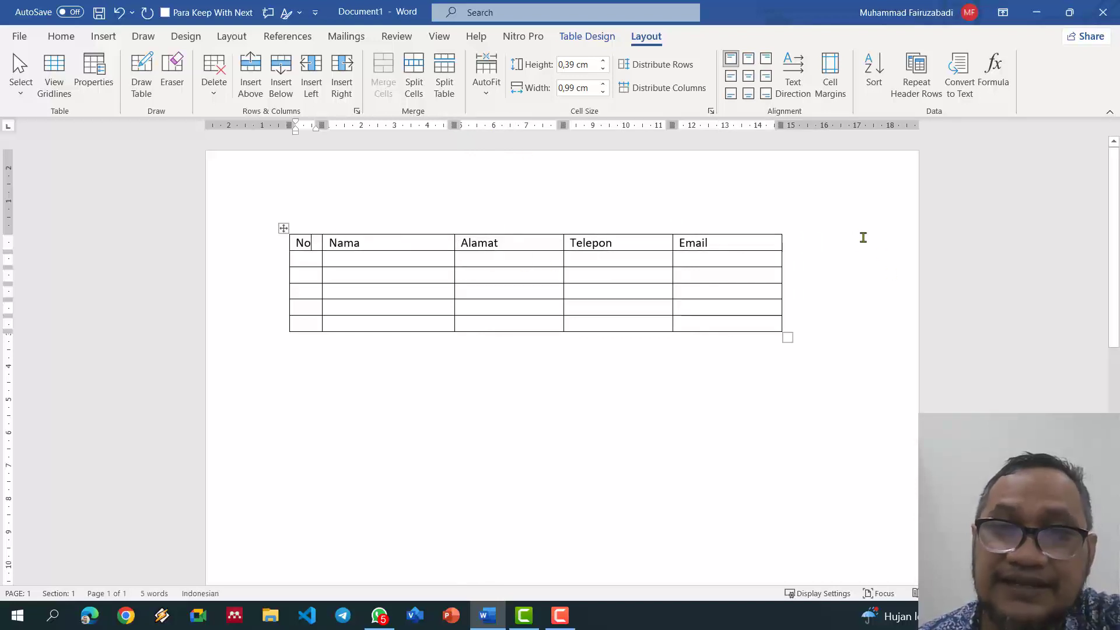
mouse_move(564, 245)
mouse_down()
mouse_move(533, 246)
mouse_move(582, 251)
mouse_up()
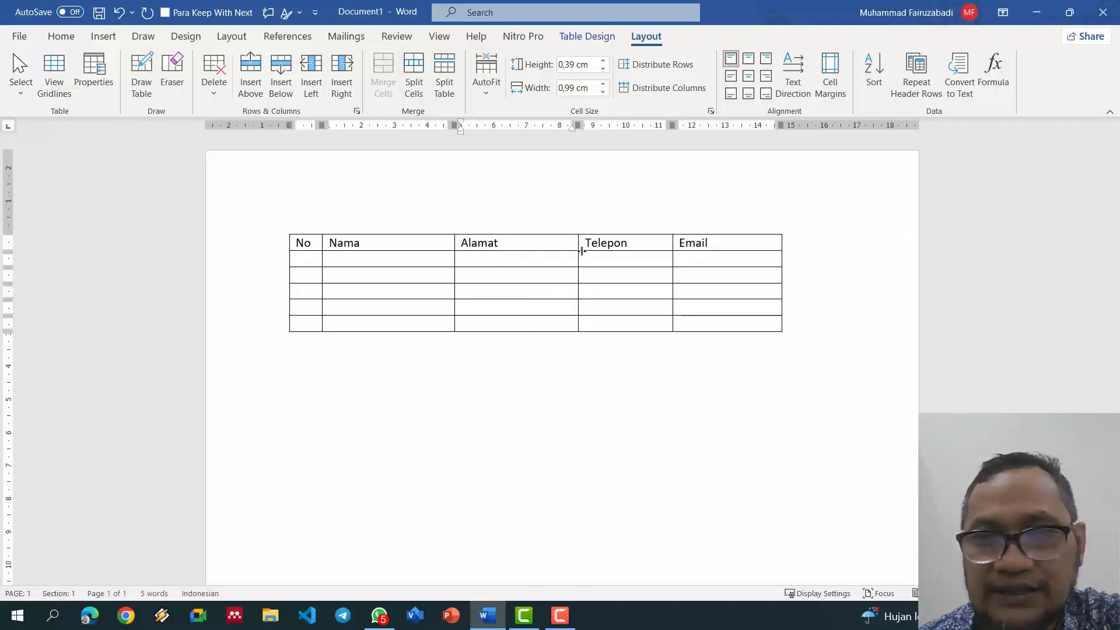
drag(781, 125, 849, 128)
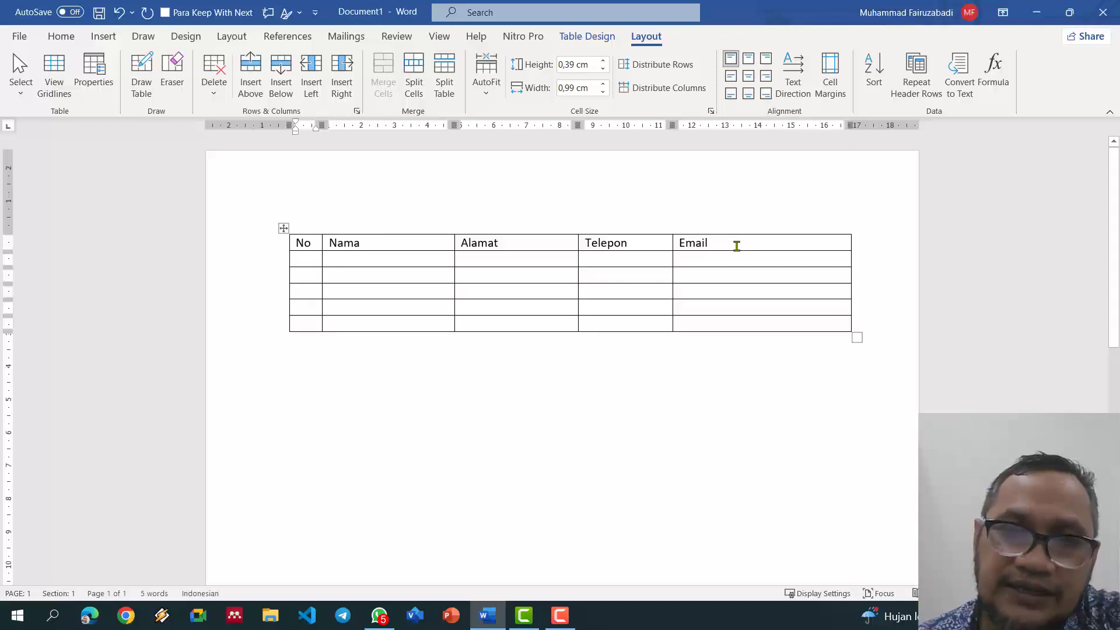
click(736, 246)
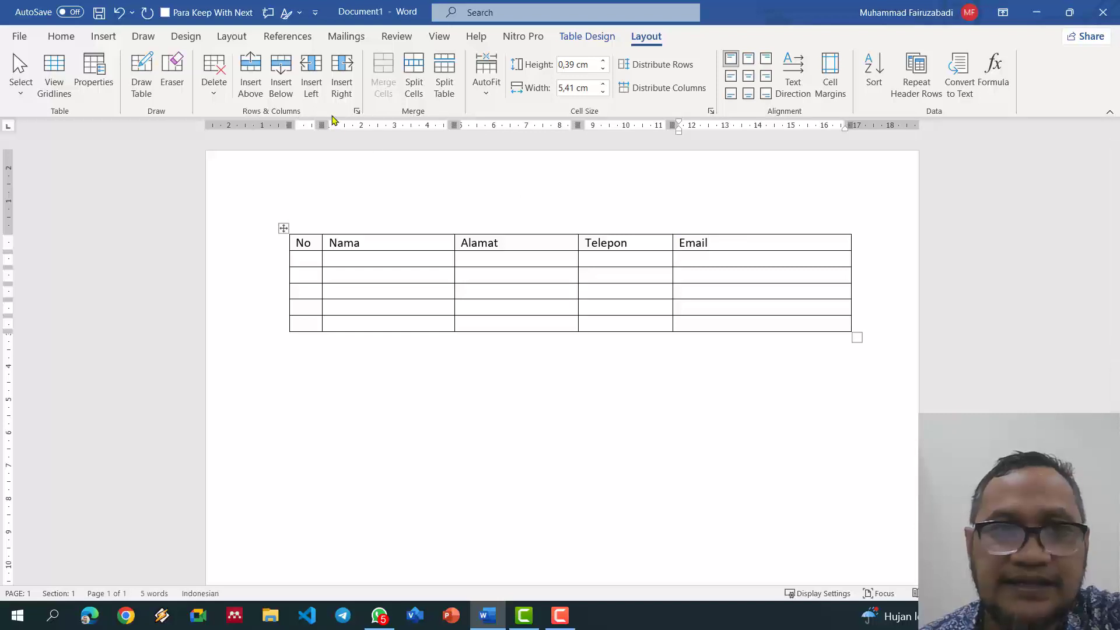
Step: Add blank columns after and before Email, narrowing the Email and Nama columns
click(344, 85)
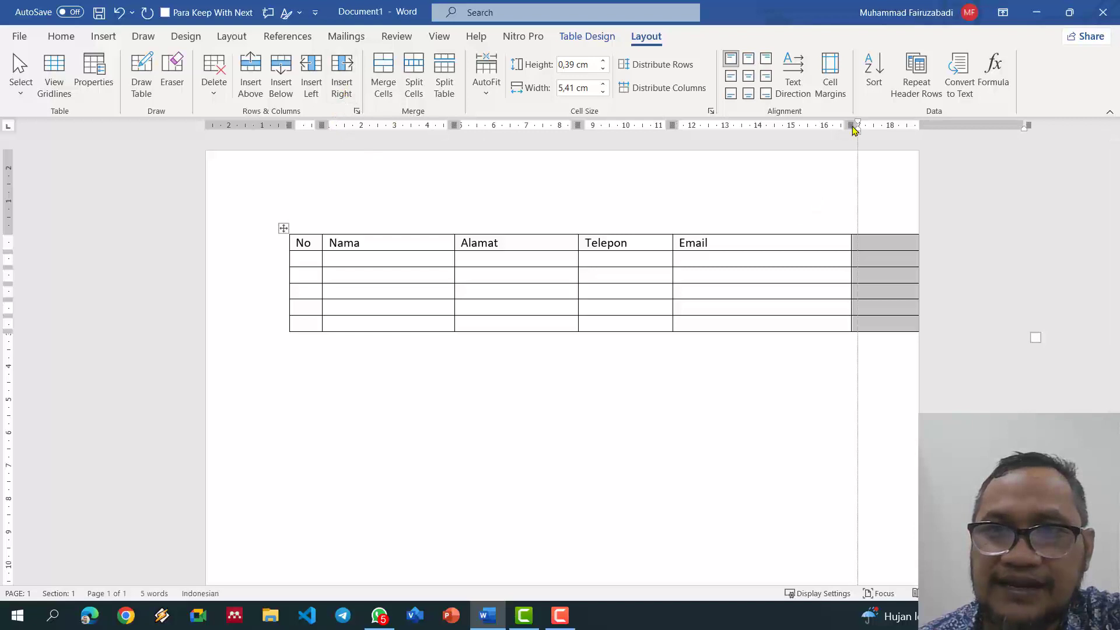
mouse_move(847, 125)
mouse_down()
mouse_move(763, 126)
mouse_move(774, 133)
mouse_up()
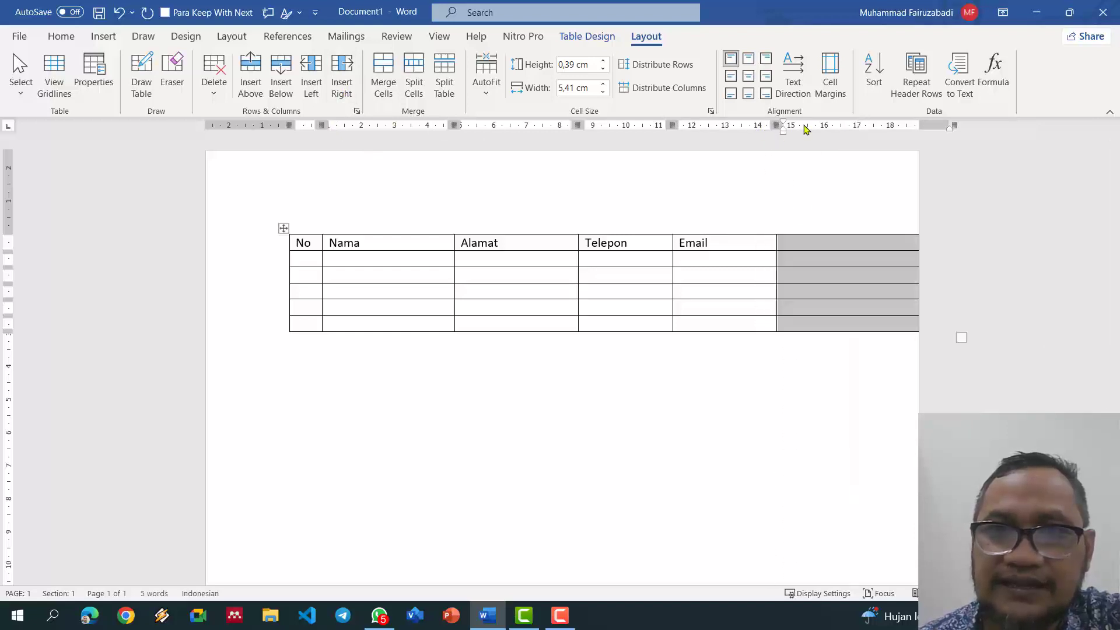
click(759, 241)
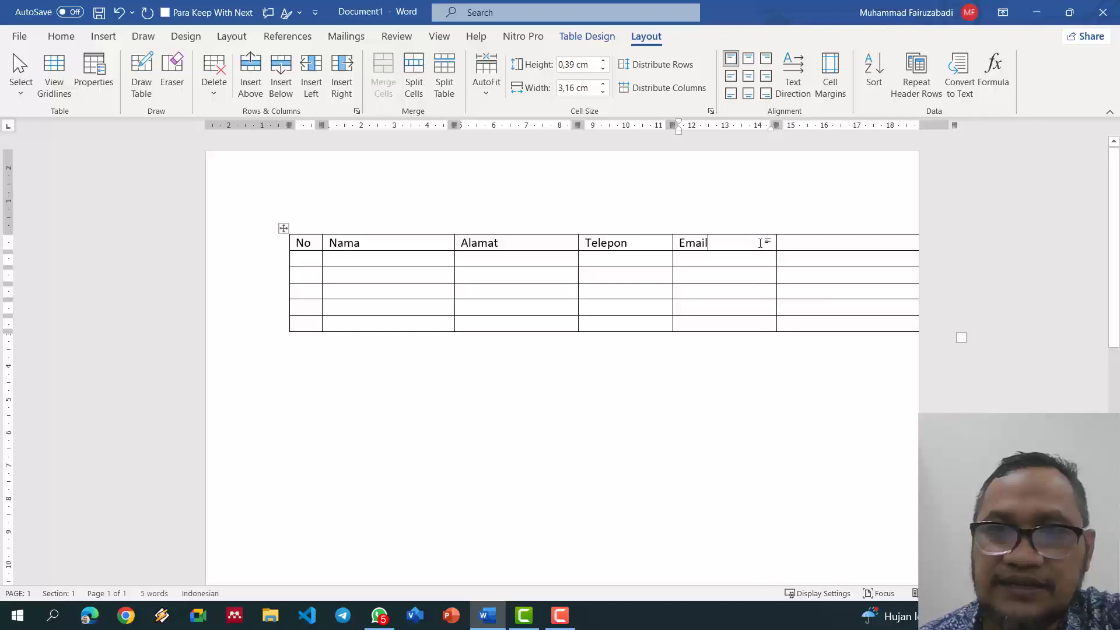
drag(776, 125, 734, 125)
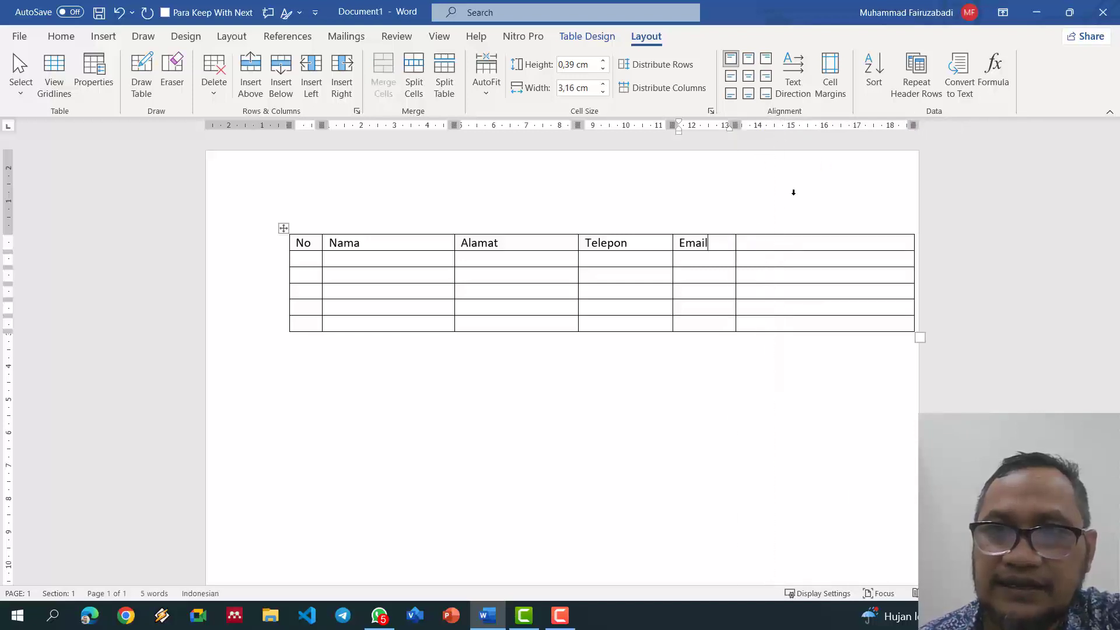
click(695, 242)
drag(450, 124, 406, 125)
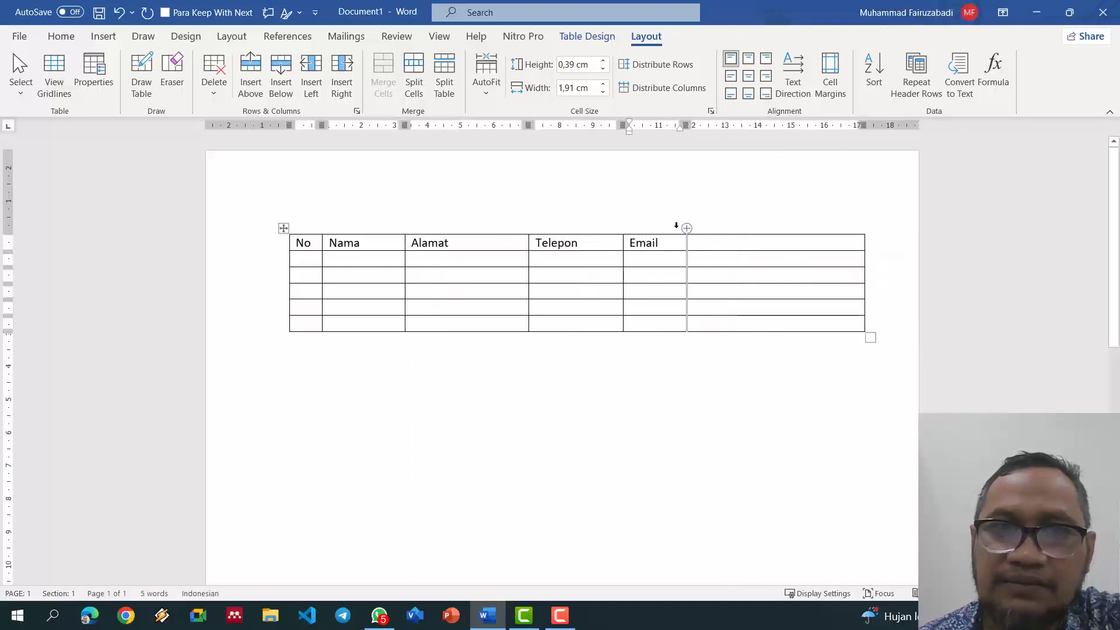
click(313, 70)
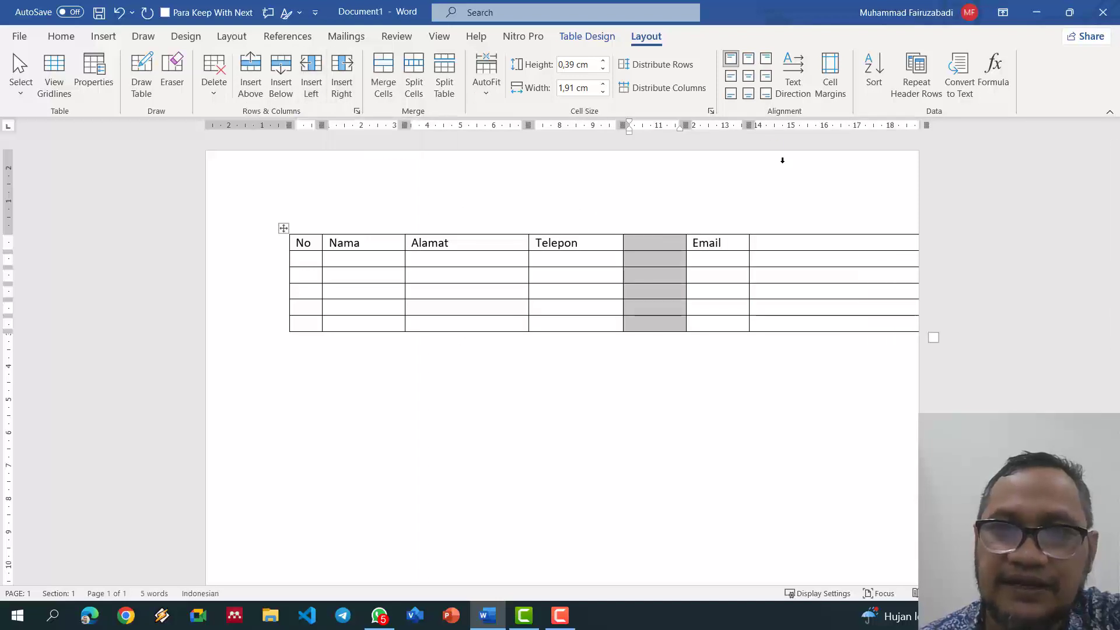
Step: Narrow the last column and delete the blank column between Telepon and Email
click(855, 241)
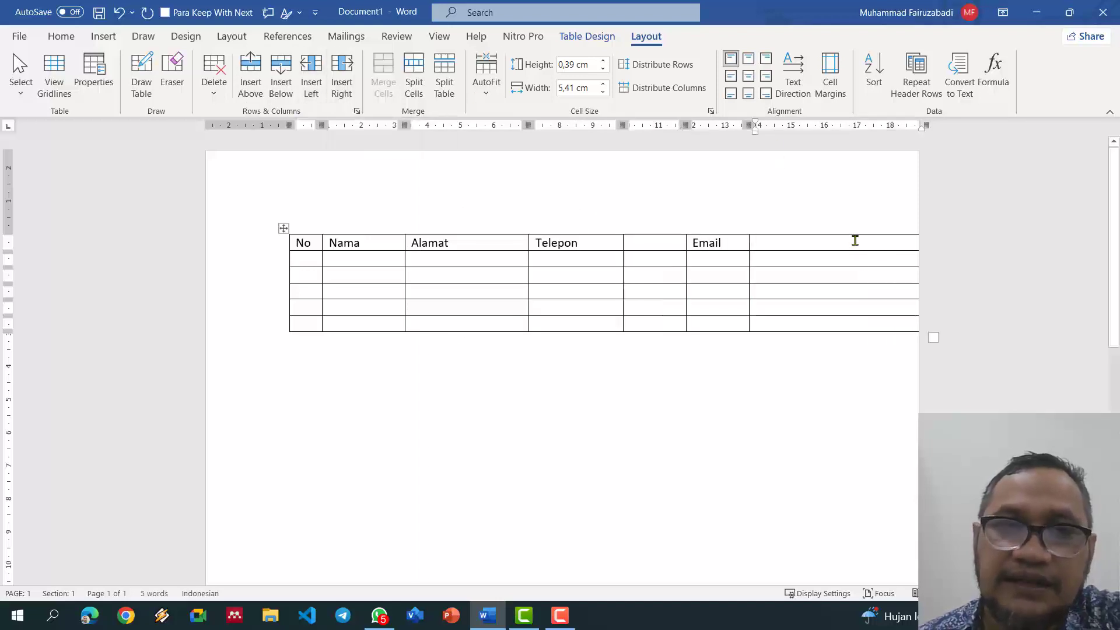
drag(926, 125, 858, 124)
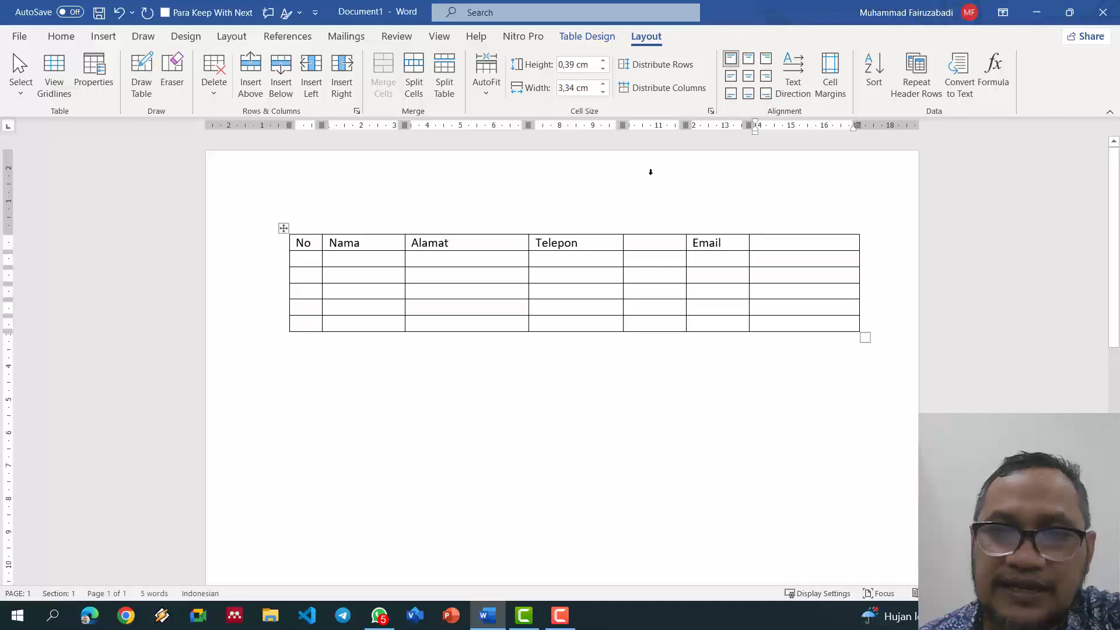
click(661, 232)
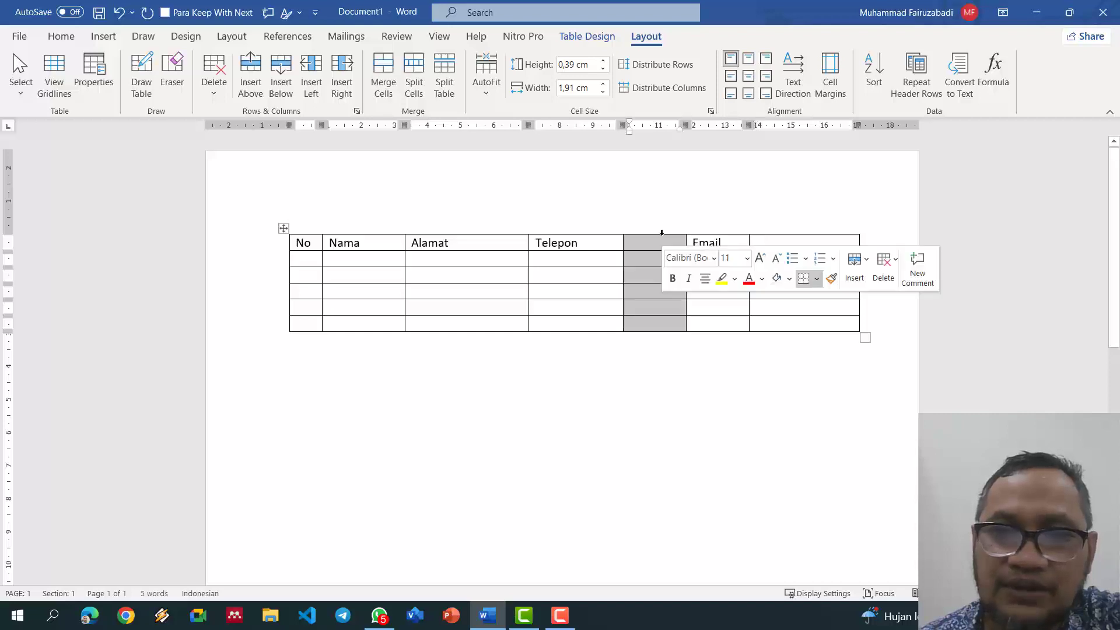
click(214, 87)
click(255, 136)
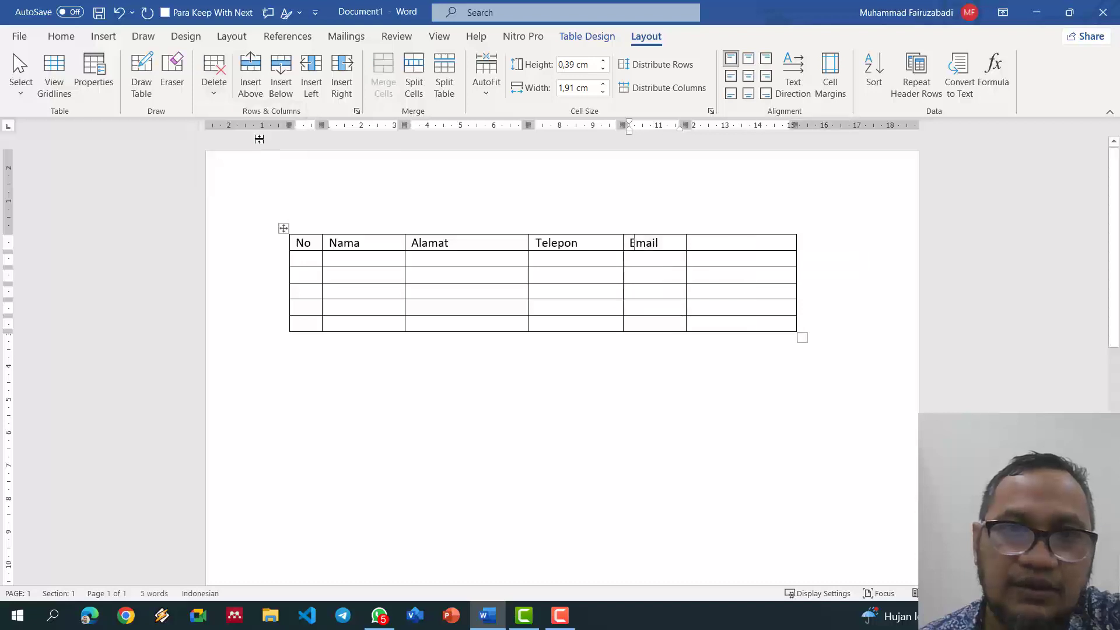
Step: Delete the last blank column and insert two new empty columns after Email
click(738, 245)
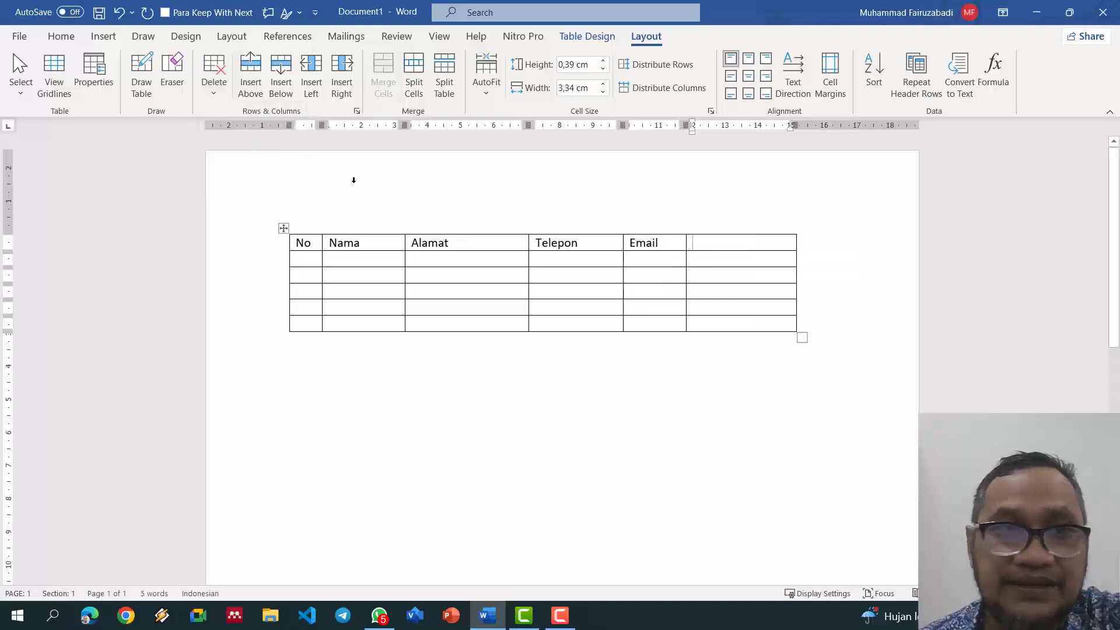
click(216, 95)
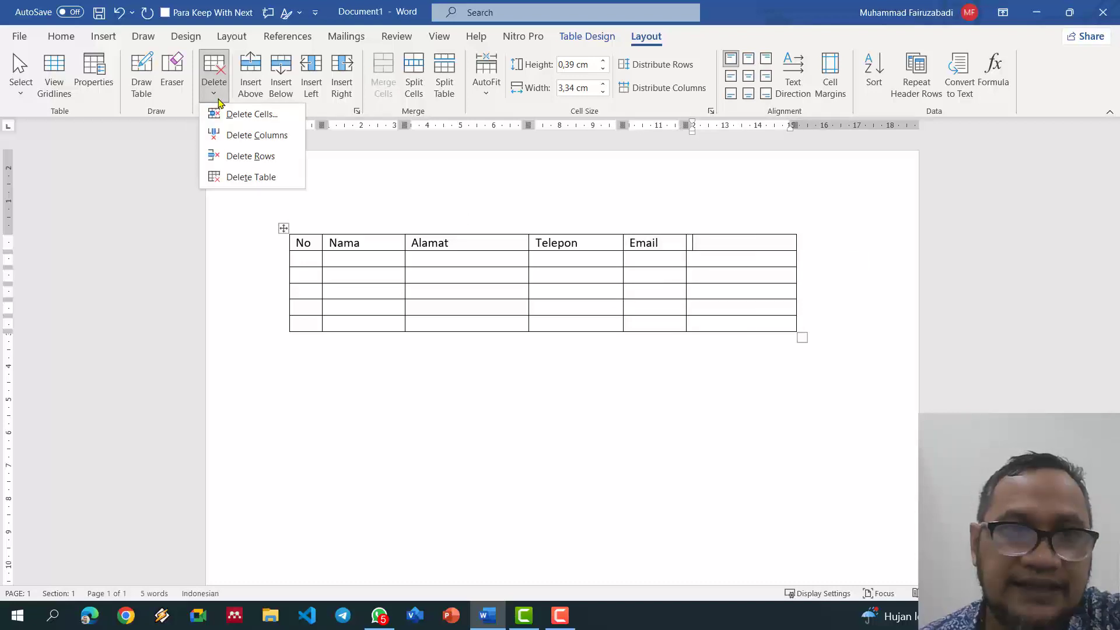
click(238, 139)
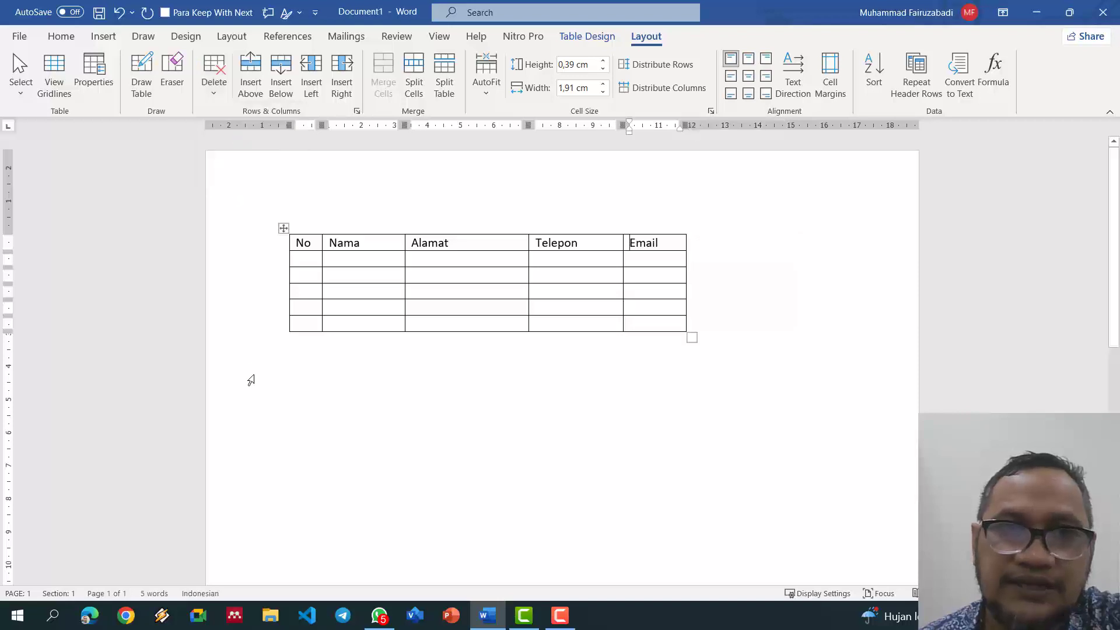
click(349, 72)
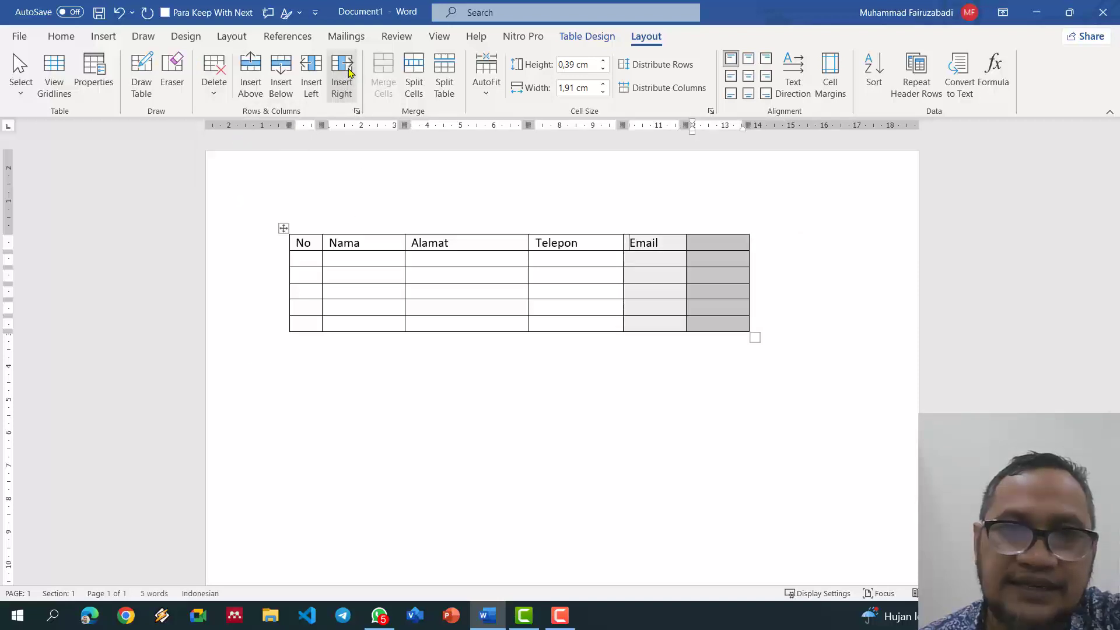
click(309, 76)
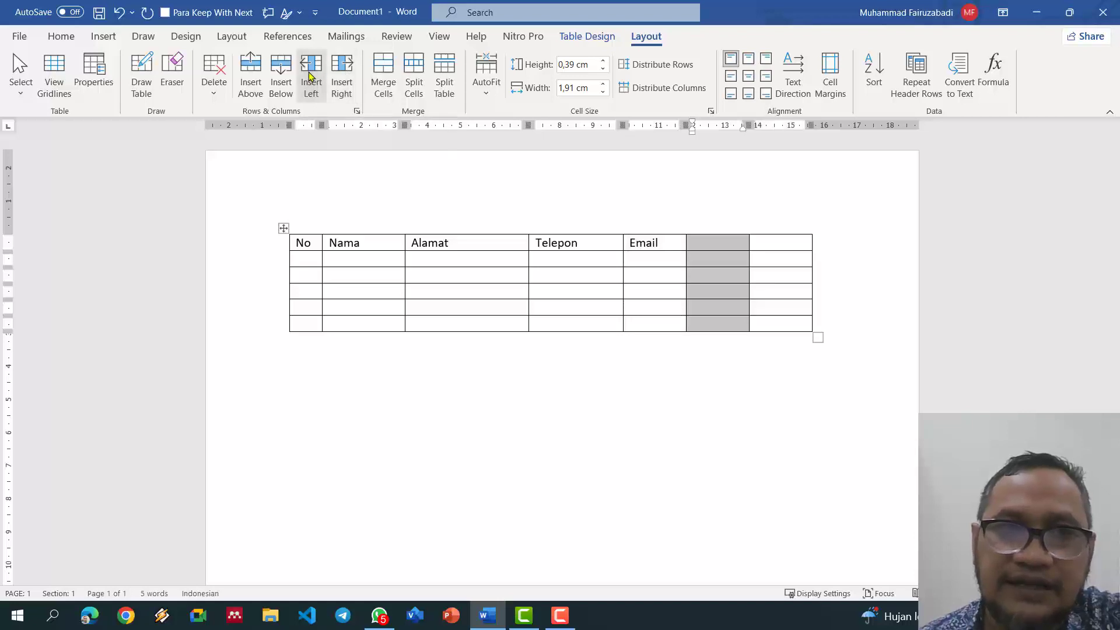
click(657, 242)
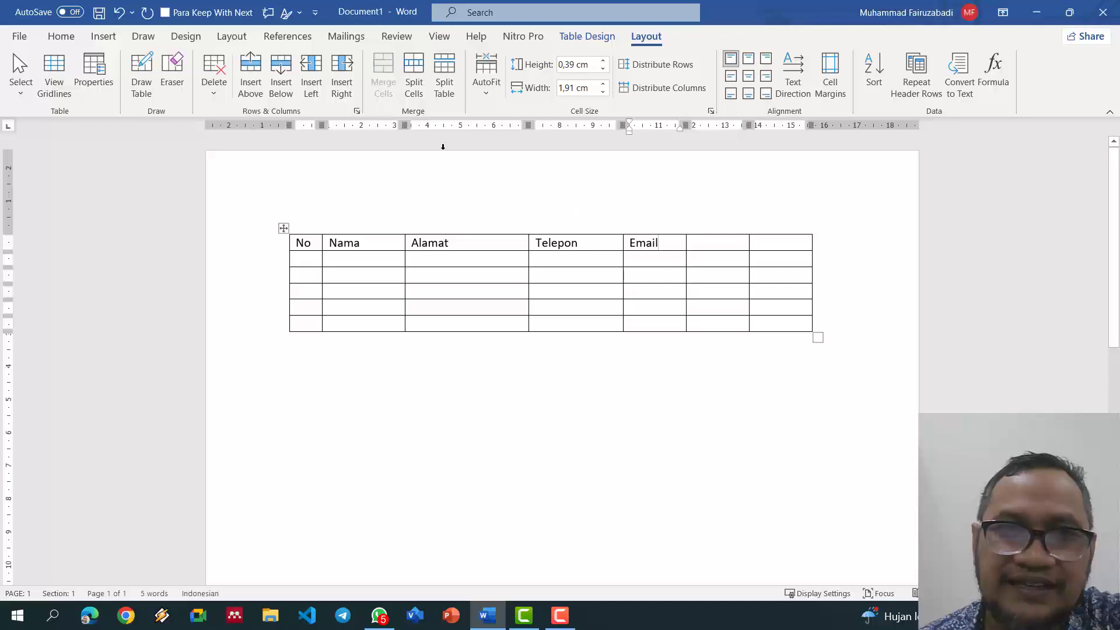
Step: Add and then remove a blank column before Email, and widen the last column
click(310, 79)
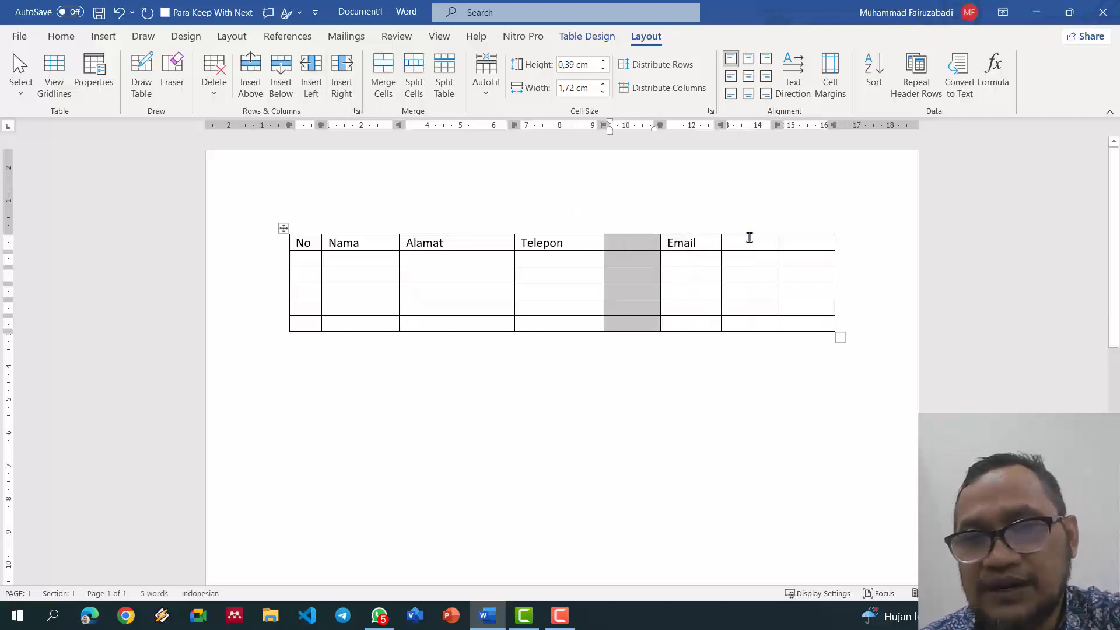
click(642, 228)
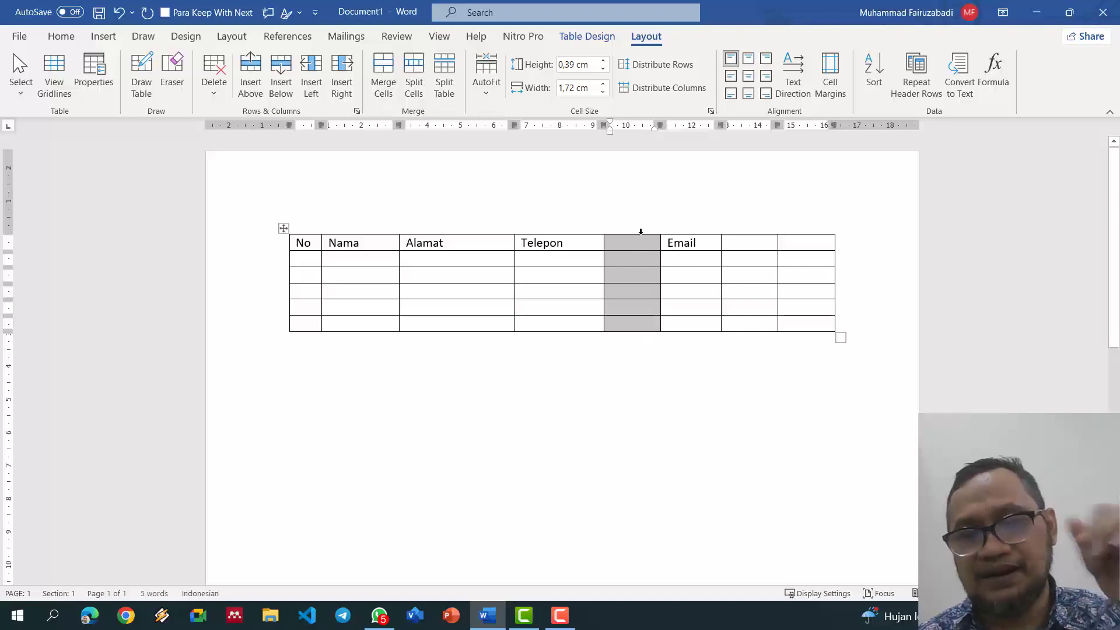
key(BackSpace)
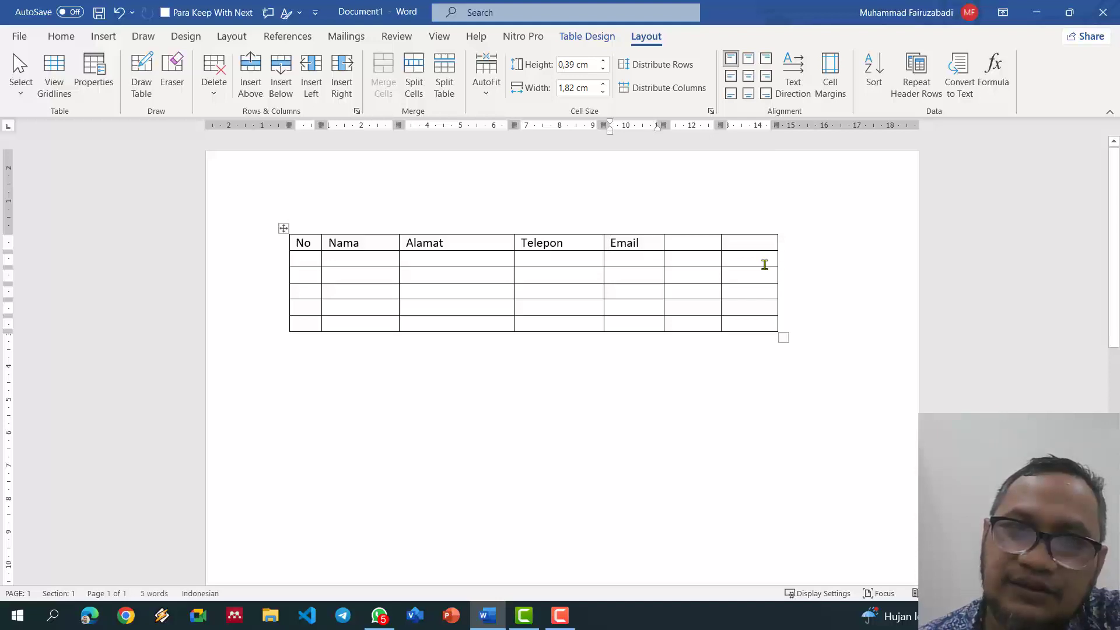
drag(778, 125, 867, 125)
Step: Distribute Alamat, Telepon and Email at 2,67 cm and the two trailing columns at 3,08 cm
drag(467, 242, 632, 324)
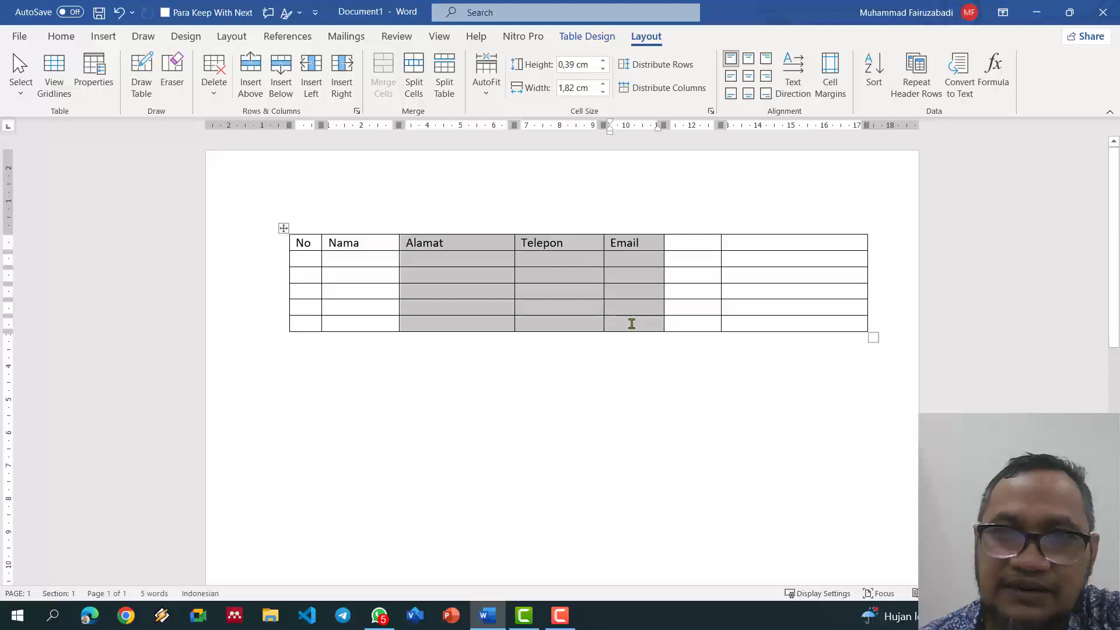
click(657, 93)
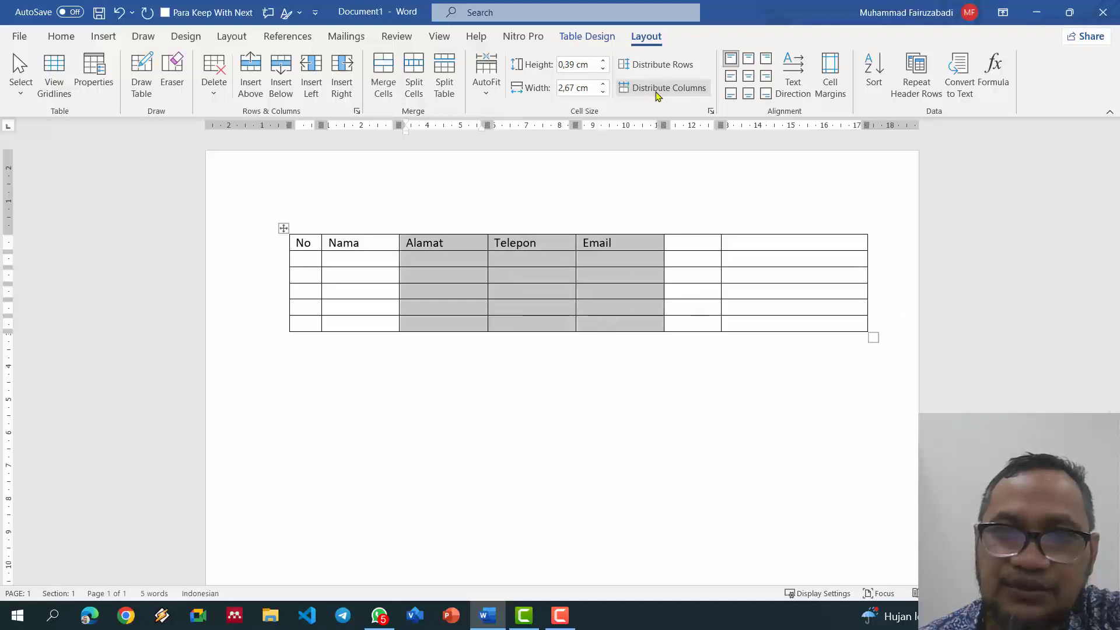
click(700, 245)
drag(711, 245, 825, 330)
click(674, 94)
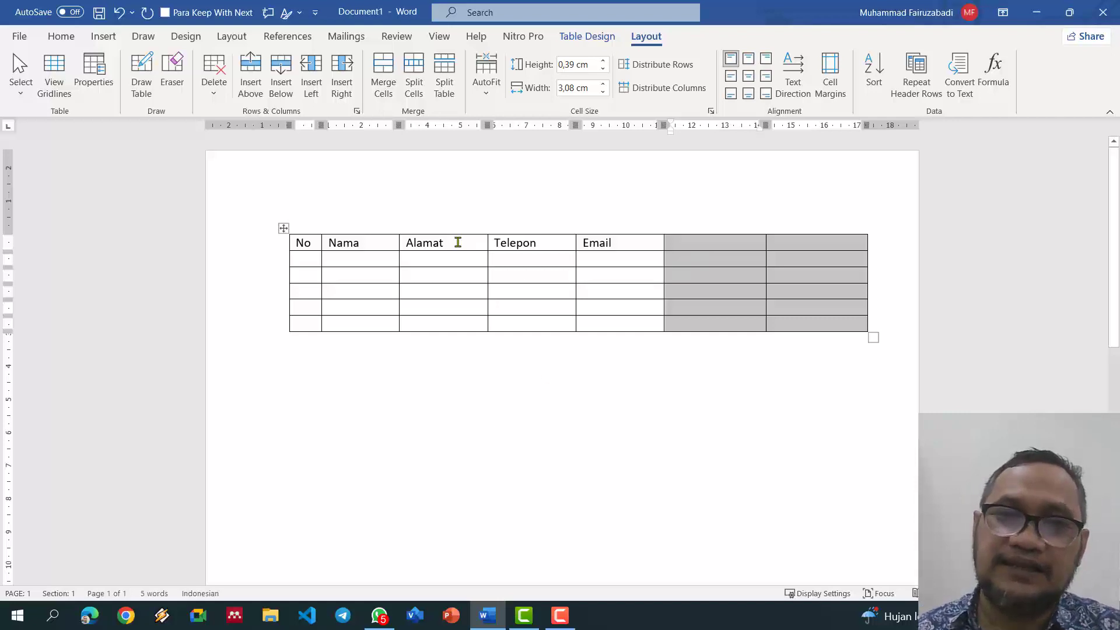
Step: Adjust the Alamat and Telepon column width with the Width spinner toward 2,5 cm
drag(459, 248, 517, 320)
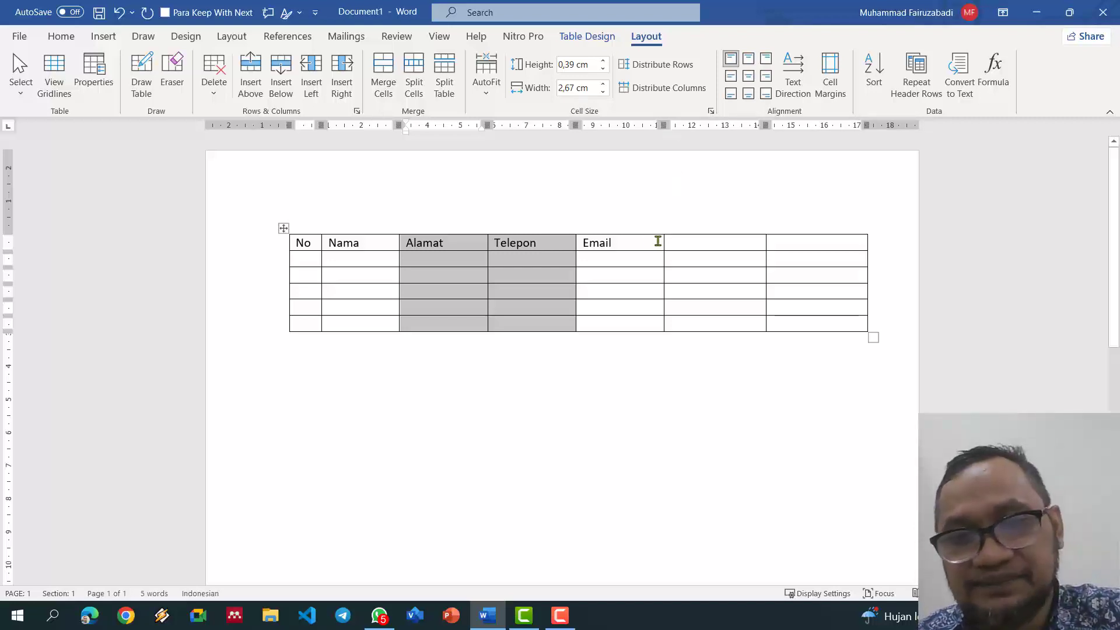
click(604, 84)
click(604, 84)
click(604, 84)
click(603, 84)
click(603, 84)
click(604, 84)
click(603, 84)
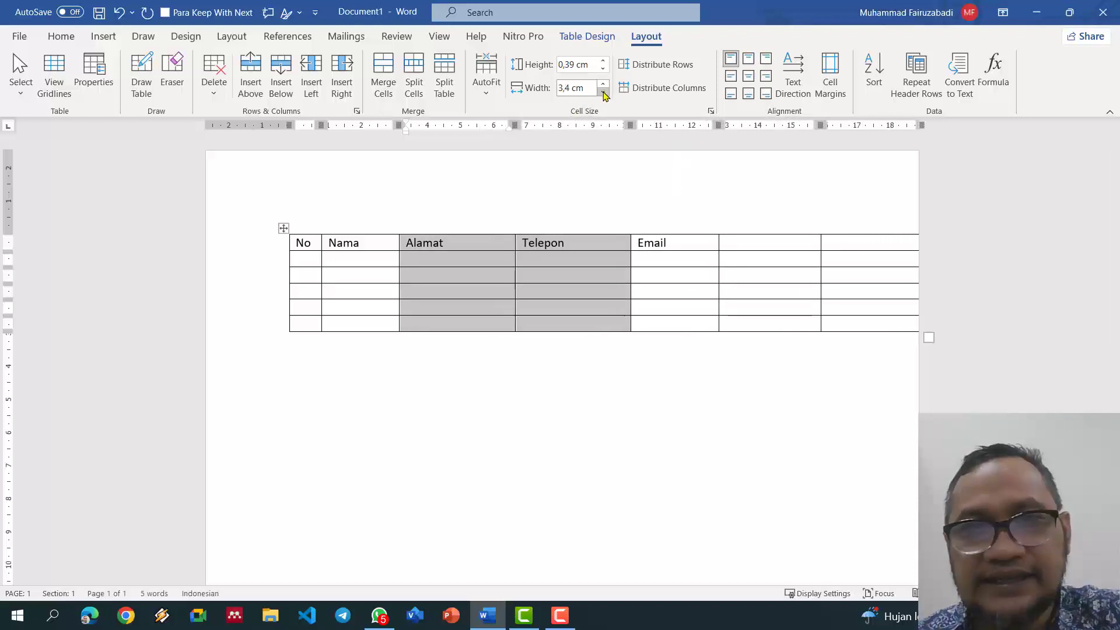
click(604, 91)
click(604, 91)
click(604, 92)
click(604, 92)
click(603, 91)
click(604, 92)
click(604, 91)
click(603, 91)
click(604, 92)
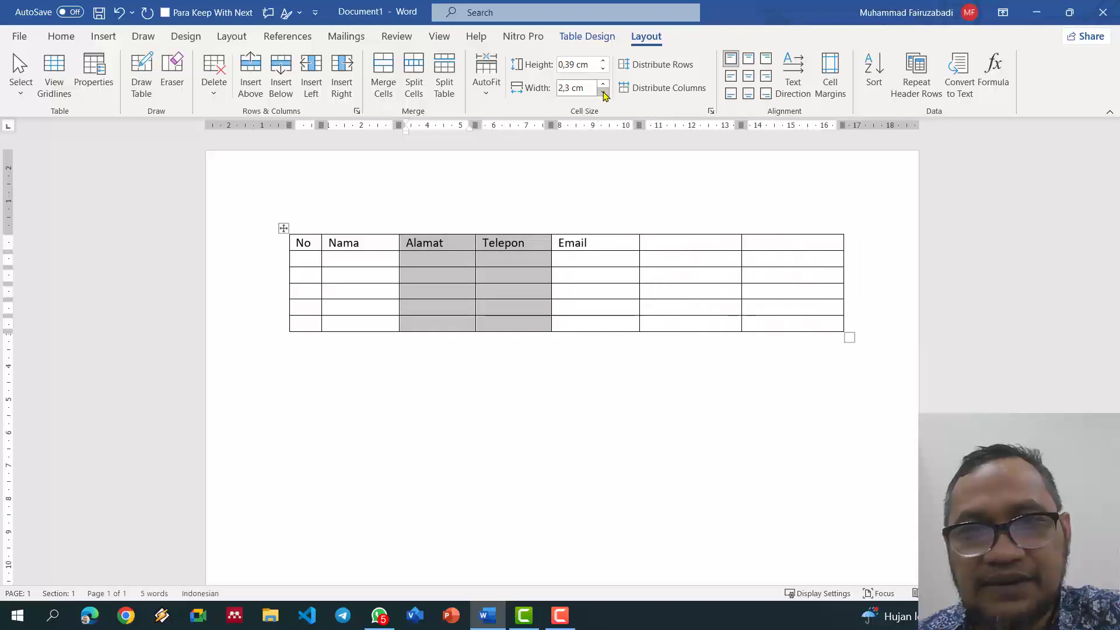
click(604, 92)
click(604, 92)
click(604, 92)
click(604, 91)
click(603, 85)
click(604, 85)
click(604, 84)
click(604, 84)
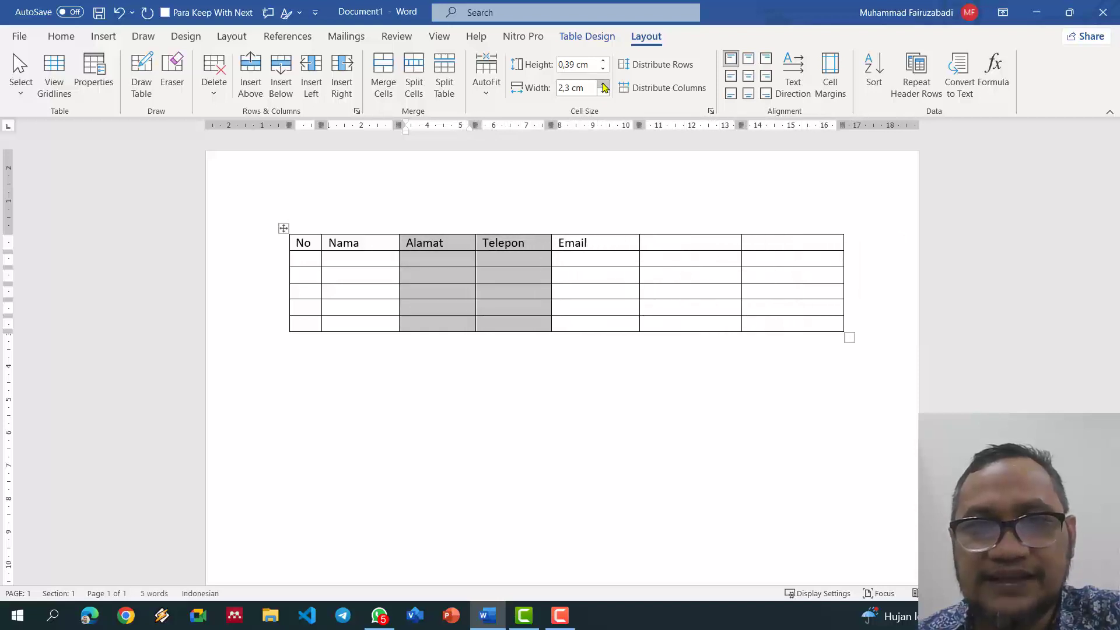
click(604, 84)
click(603, 84)
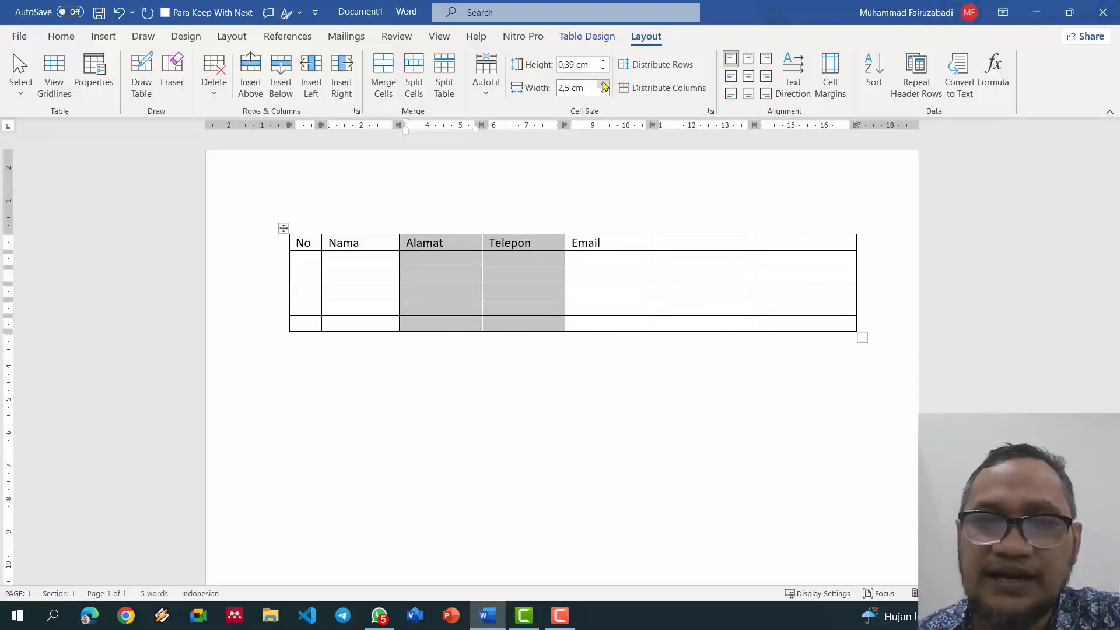
Step: Type Tandangangan in the sixth header cell and select it with the blank cell beside it
click(700, 243)
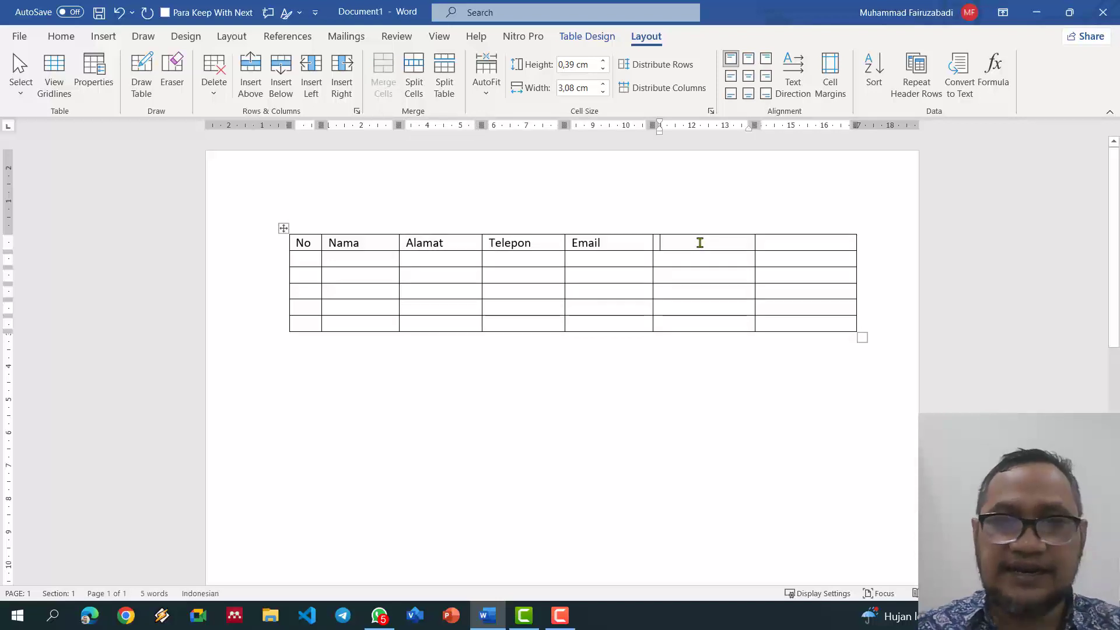
text(Tanda)
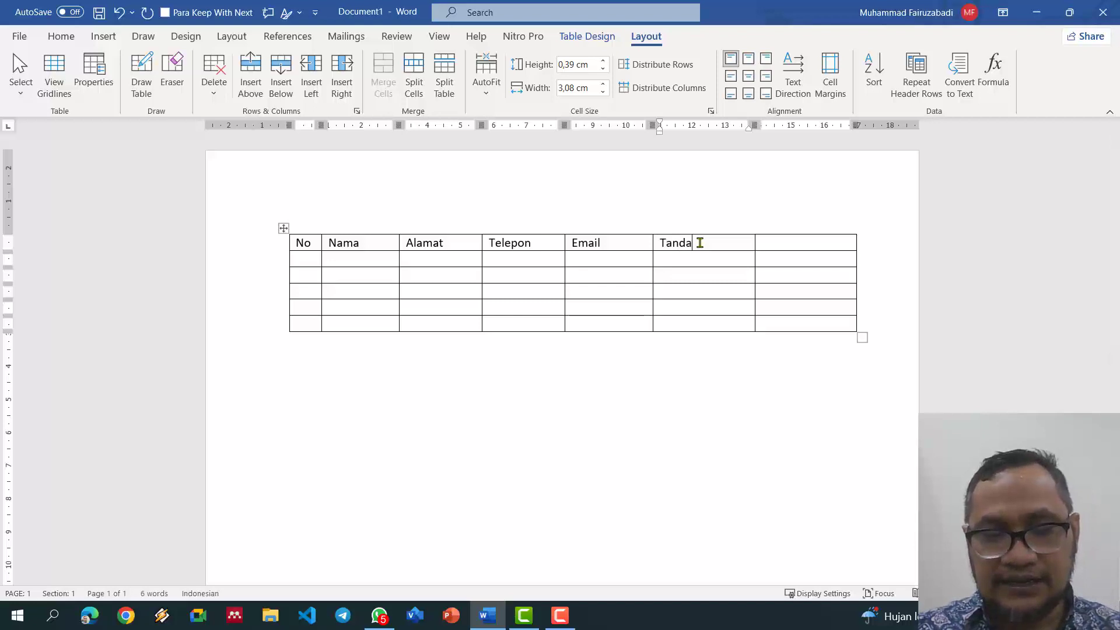
text(ngan)
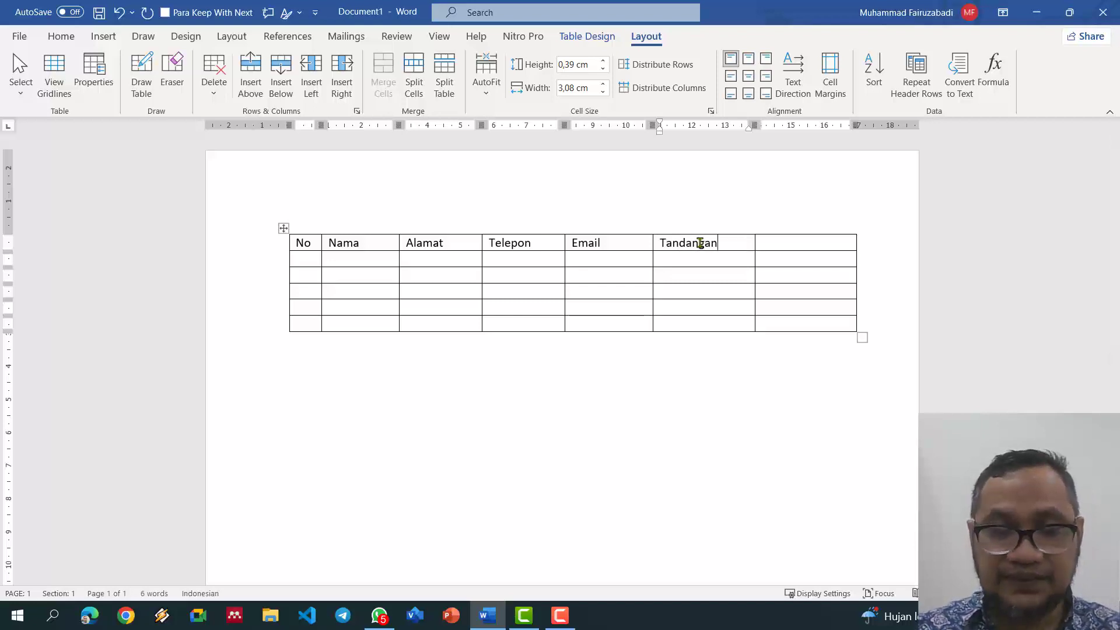
text(ga)
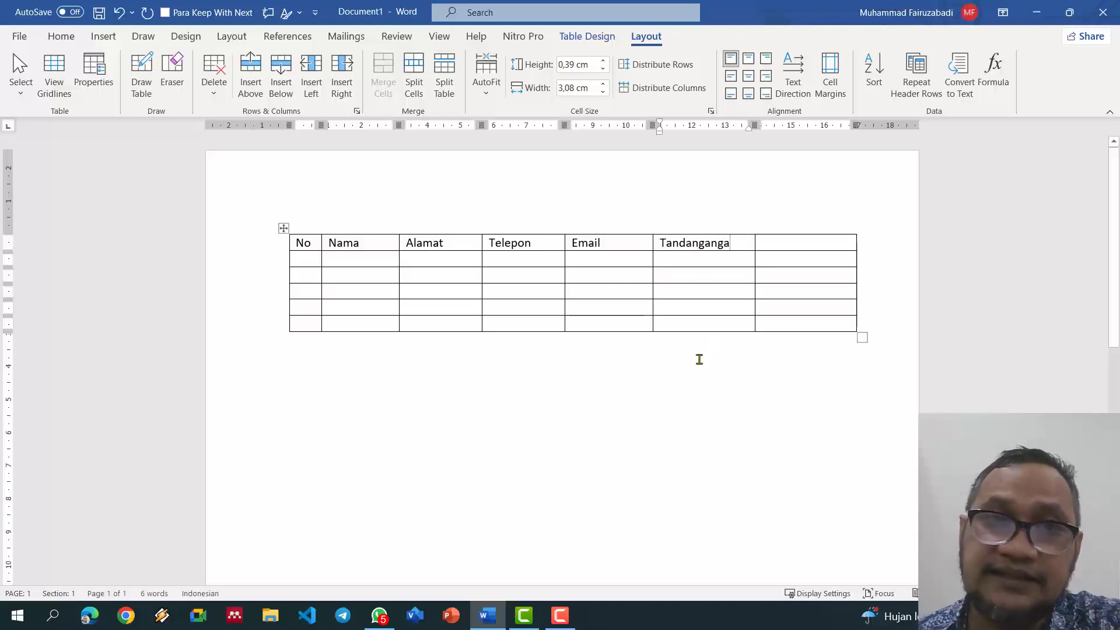
text(n)
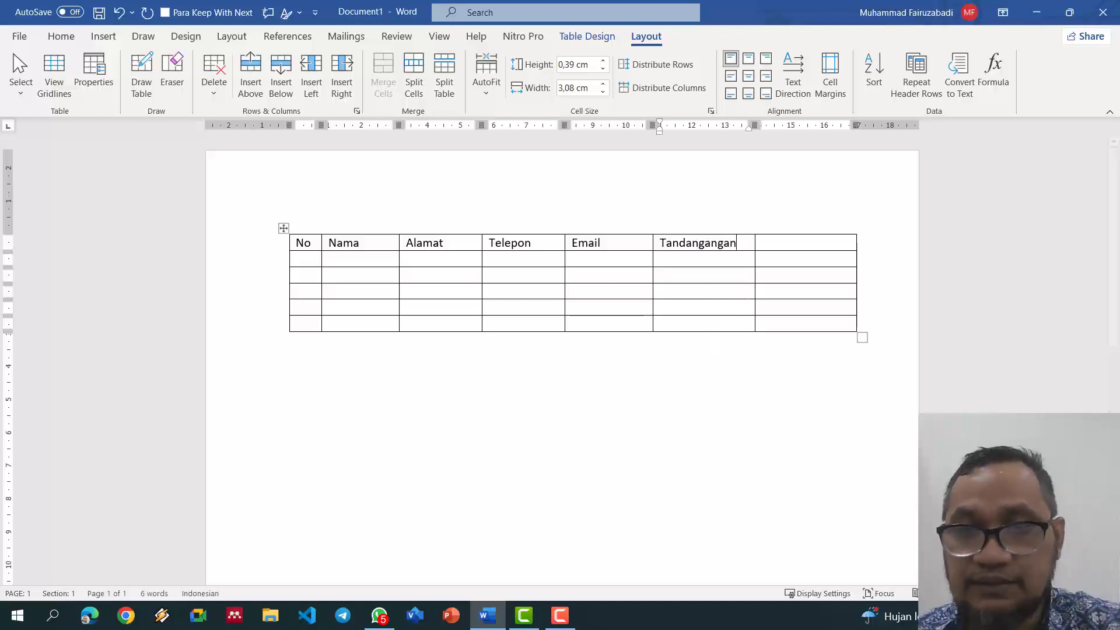
drag(735, 244, 805, 246)
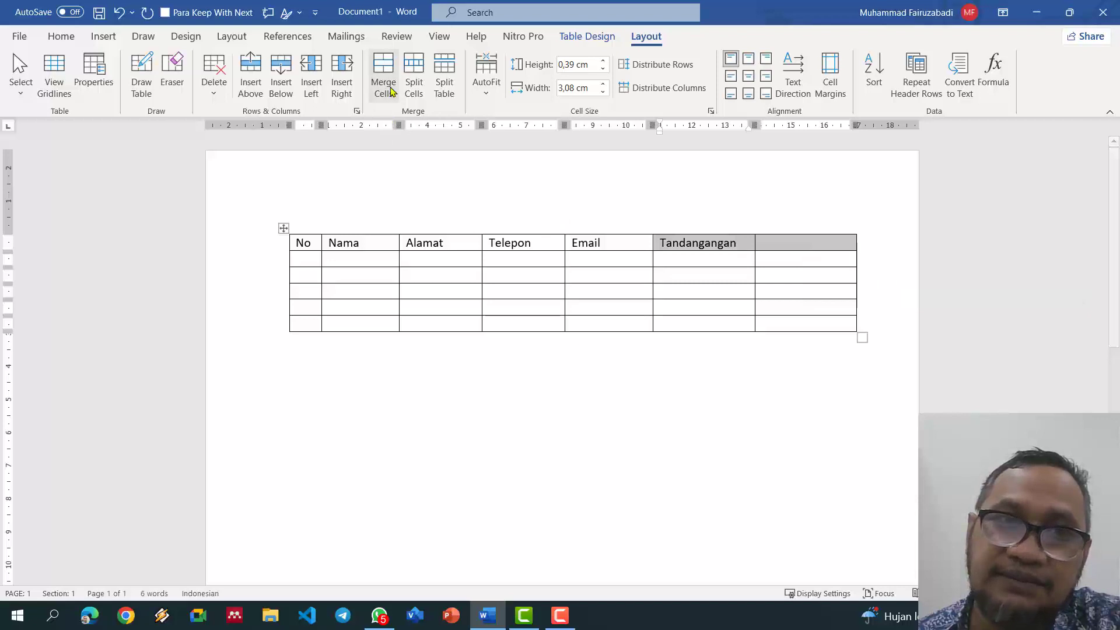
Step: Merge Tandangangan across both last header cells and merge staggered signature cell pairs
click(390, 74)
click(726, 265)
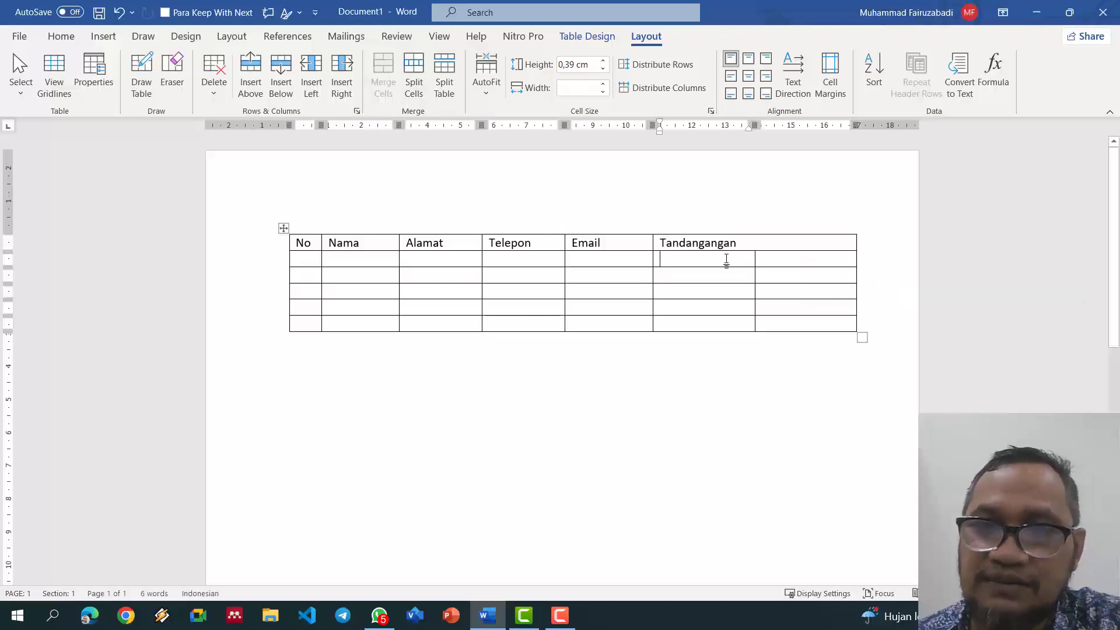
drag(726, 266, 725, 279)
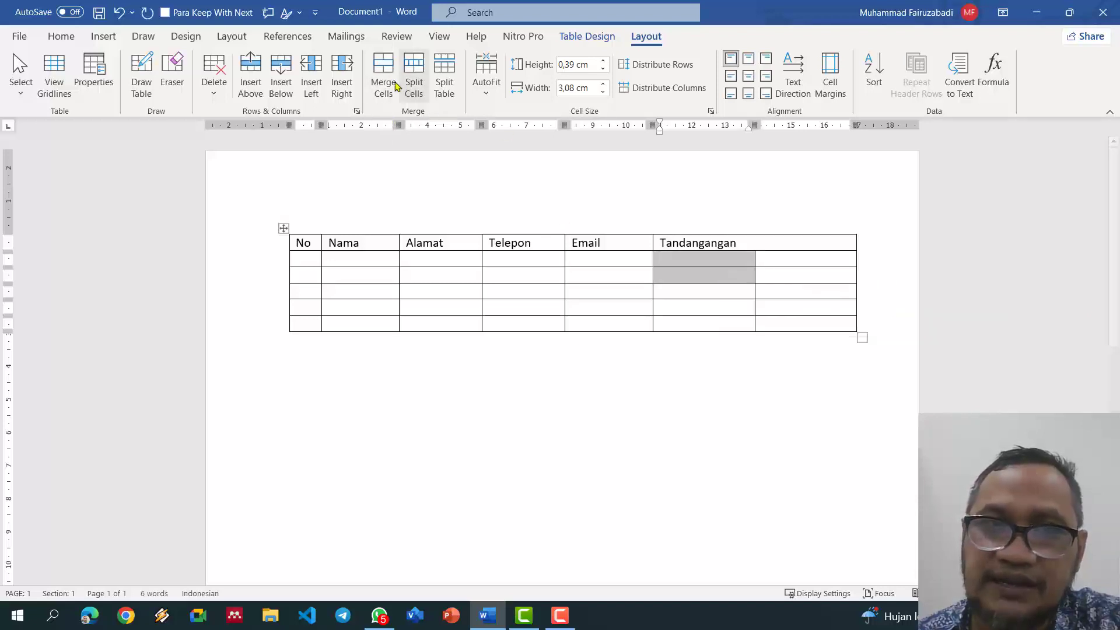
click(390, 78)
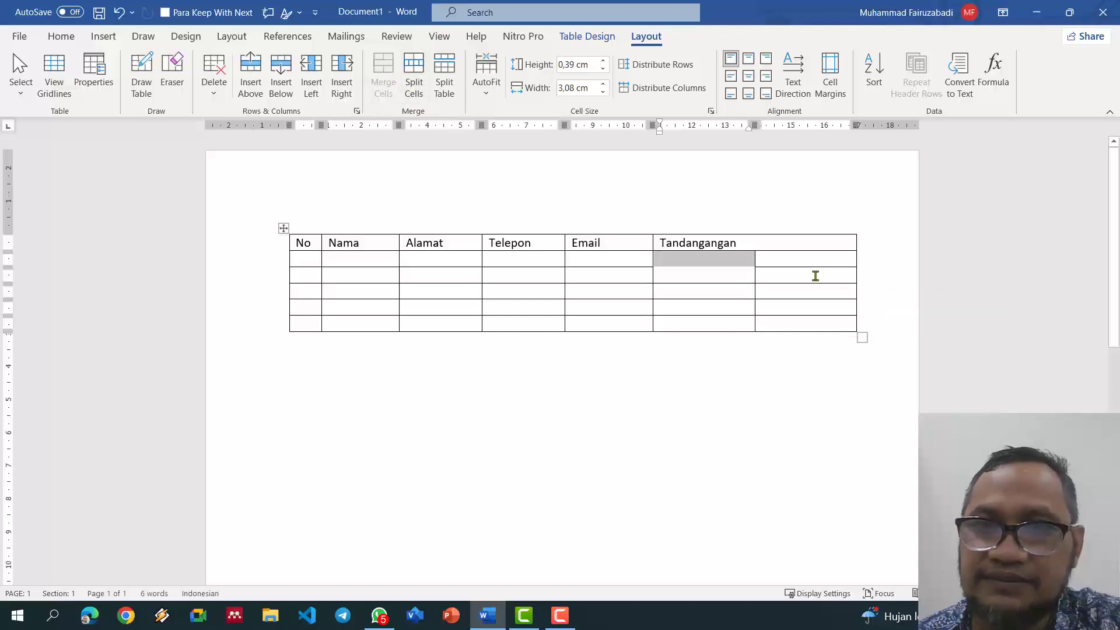
drag(815, 280, 815, 290)
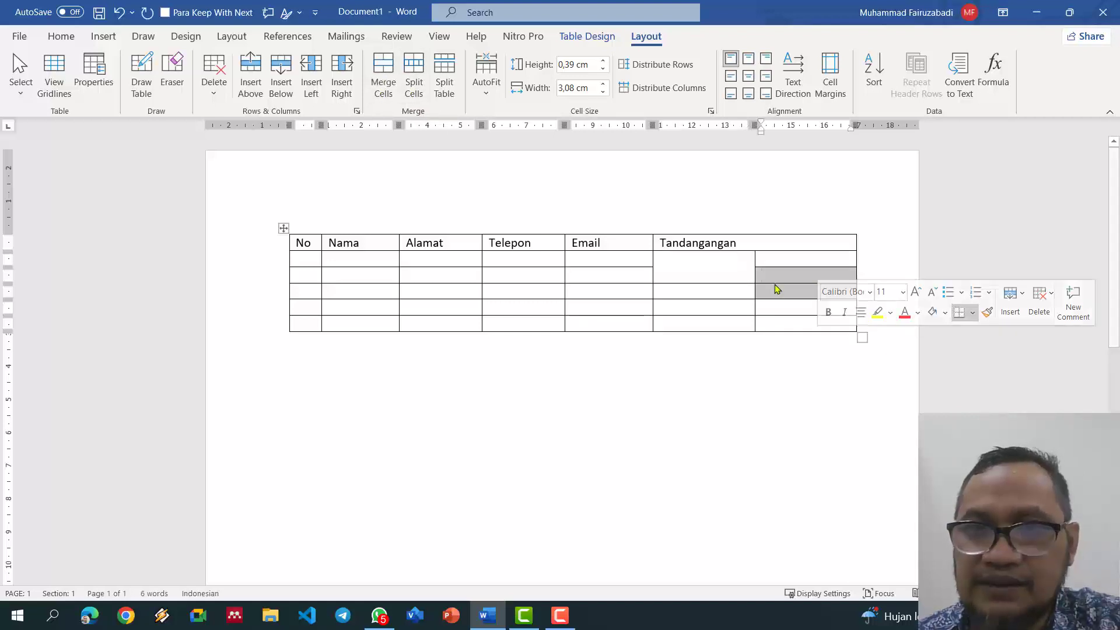
click(392, 79)
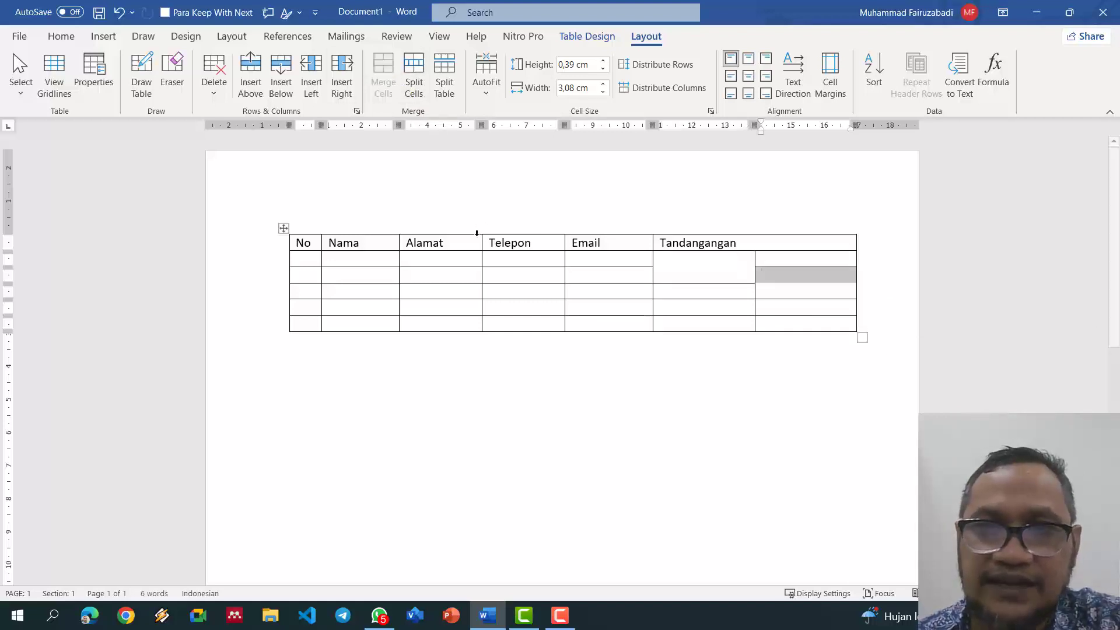
click(803, 289)
Step: Enter 1 in row 2's No cell and 2 in the right signature cell
click(302, 259)
text(1)
key(Tab)
key(Tab)
key(Tab)
key(Tab)
key(Tab)
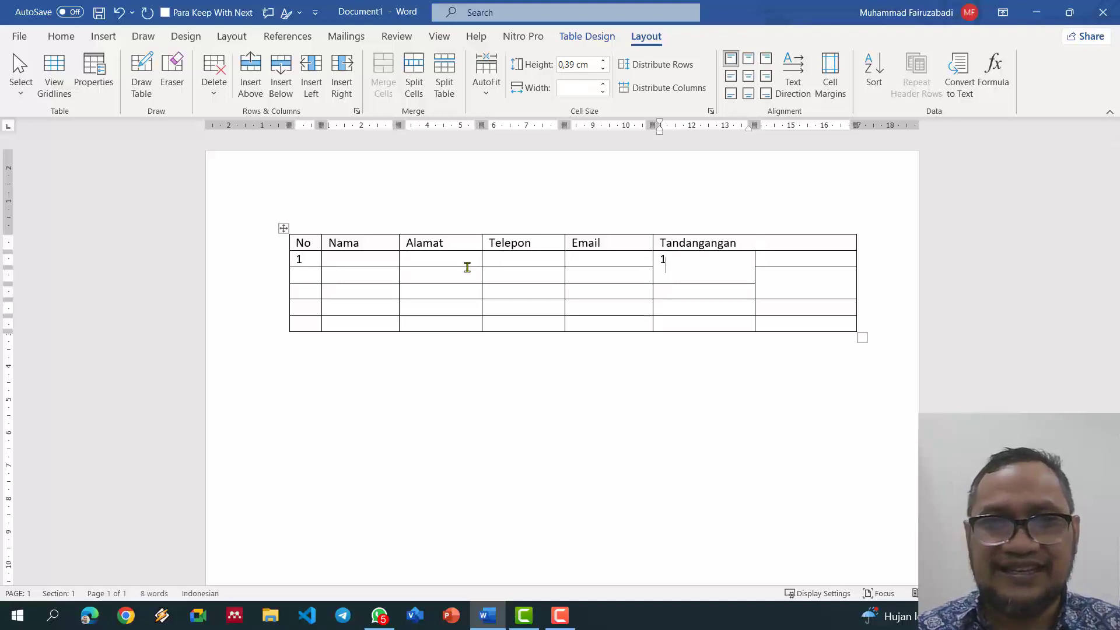
key(shift+Tab)
key(shift+Tab)
key(shift+Tab)
key(shift+Tab)
key(shift+Tab)
text(1)
key(Tab)
key(Tab)
key(Tab)
key(Tab)
key(Tab)
key(Tab)
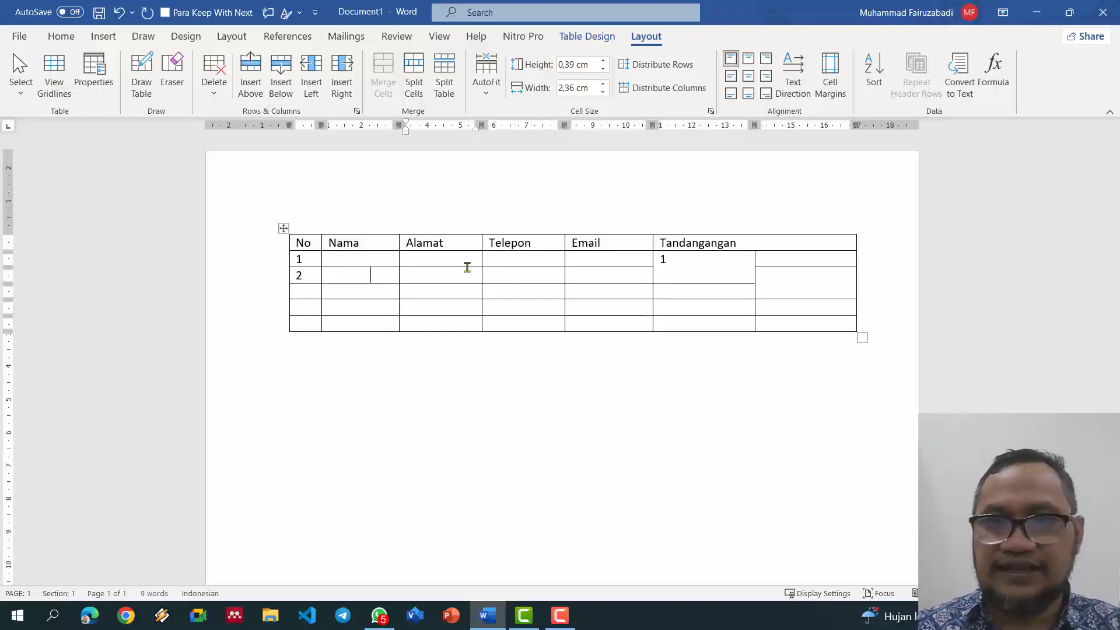
key(Left)
text(2)
key(Down)
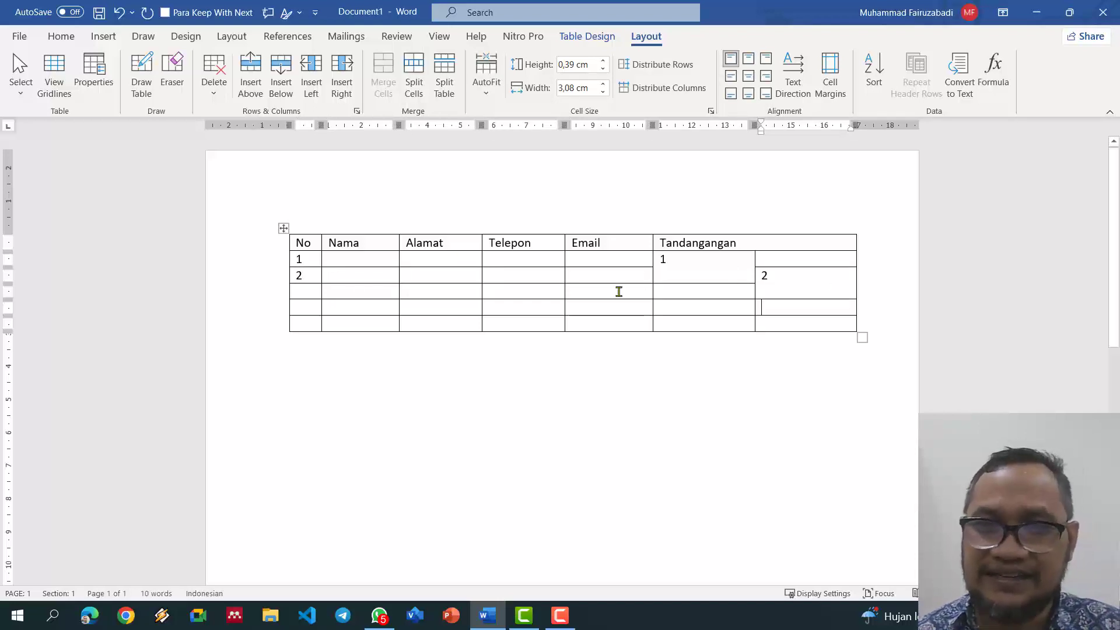
Step: Merge the two lower-left signature cells and number the merged cell 3
drag(710, 297, 710, 309)
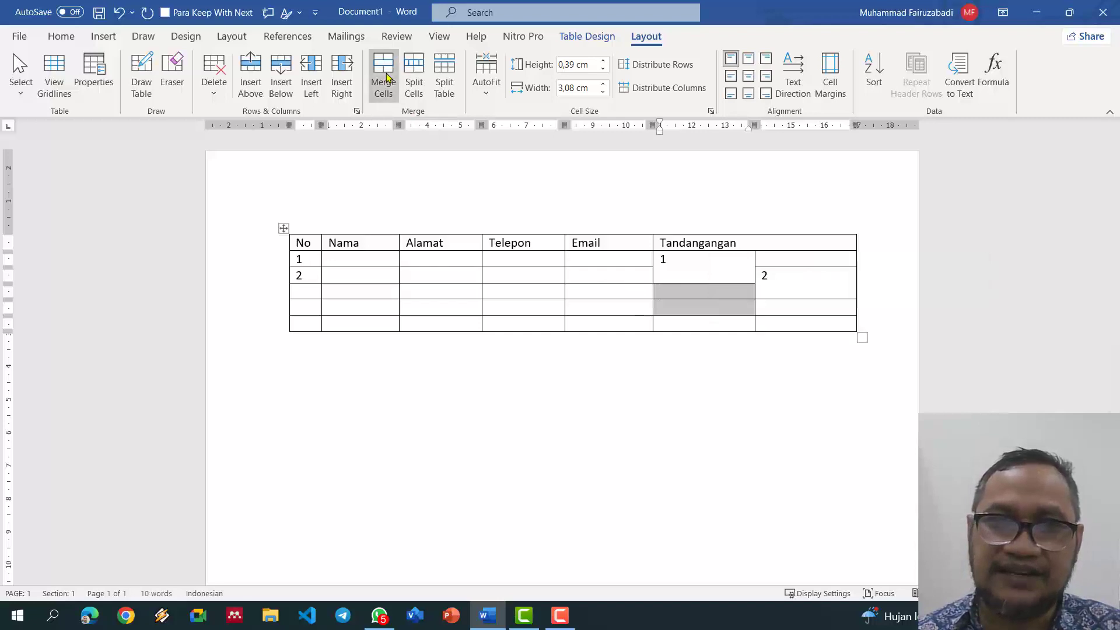
click(383, 70)
click(685, 297)
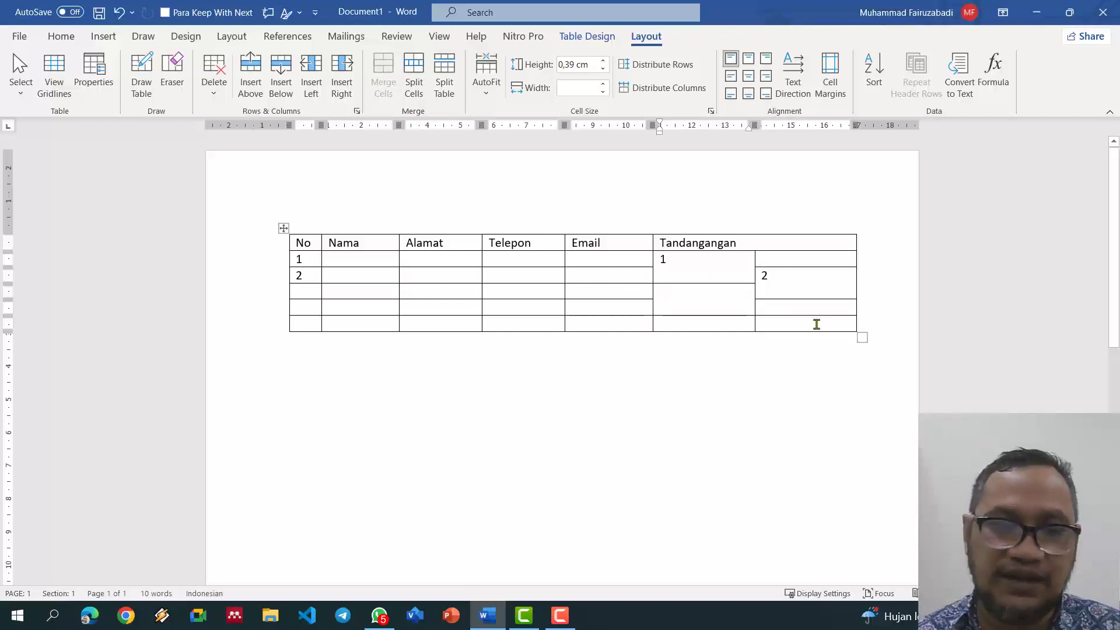
text(3)
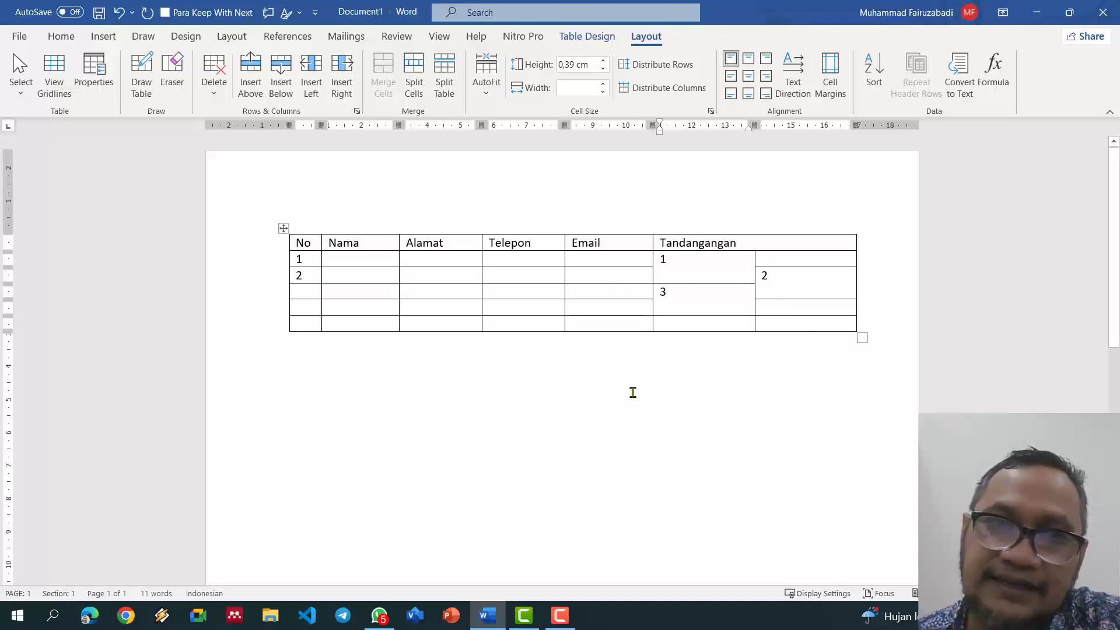
drag(312, 241, 764, 236)
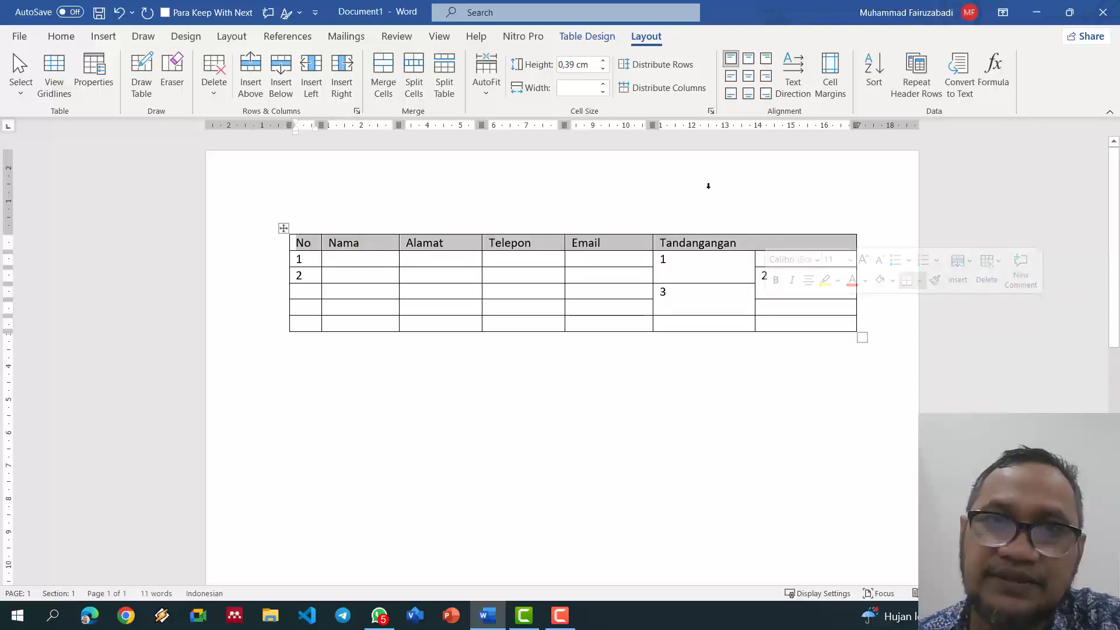
Step: Shade the header row light green
click(587, 36)
click(590, 89)
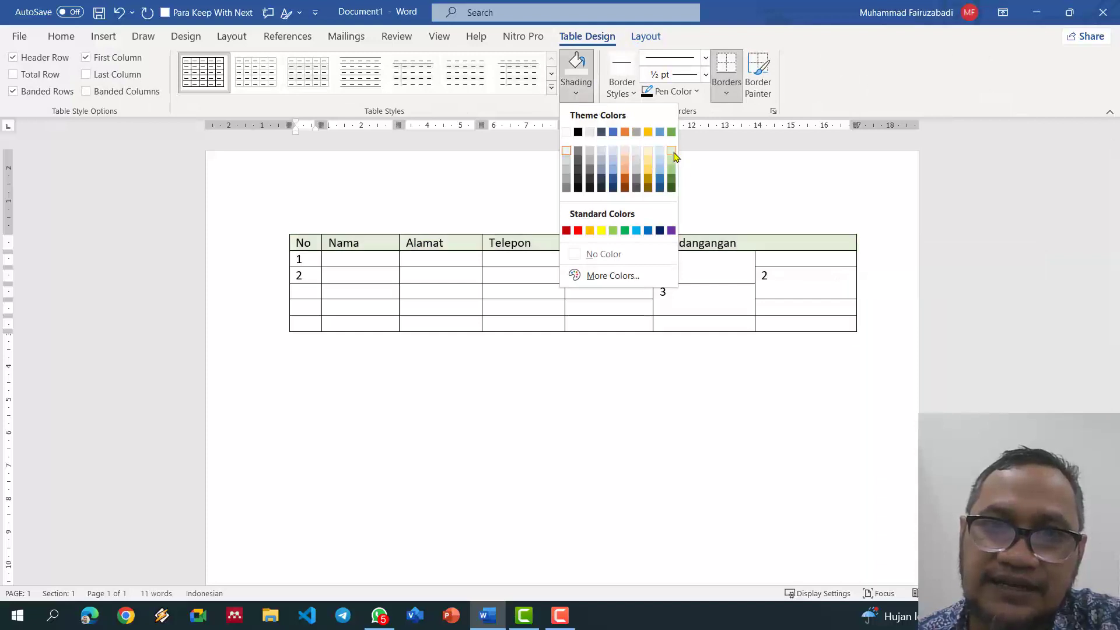
click(672, 153)
click(606, 440)
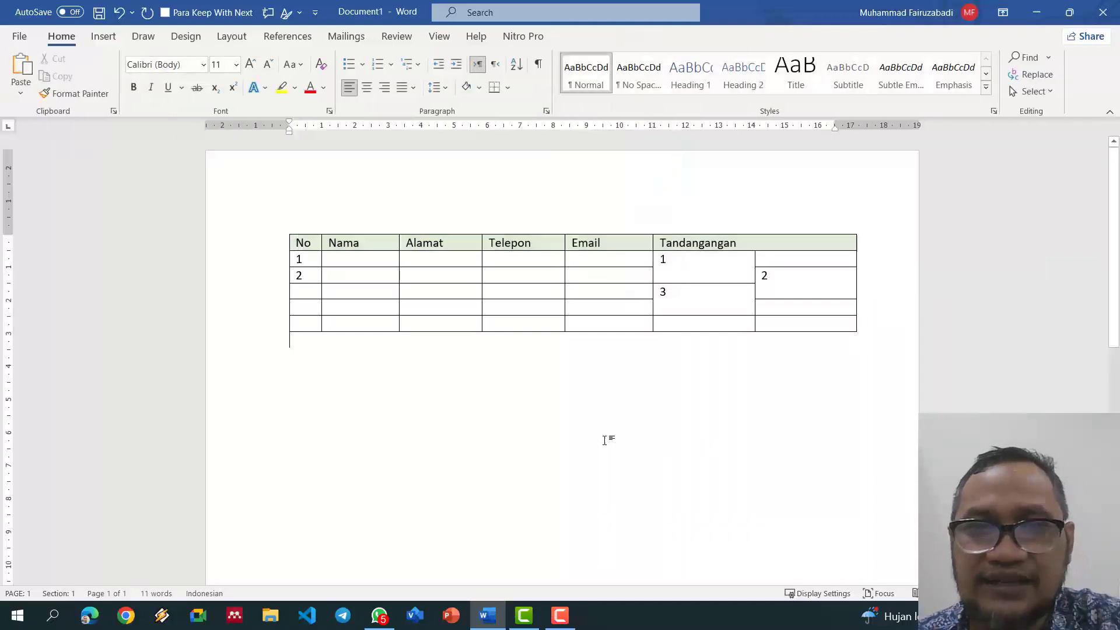
Step: Number the No column through 5 and add a blank row beneath row 5
click(310, 290)
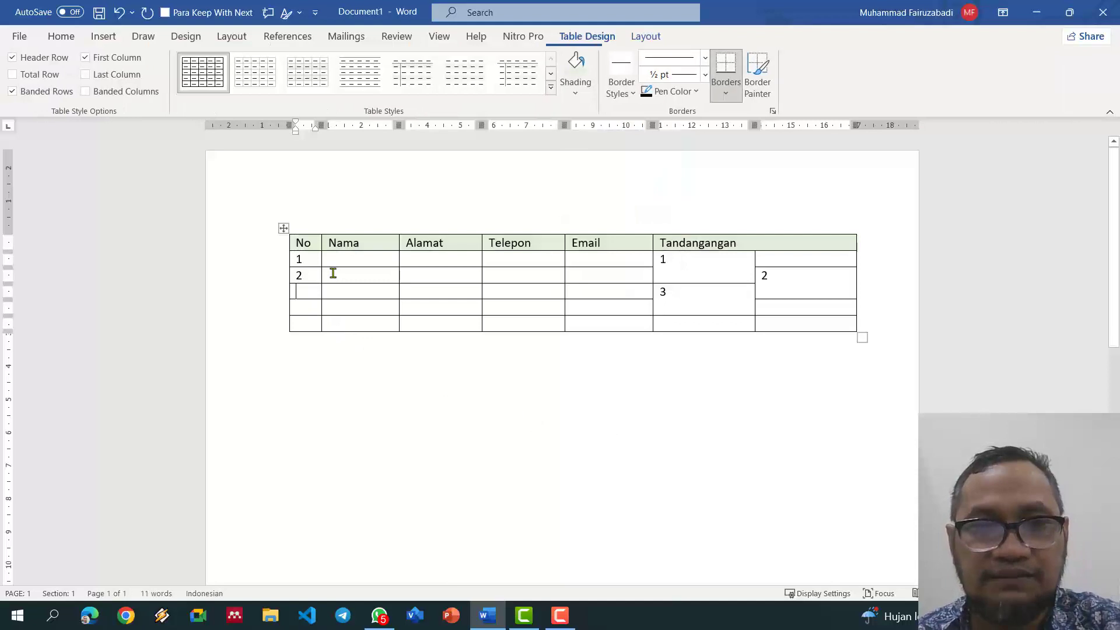
text(3)
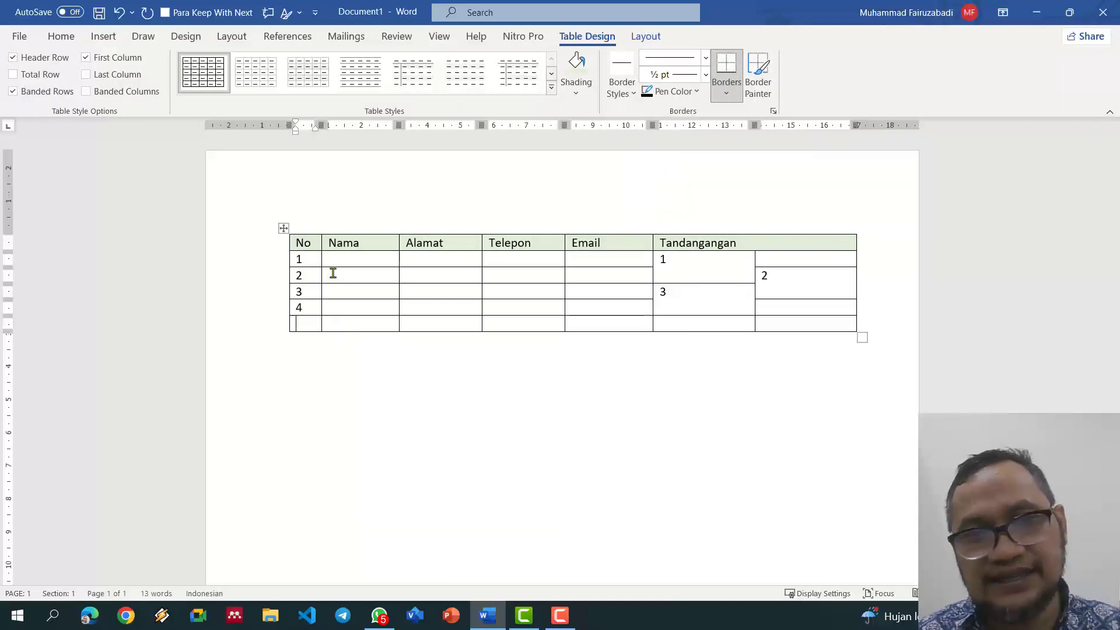
key(Down)
key(Up)
key(Up)
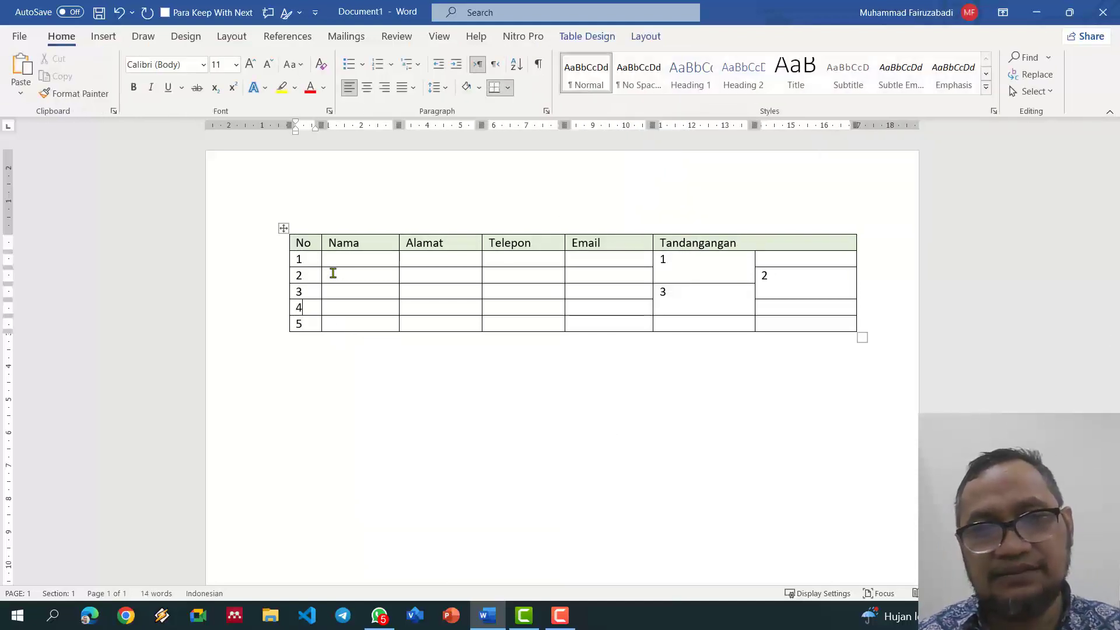
click(887, 319)
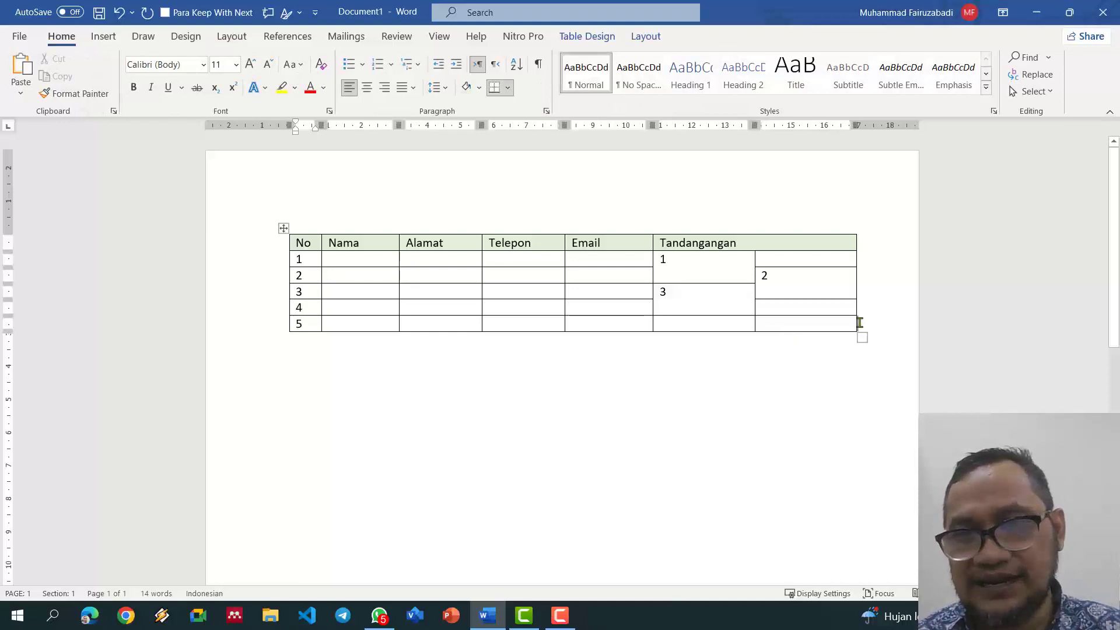
key(Return)
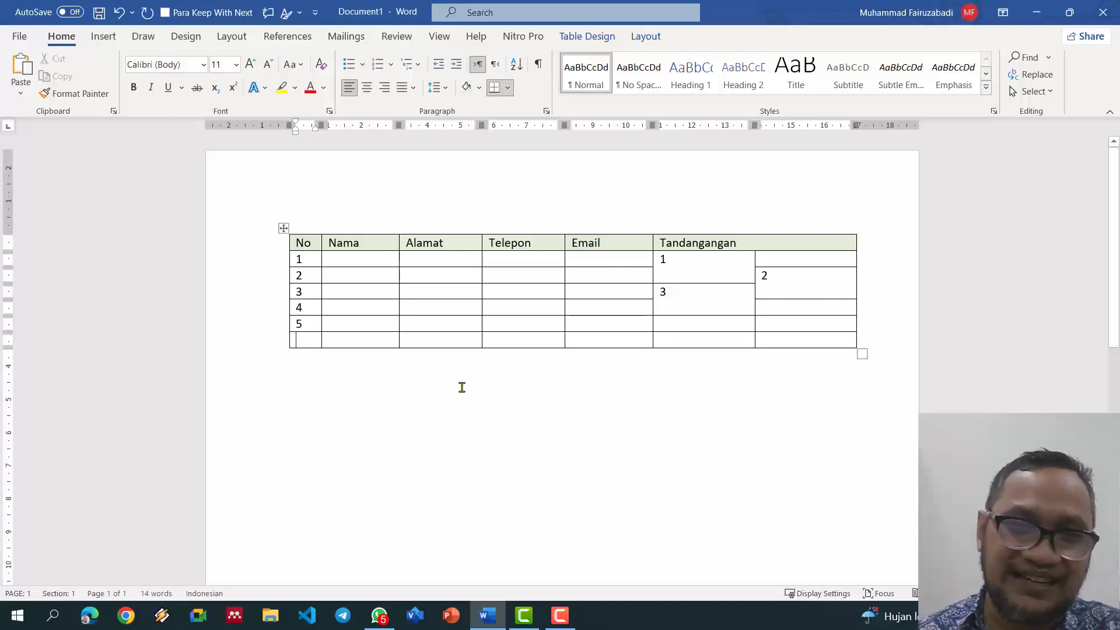
Step: Add rows below the last row and above row 5 to extend the table body
click(283, 348)
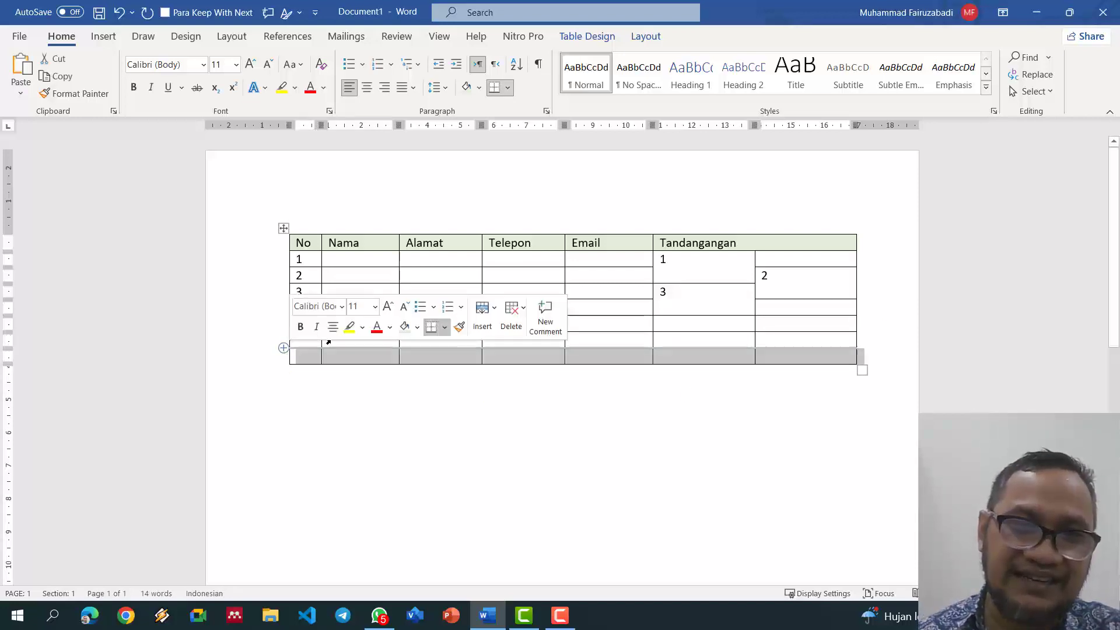
click(302, 361)
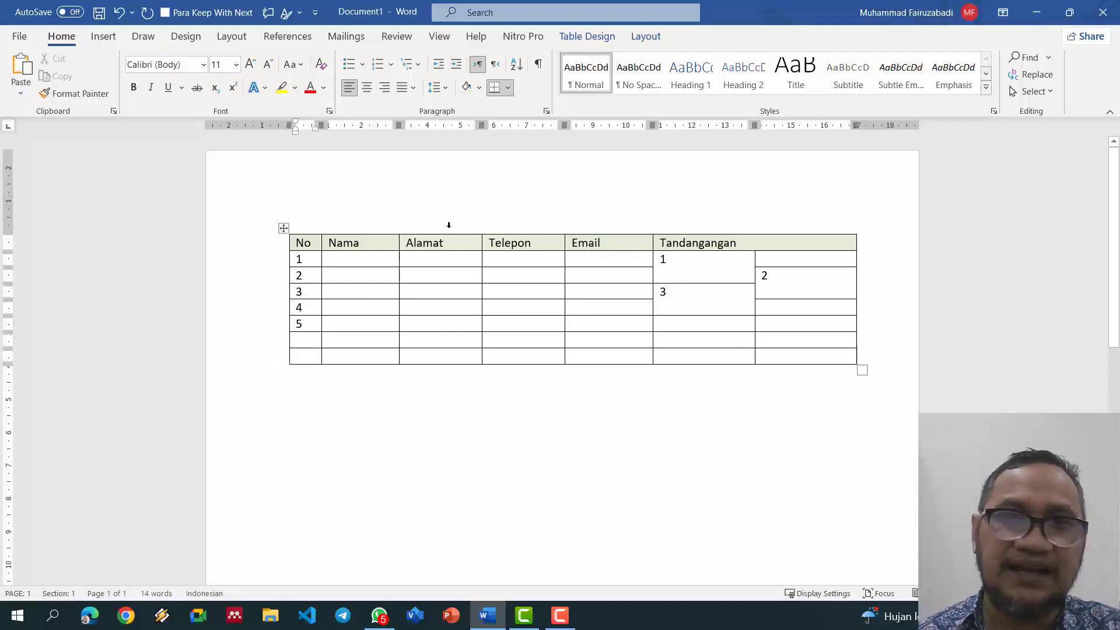
click(633, 40)
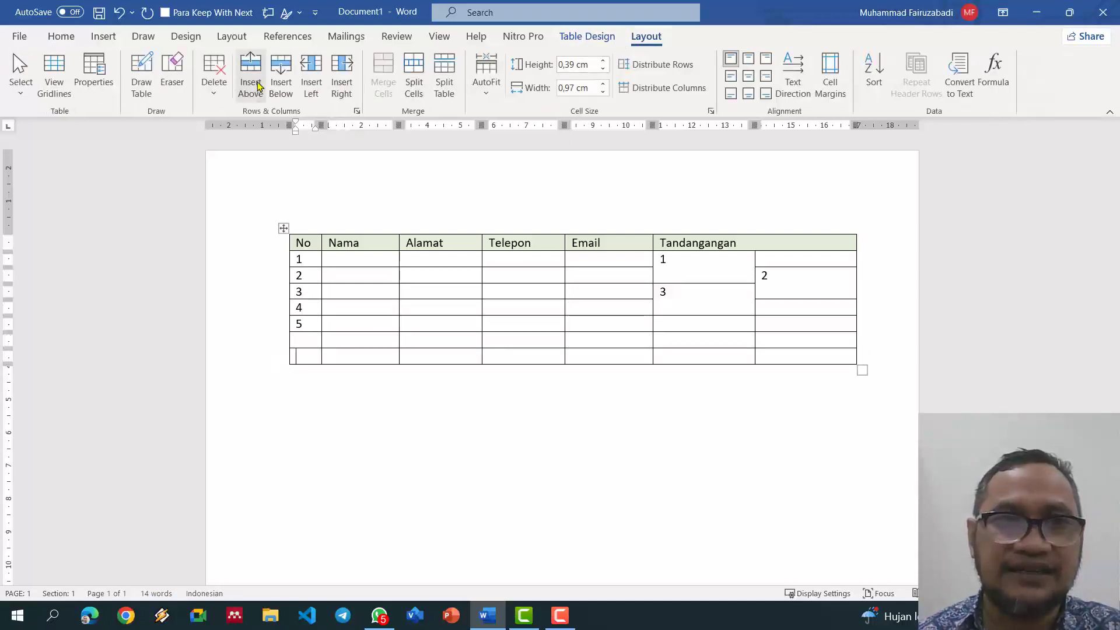
click(280, 76)
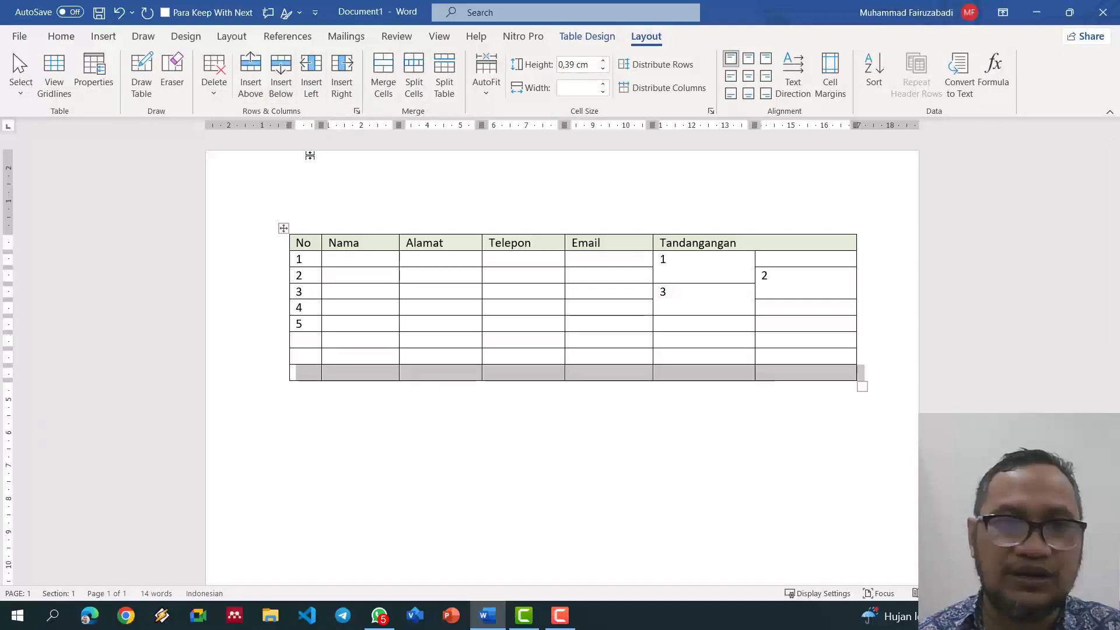
click(304, 323)
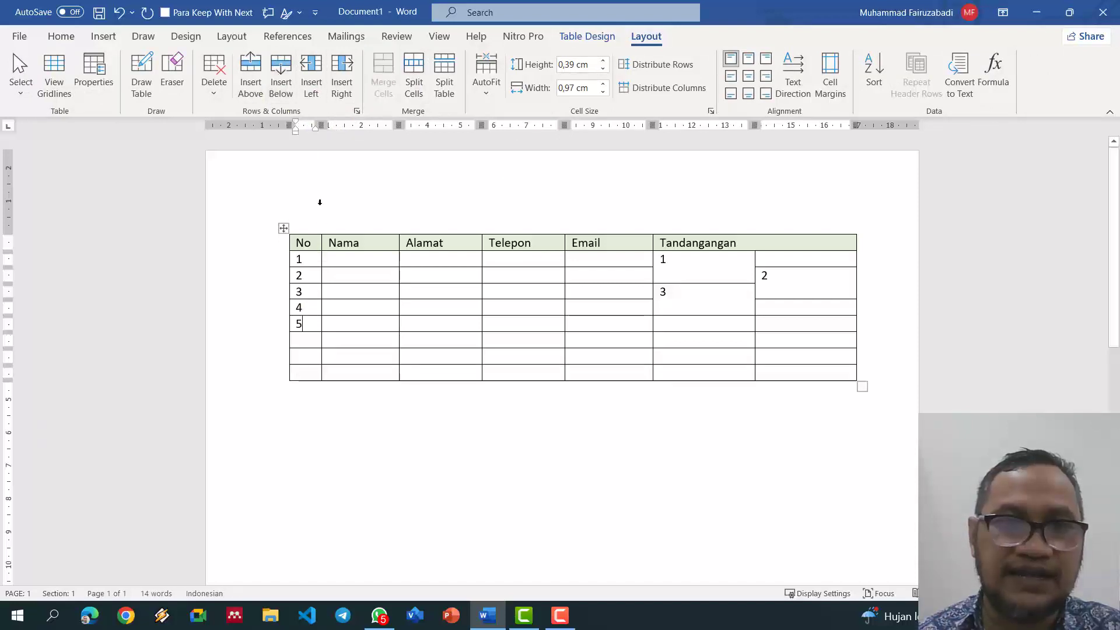
click(251, 71)
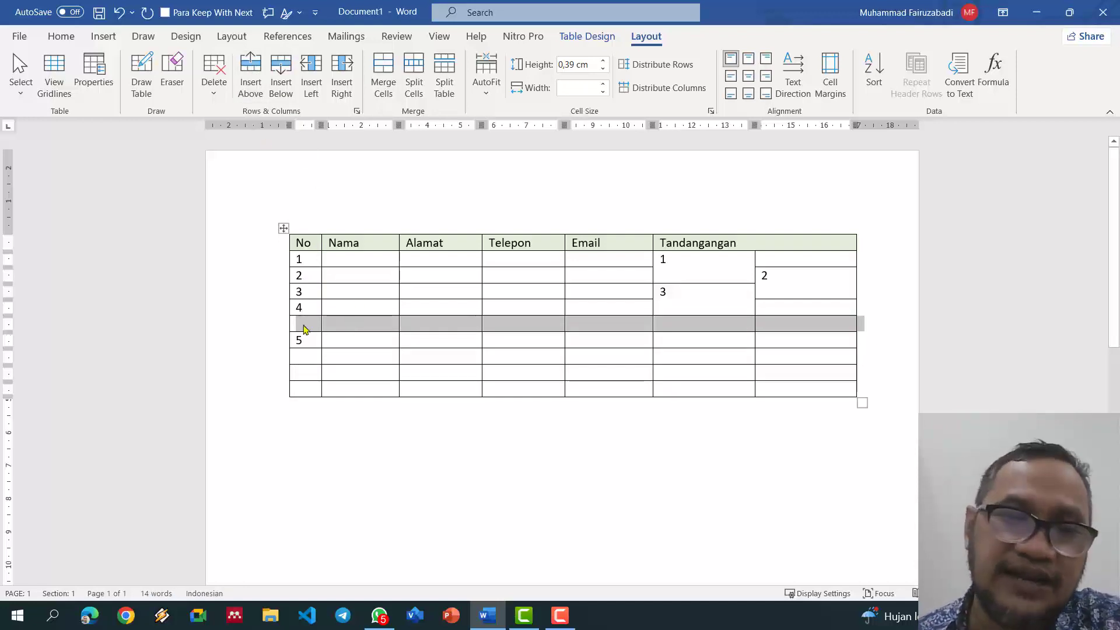
Step: Enter 5 in the new row's No cell, then select No cells 1 through 9
click(303, 324)
text(5)
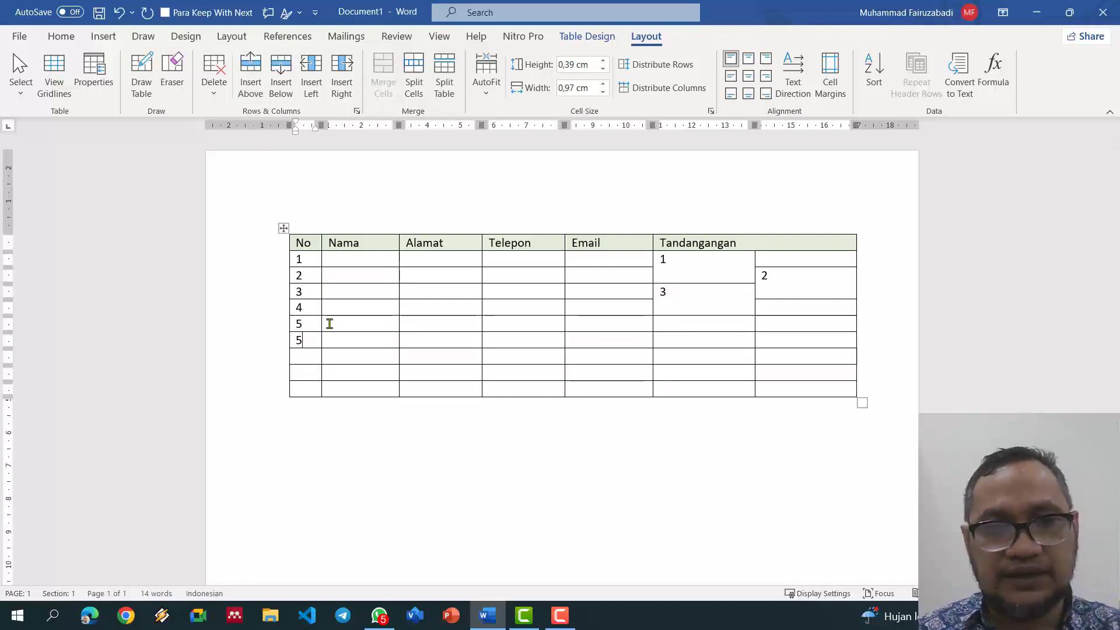
key(Down)
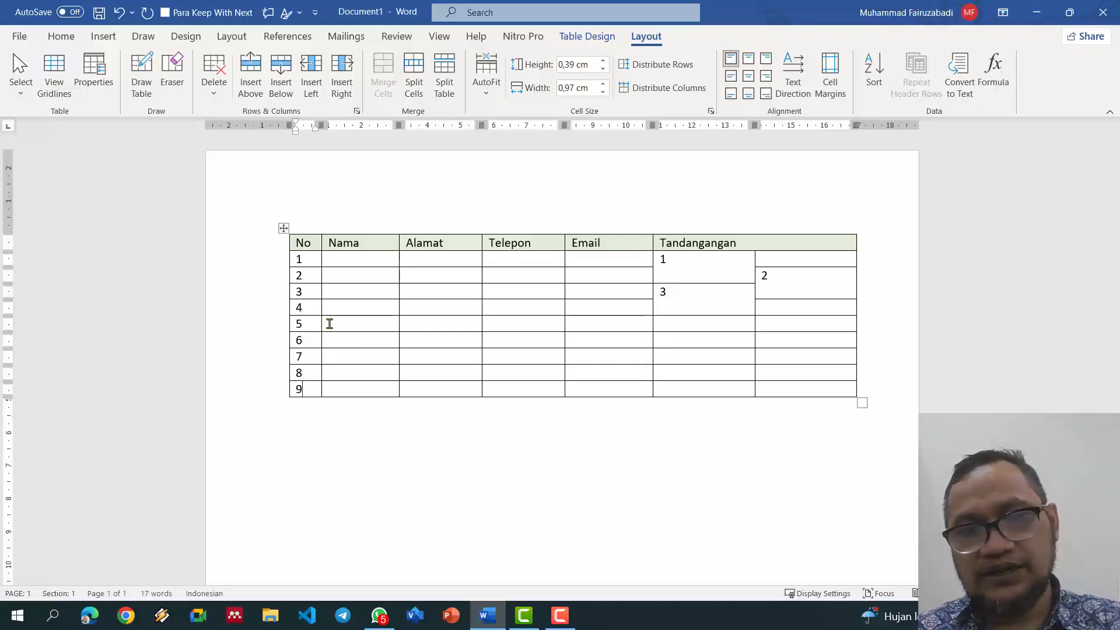
key(Down)
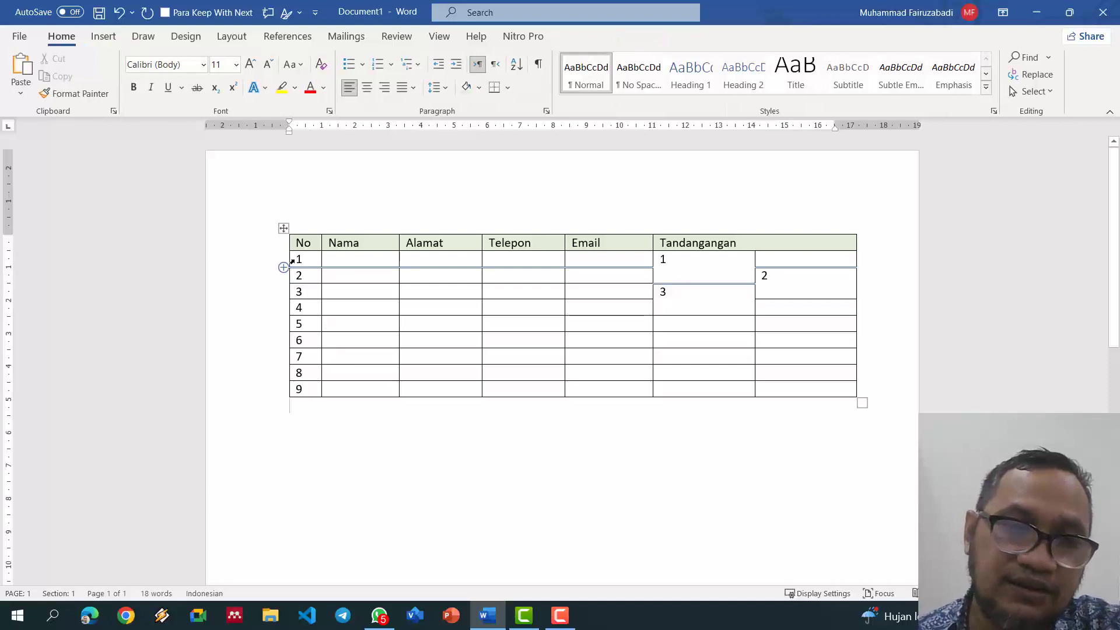
drag(305, 259, 312, 380)
Step: Clear the typed numbers and apply automatic numbering 1–9 to the No cells
key(Delete)
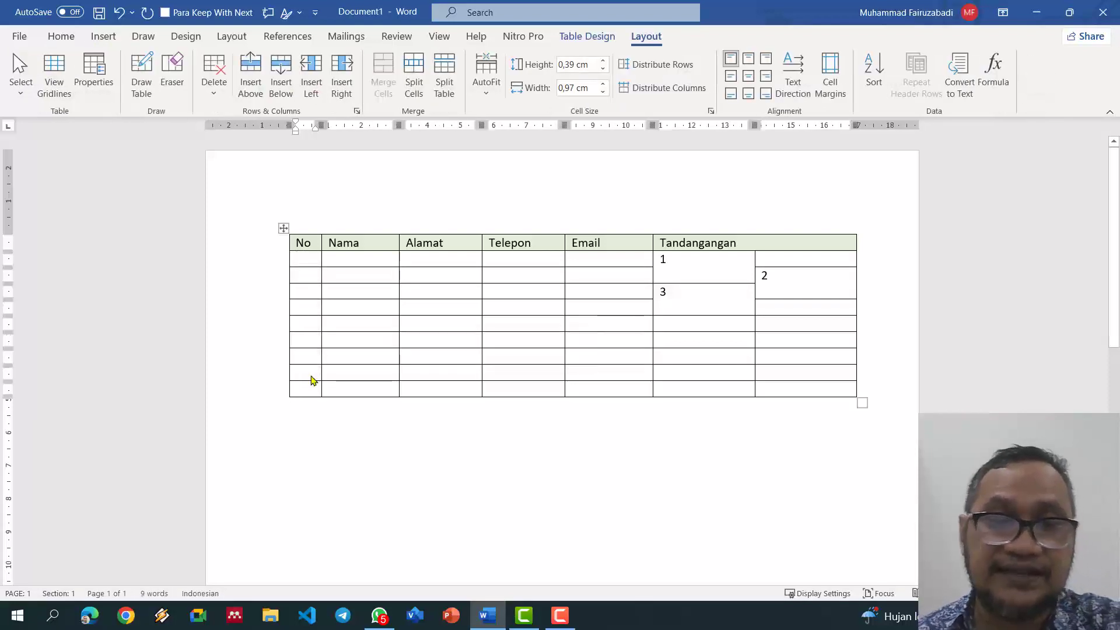
shift+click(303, 386)
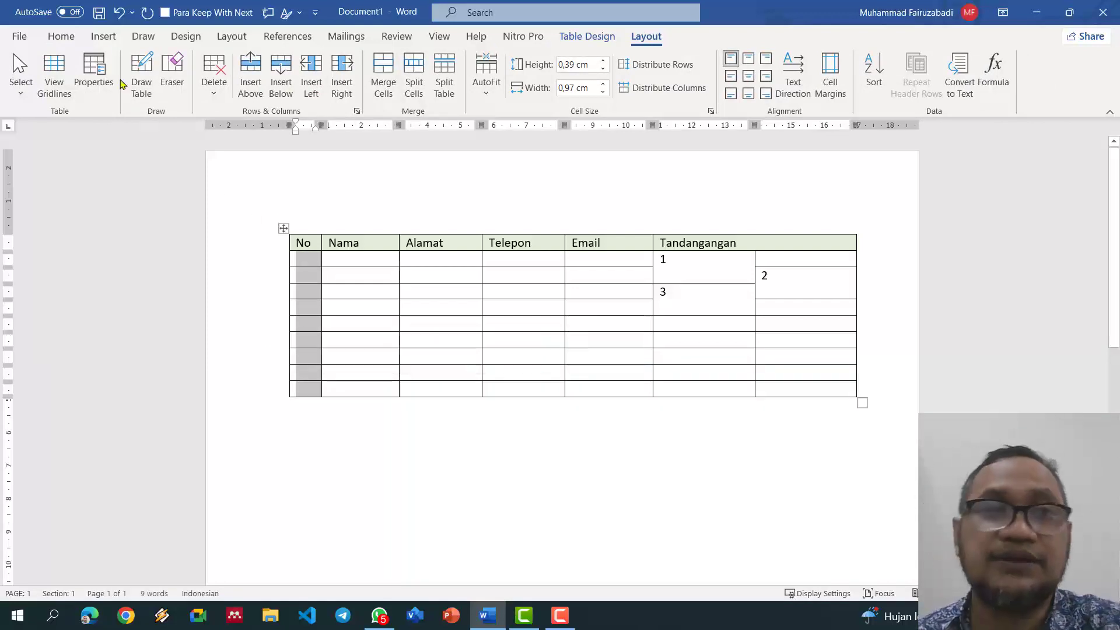
click(60, 36)
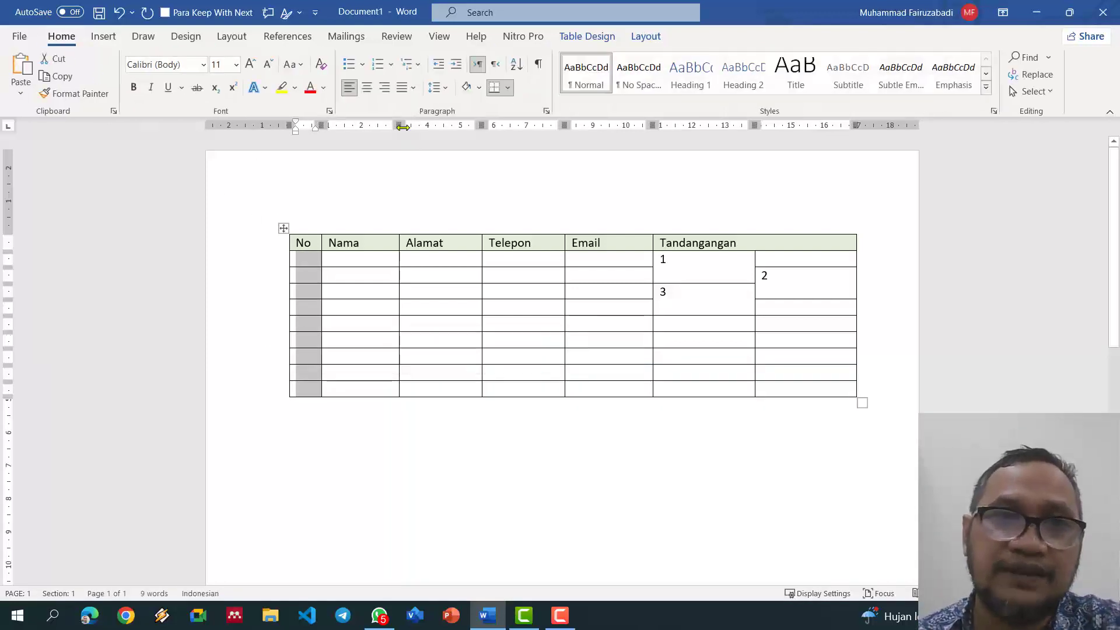
click(391, 64)
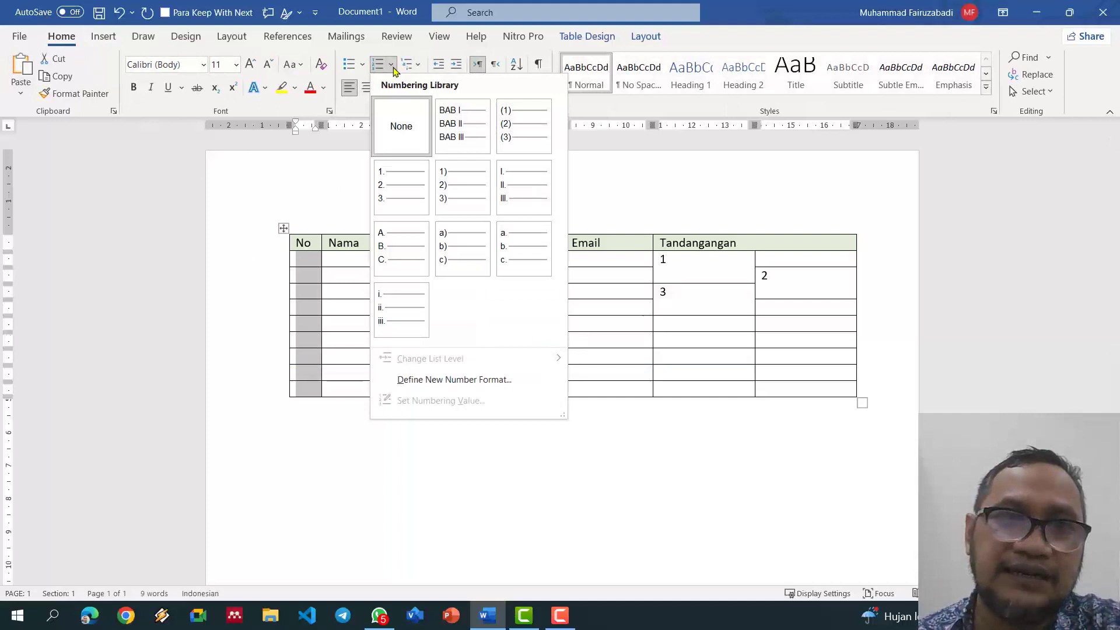
click(400, 186)
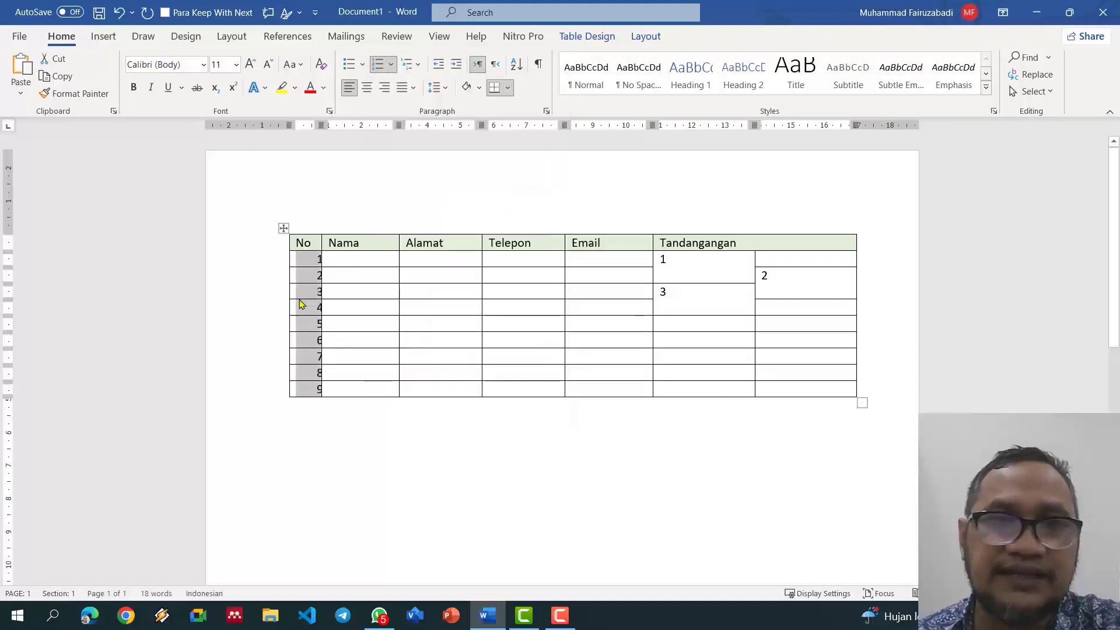
Step: Set the numbered cells' left indent from 0,63 cm to 0 with no hanging indent
click(546, 111)
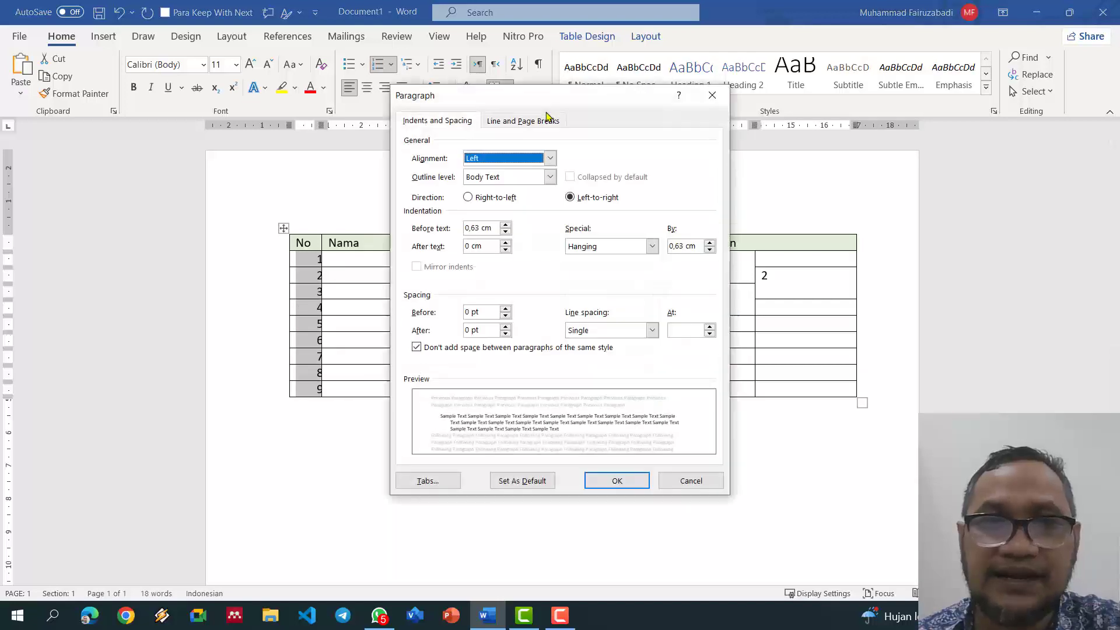
click(617, 247)
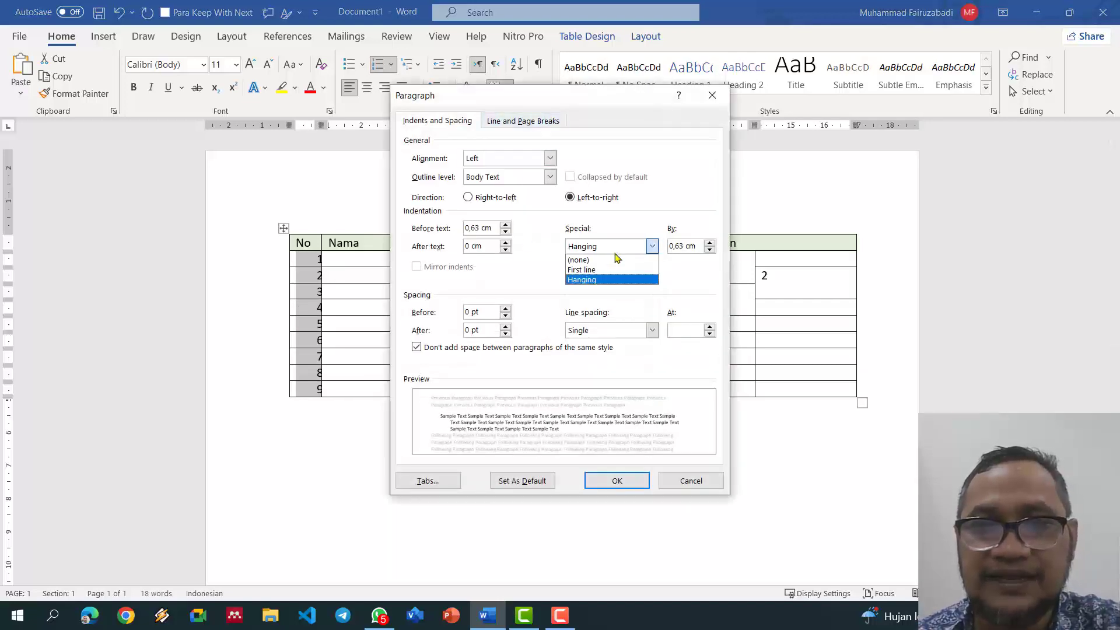
click(617, 260)
double_click(483, 228)
triple_click(482, 232)
text(0)
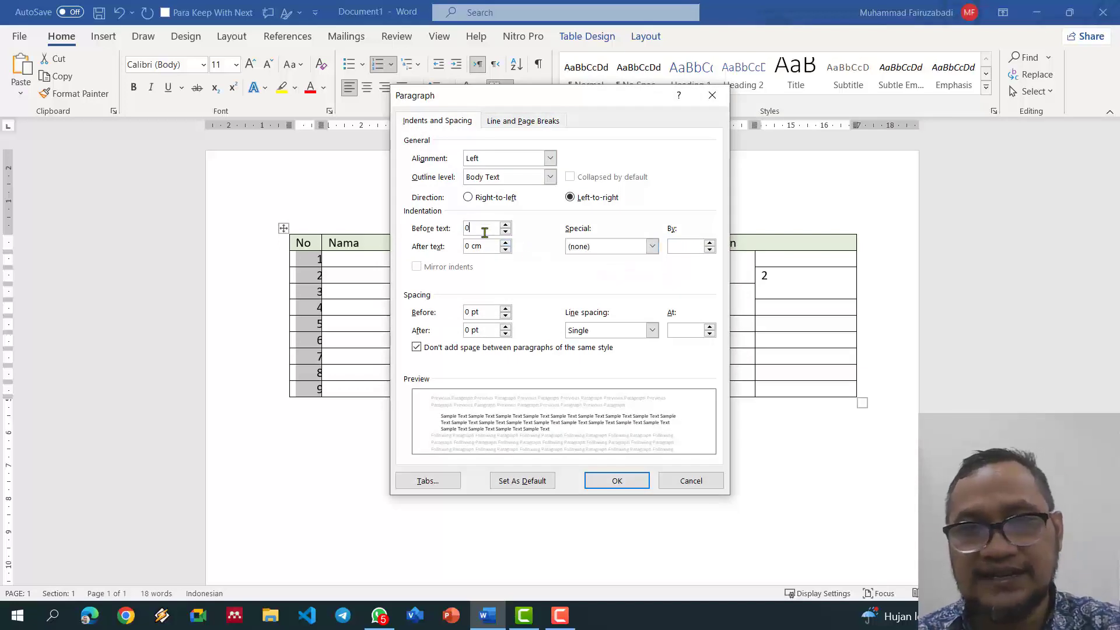
click(628, 480)
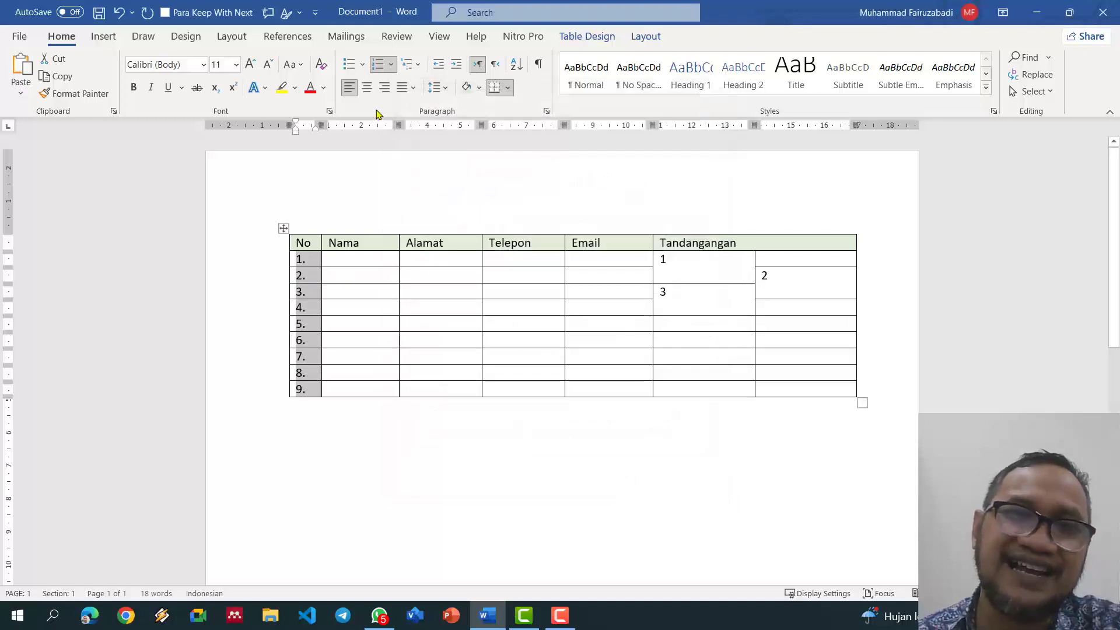
Step: Define a new number format that drops the period after each number
click(392, 65)
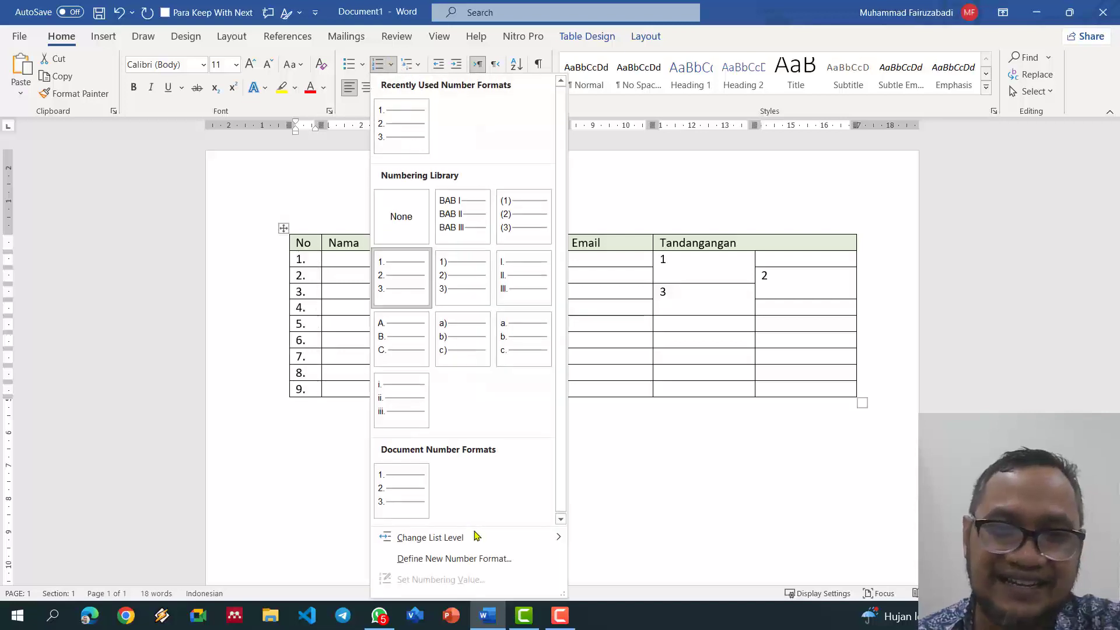
click(473, 555)
click(505, 224)
key(BackSpace)
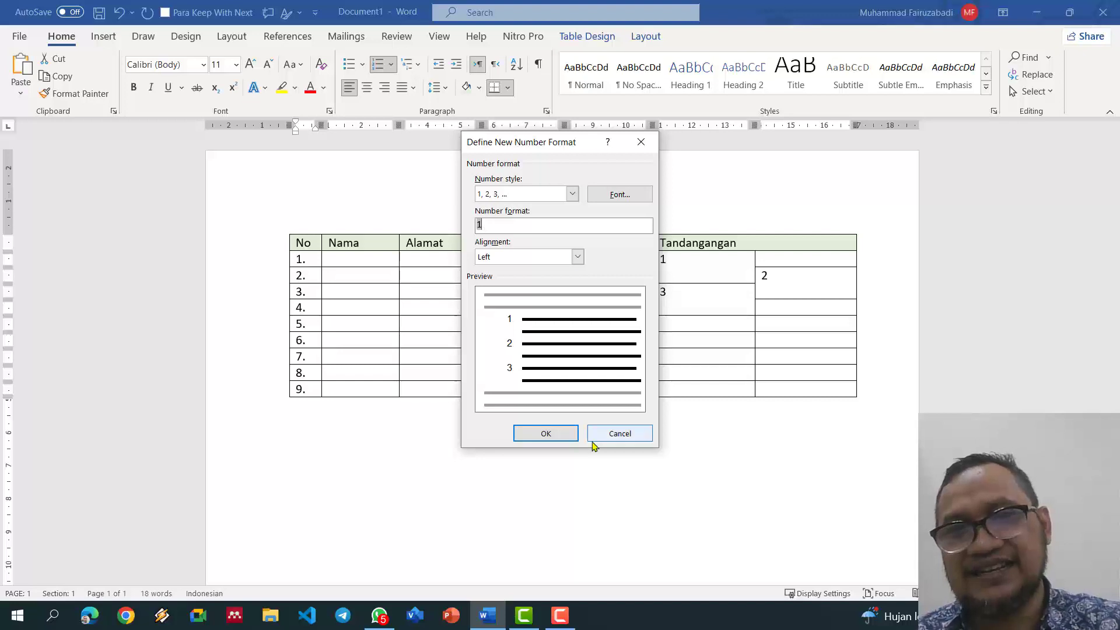
click(546, 433)
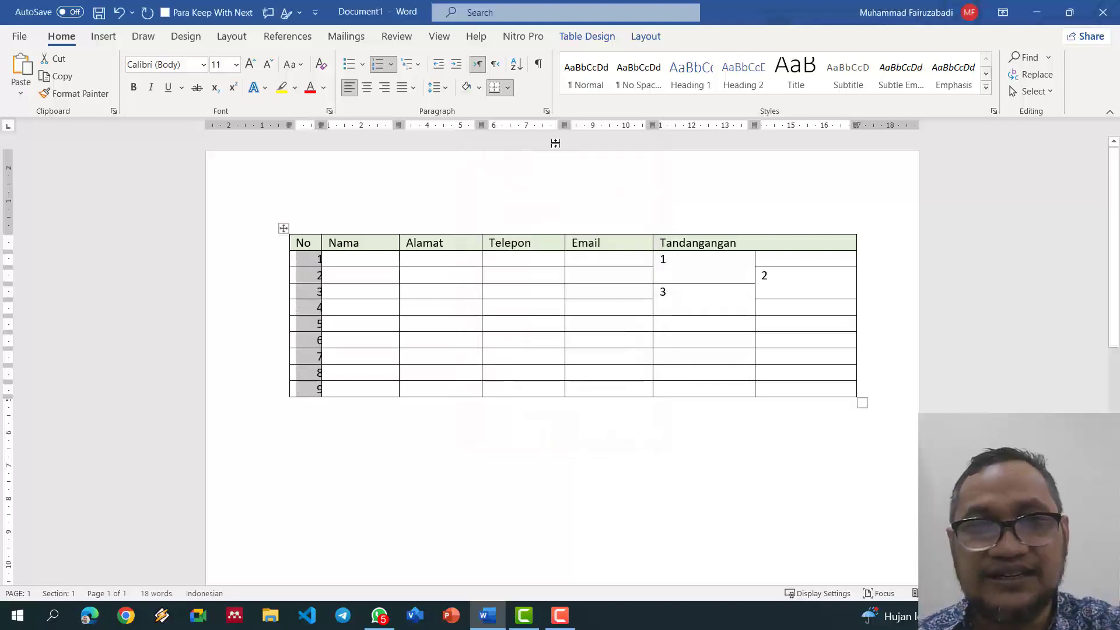
Step: Reapply Special (none) and 0 Before text indent to the renumbered No column
click(546, 111)
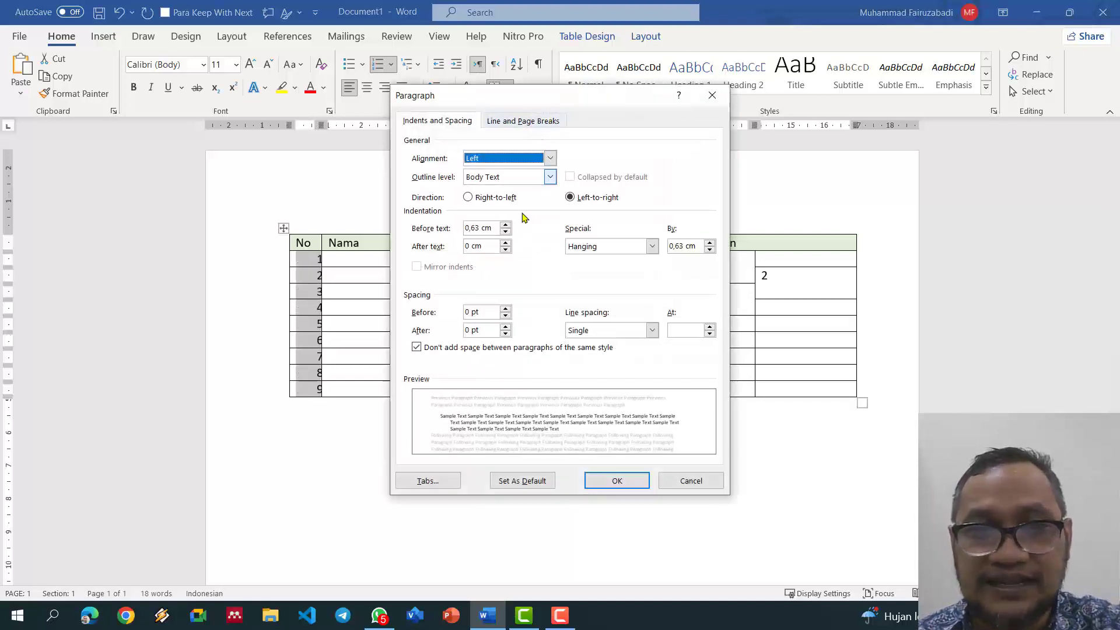
click(582, 247)
click(586, 260)
double_click(473, 228)
text(0)
click(634, 473)
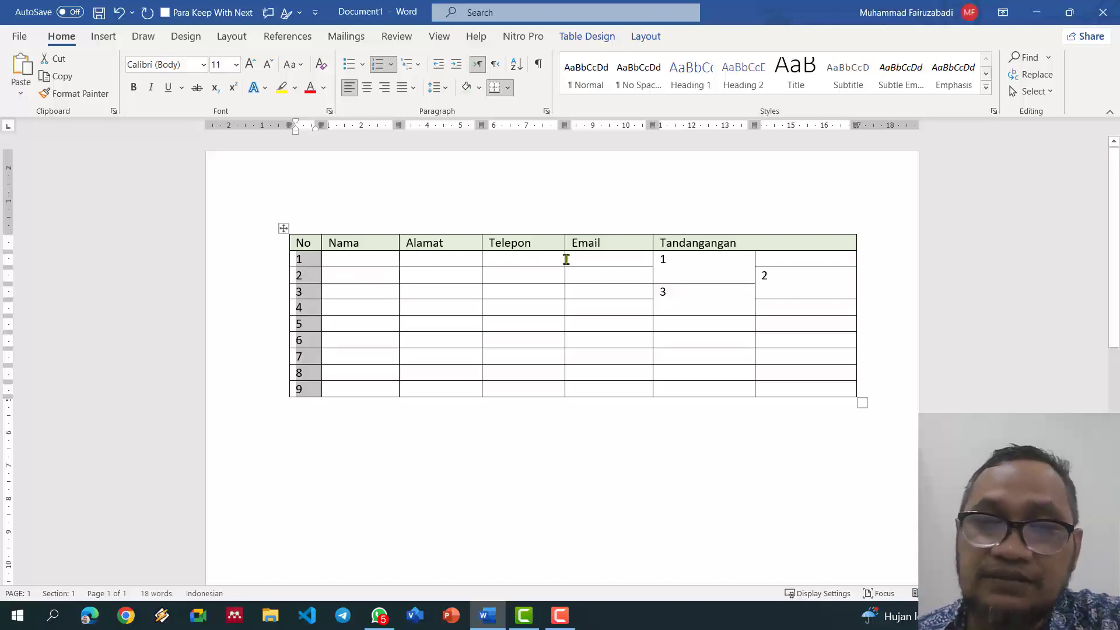
Step: Widen the Email column and pull the table's right edge inward
click(686, 231)
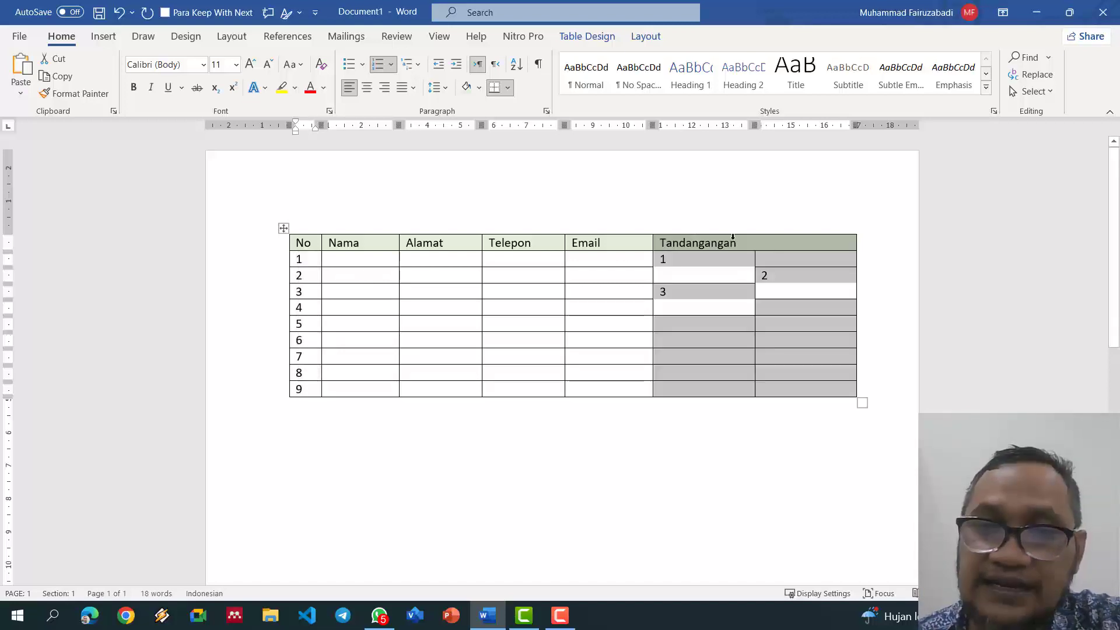
click(589, 241)
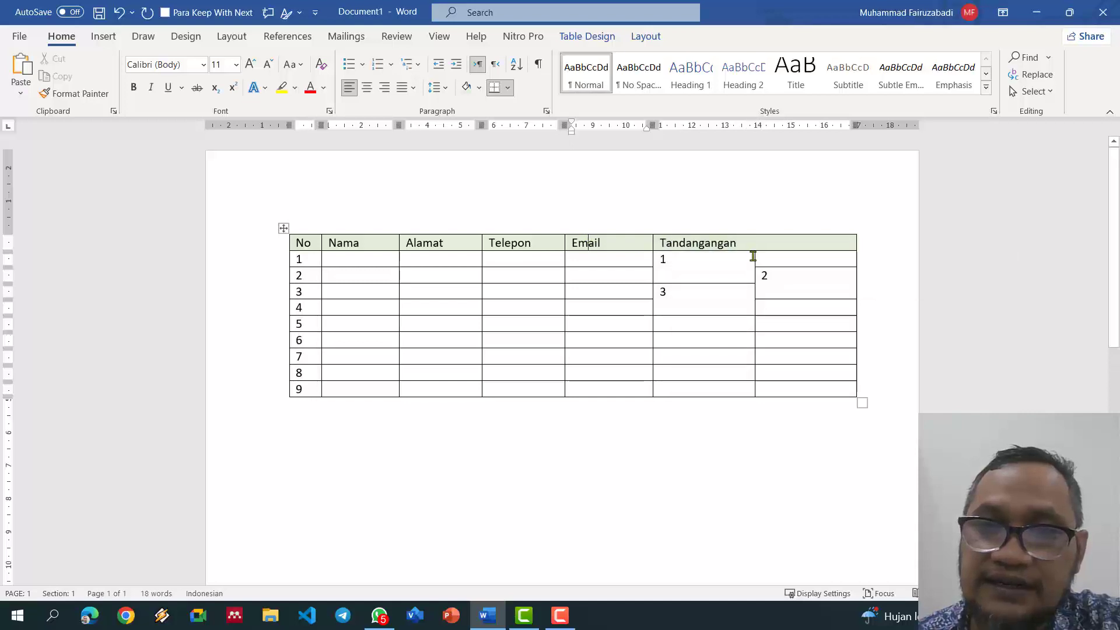
drag(653, 239, 685, 239)
drag(889, 125, 819, 125)
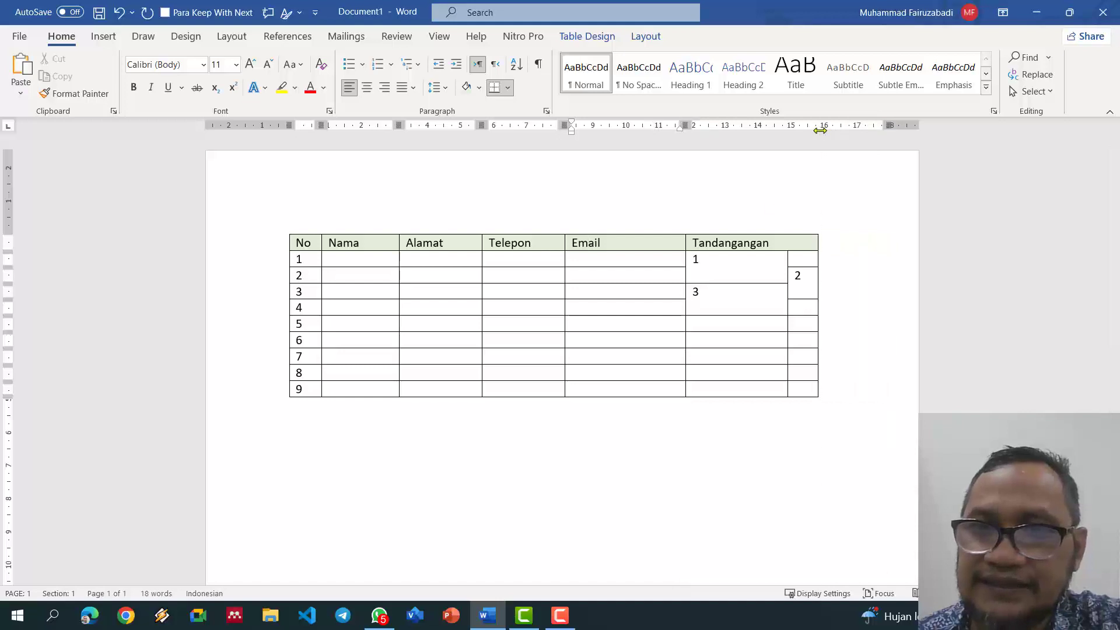
Step: Distribute the two Tandangangan columns to equal width across rows 1–9
drag(736, 257, 801, 396)
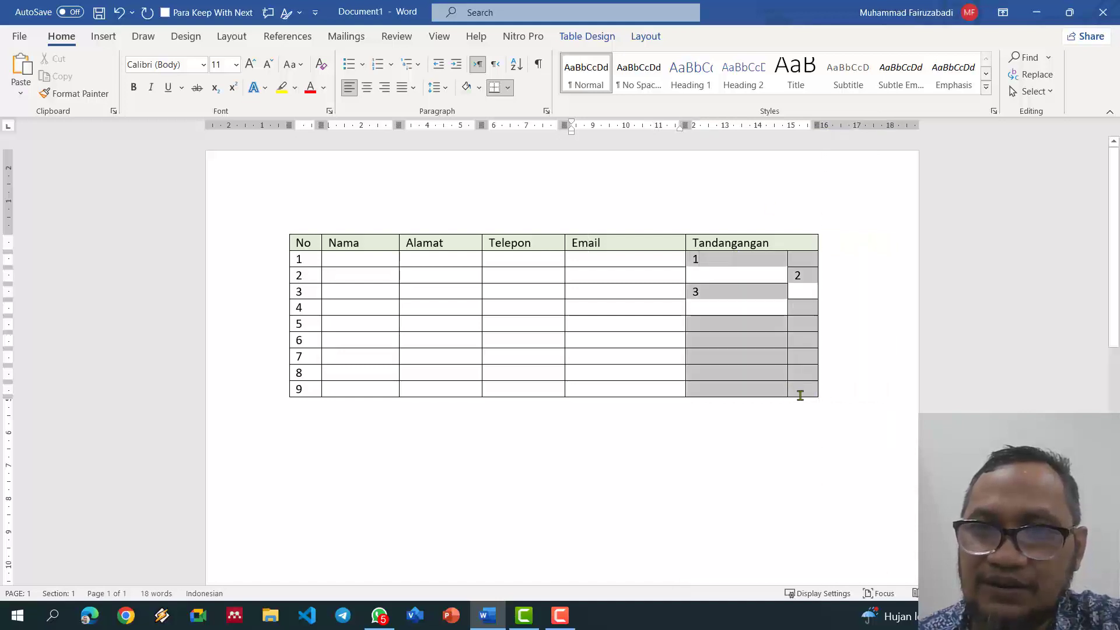
click(598, 36)
click(630, 37)
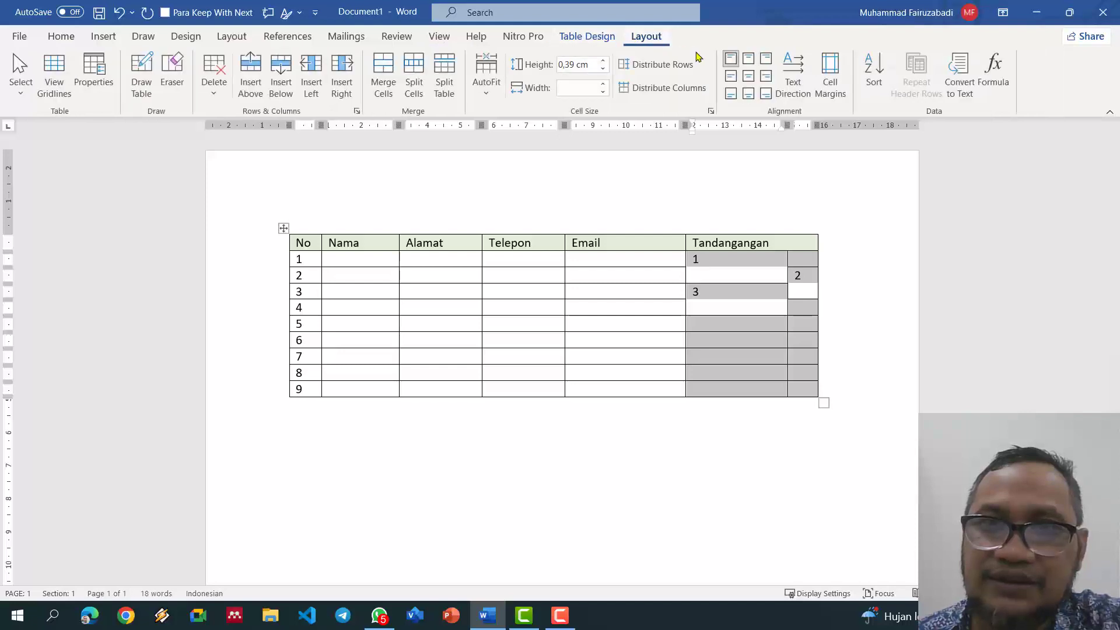
click(679, 85)
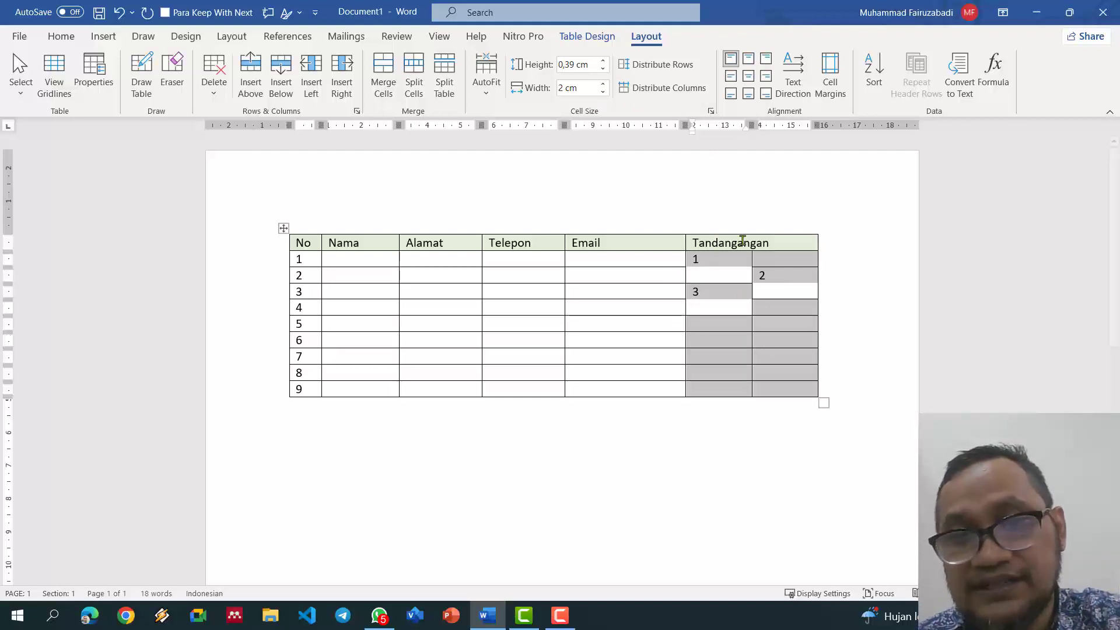
click(705, 308)
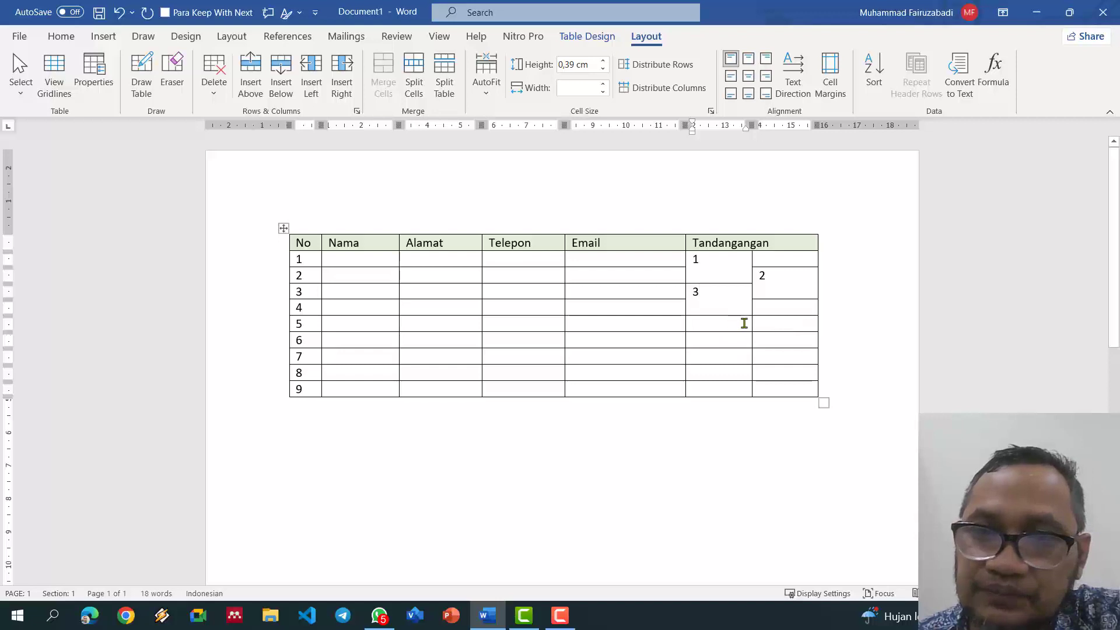
Step: Merge staggered Tandangangan cells: right rows 4–5, left 5–6, left 7–8, right 8–9
drag(780, 312, 780, 323)
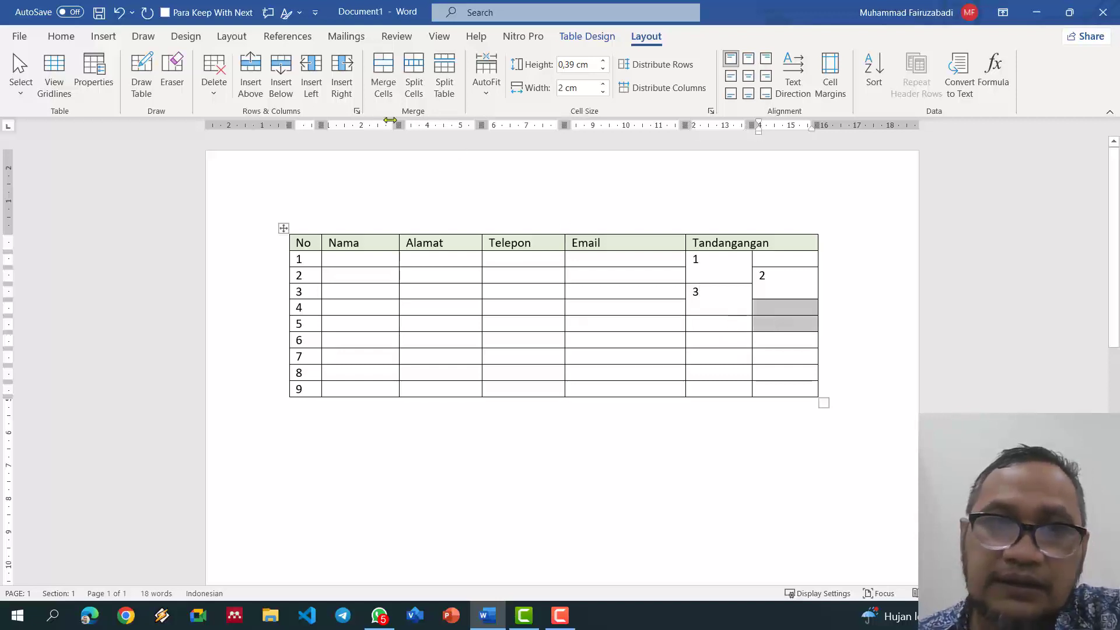
click(384, 76)
drag(737, 328, 730, 374)
click(384, 76)
click(389, 85)
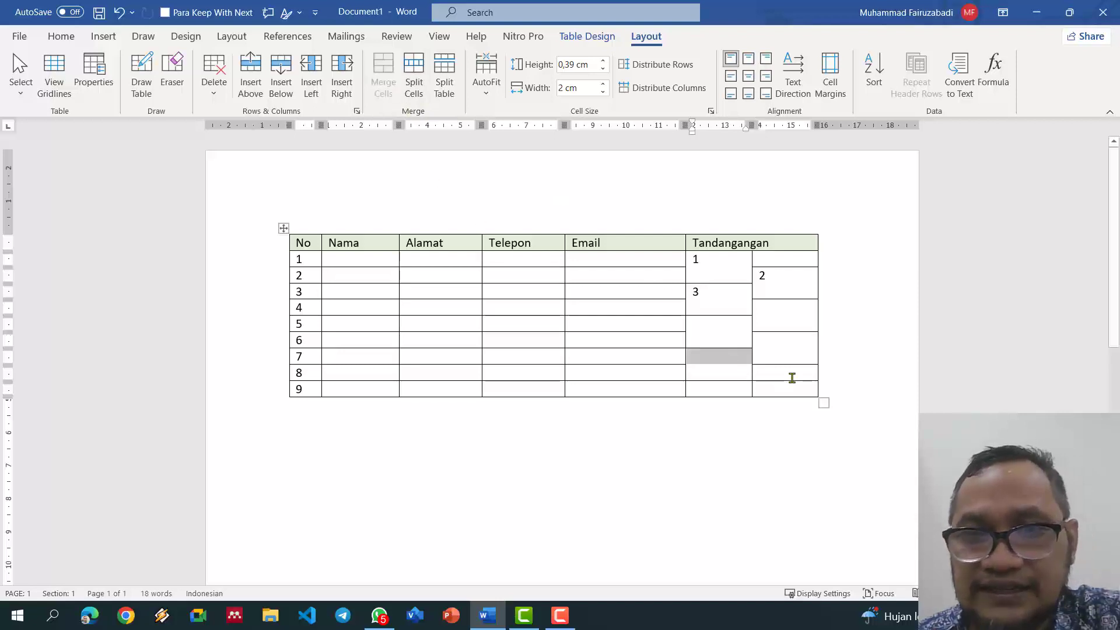
drag(791, 373, 792, 388)
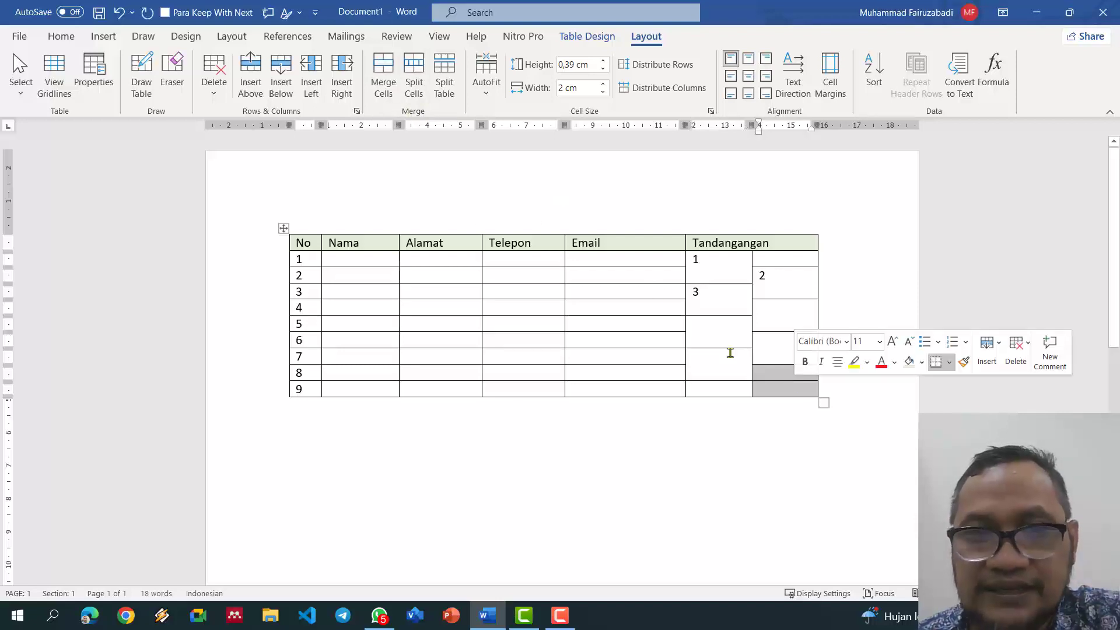
click(383, 83)
Step: Add row 10 below row 9 and merge the left Tandangangan cells of rows 9–10
click(849, 387)
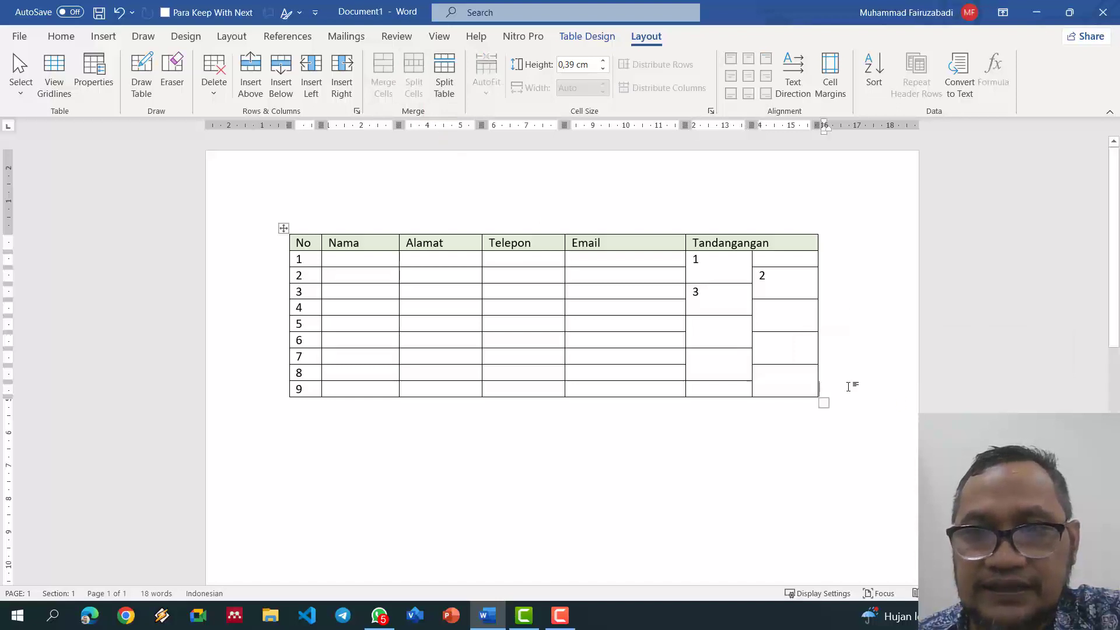
key(Return)
text(10)
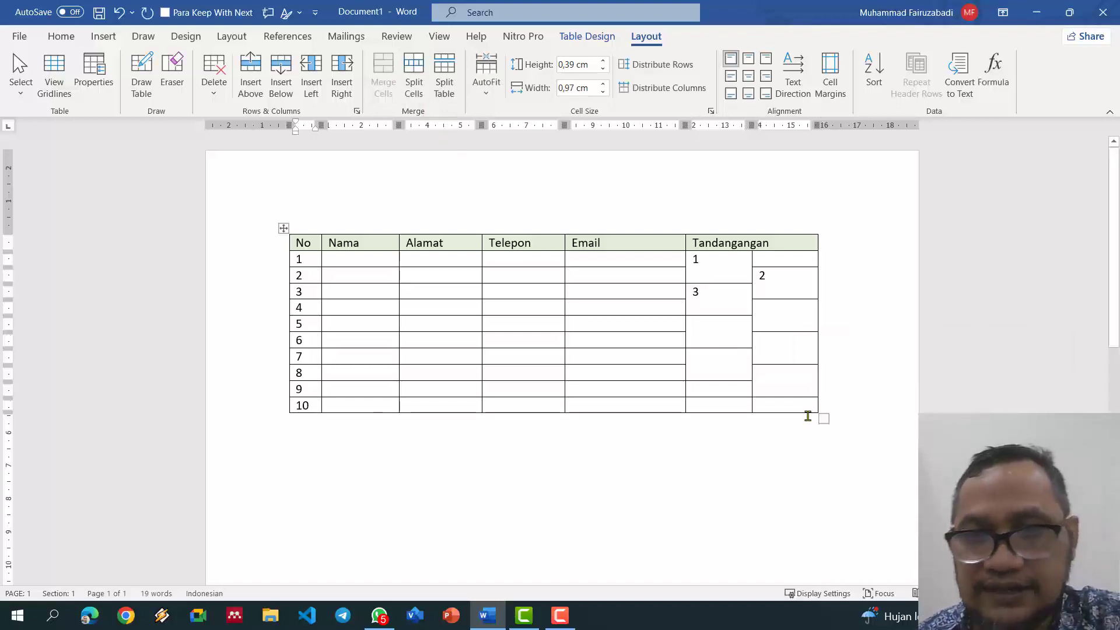
drag(735, 390, 737, 401)
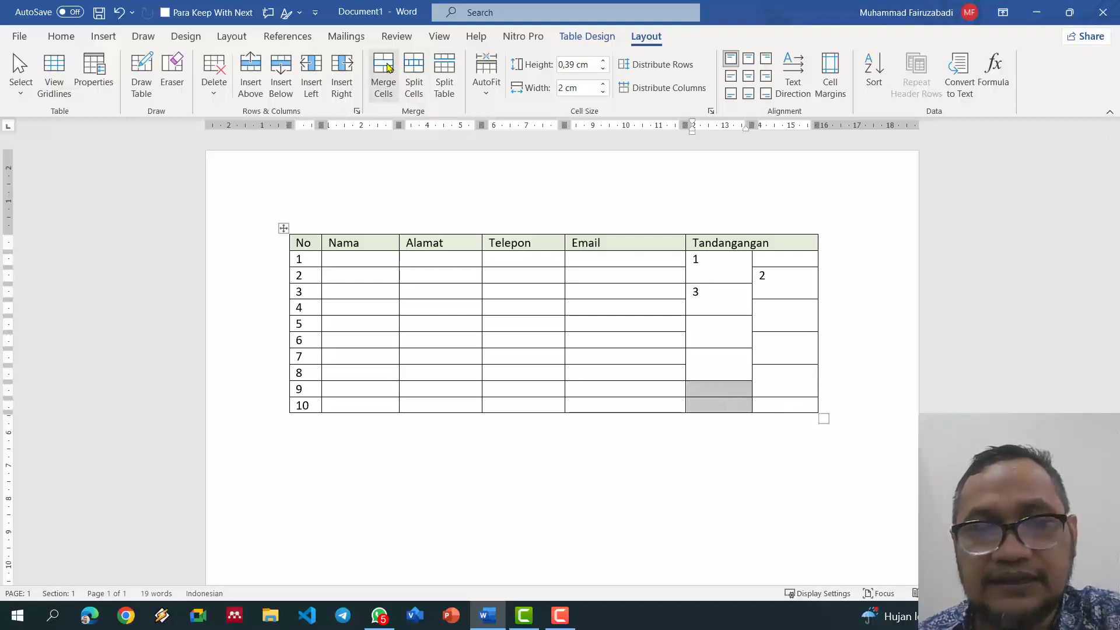
click(383, 82)
Step: Add an empty row below row 10 and merge the last-column cells of rows 10–11
click(825, 392)
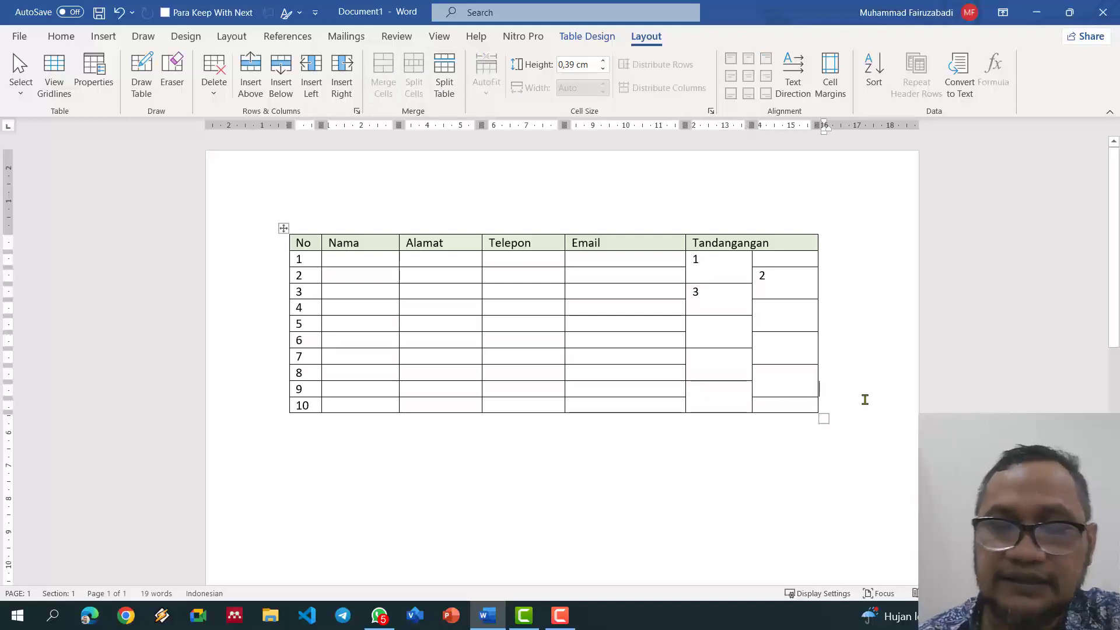
key(Down)
key(Tab)
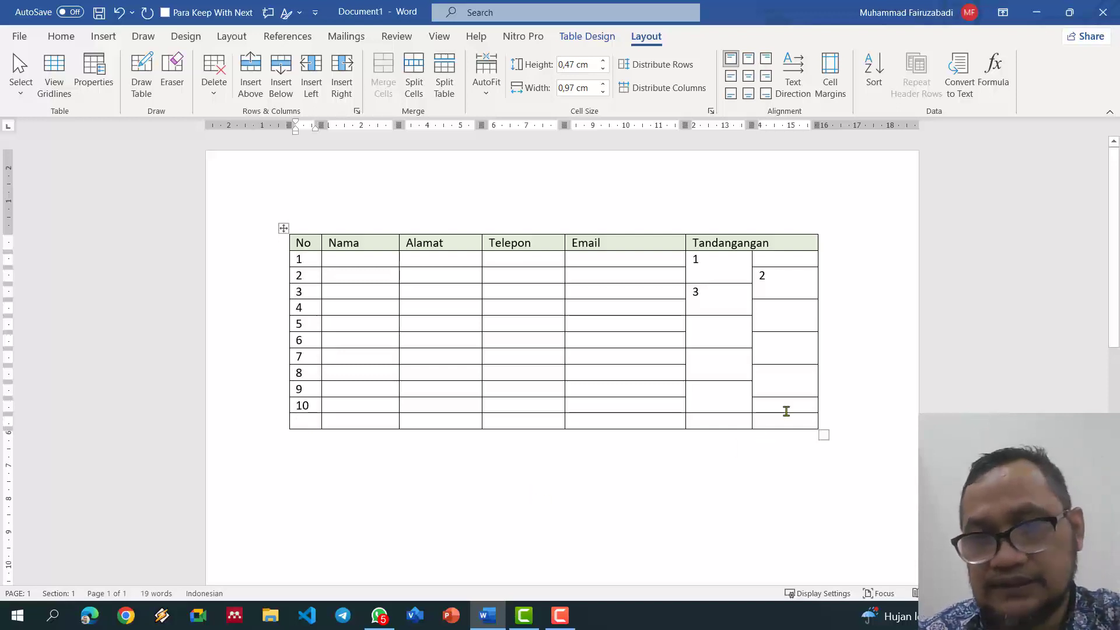
drag(784, 409, 790, 421)
click(397, 78)
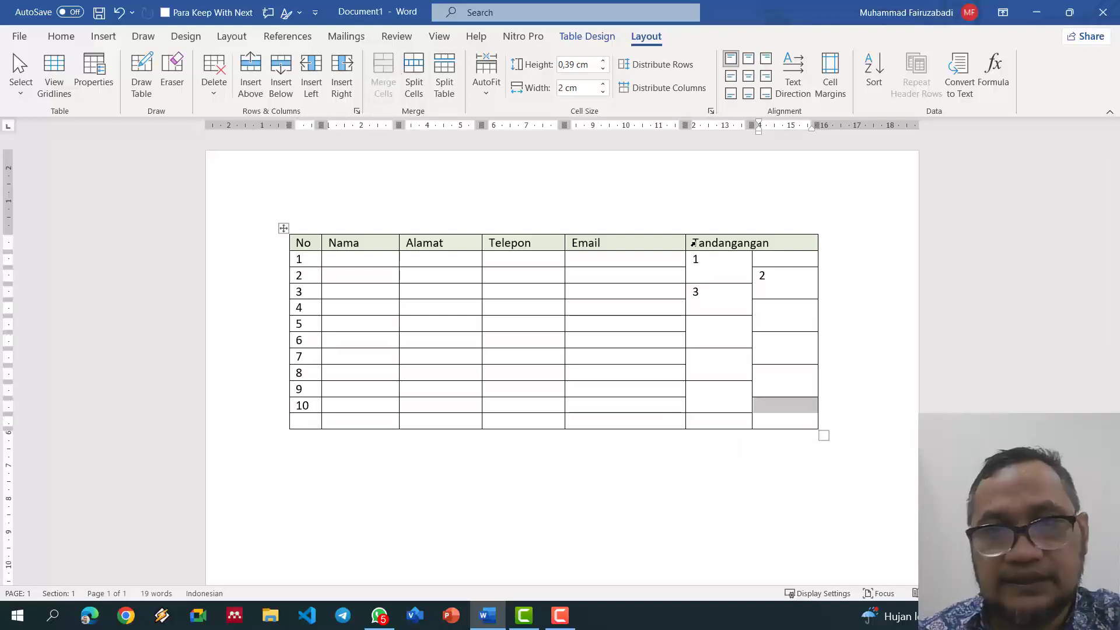
Step: Select the entire table
click(782, 258)
key(ctrl+a)
click(587, 36)
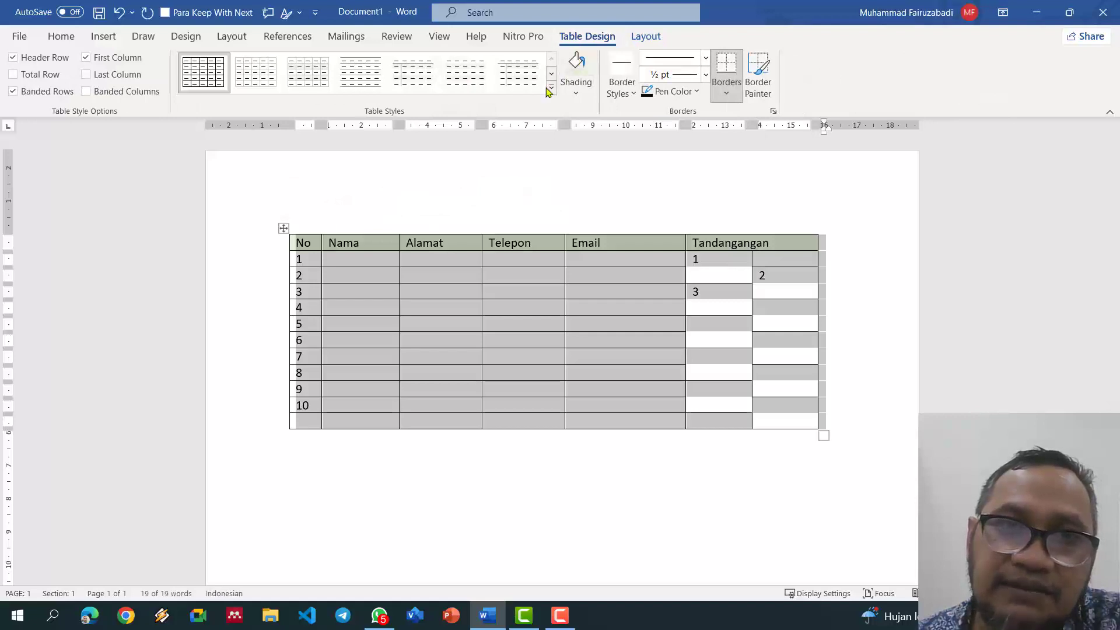
Step: Expand the Table Styles gallery to show the Plain, Grid and List Tables styles
click(551, 89)
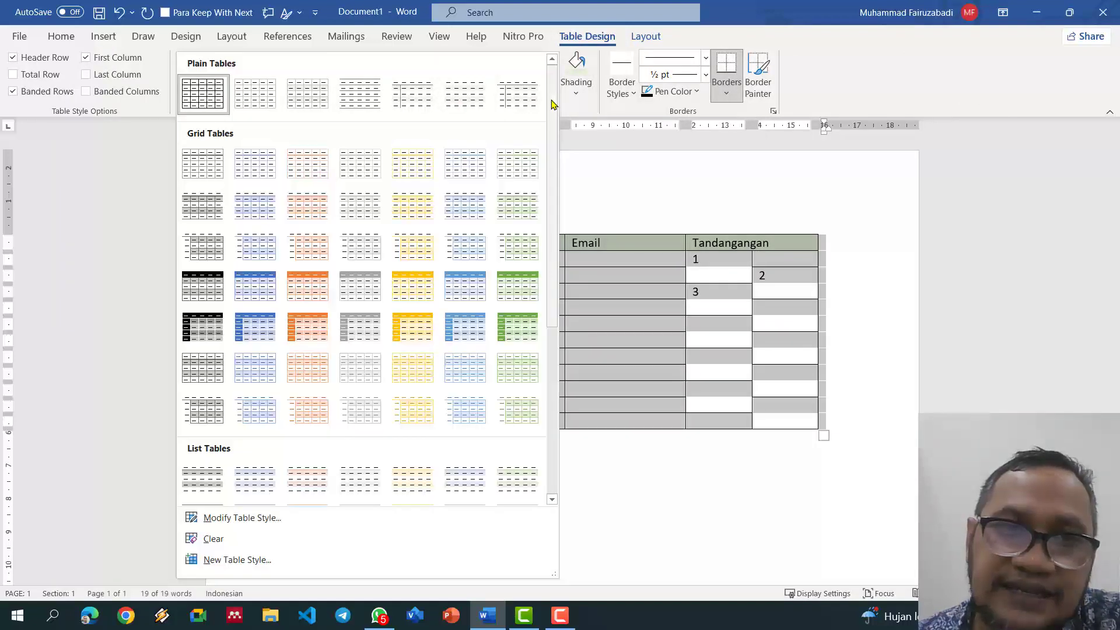
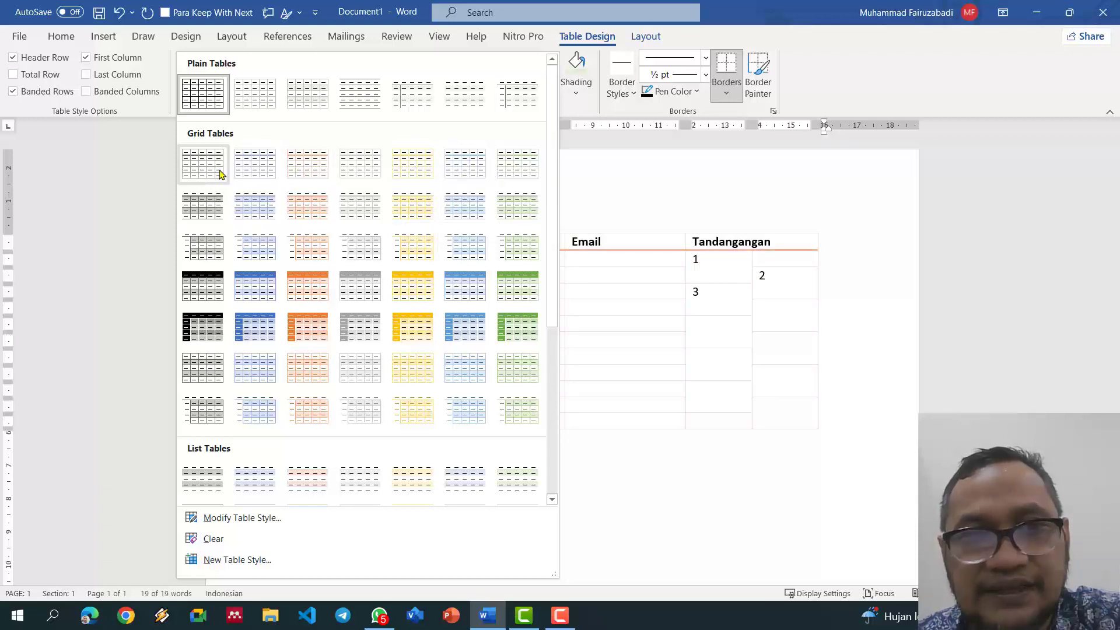
Step: Apply a light grid table style, then split the table at its first row to add a blank line above
click(513, 179)
click(628, 470)
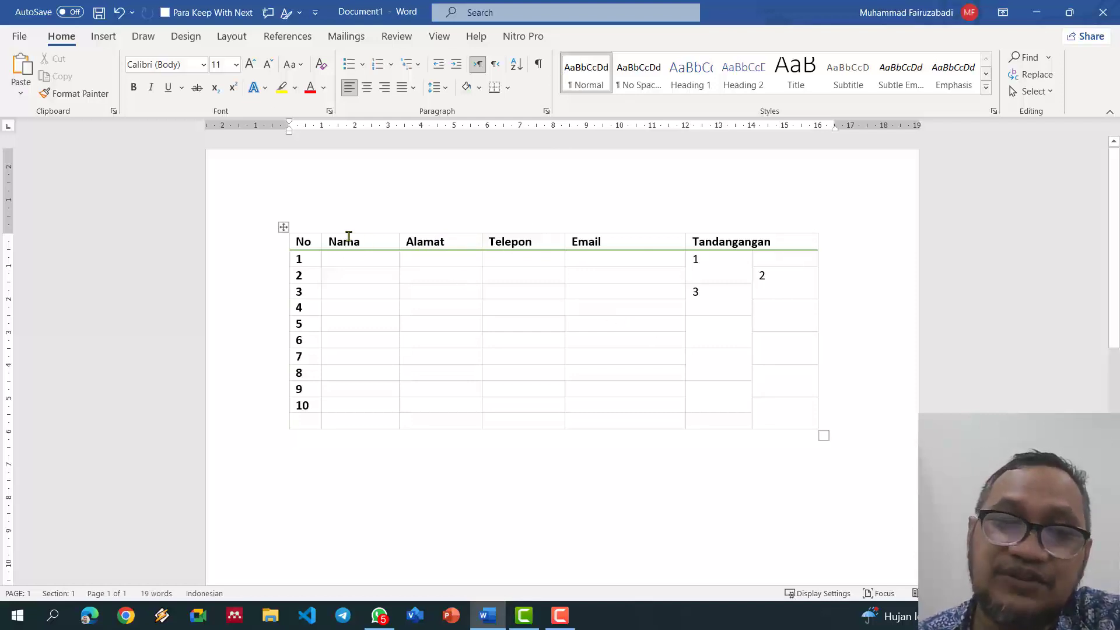
click(309, 242)
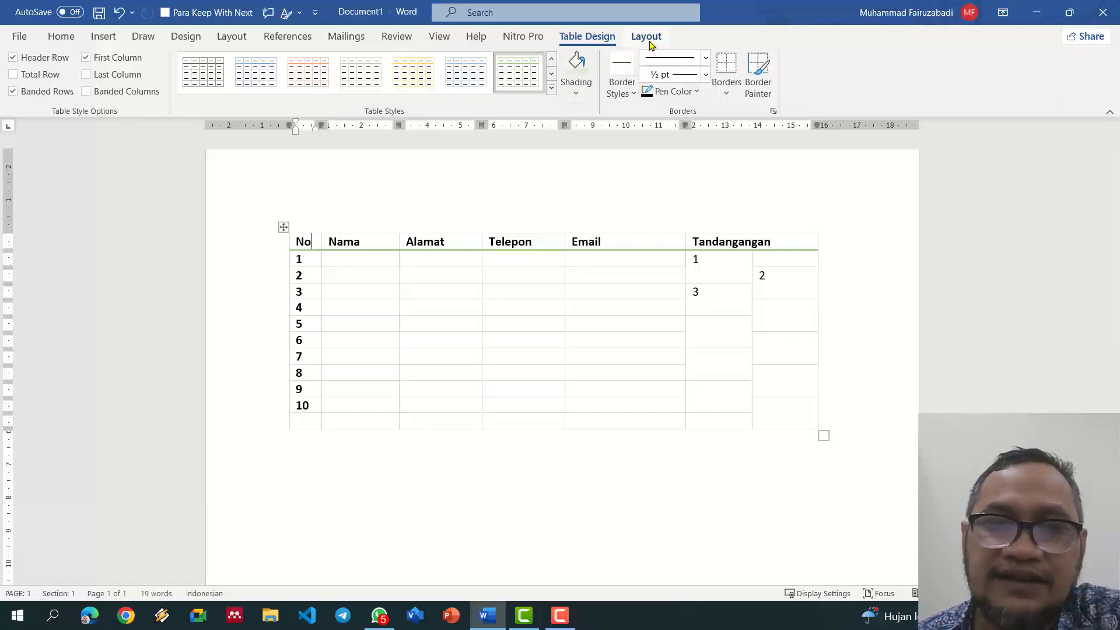
click(647, 38)
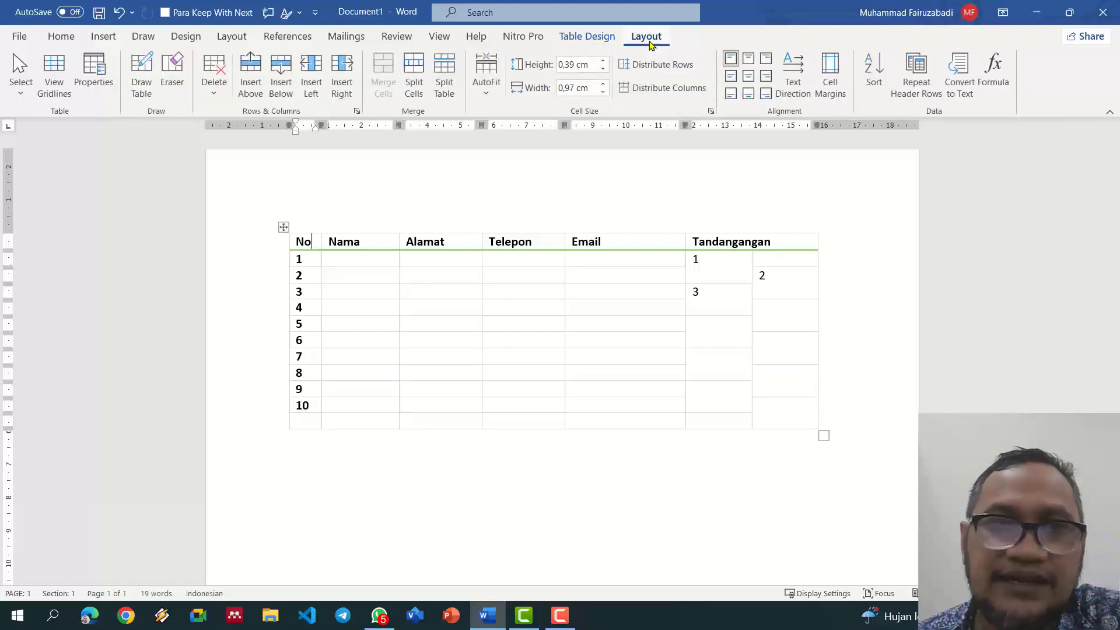
click(455, 78)
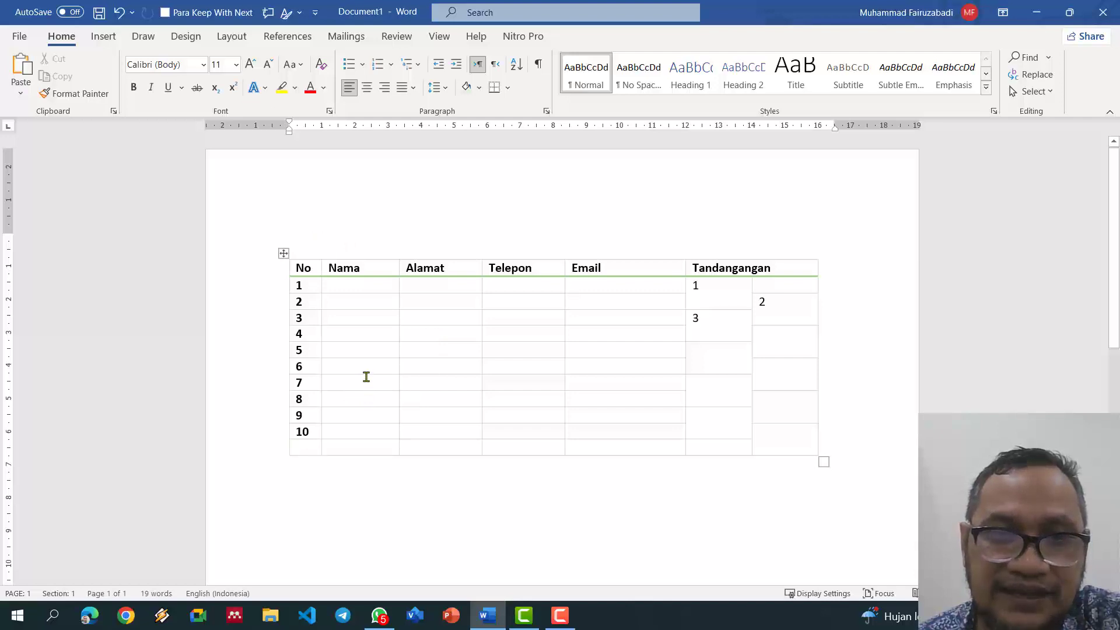
Step: Type the heading 'Presensi Dosen' above the table and make it bold
text(P)
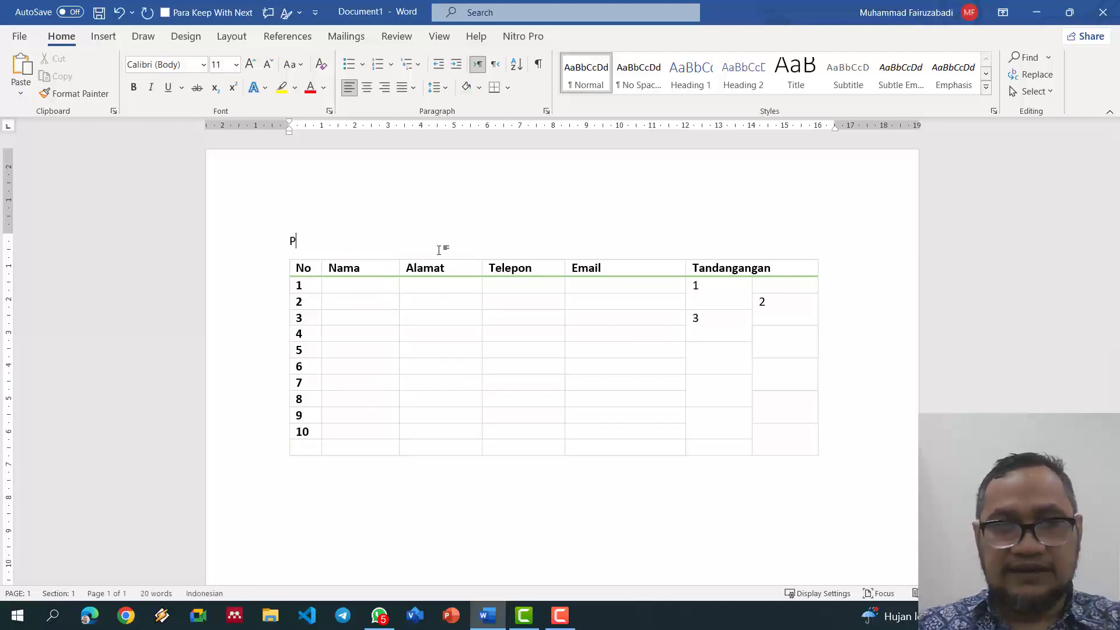
text(resensi Dosen)
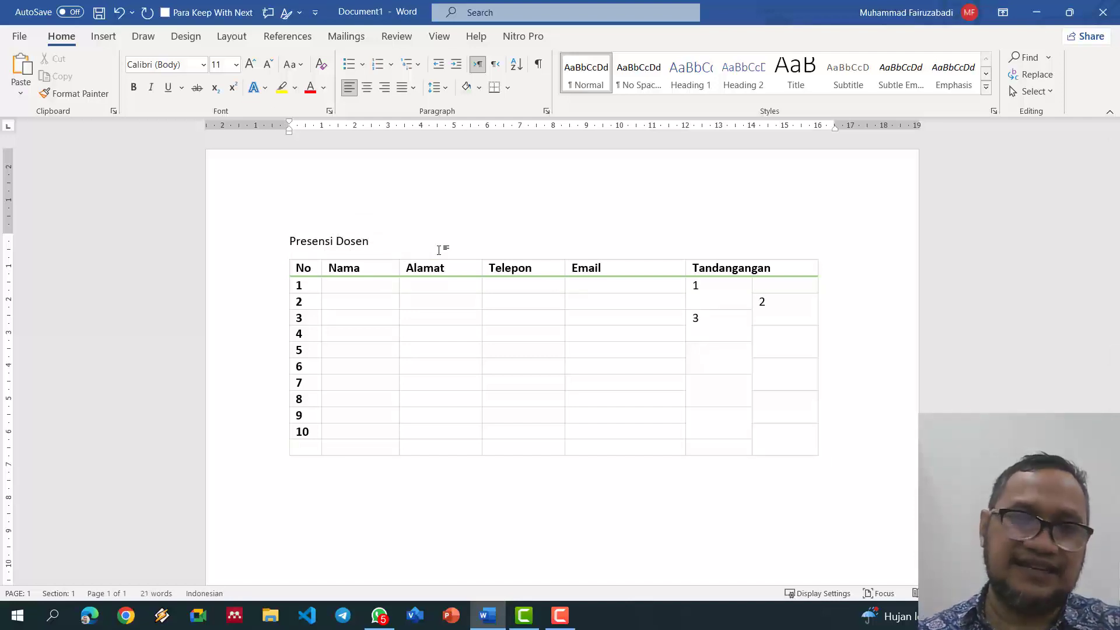
click(275, 248)
key(ctrl+b)
click(361, 385)
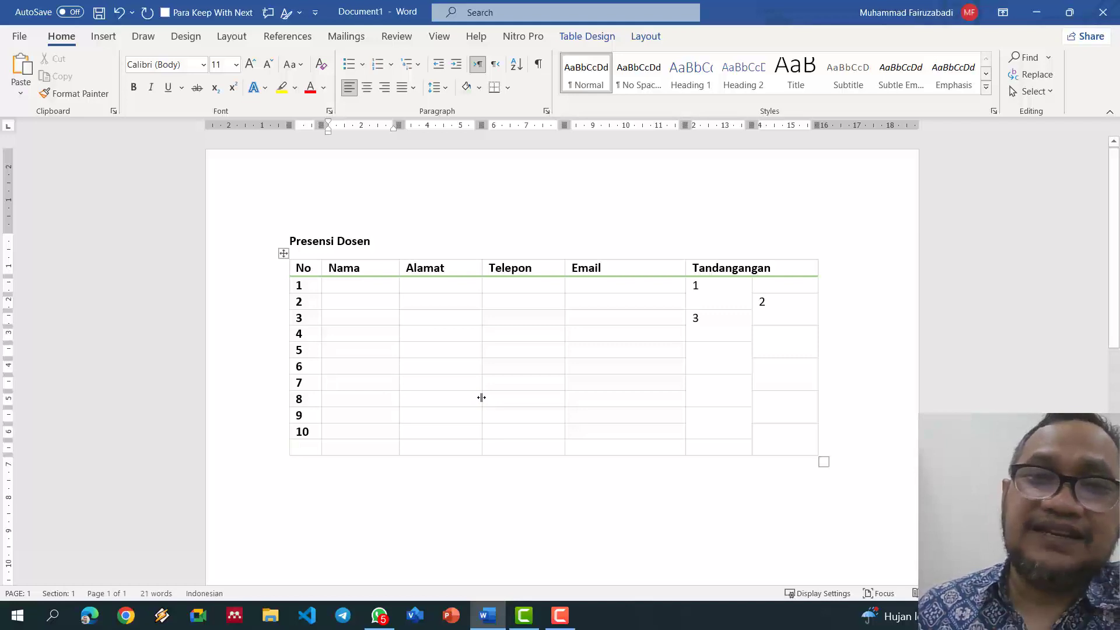
click(267, 274)
key(ctrl+c)
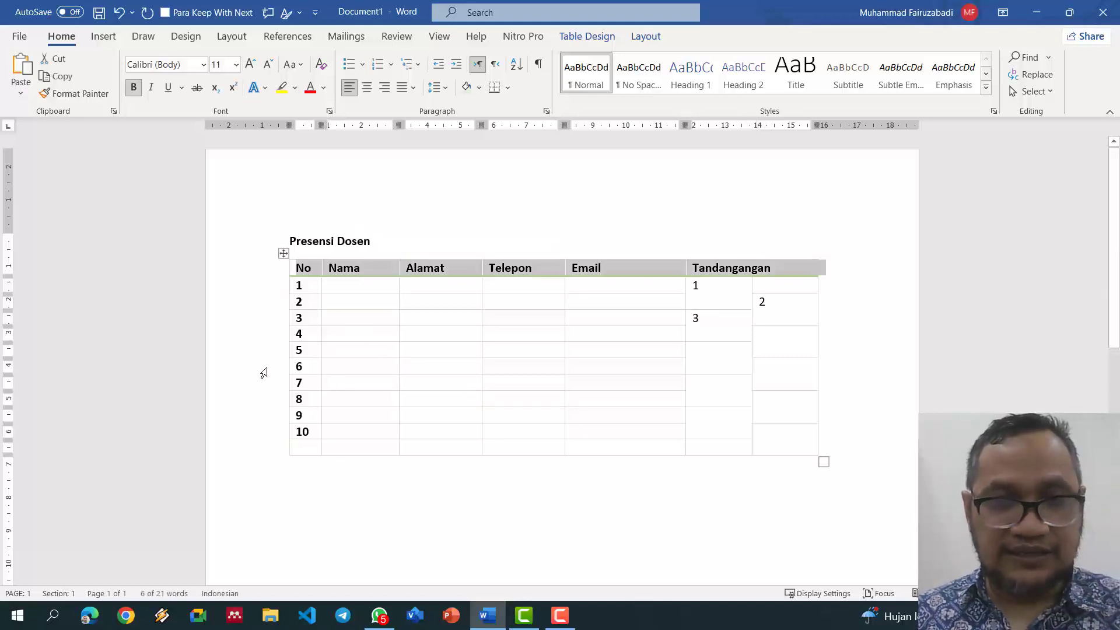
Step: Paste a copy of the header row above row 6 and split the table there
click(264, 368)
key(ctrl+v)
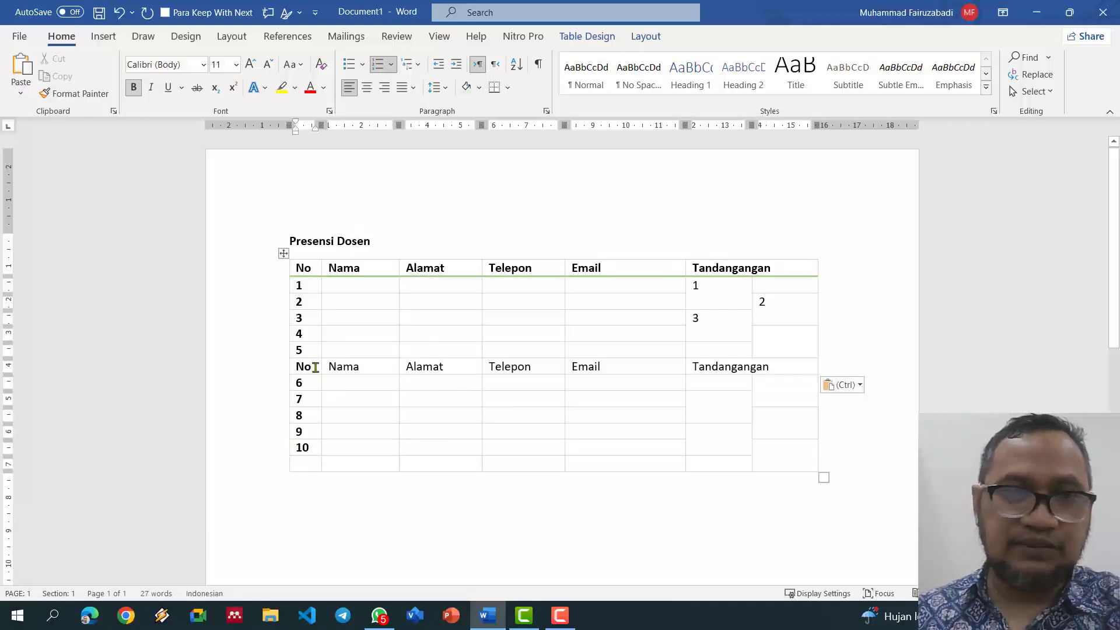
click(315, 367)
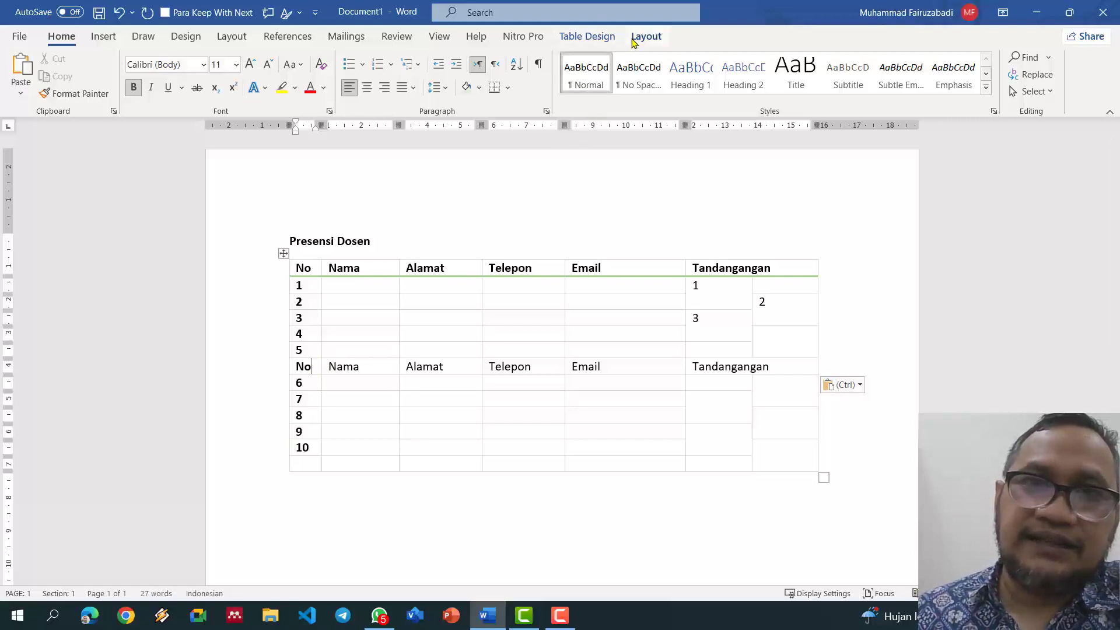
click(607, 40)
click(643, 39)
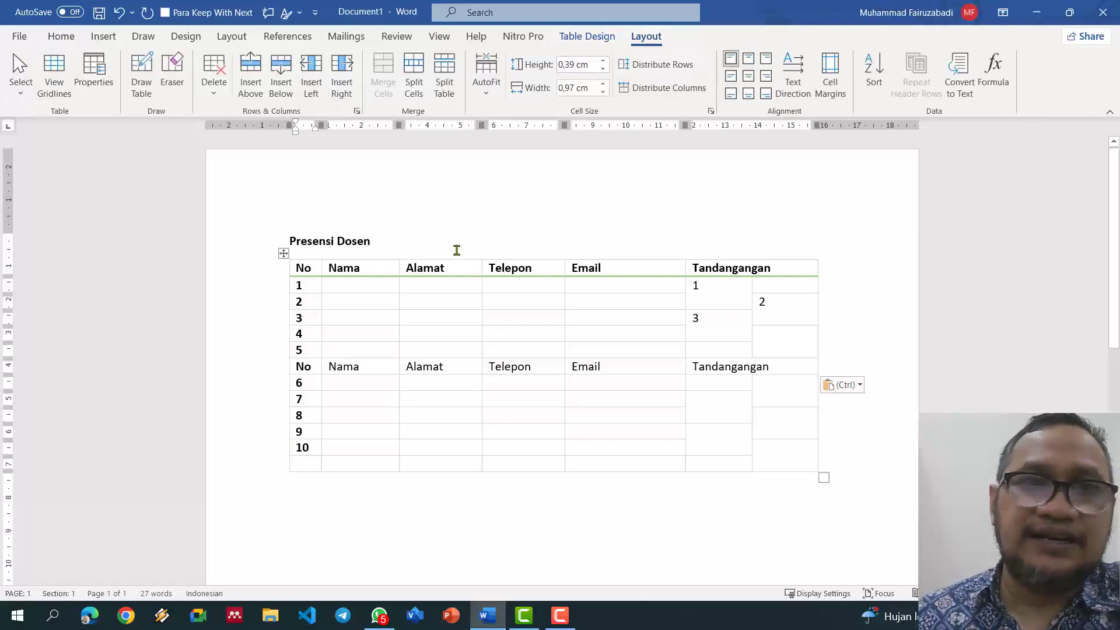
click(446, 82)
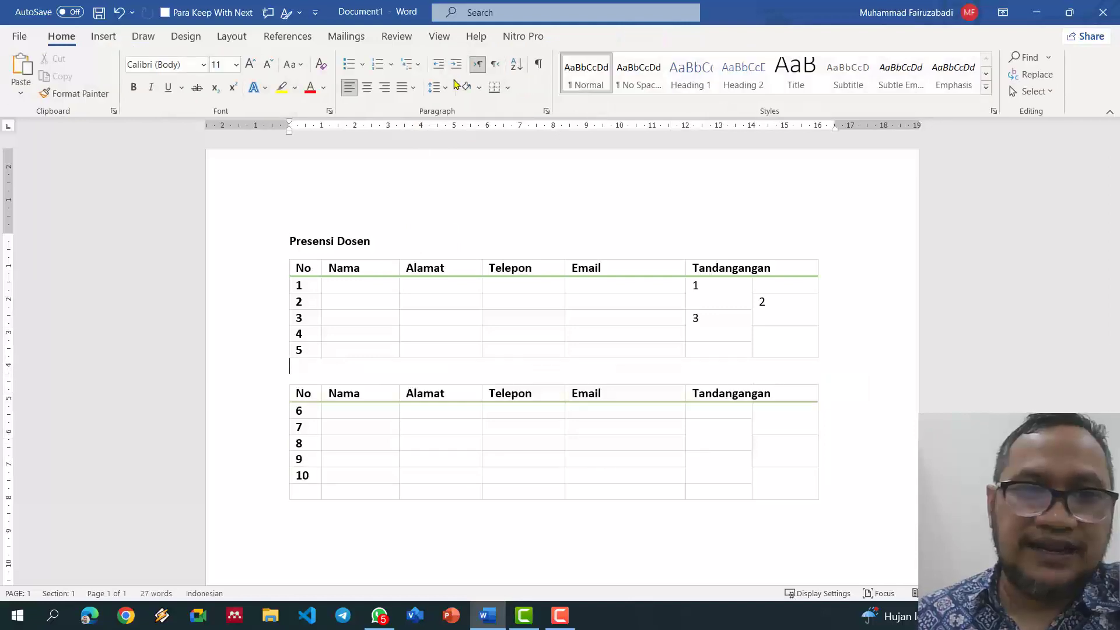
Step: Type the bold heading 'Presensi Tenaga Kependidikan' above the second table
text(P)
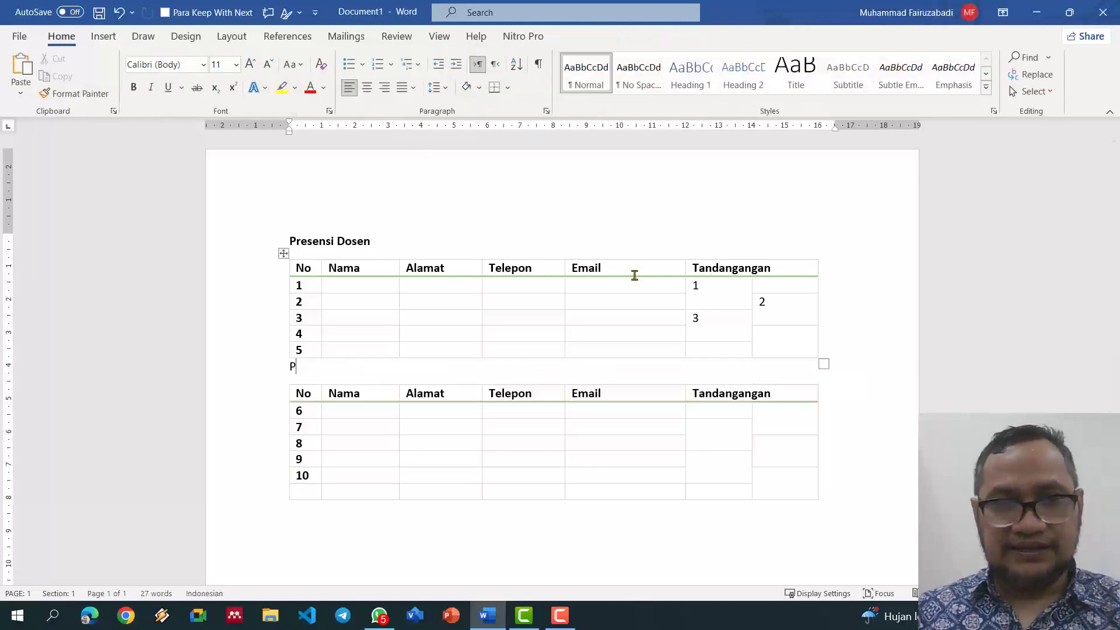
text(es)
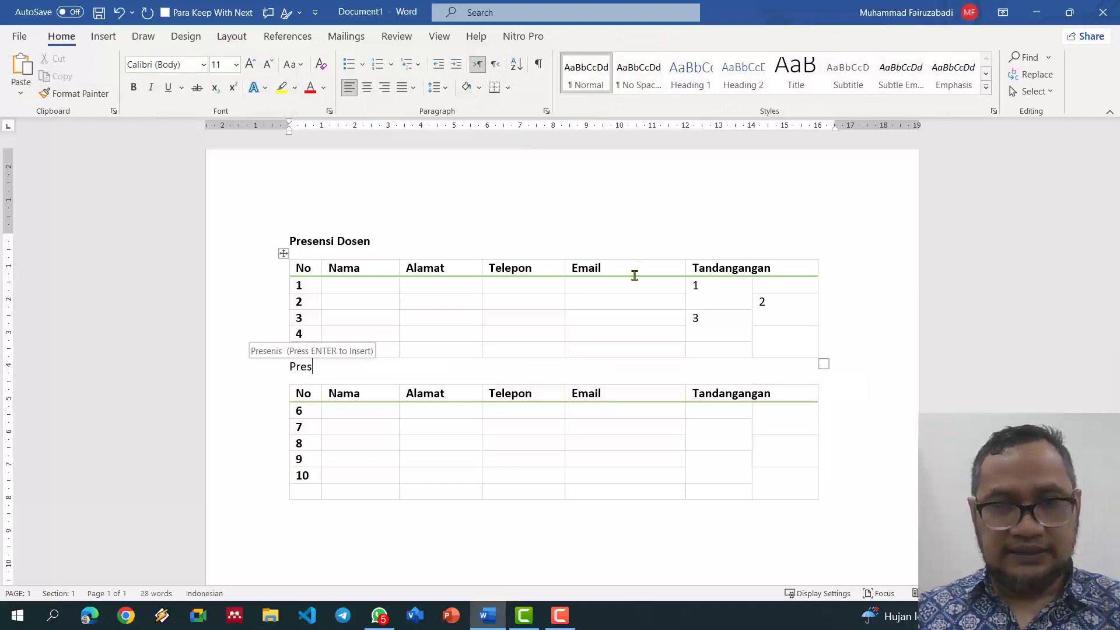
text(ensi PeT)
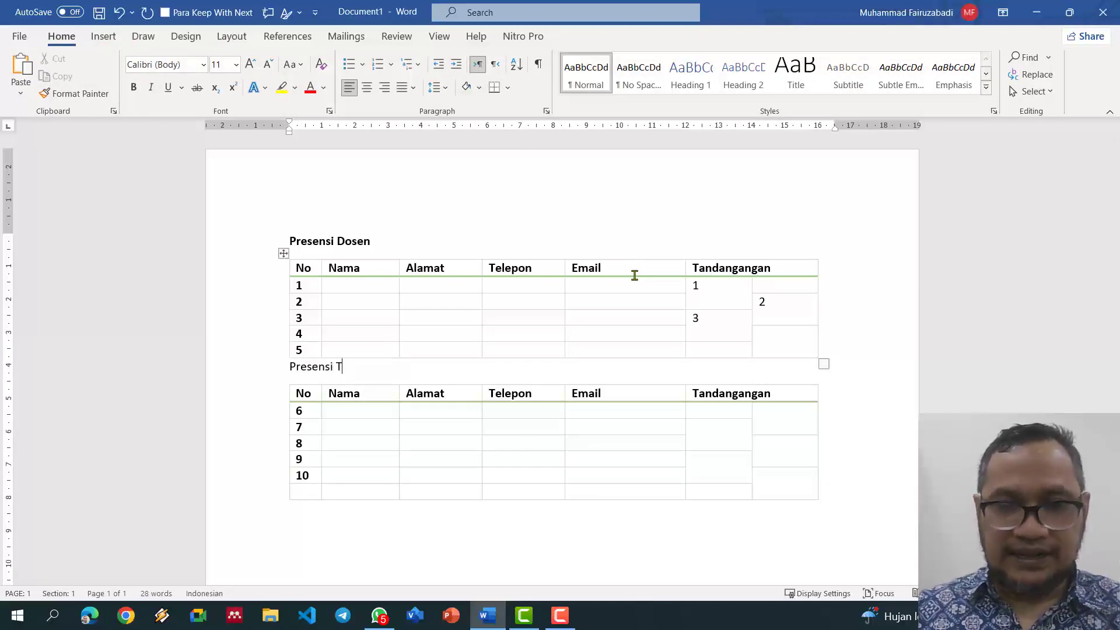
text(enaga Kependidika)
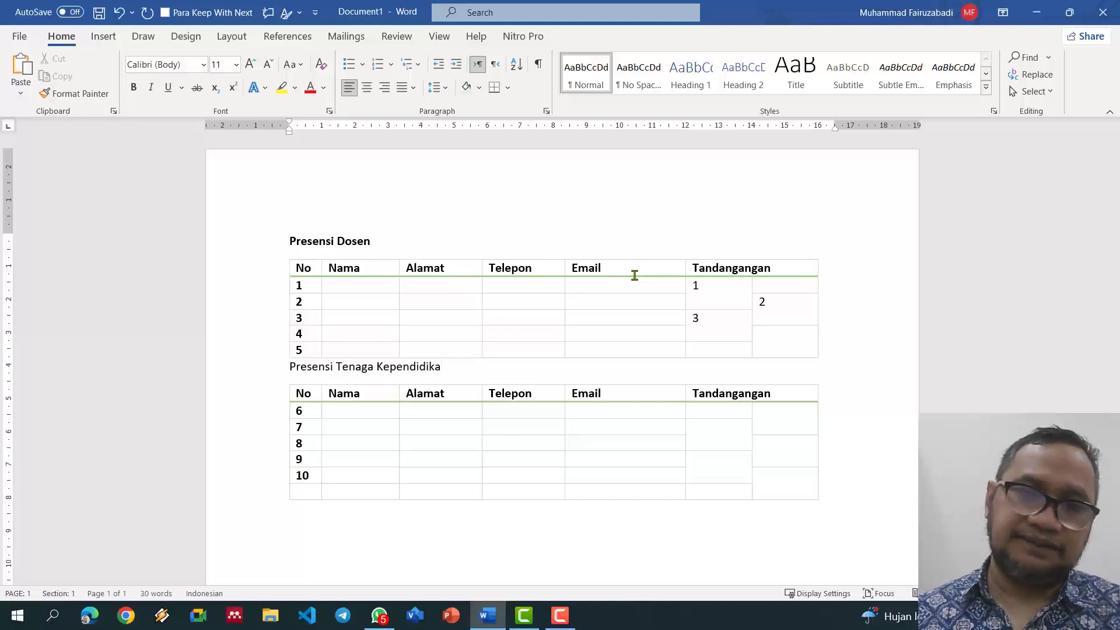
text(n)
key(ctrl+shift+Left)
key(ctrl+shift+Left)
key(ctrl+shift+Left)
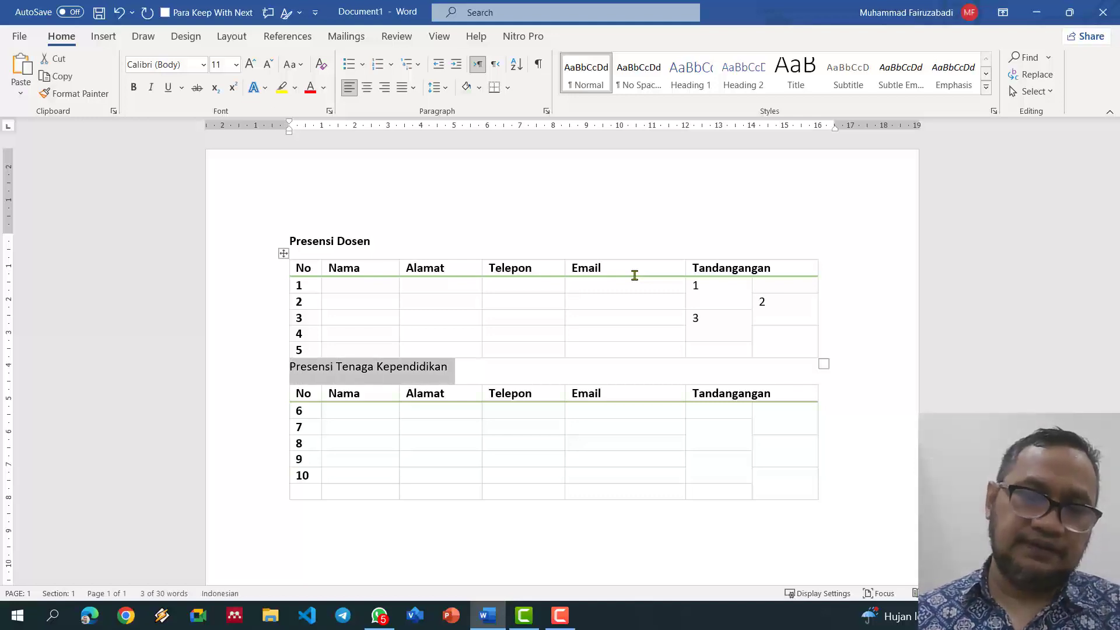
key(ctrl+b)
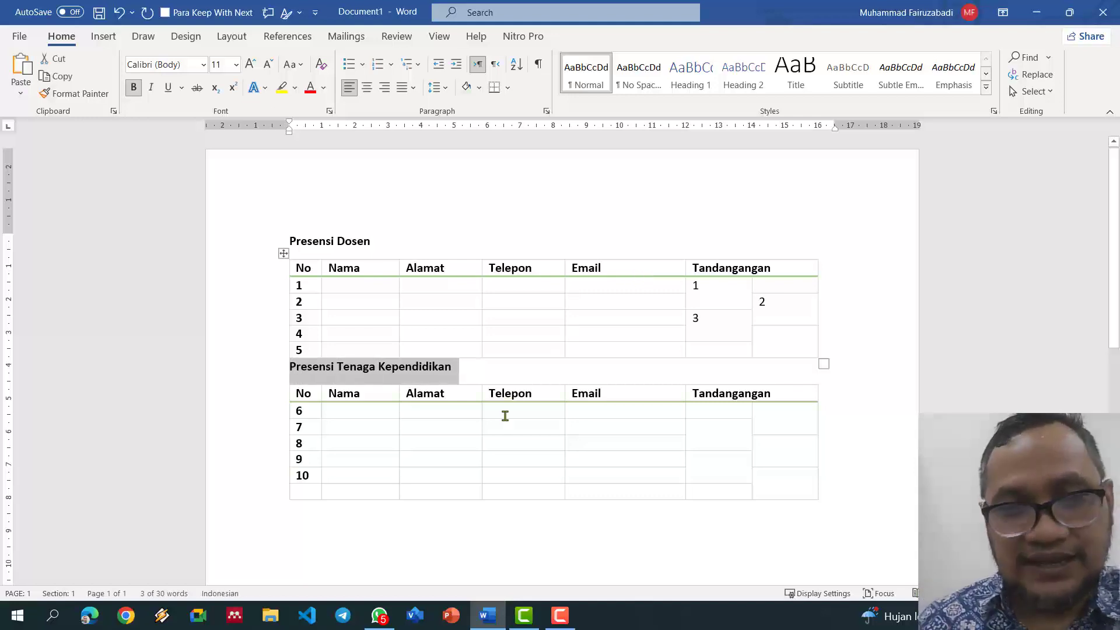
click(300, 415)
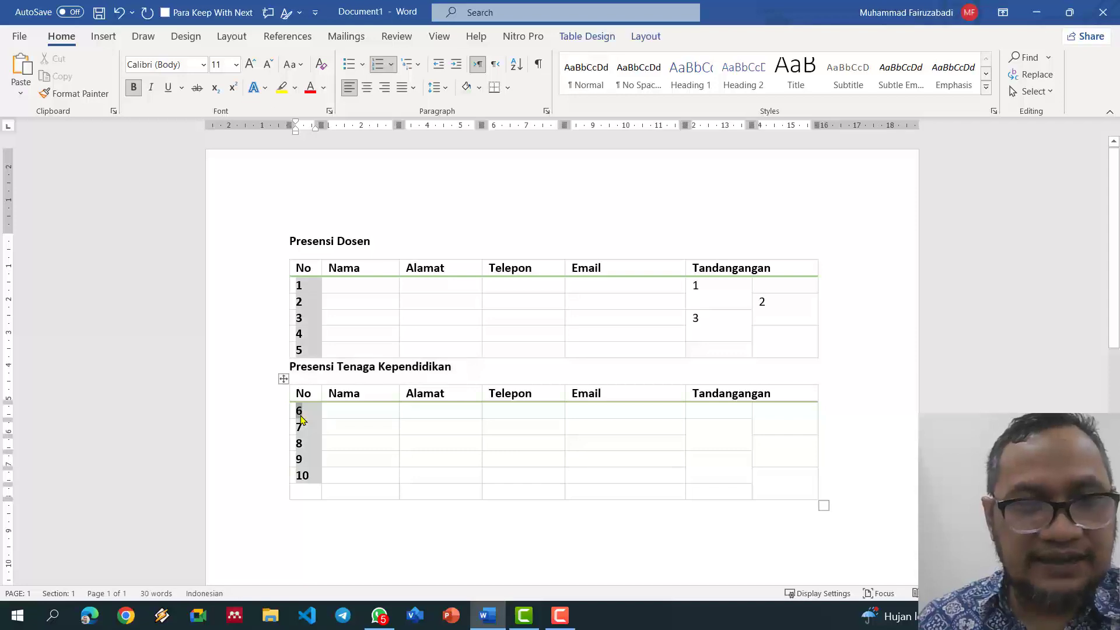
Step: Restart the second table's numbering at 1 and copy the number formatting onto number 1
right_click(301, 420)
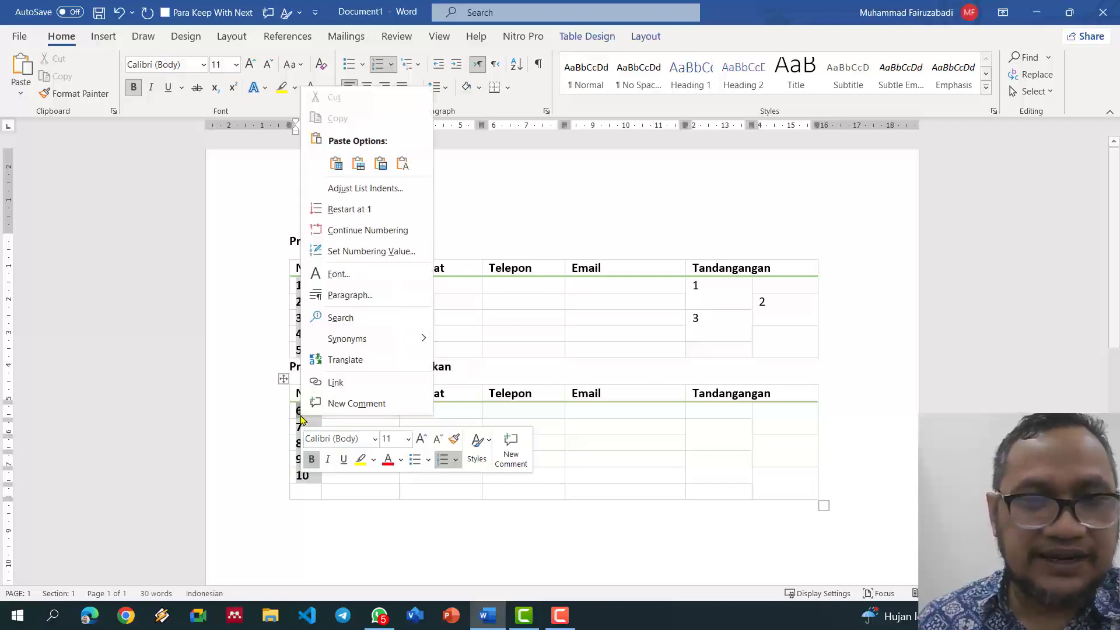
click(359, 216)
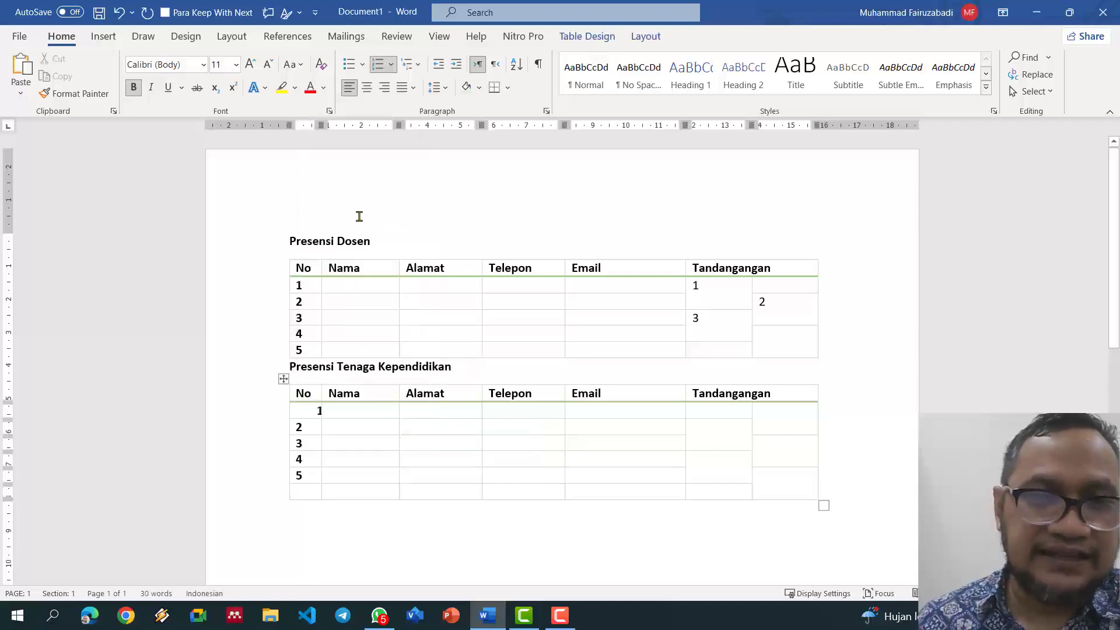
click(299, 437)
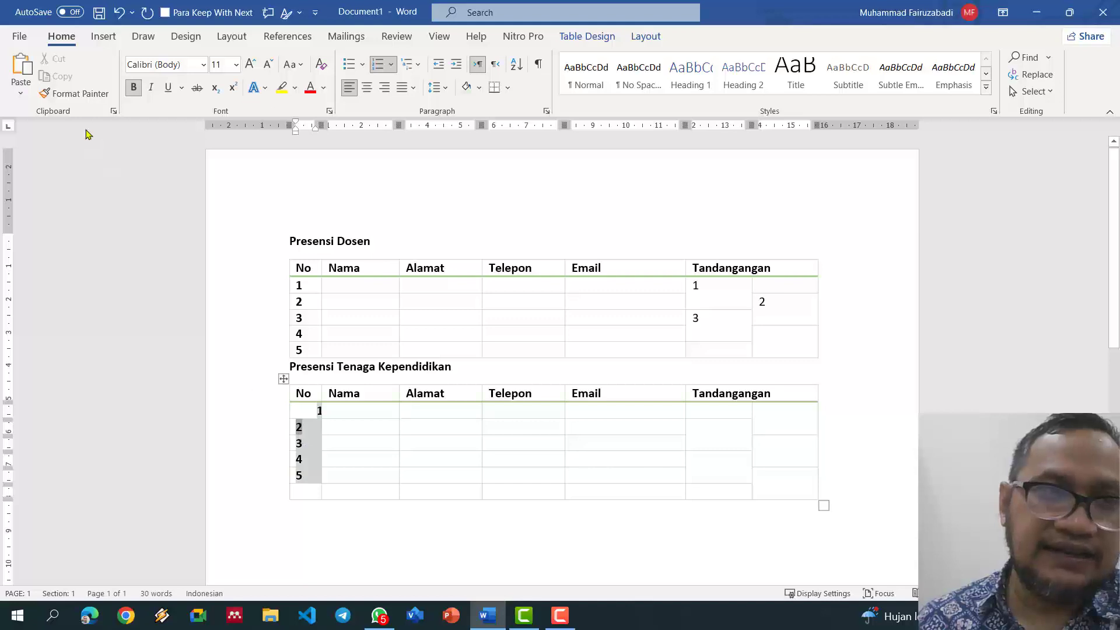
click(74, 94)
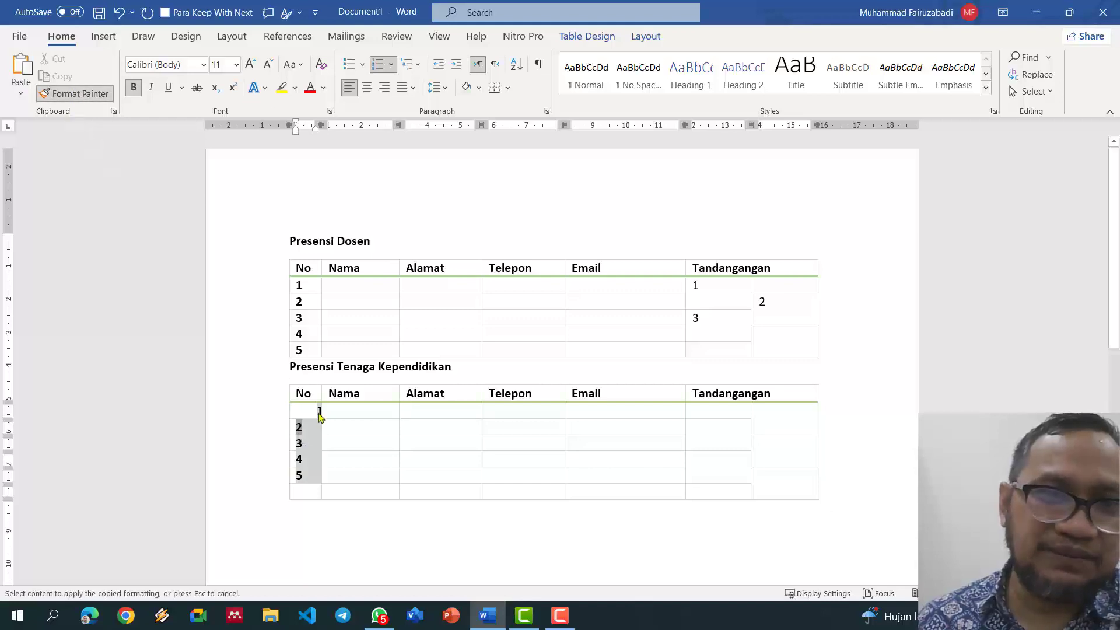
click(320, 414)
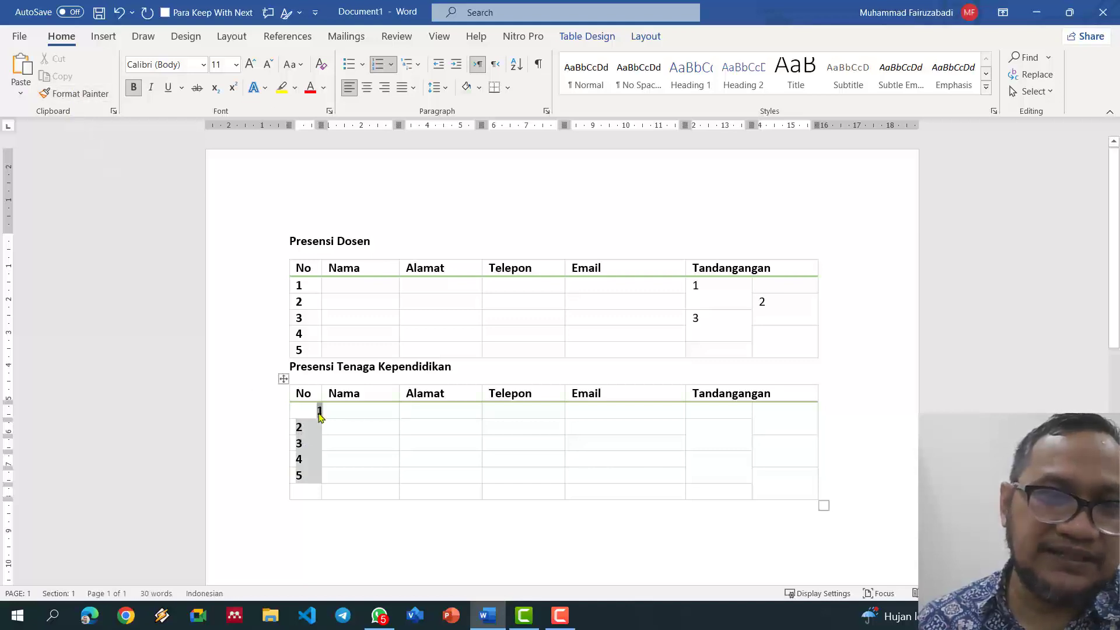
Step: Set the numbers' paragraph indent to Special (none) with 0 before text
click(547, 112)
click(652, 246)
click(615, 260)
double_click(482, 228)
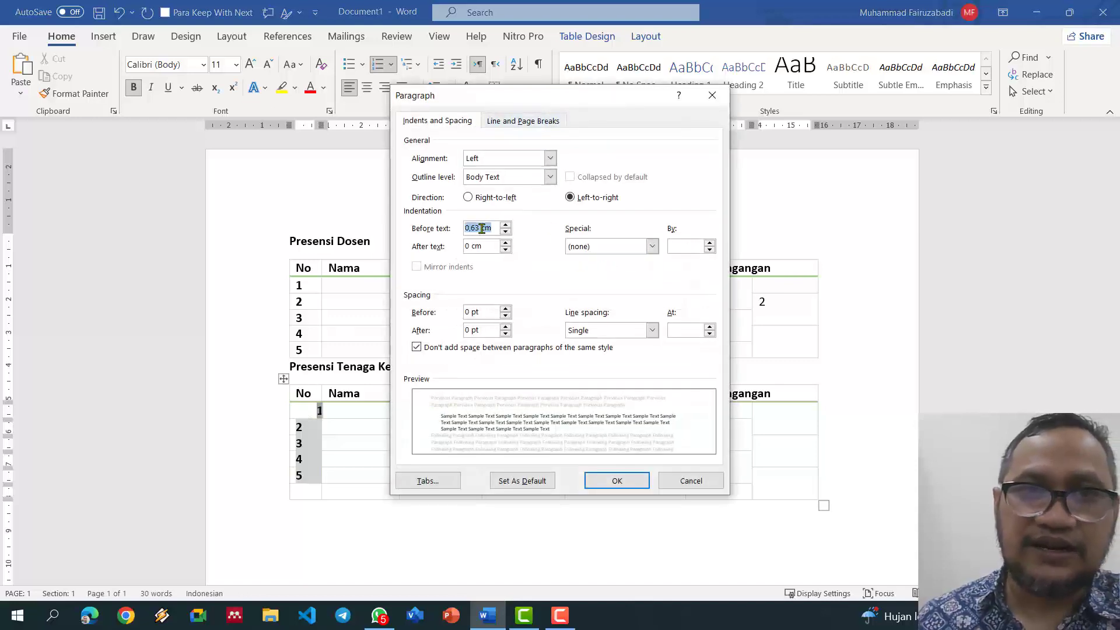
text(0)
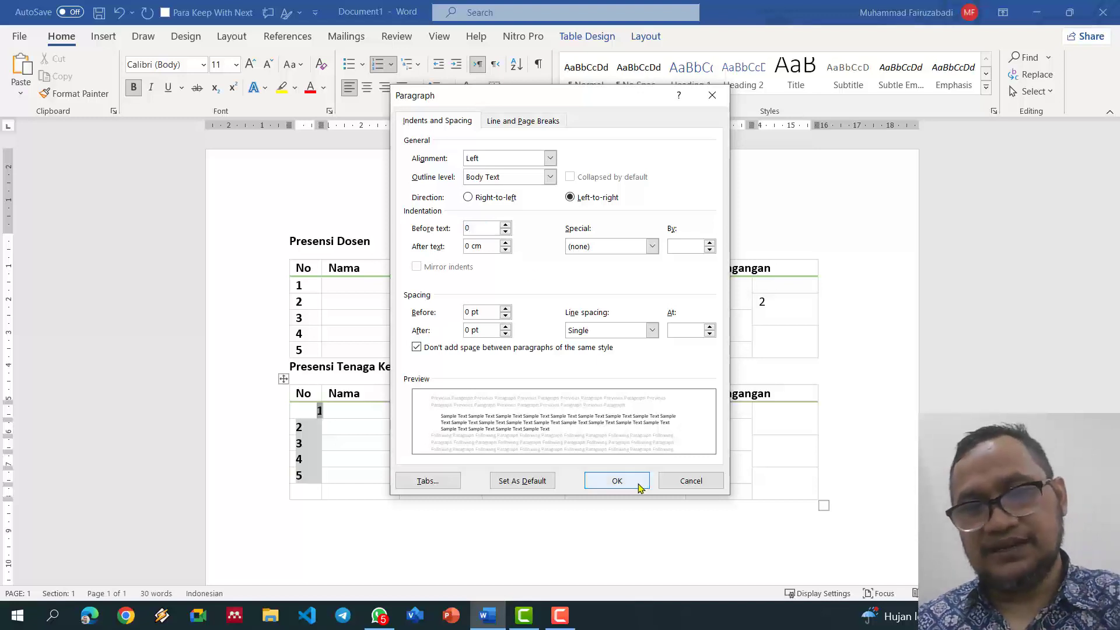
click(637, 483)
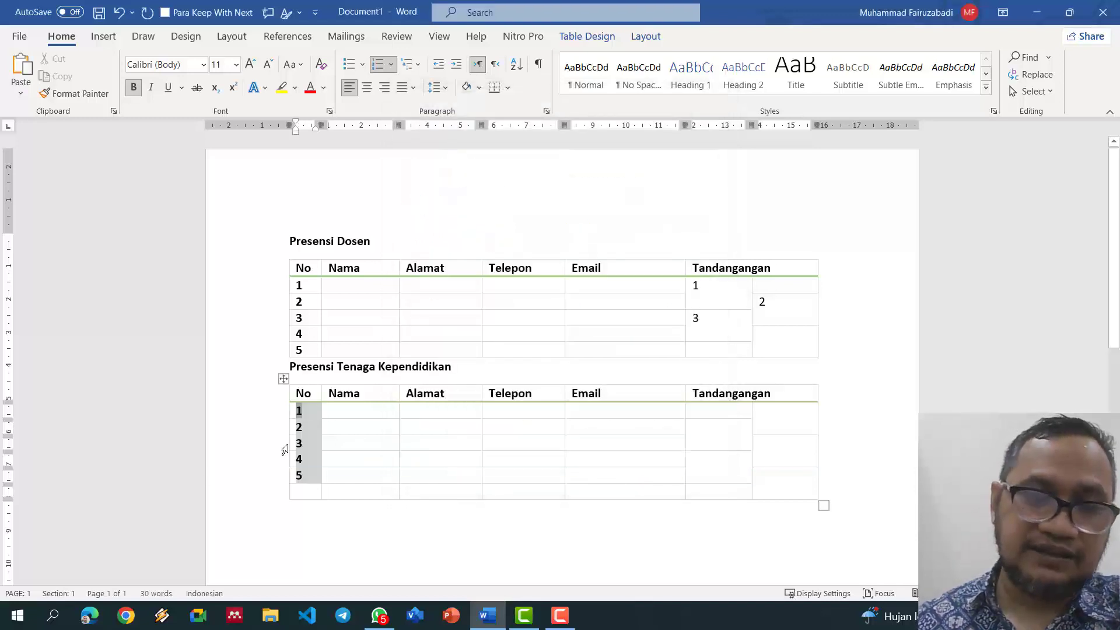
click(372, 471)
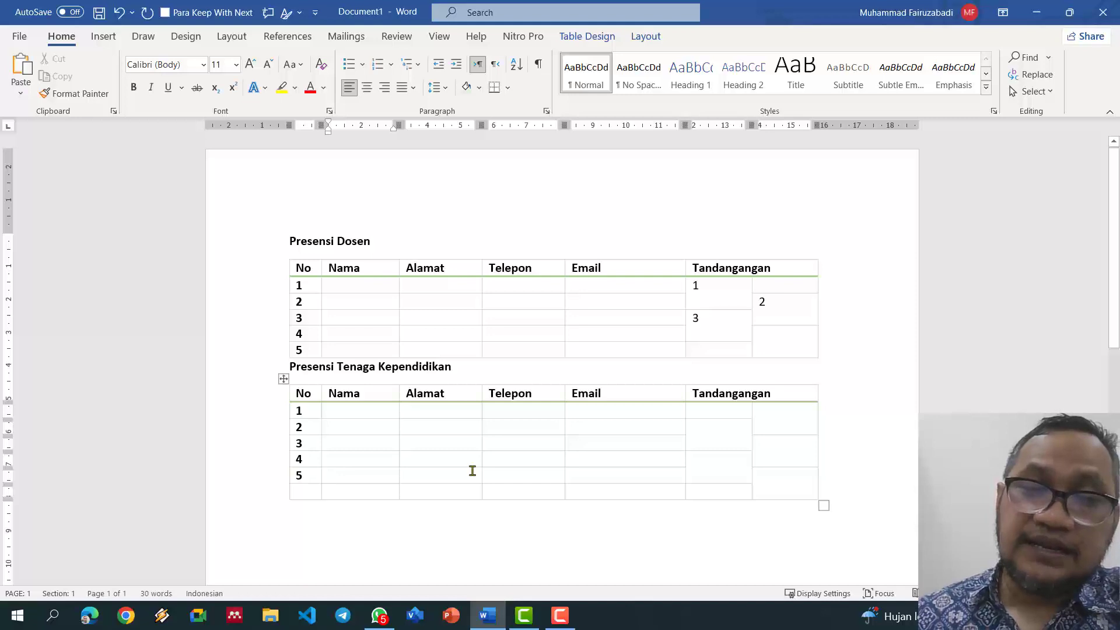
scroll(472, 471, down, 5)
scroll(473, 470, up, 2)
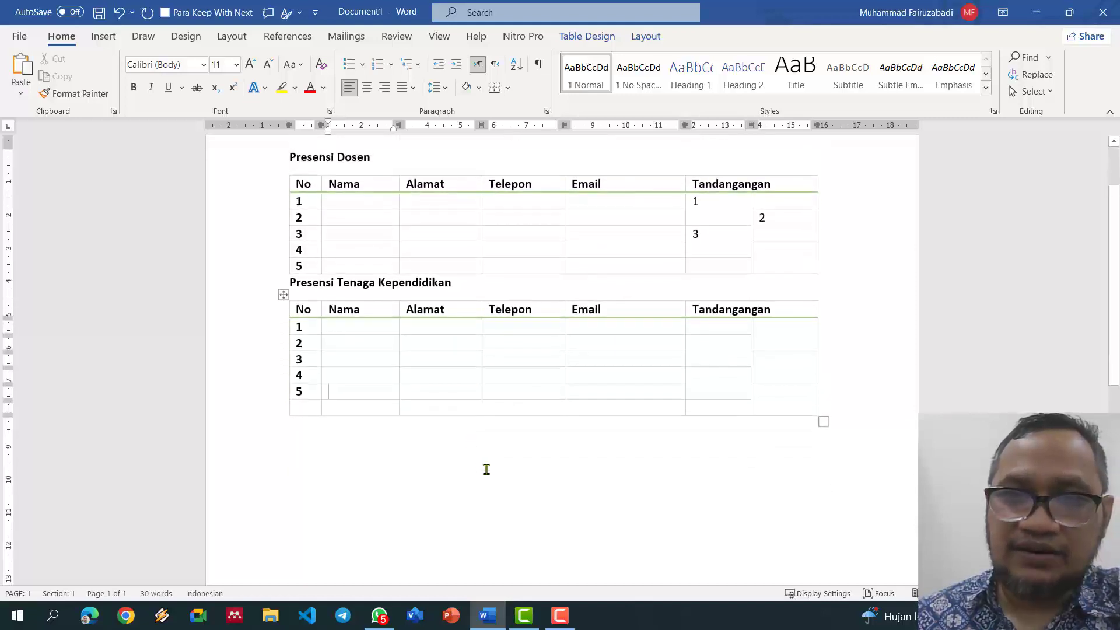
scroll(537, 442, up, 1)
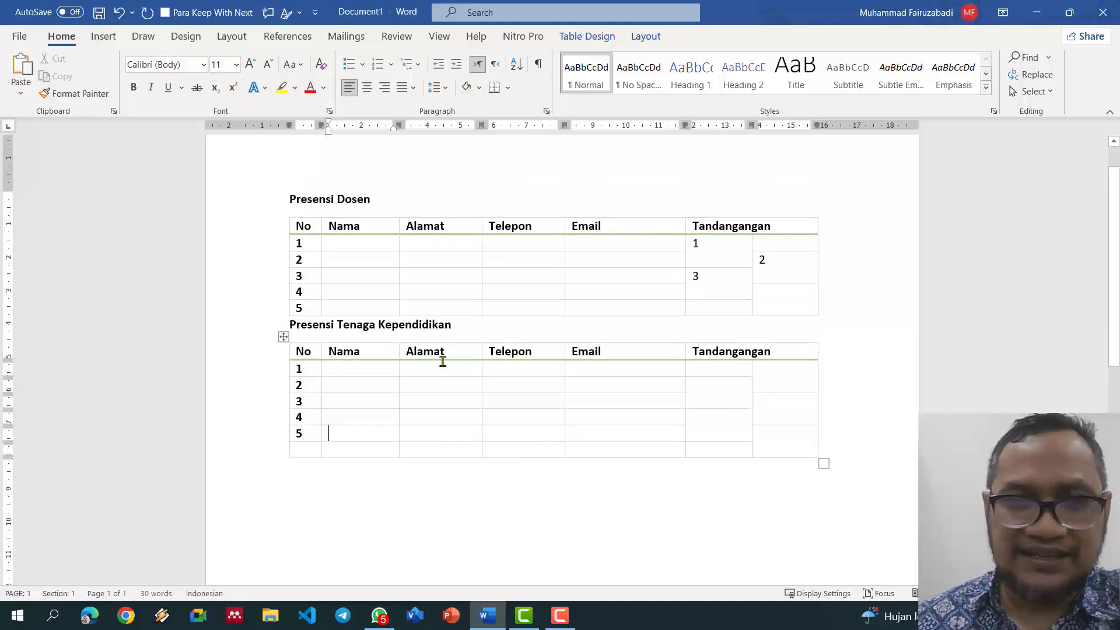
drag(480, 125, 535, 127)
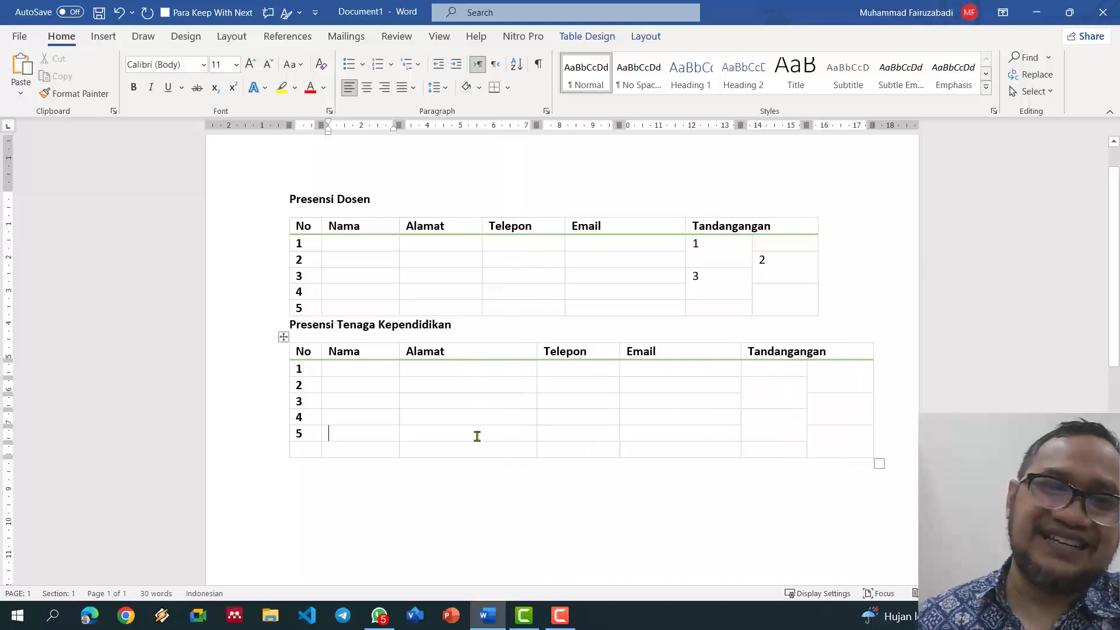
click(454, 366)
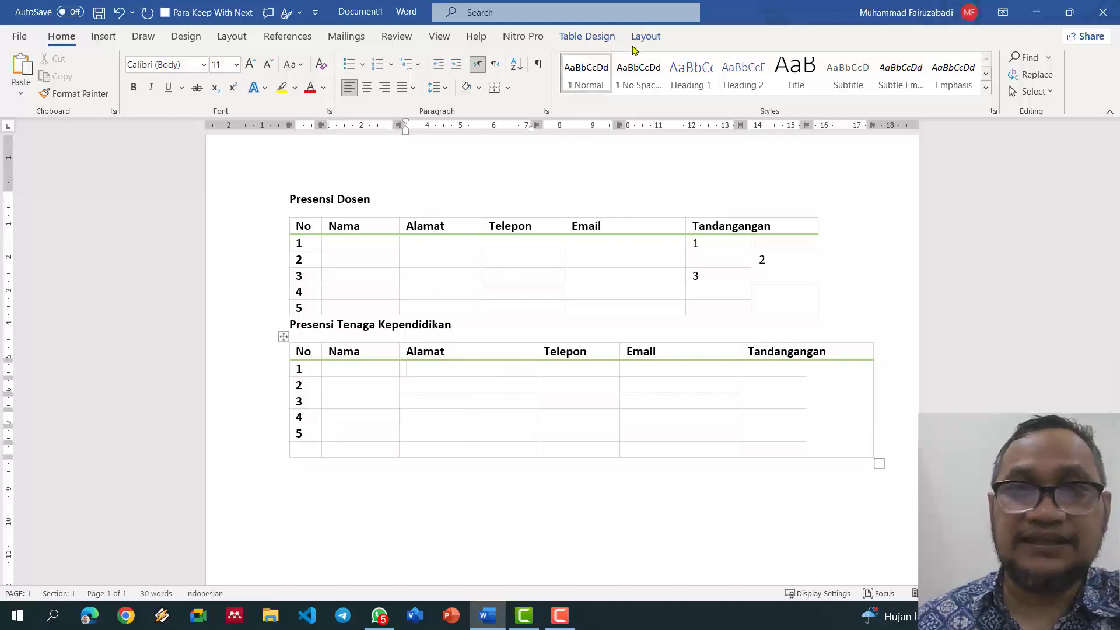
drag(442, 371, 443, 451)
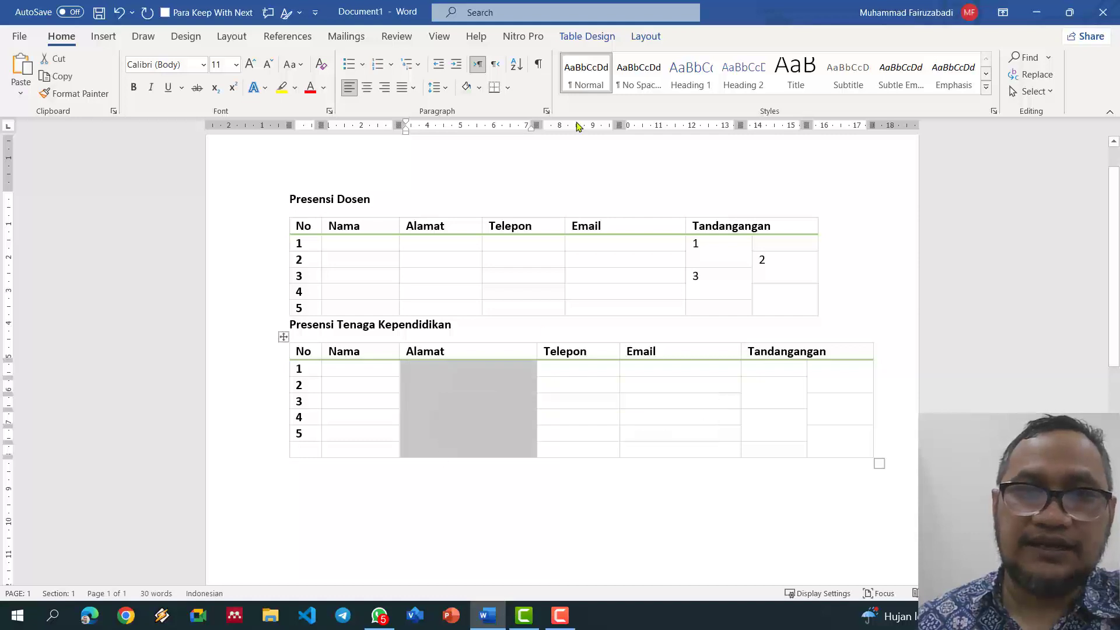
click(590, 37)
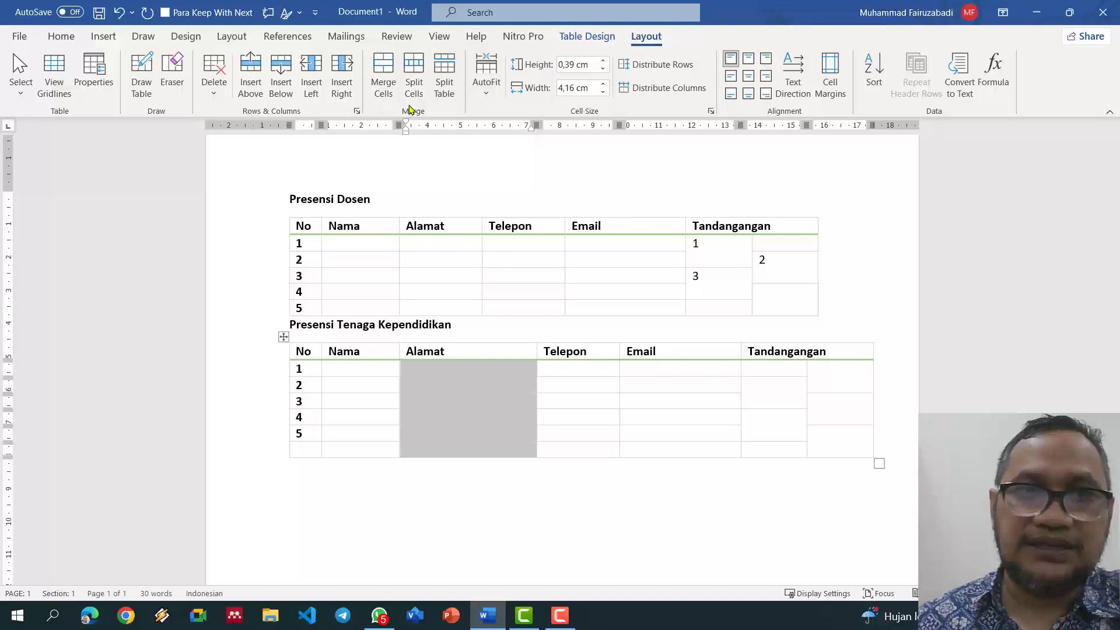
click(410, 79)
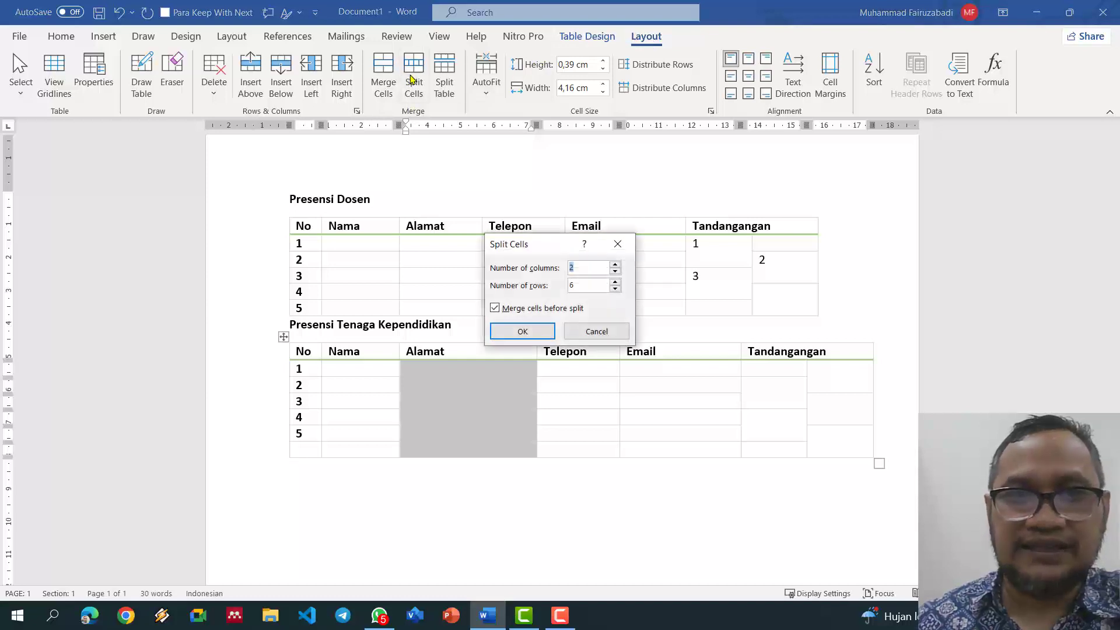
click(540, 333)
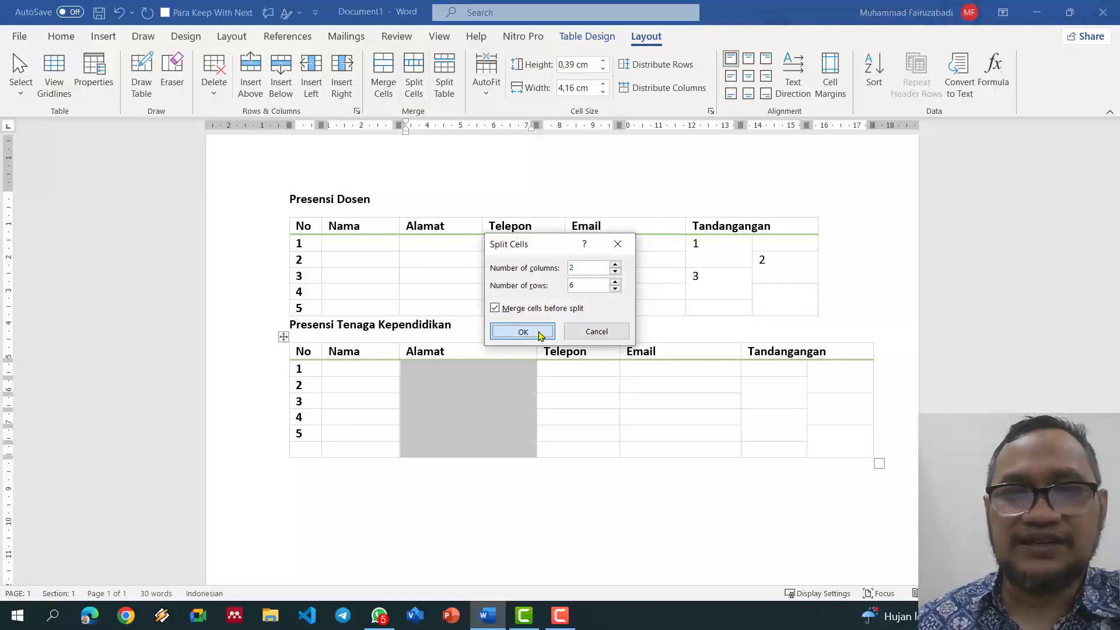
click(513, 389)
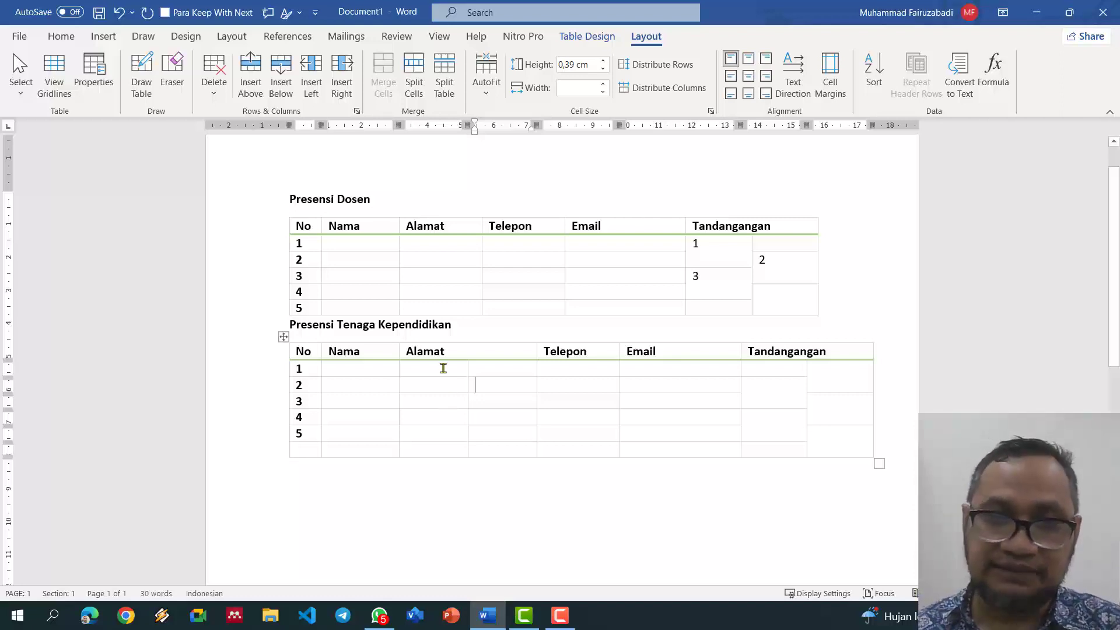
drag(445, 368, 490, 437)
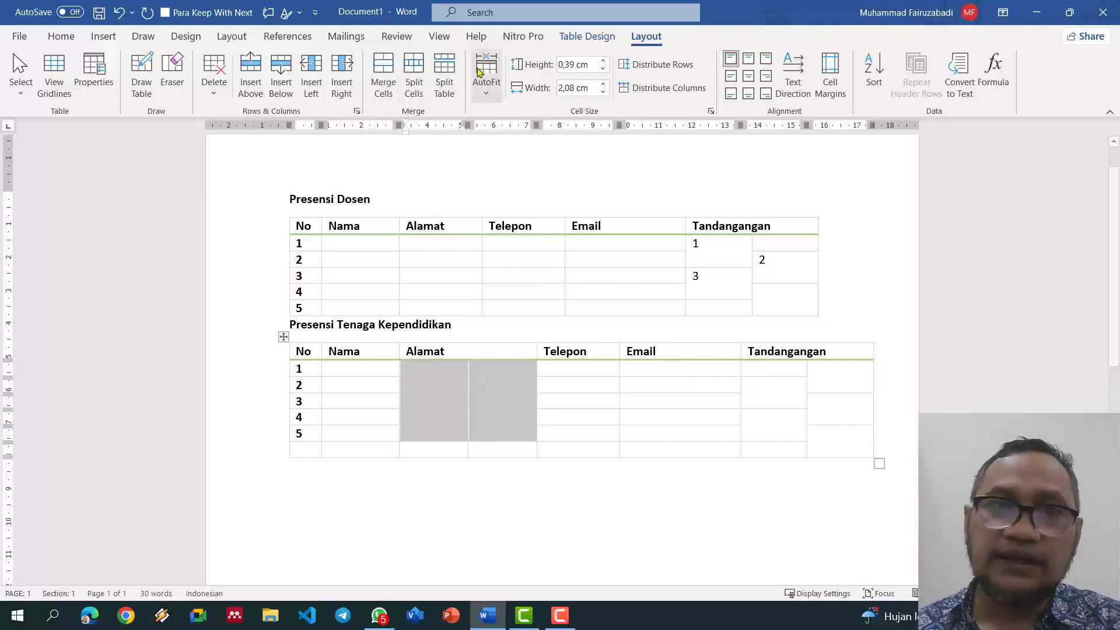
click(390, 81)
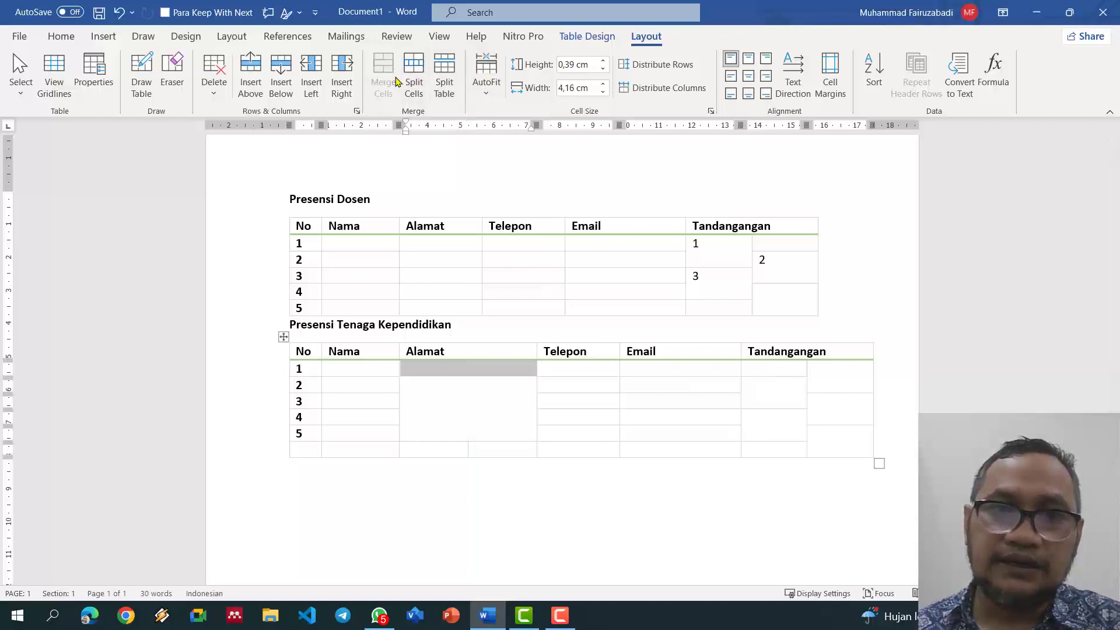
key(ctrl+z)
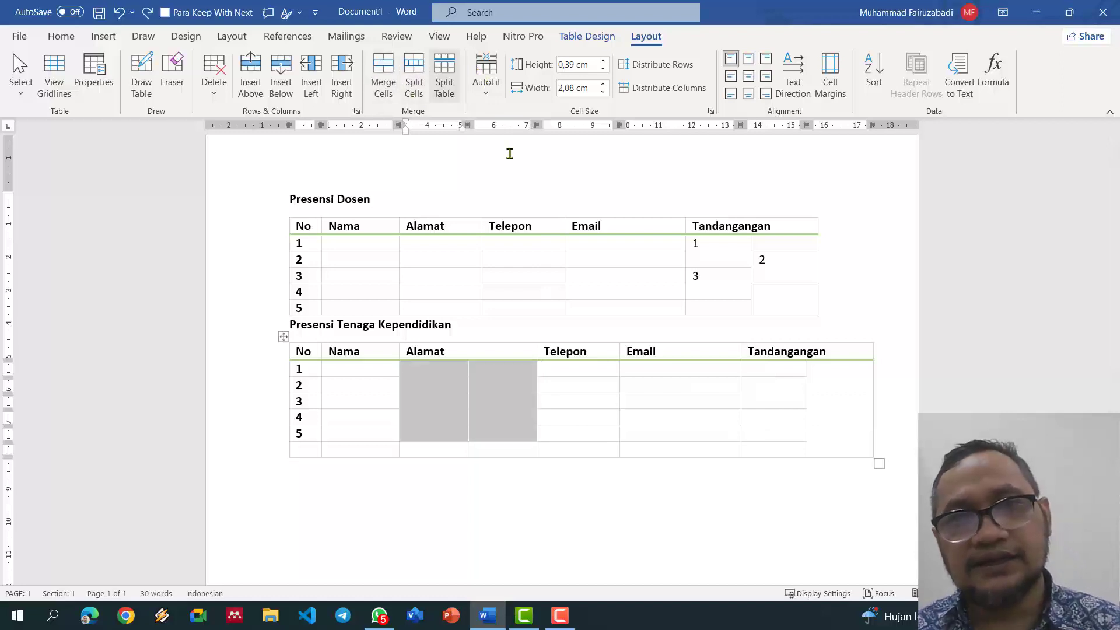
click(512, 430)
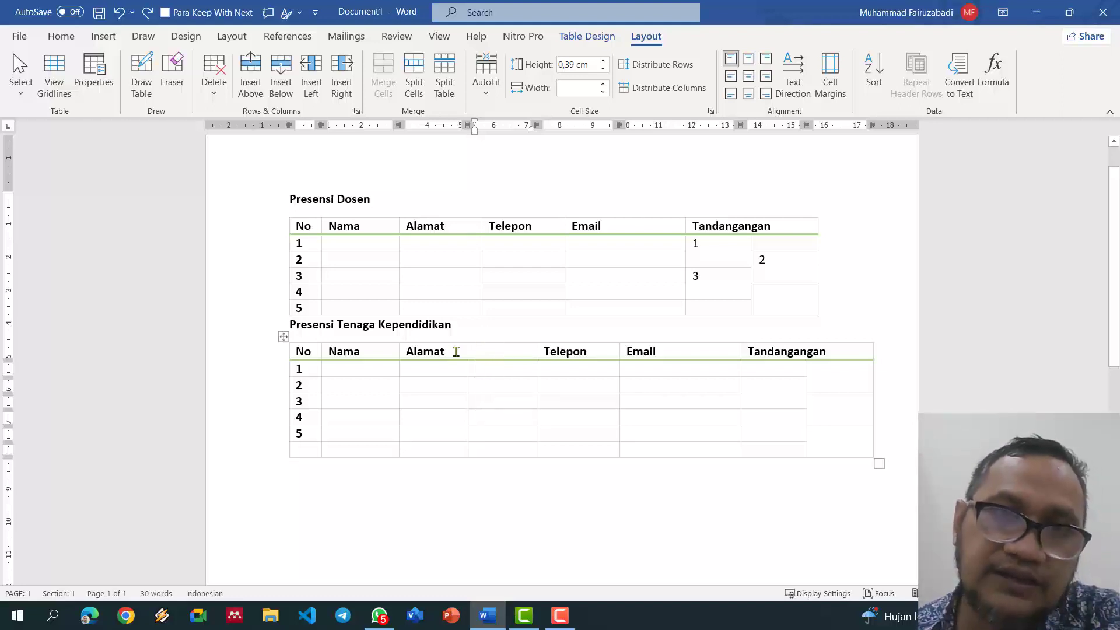
click(410, 77)
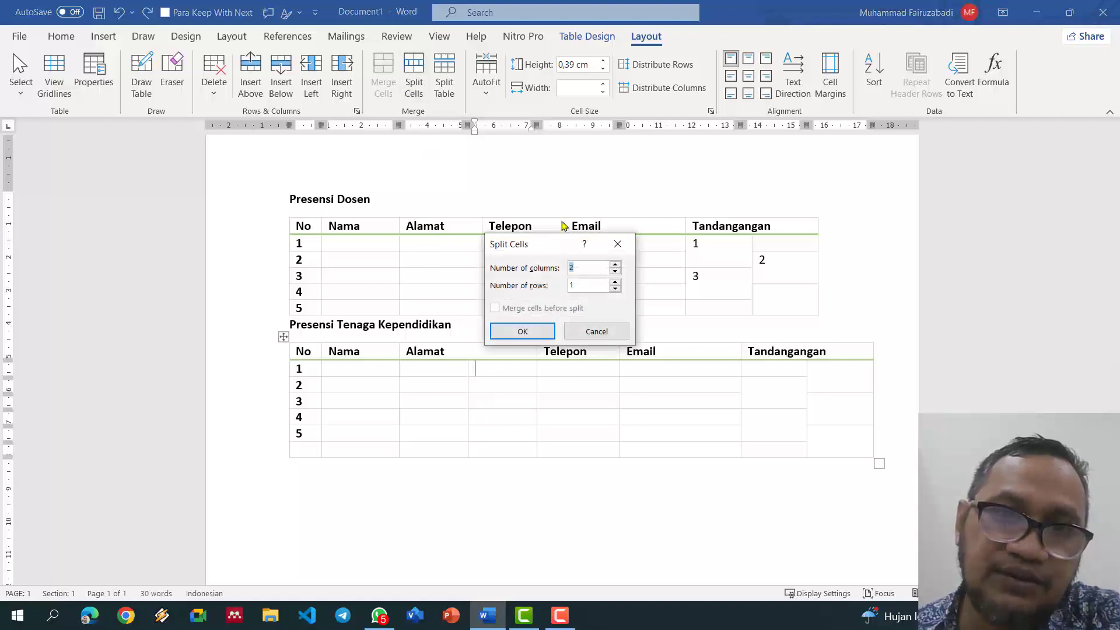
click(539, 330)
click(518, 398)
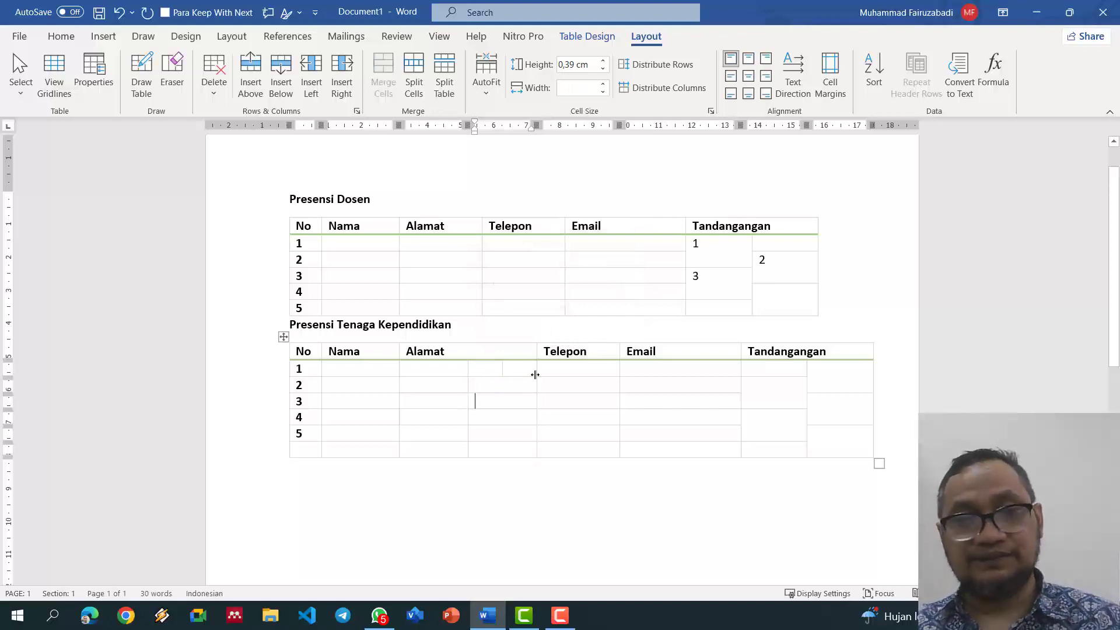
key(ctrl+z)
key(ctrl+z)
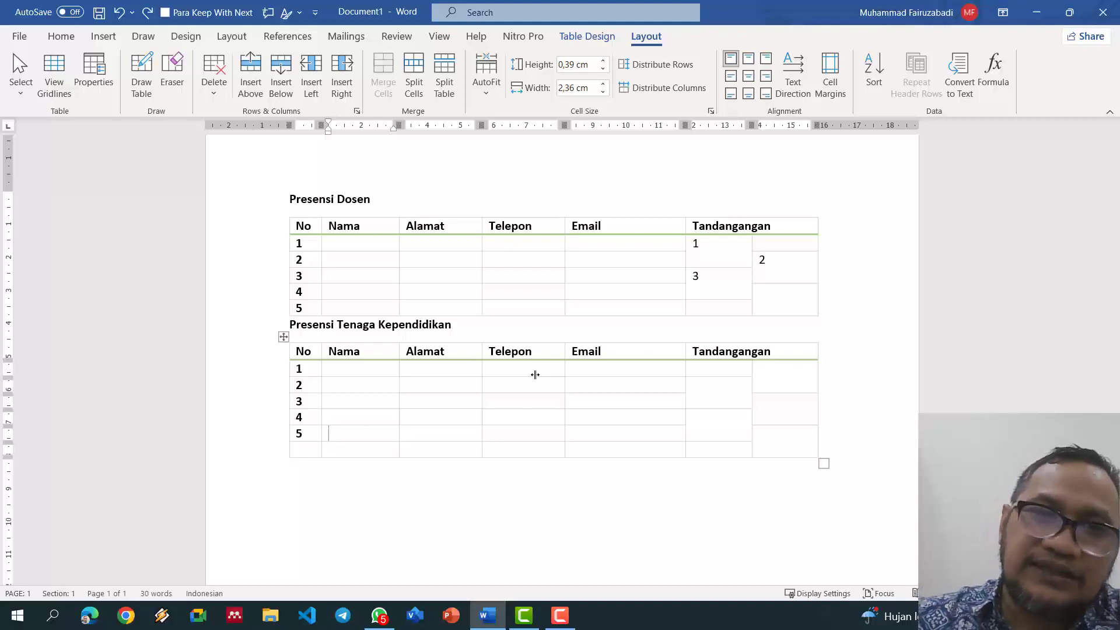
Step: Number the lower table's last row 6
scroll(534, 374, down, 3)
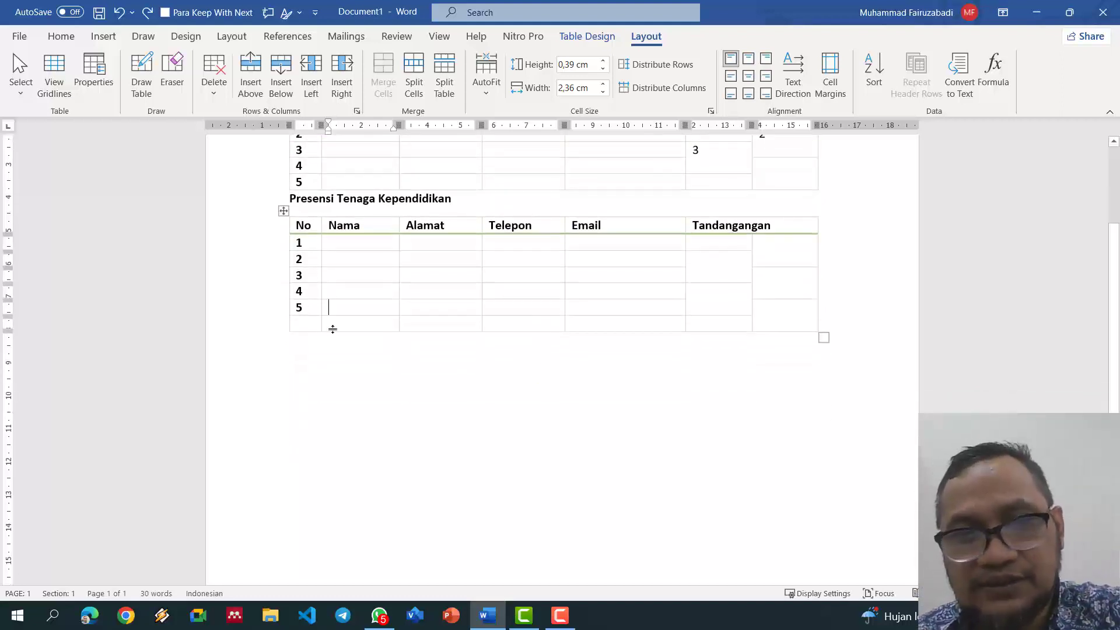
click(308, 320)
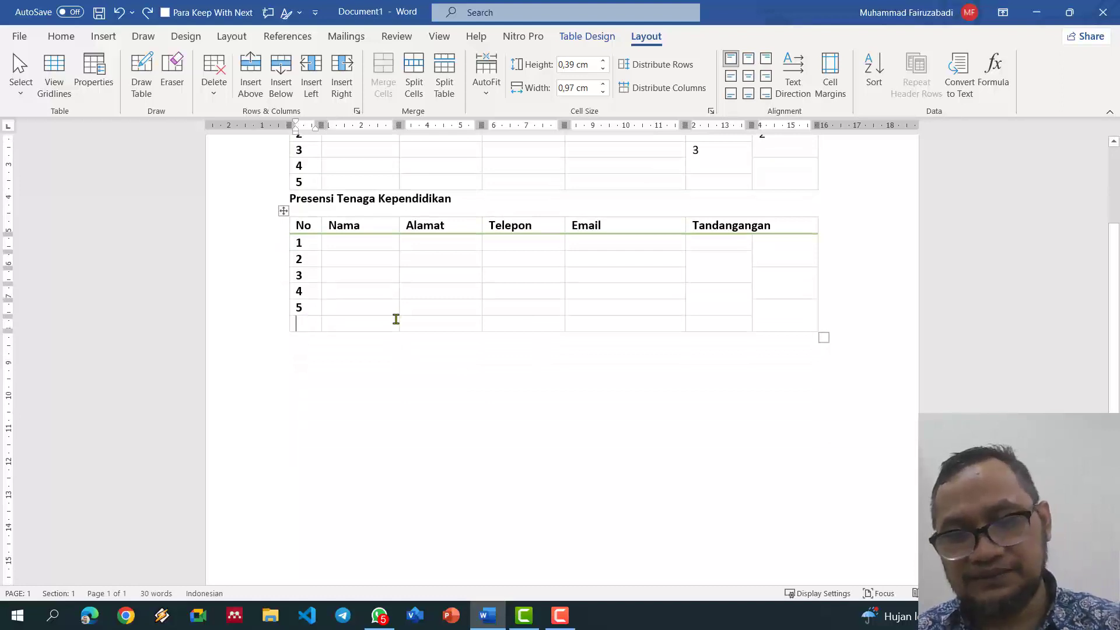
text(6)
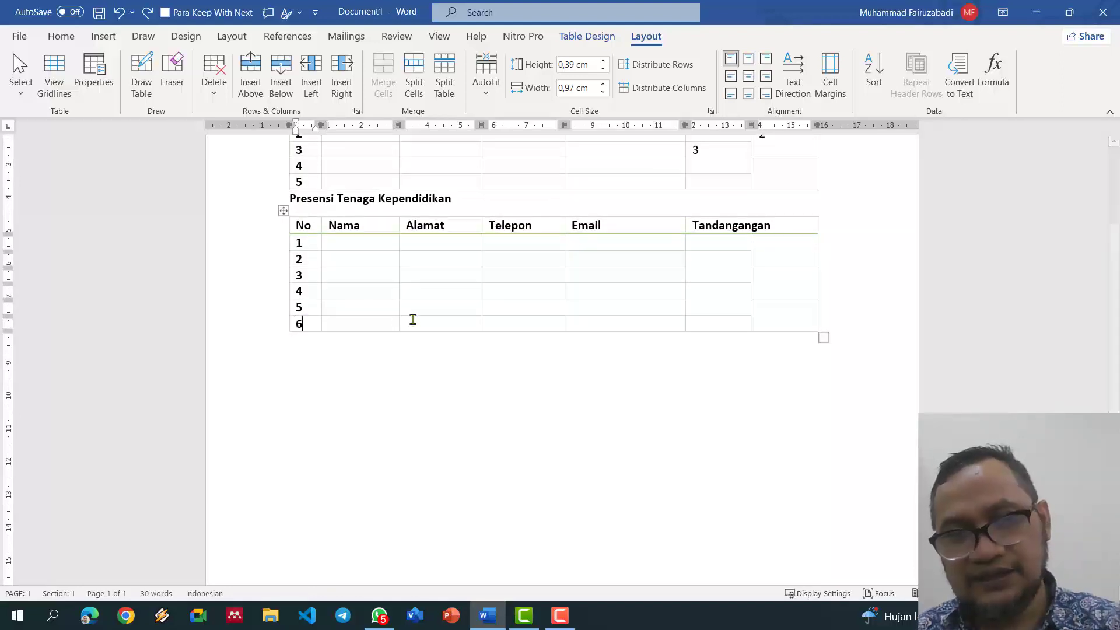
click(457, 328)
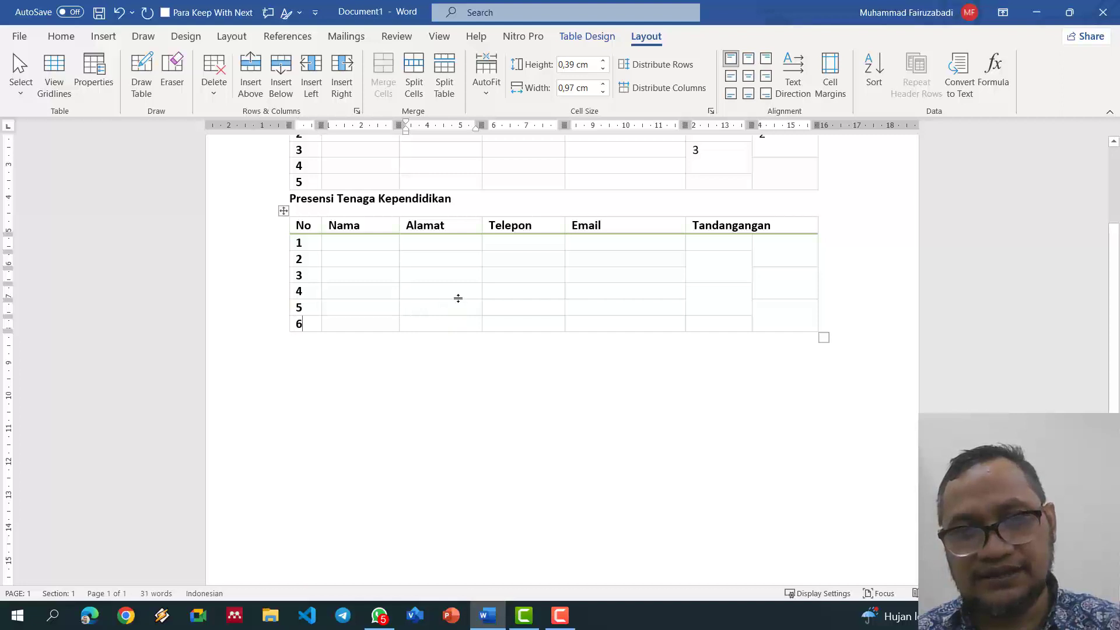
Step: Drag rows 4 and 5 of the lower table much taller, then select rows 1–6
drag(457, 299, 457, 363)
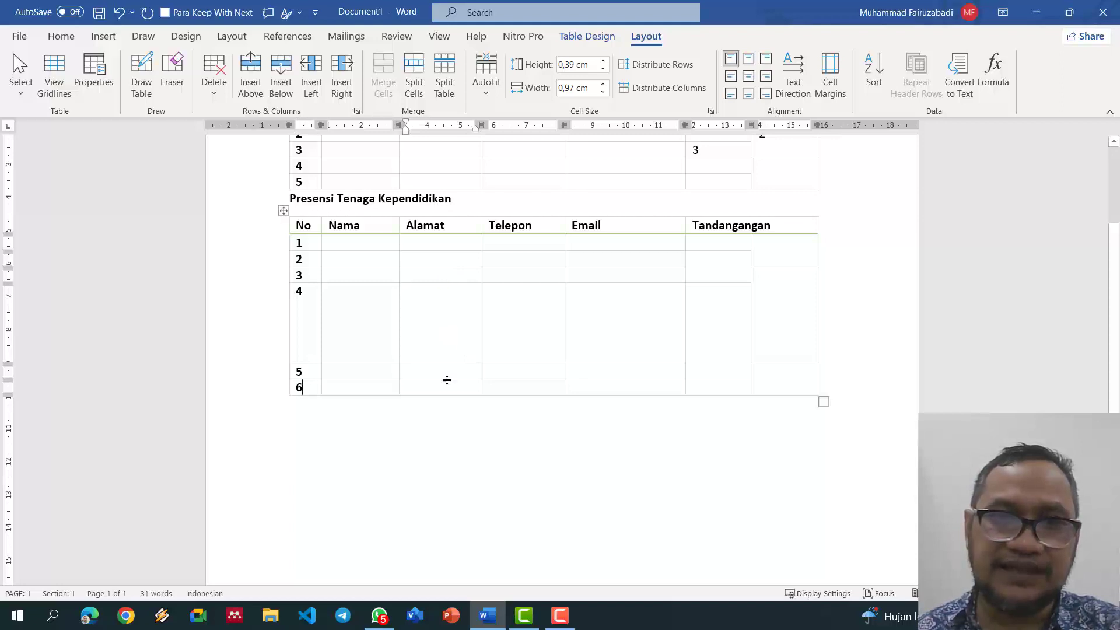
drag(447, 380, 452, 419)
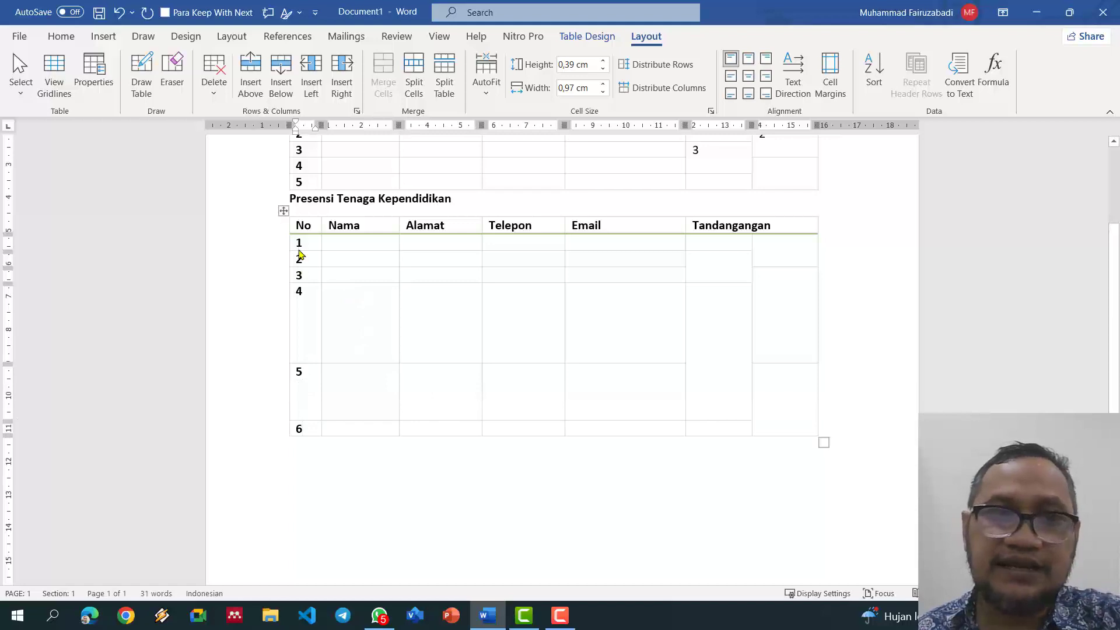
drag(303, 243, 804, 442)
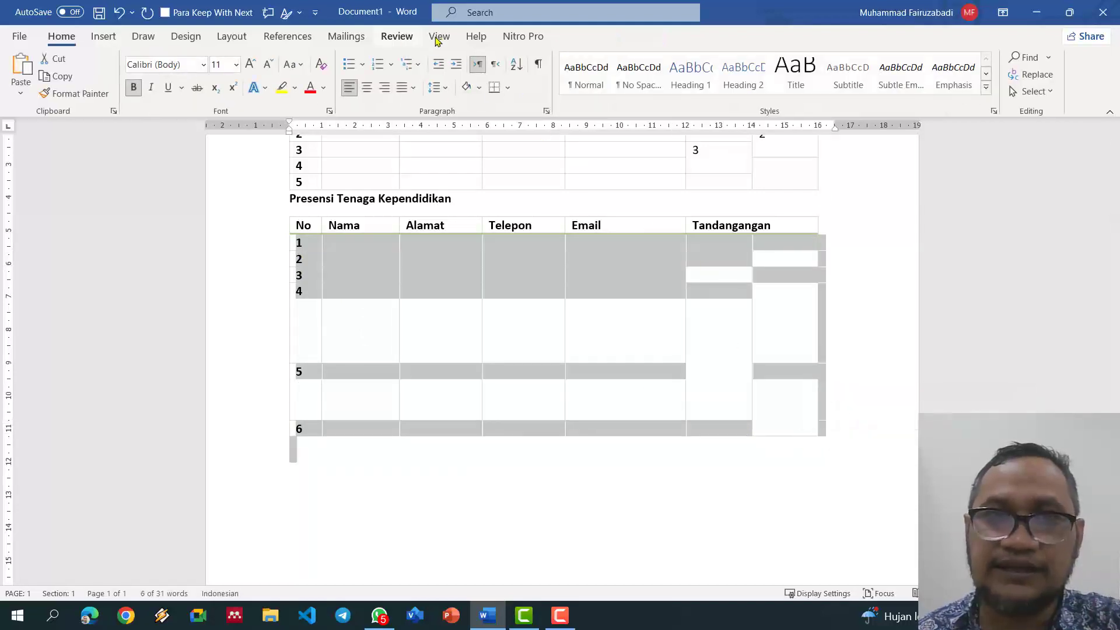
click(490, 290)
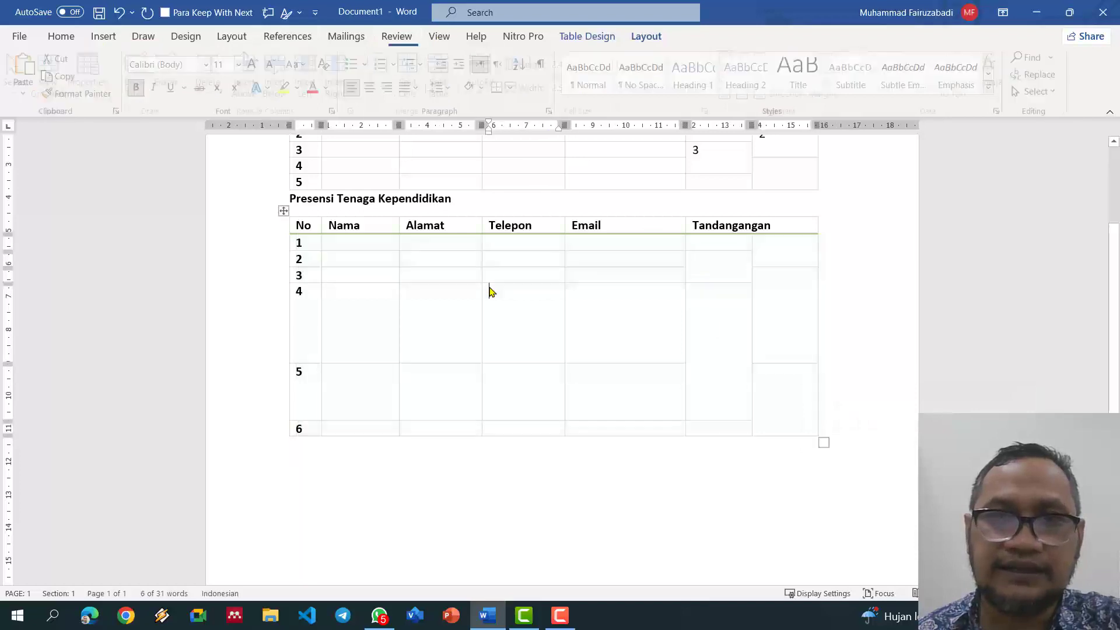
drag(302, 243, 756, 435)
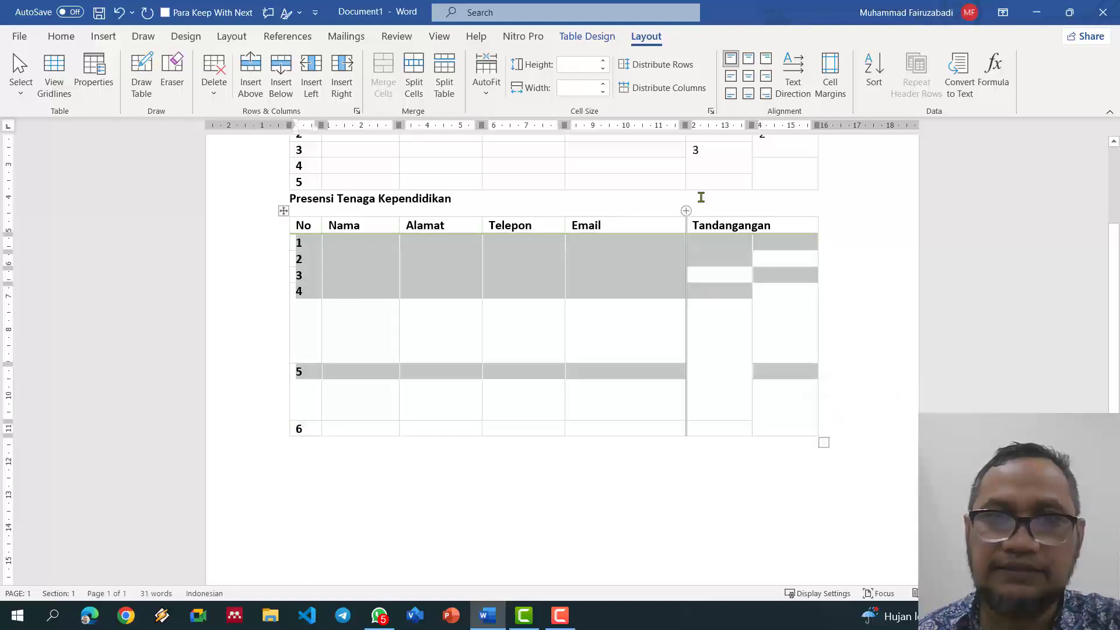
Step: Dismiss the Distribute Columns warning and delete the Tandangangan column from the second table
click(680, 89)
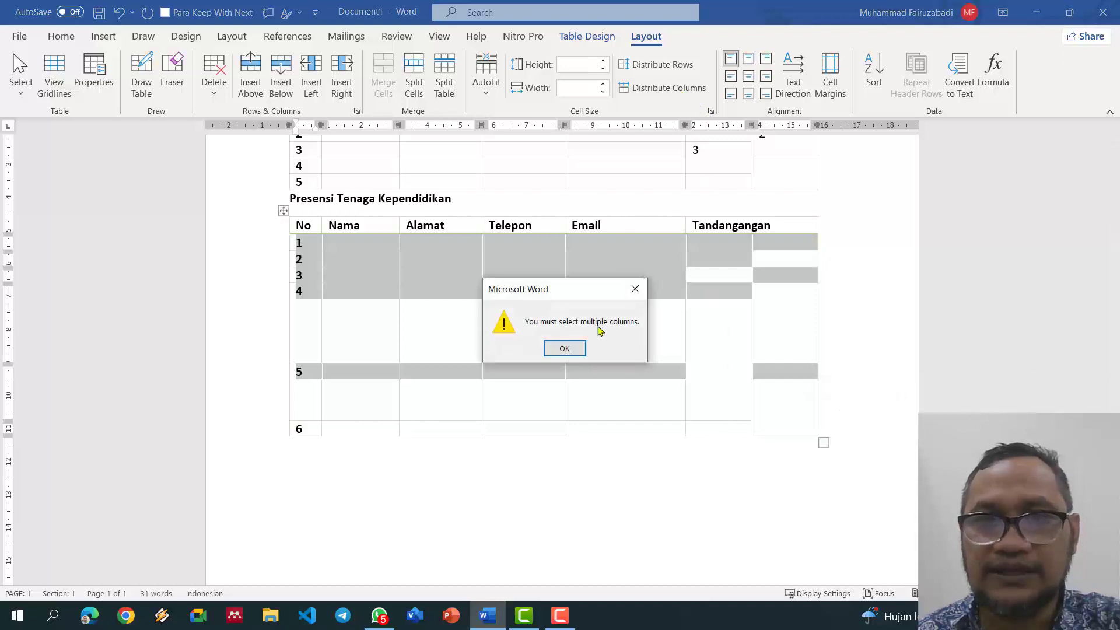
click(579, 349)
click(771, 297)
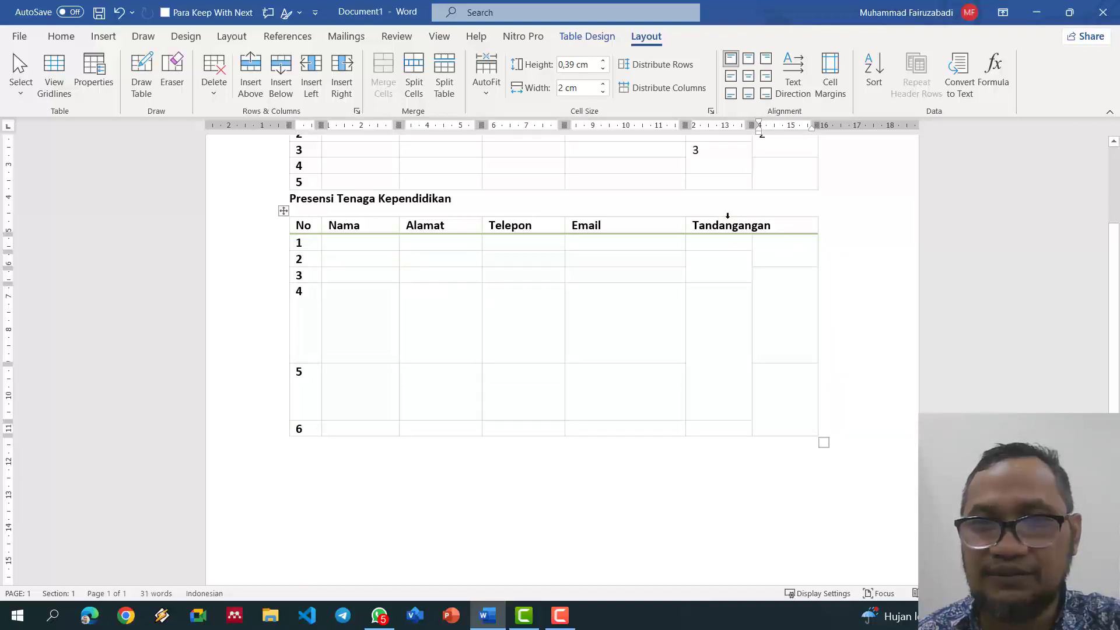
click(727, 216)
key(BackSpace)
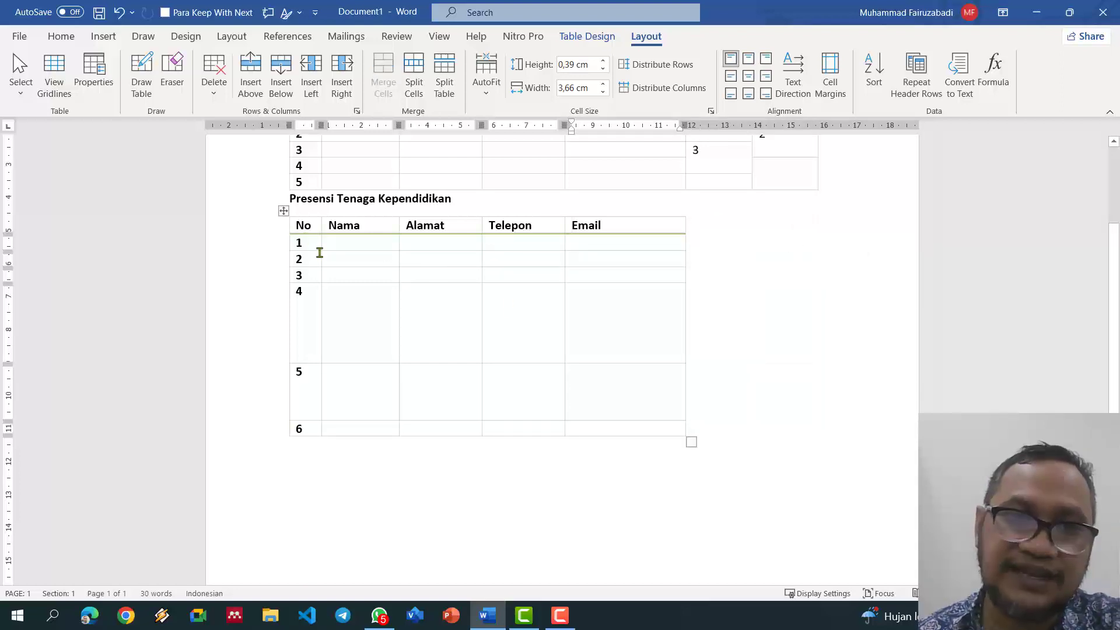
drag(319, 252, 642, 437)
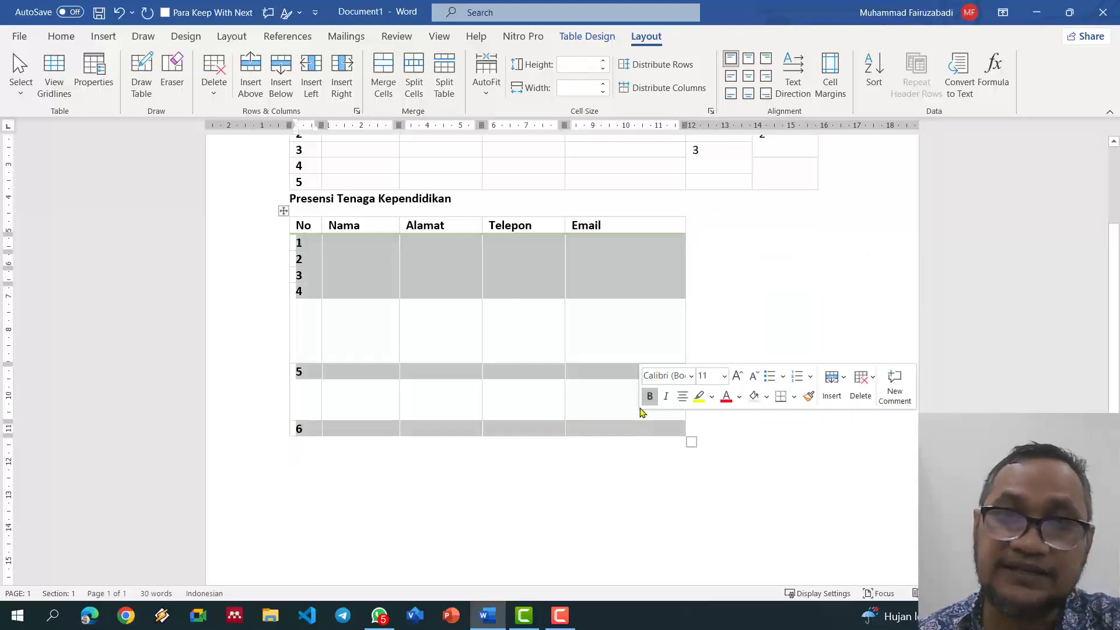
Step: Set rows 1–6 of the second table to a 0,7 cm row height
click(657, 64)
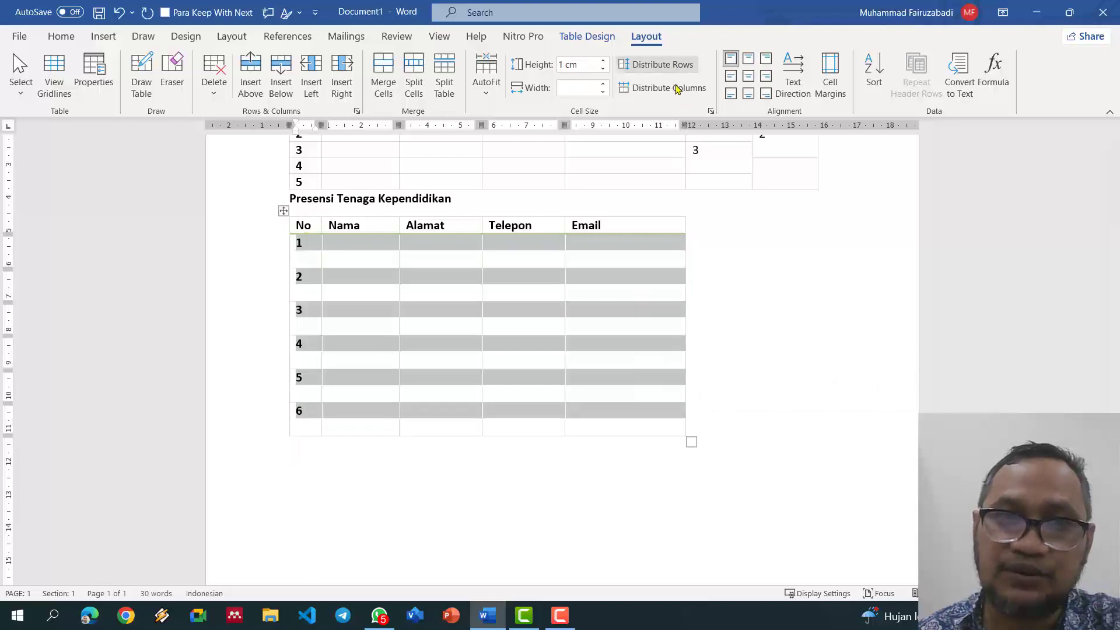
click(503, 295)
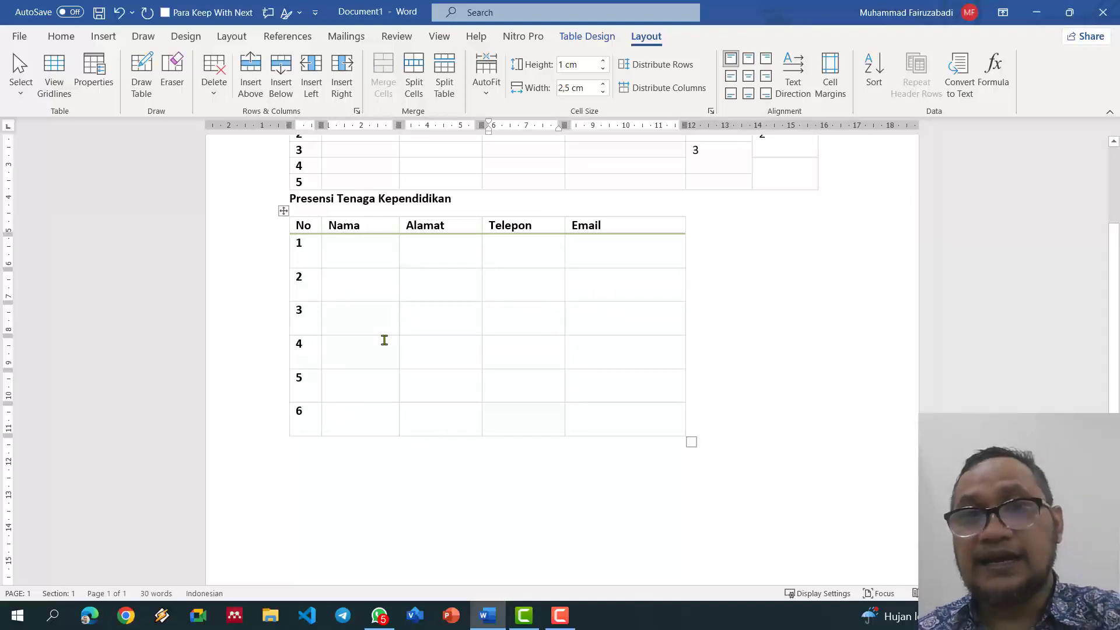
drag(299, 226, 536, 351)
drag(304, 245, 663, 414)
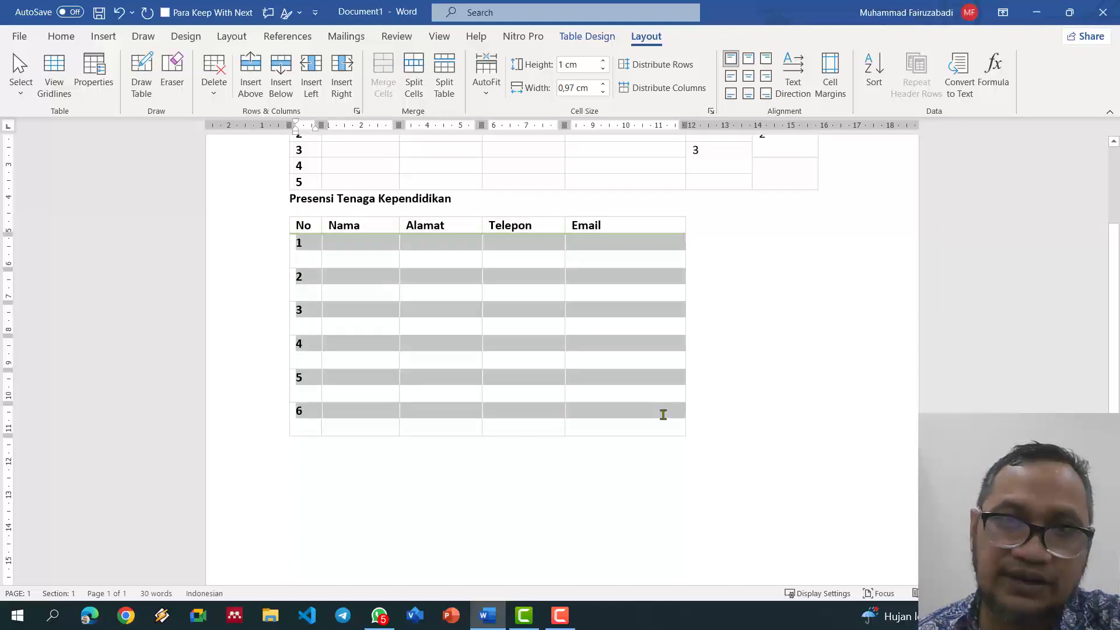
click(603, 61)
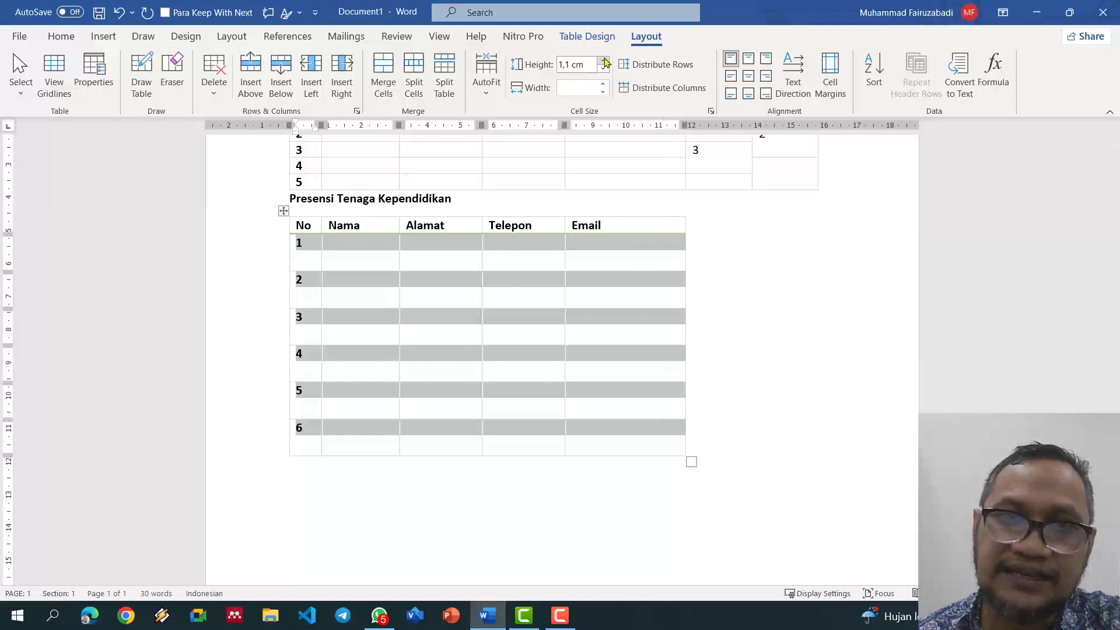
click(604, 68)
click(604, 68)
click(605, 69)
click(604, 69)
click(604, 68)
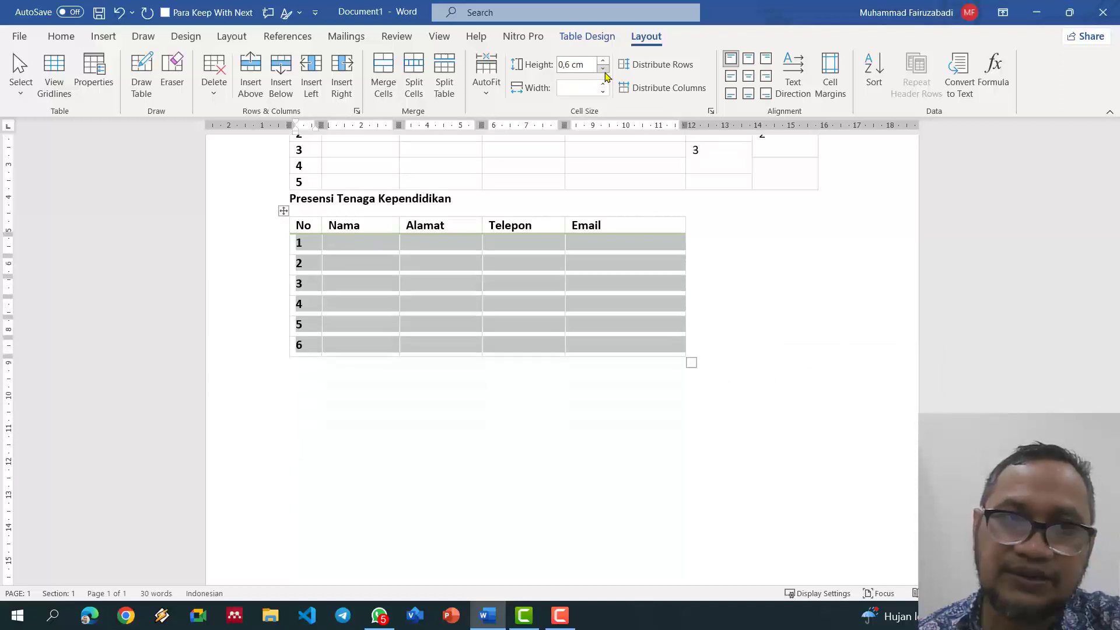
click(604, 62)
click(604, 62)
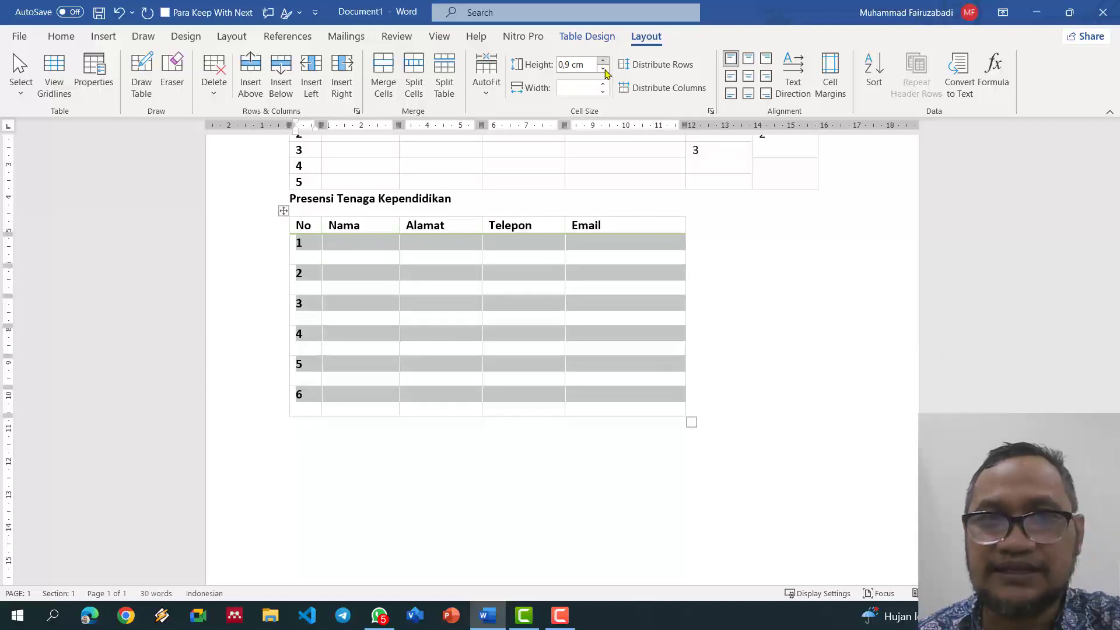
click(604, 68)
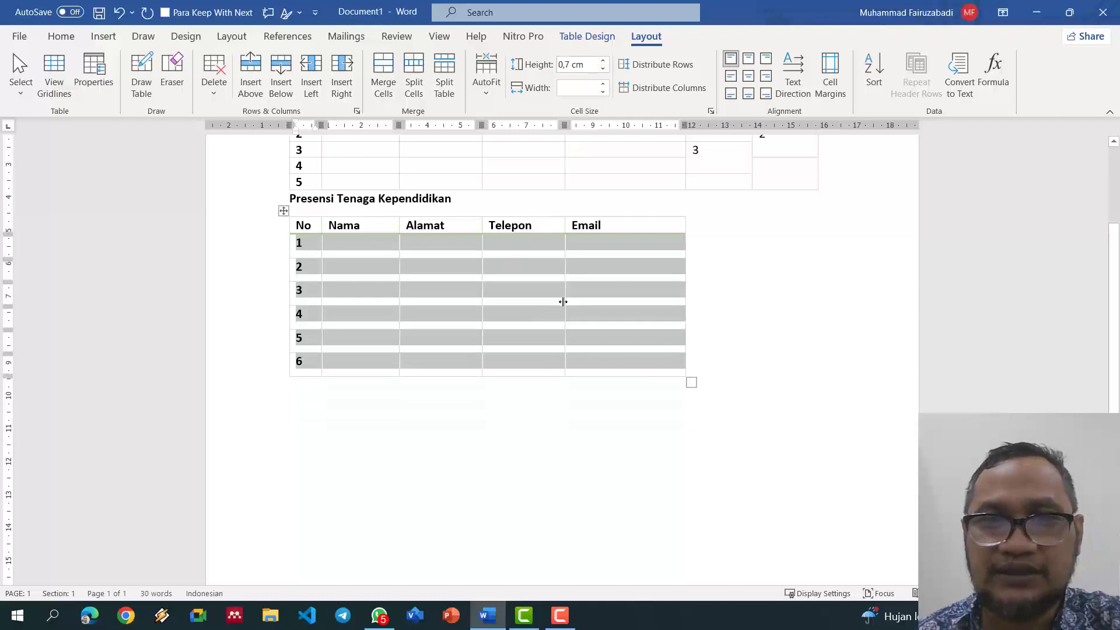
click(537, 305)
scroll(537, 306, up, 2)
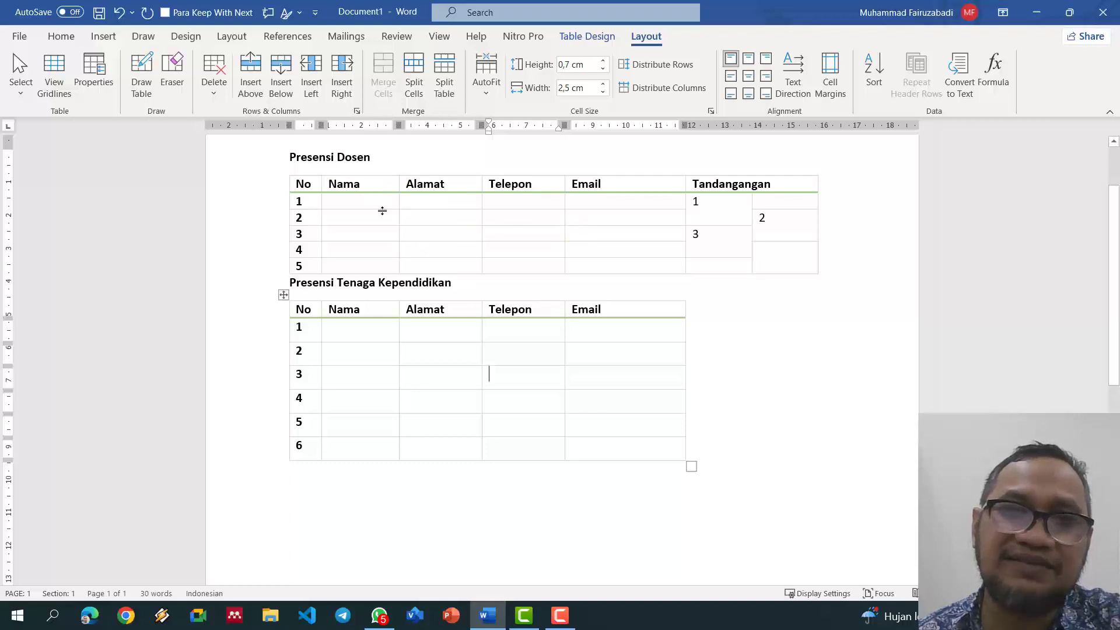
Step: Select the entire Presensi Tenaga Kependidikan table
scroll(447, 243, up, 3)
drag(350, 241, 775, 352)
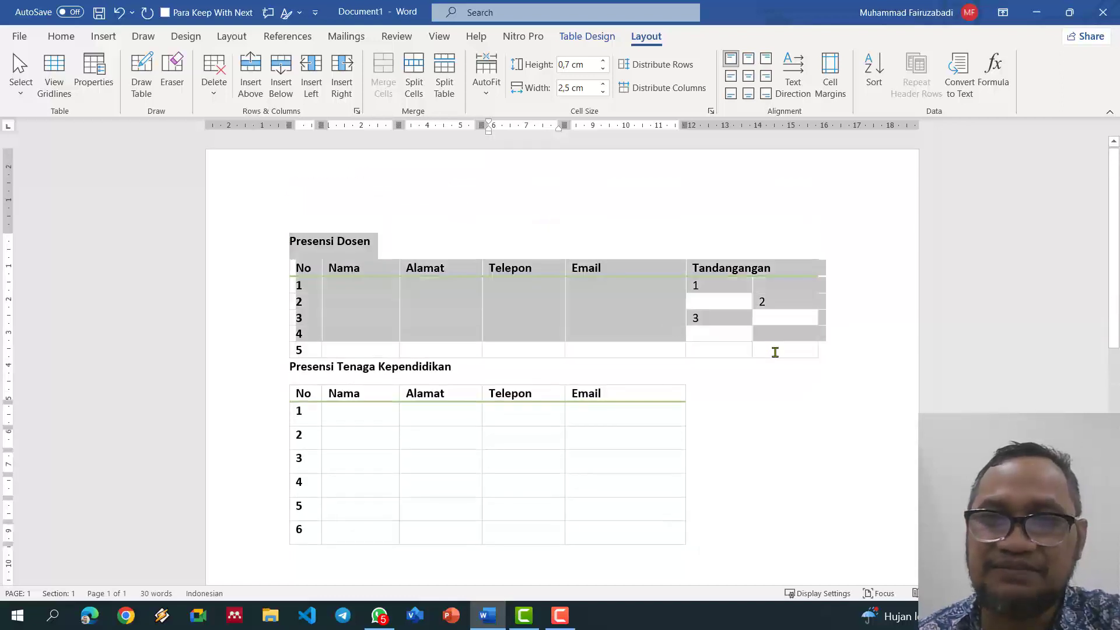
click(307, 397)
drag(307, 398, 656, 533)
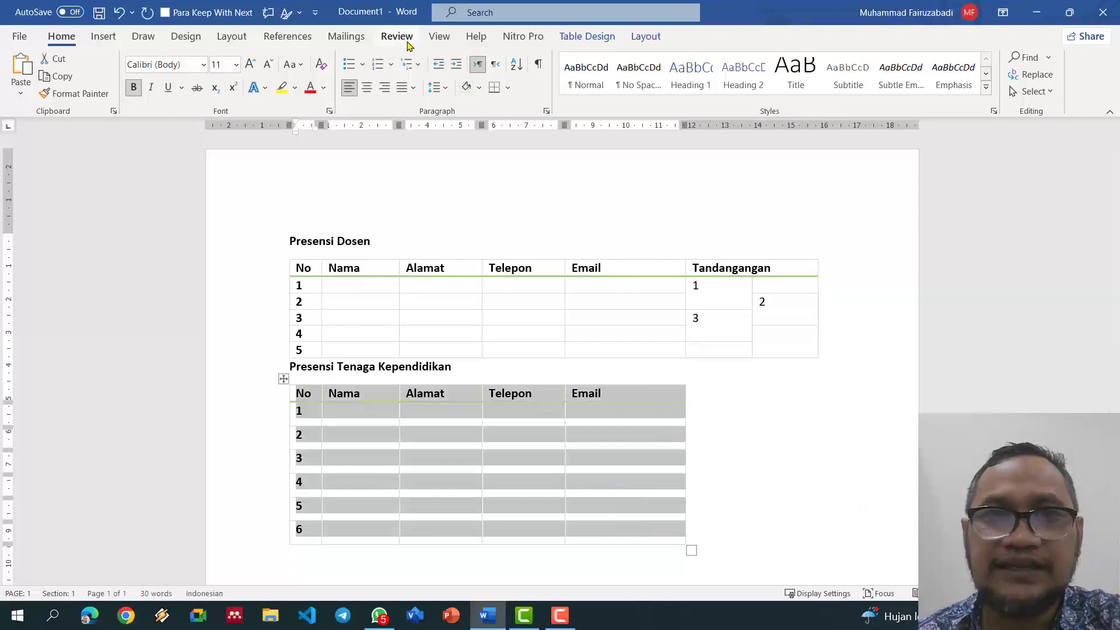
Step: Save the selected table as the AutoText entry 'Presensi', then select both headings and tables
click(438, 40)
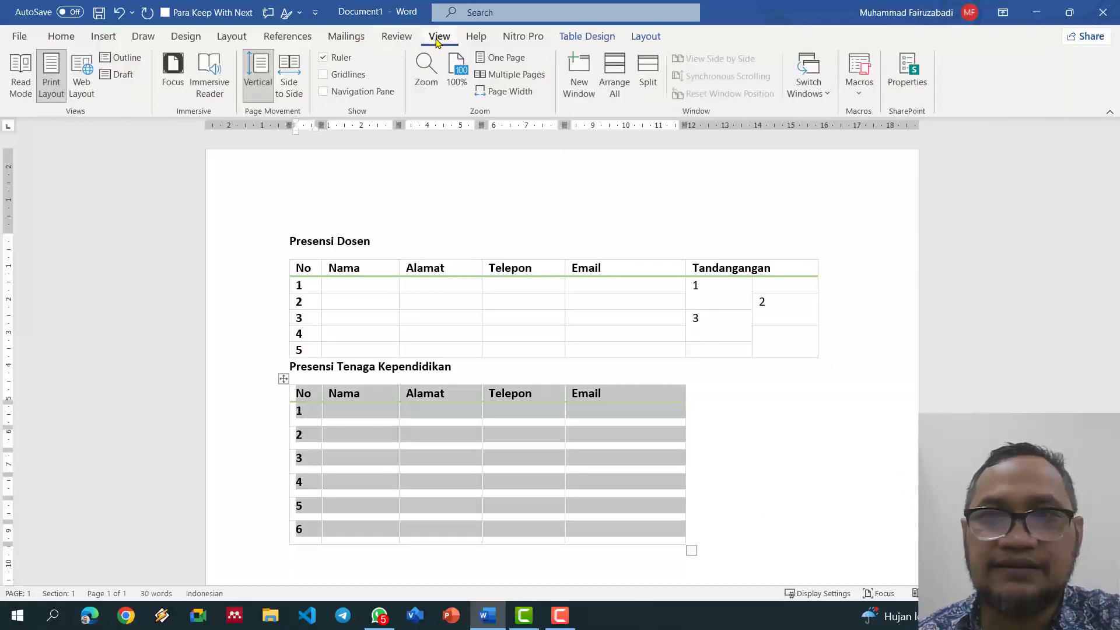
click(476, 39)
click(61, 37)
click(103, 39)
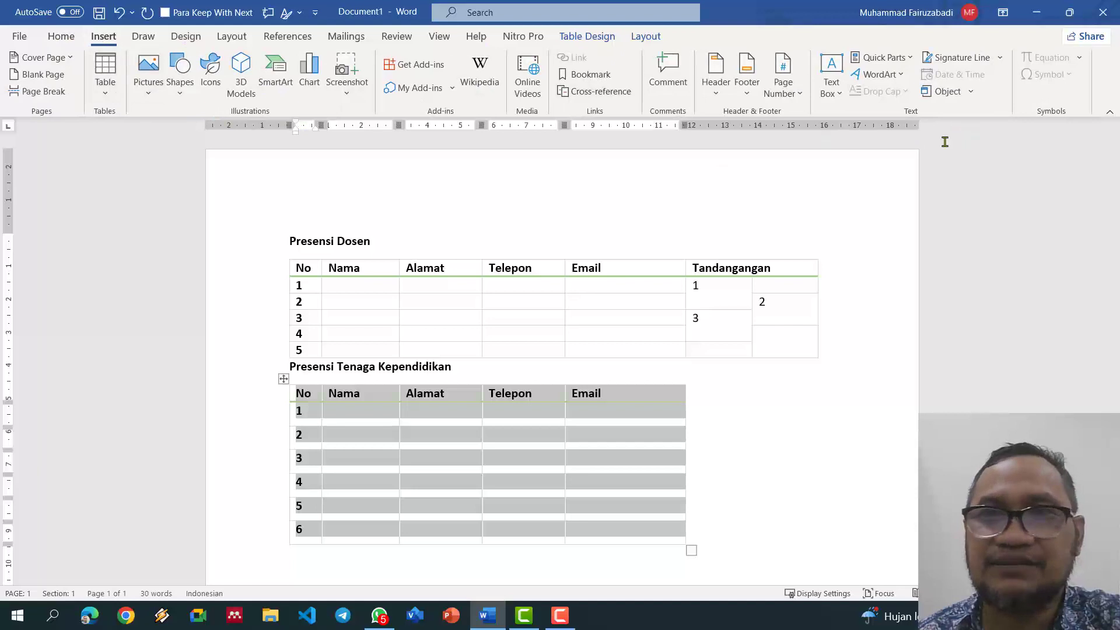
click(899, 61)
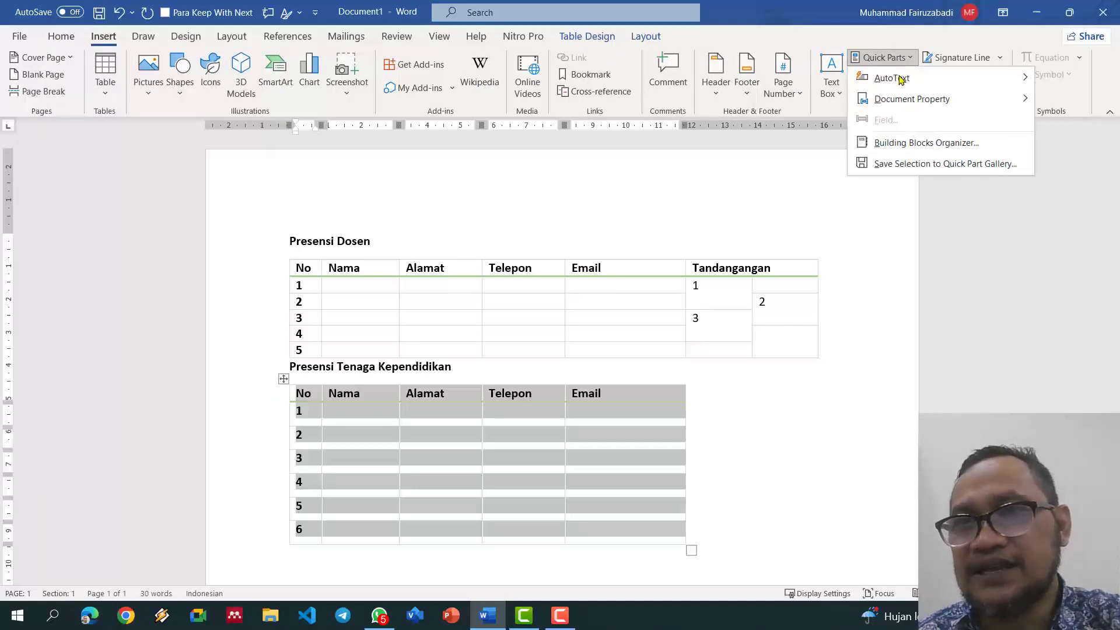
mouse_move(912, 86)
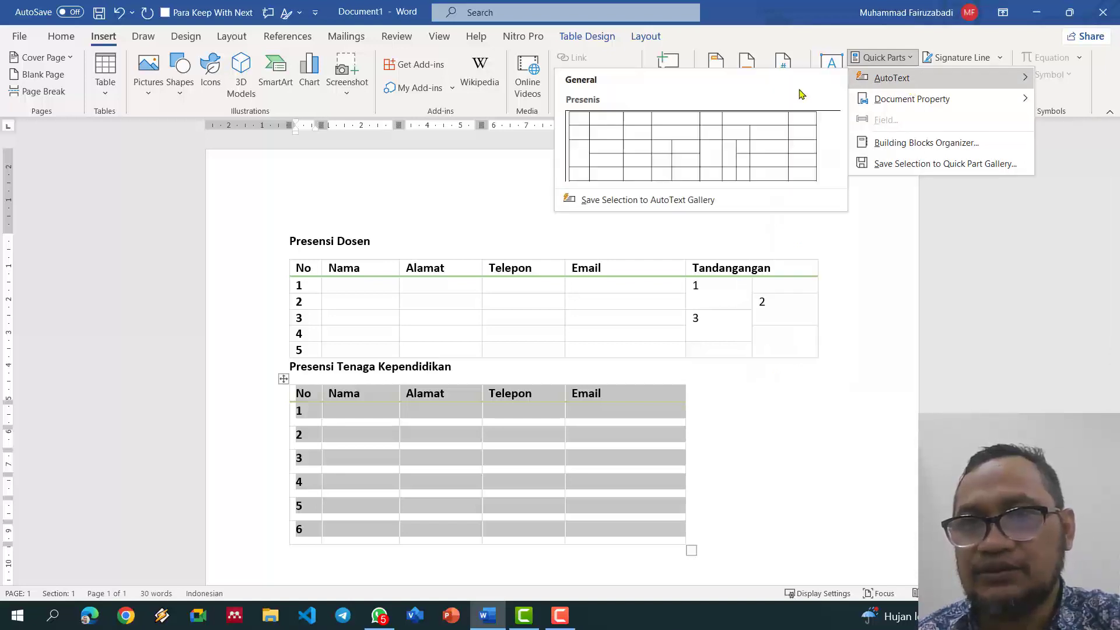
click(647, 200)
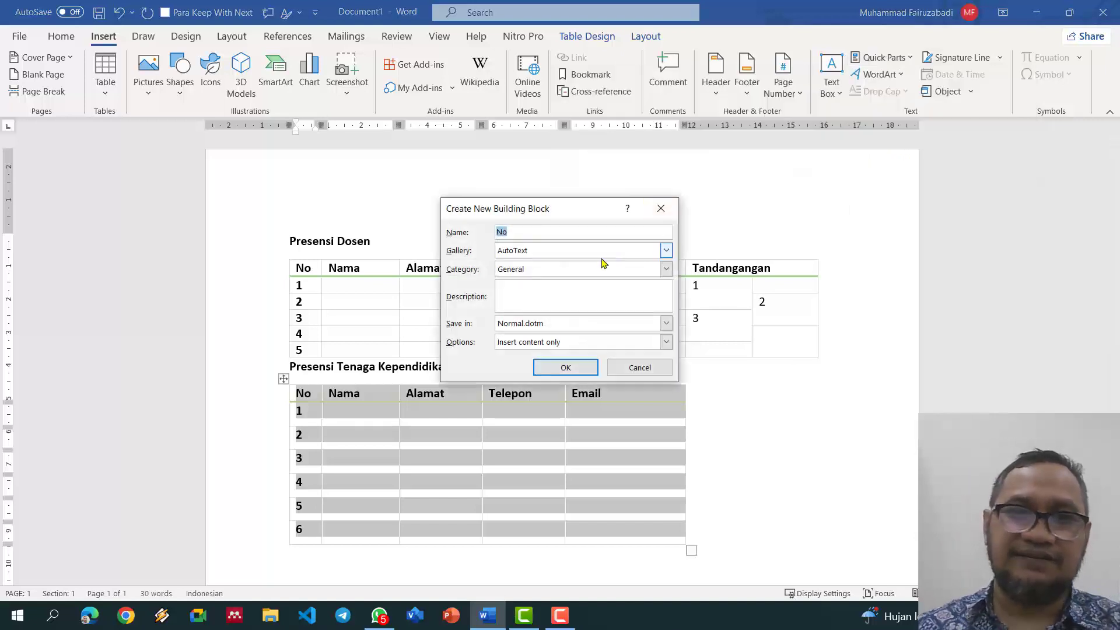
text(Pres)
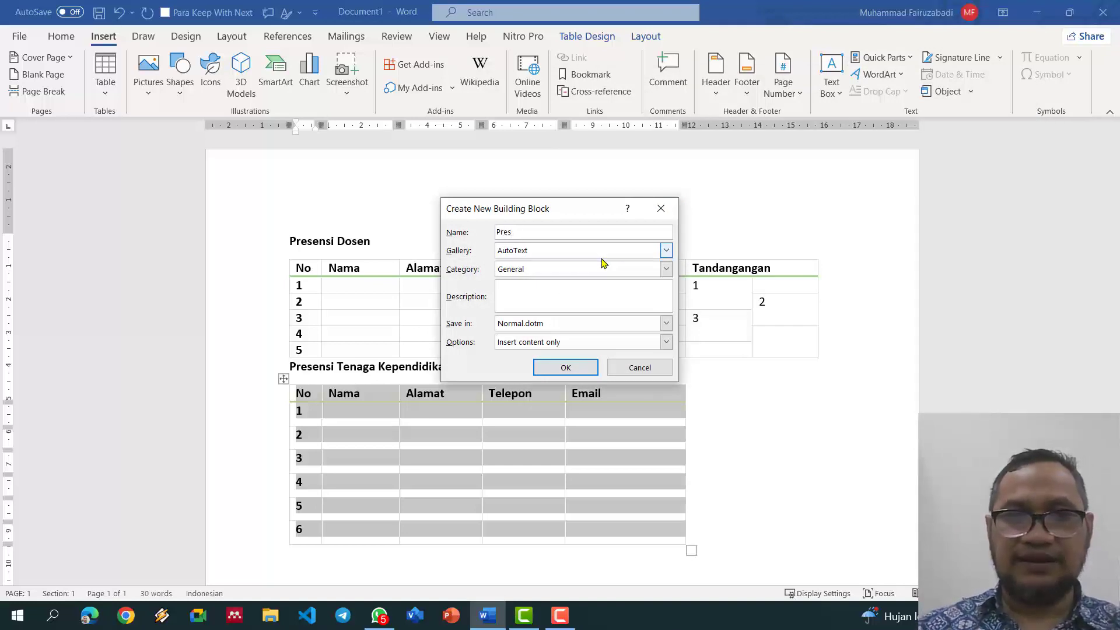
text(ensi)
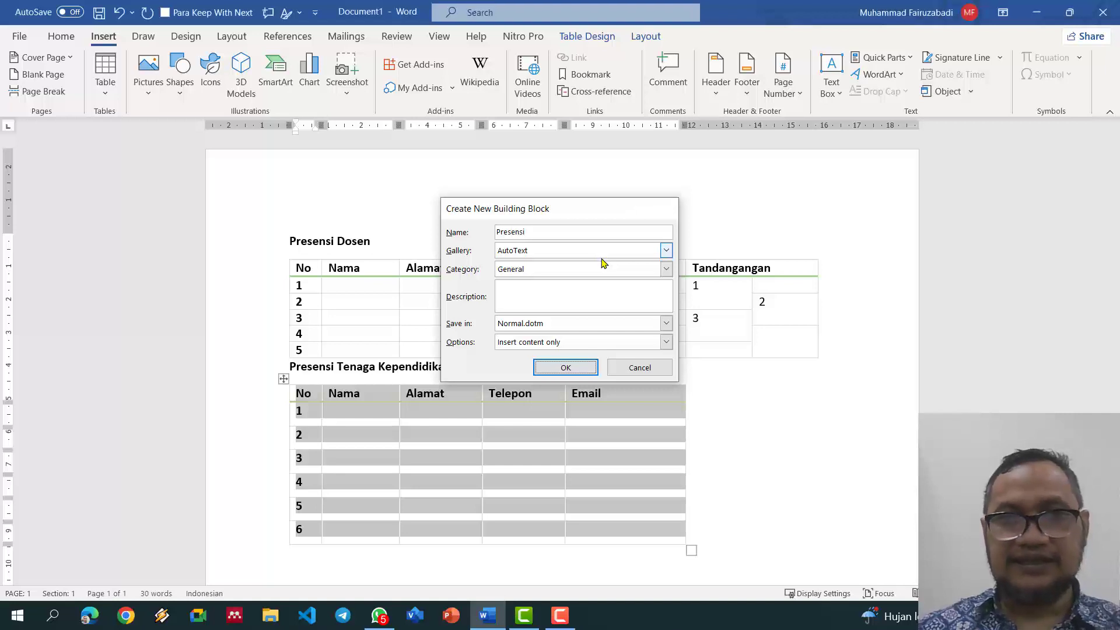
key(Return)
scroll(216, 210, down, 3)
drag(239, 166, 499, 467)
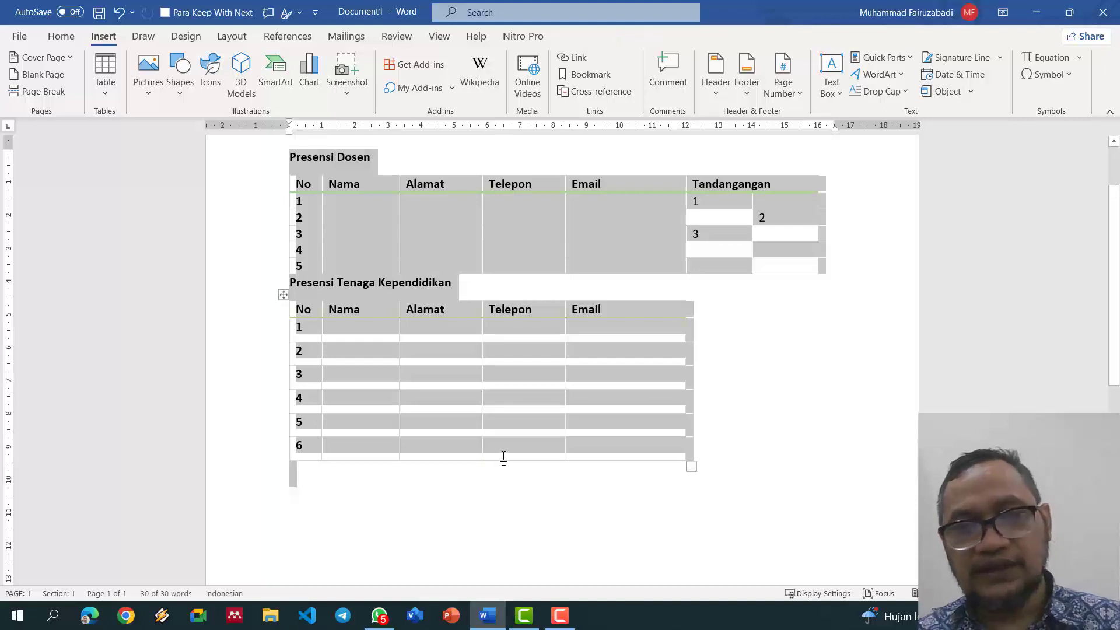
Step: Delete both headings and tables and insert the 'Presensi' AutoText entry instead
key(BackSpace)
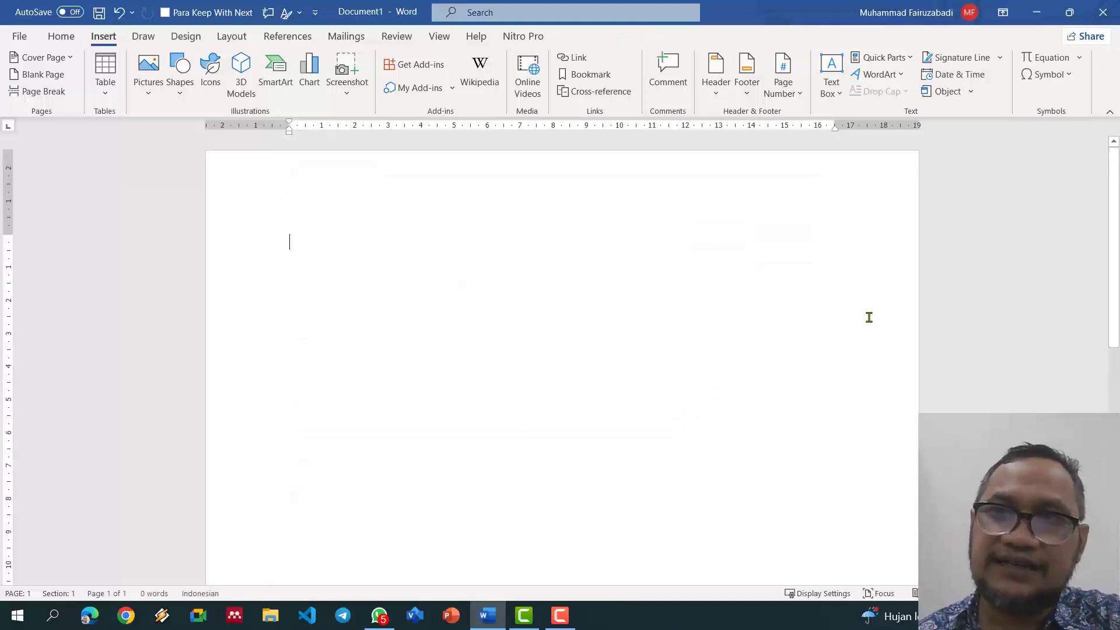
click(912, 59)
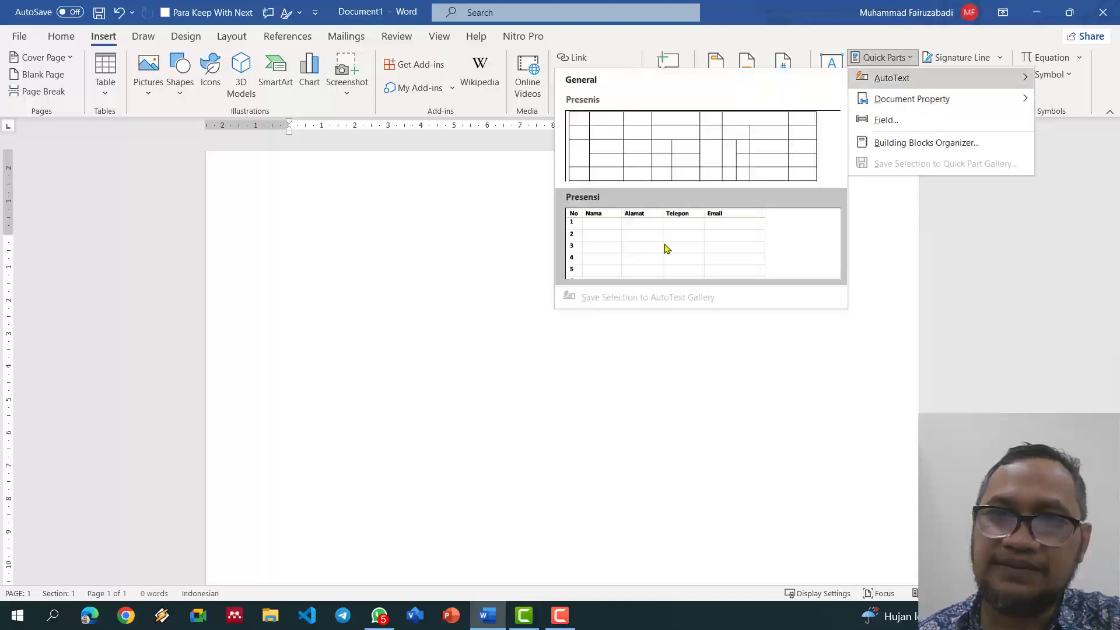
click(667, 248)
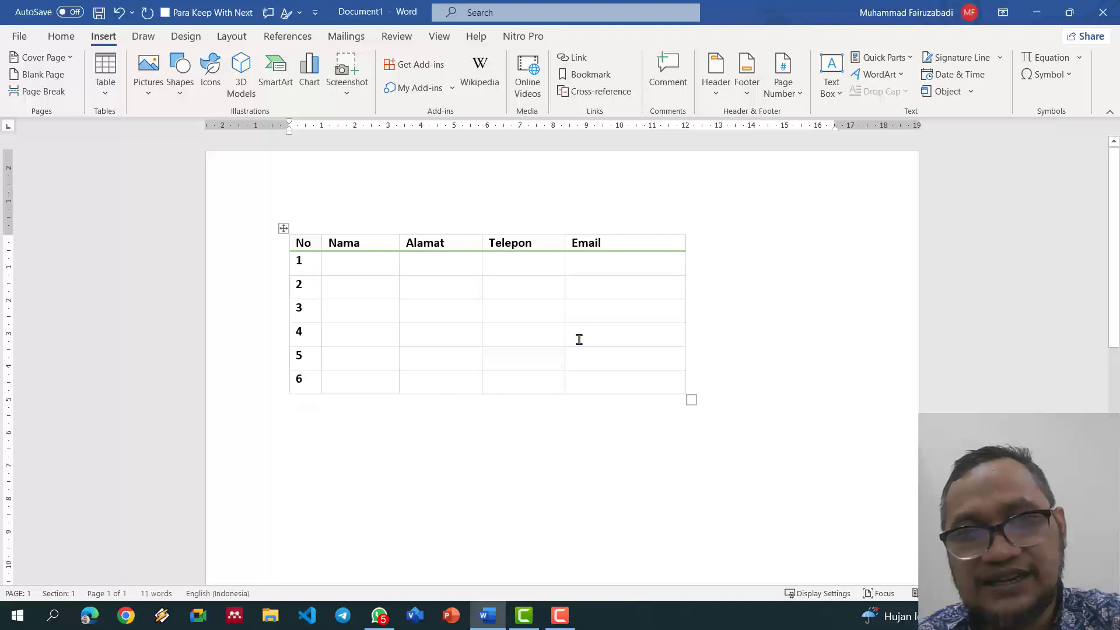
click(284, 228)
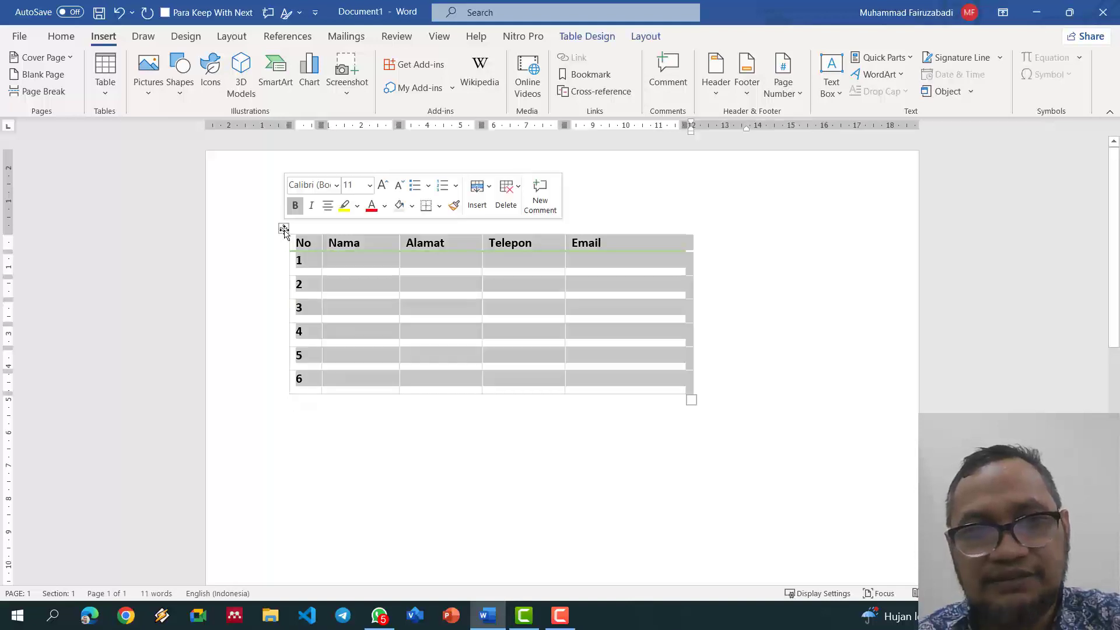
right_click(284, 228)
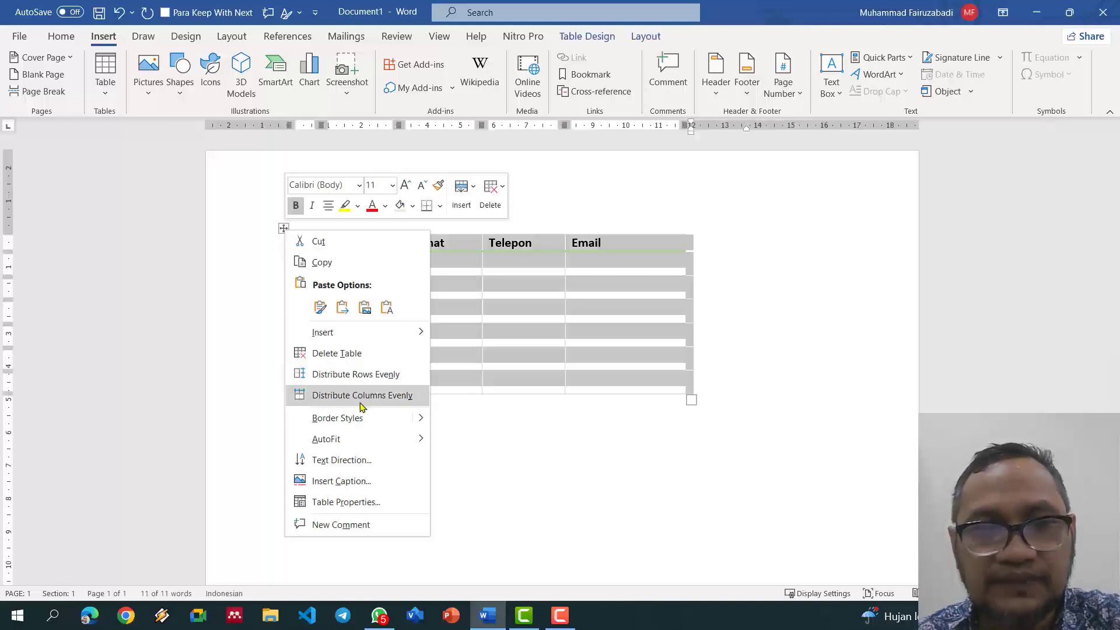
click(637, 312)
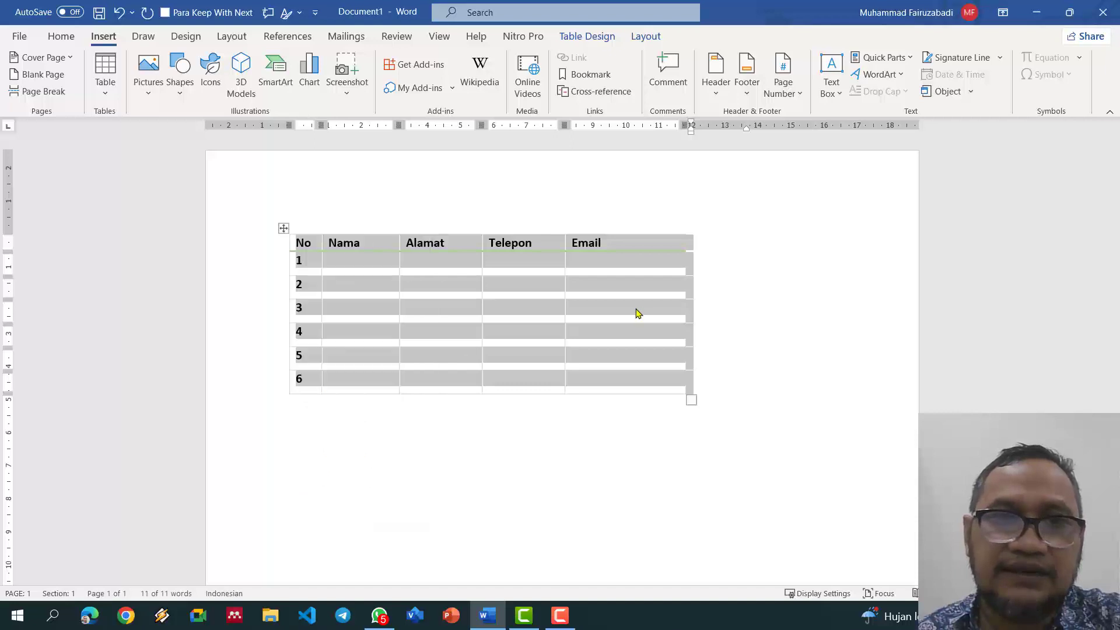
click(473, 294)
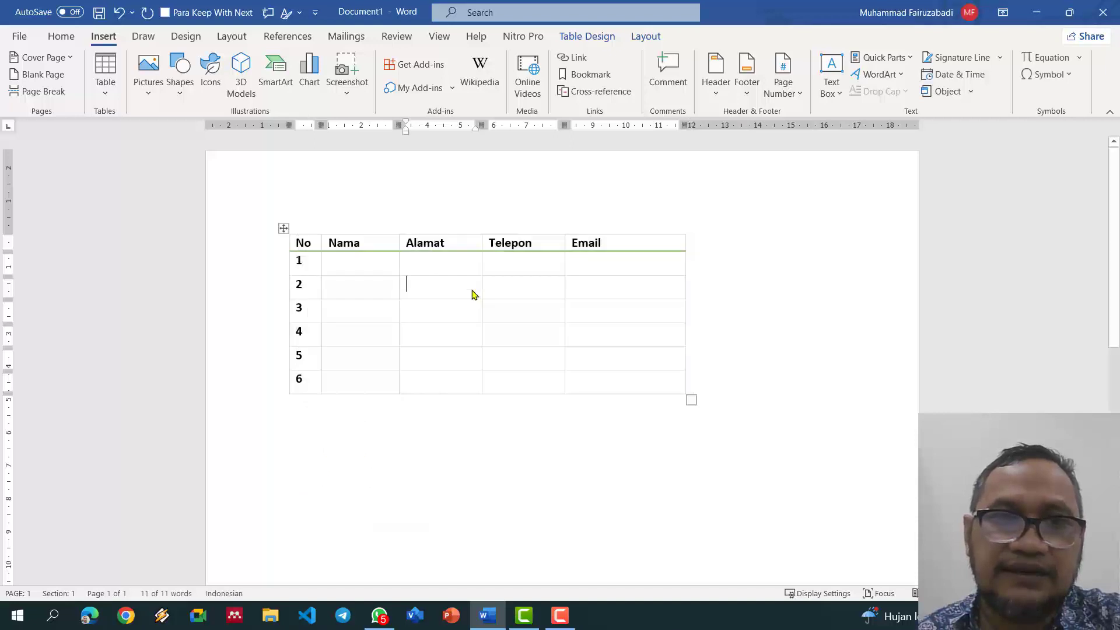
click(284, 228)
click(445, 287)
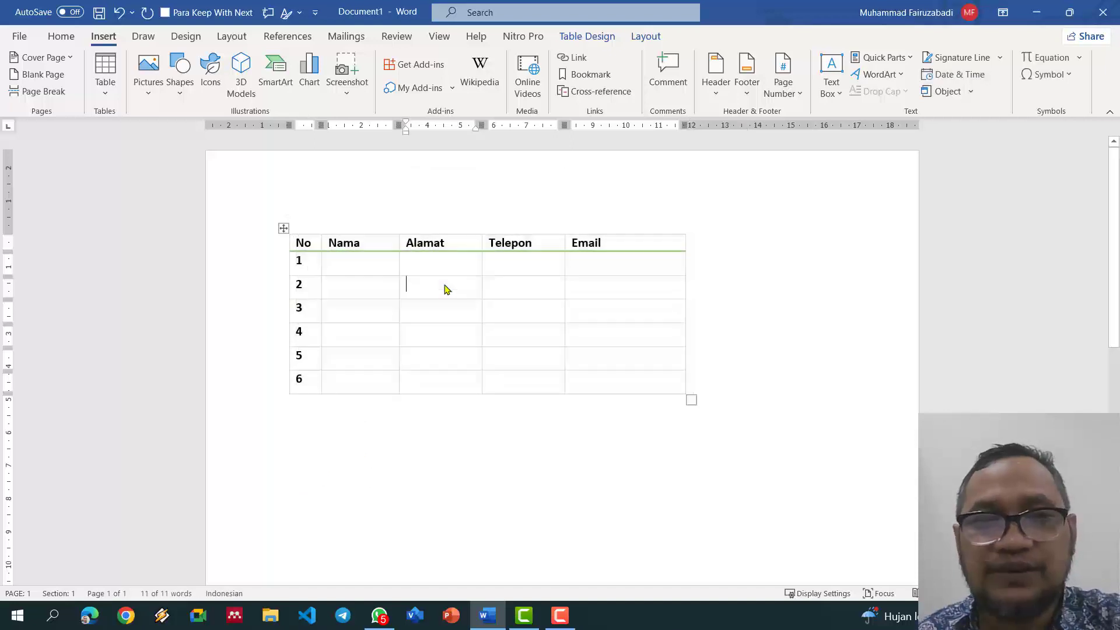
click(282, 229)
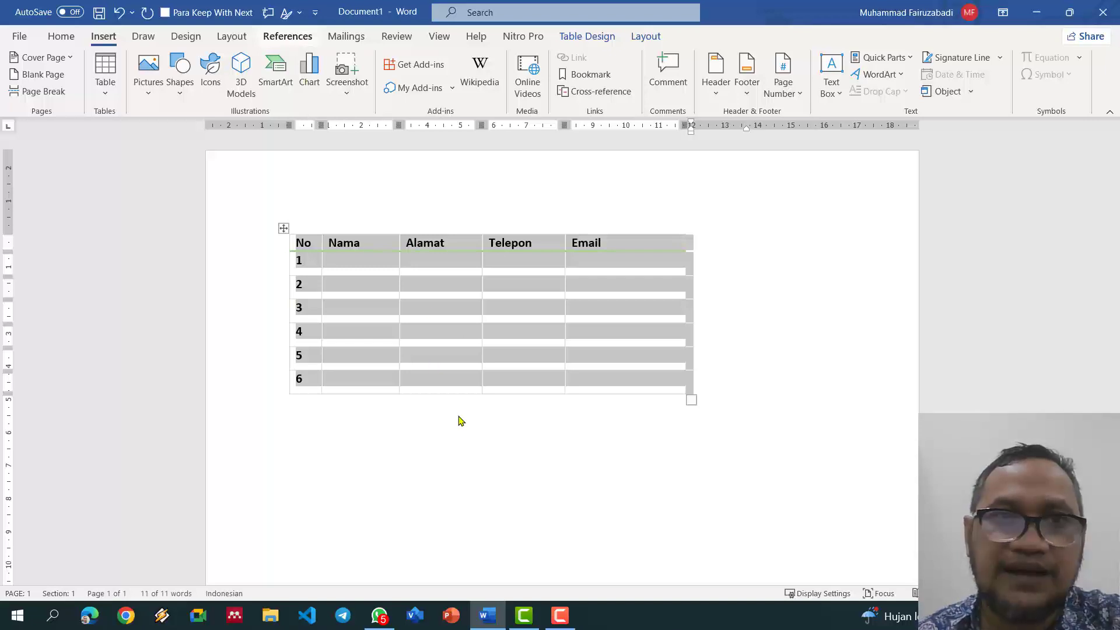
Step: Add the caption 'Tabel 1. Daftar Pegawai' above the table
click(293, 41)
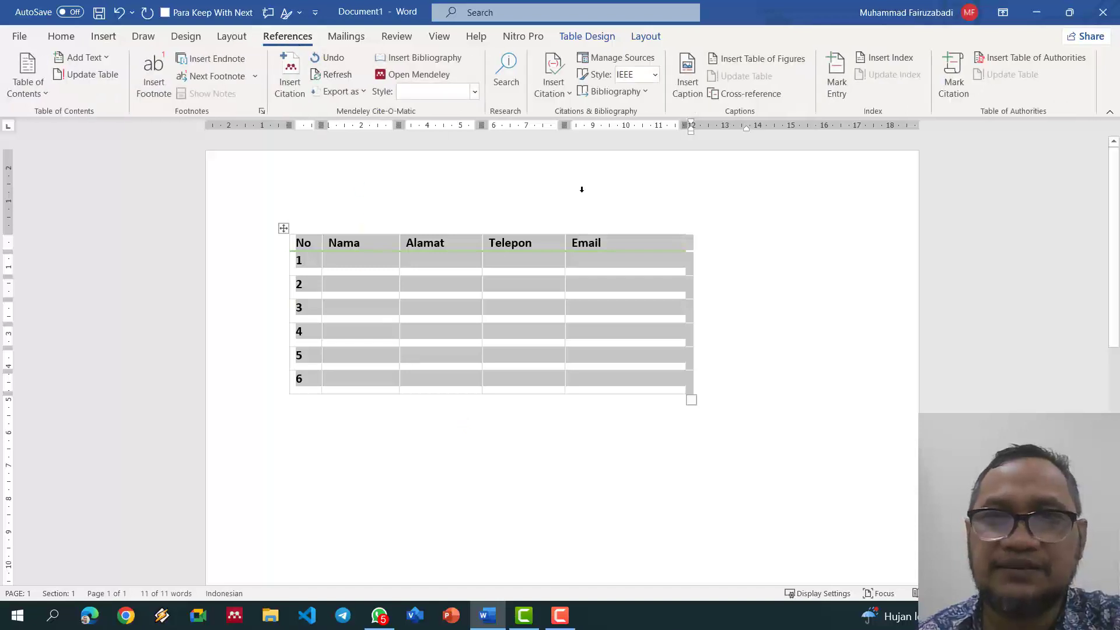
click(688, 81)
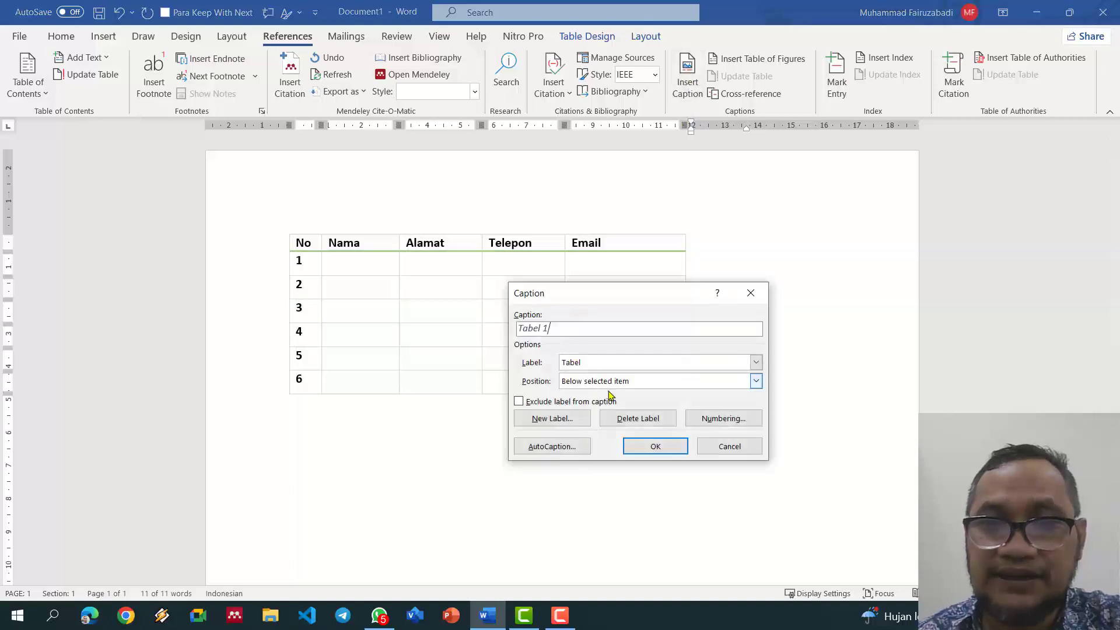
click(611, 383)
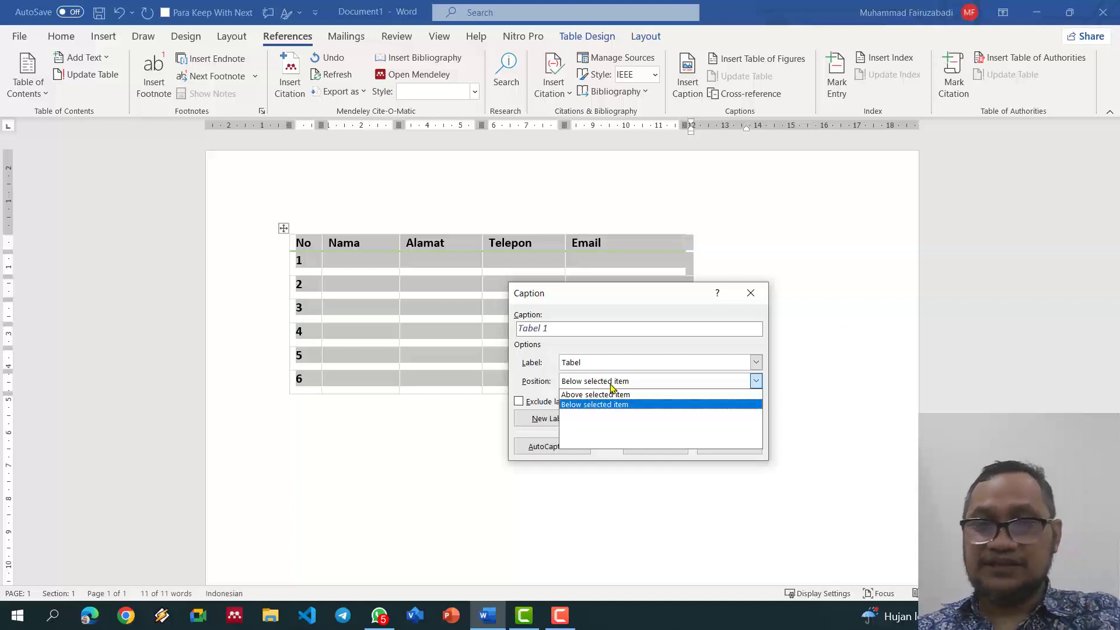
click(616, 394)
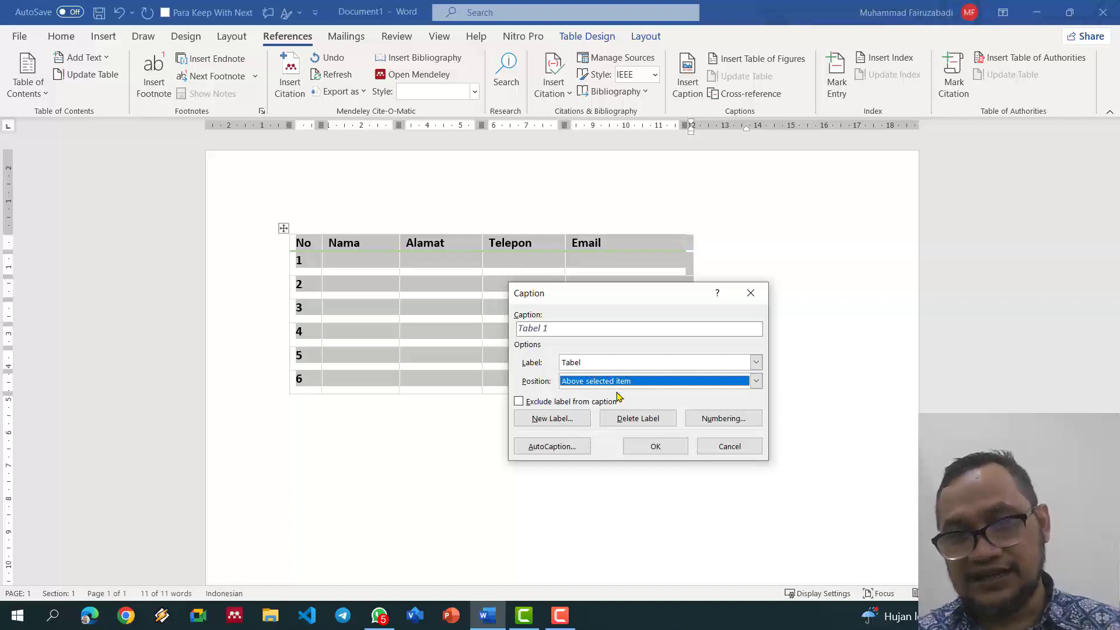
click(655, 447)
text(. Dafta)
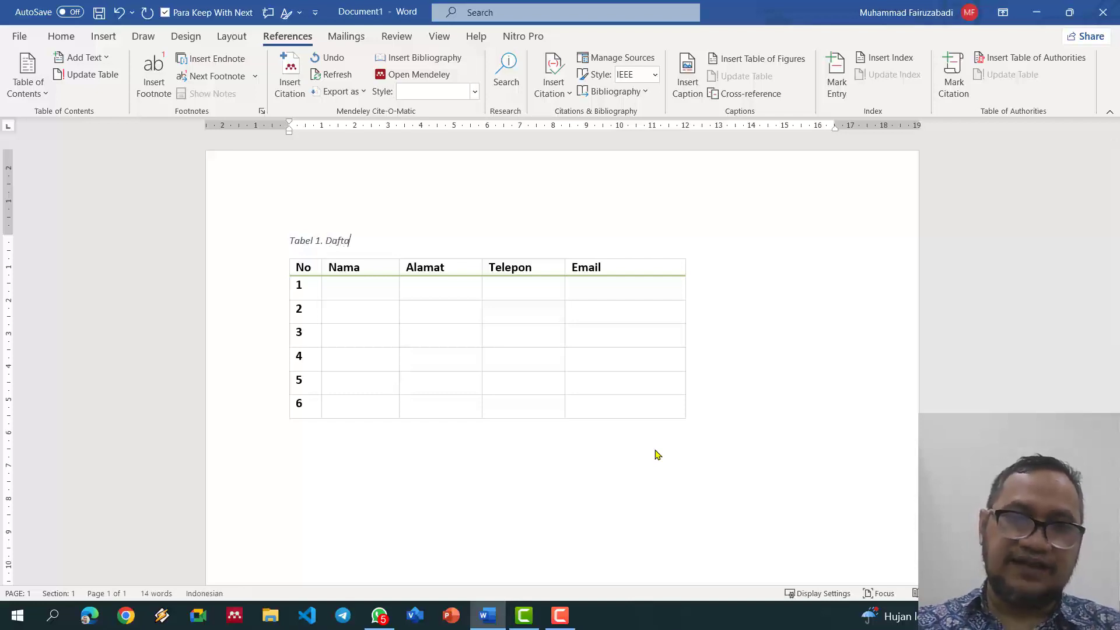
text(r Pegawai)
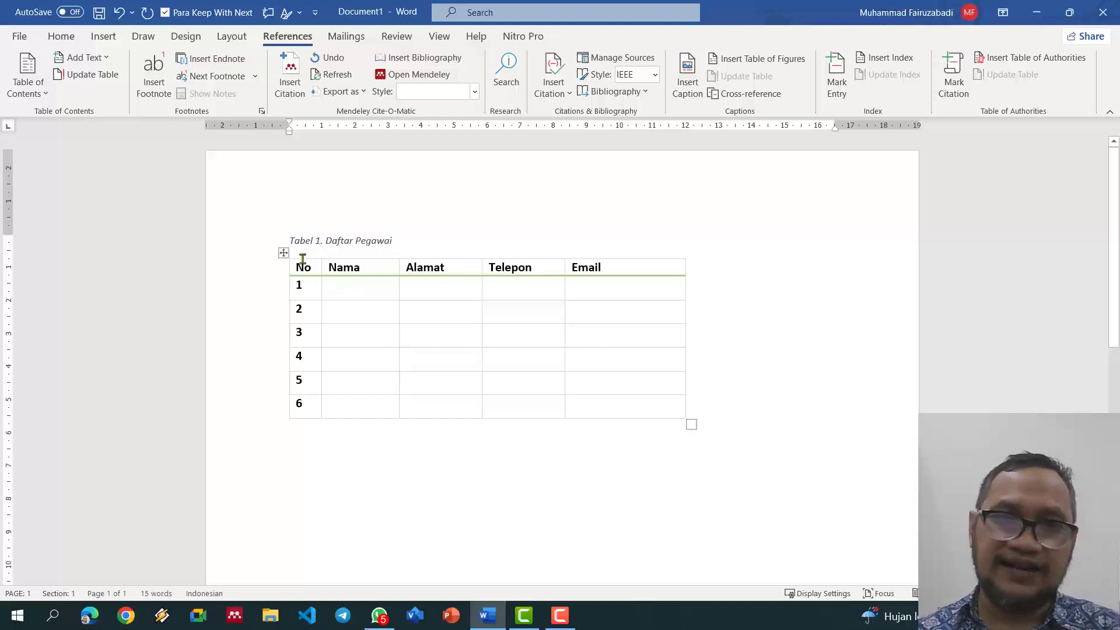
Step: Paste a copy of the captioned table below the original
drag(270, 244, 318, 449)
click(341, 454)
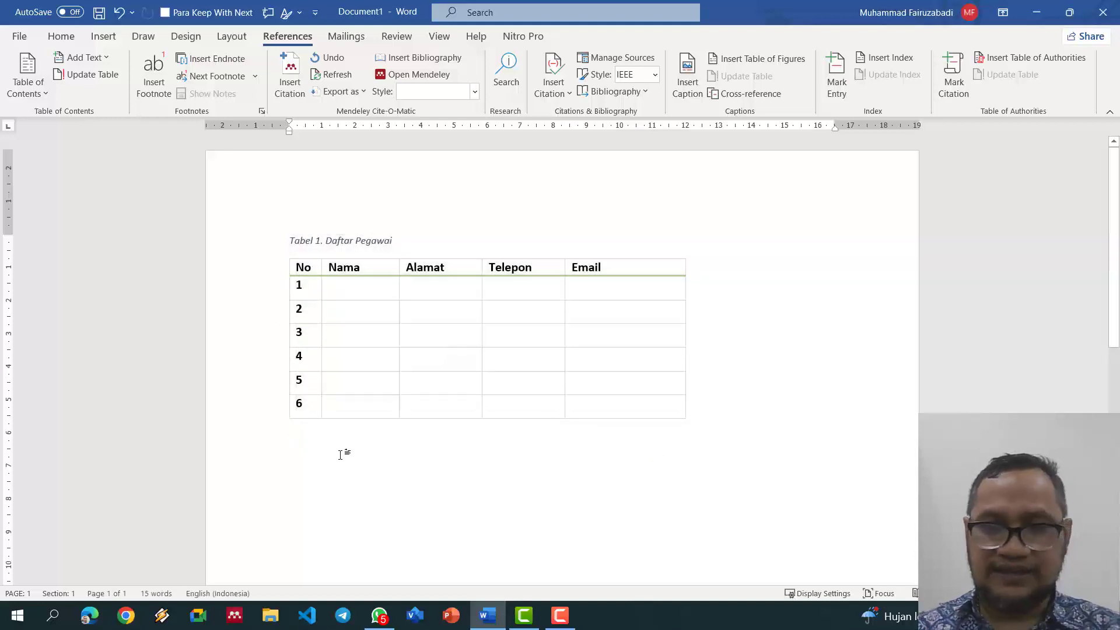
key(ctrl+v)
click(315, 341)
Step: Delete the copied caption line above the second table
scroll(370, 338, up, 1)
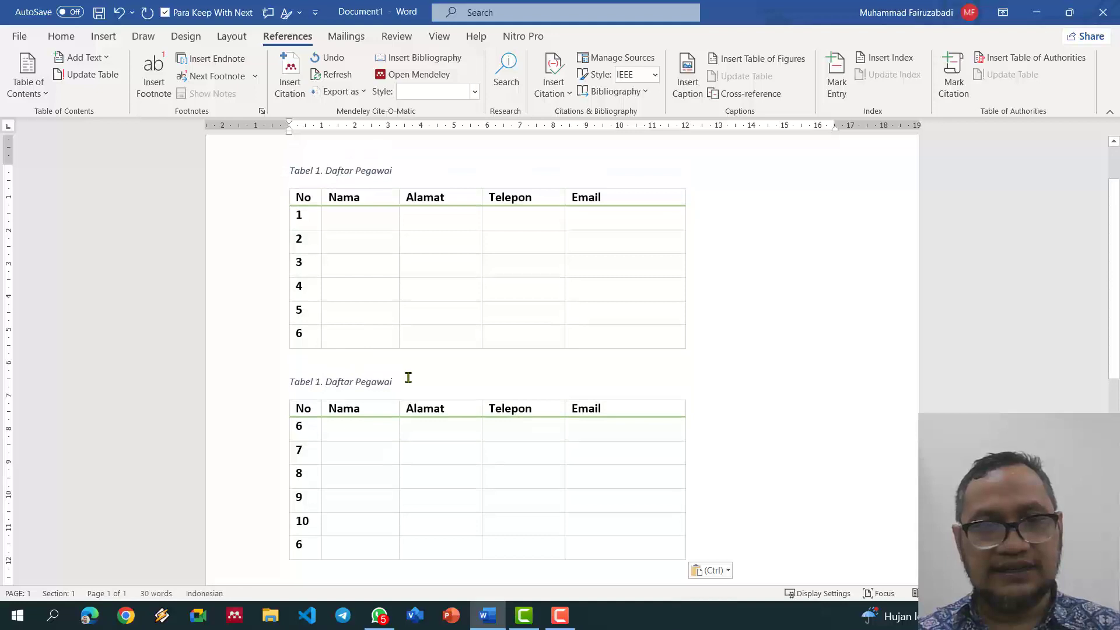
key(shift+End)
click(279, 378)
key(Delete)
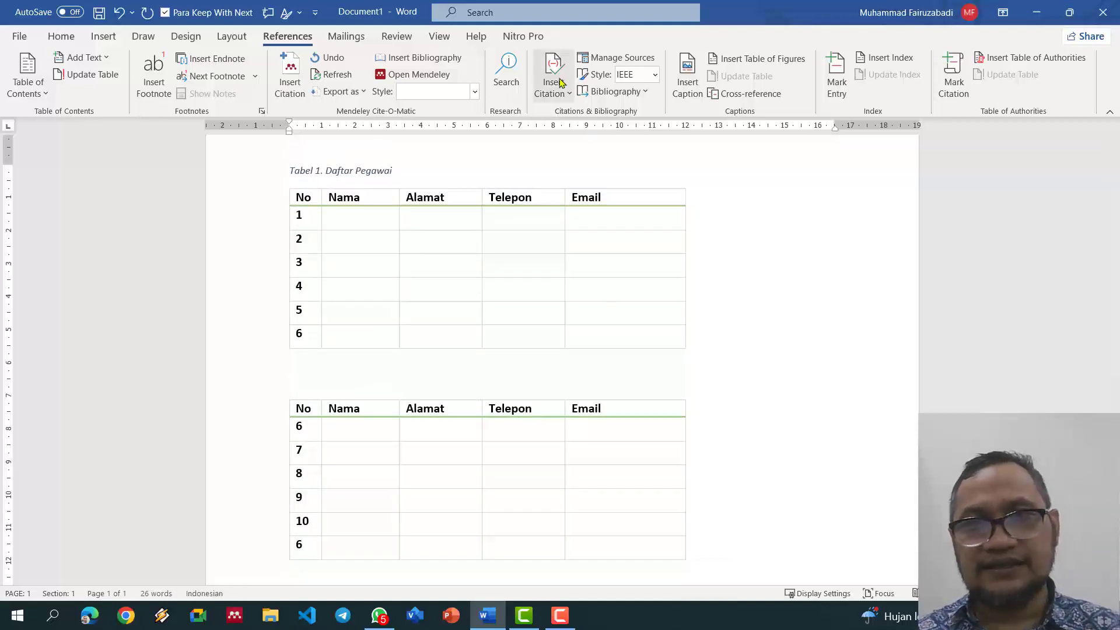
Step: Insert the caption 'Tabel 2. Dafta Dosen' above the second table
click(687, 76)
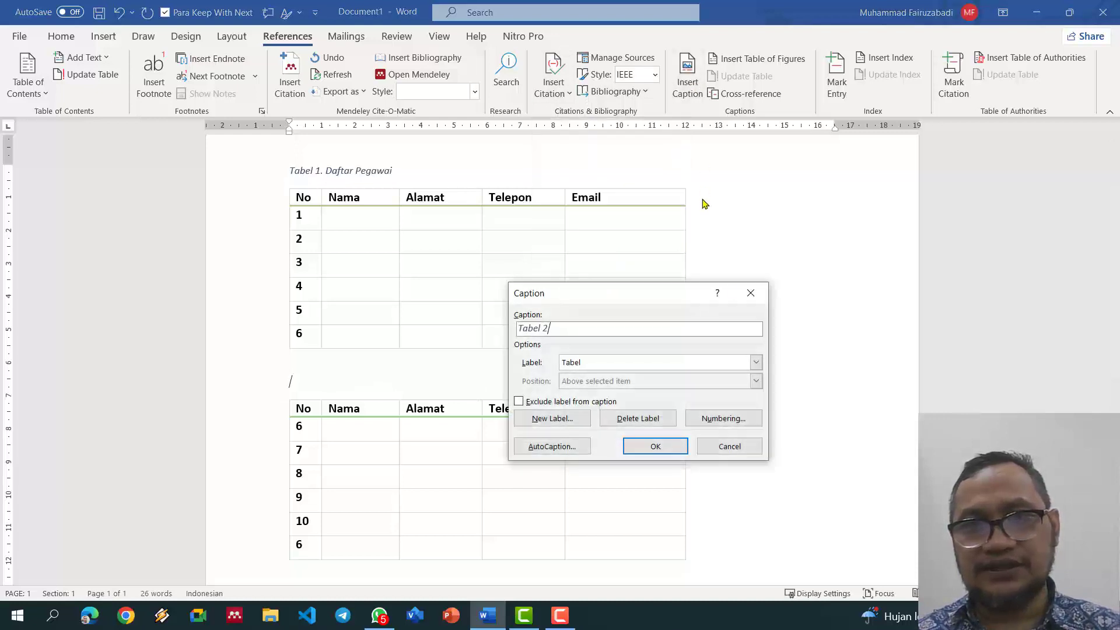
click(604, 366)
click(603, 367)
click(553, 419)
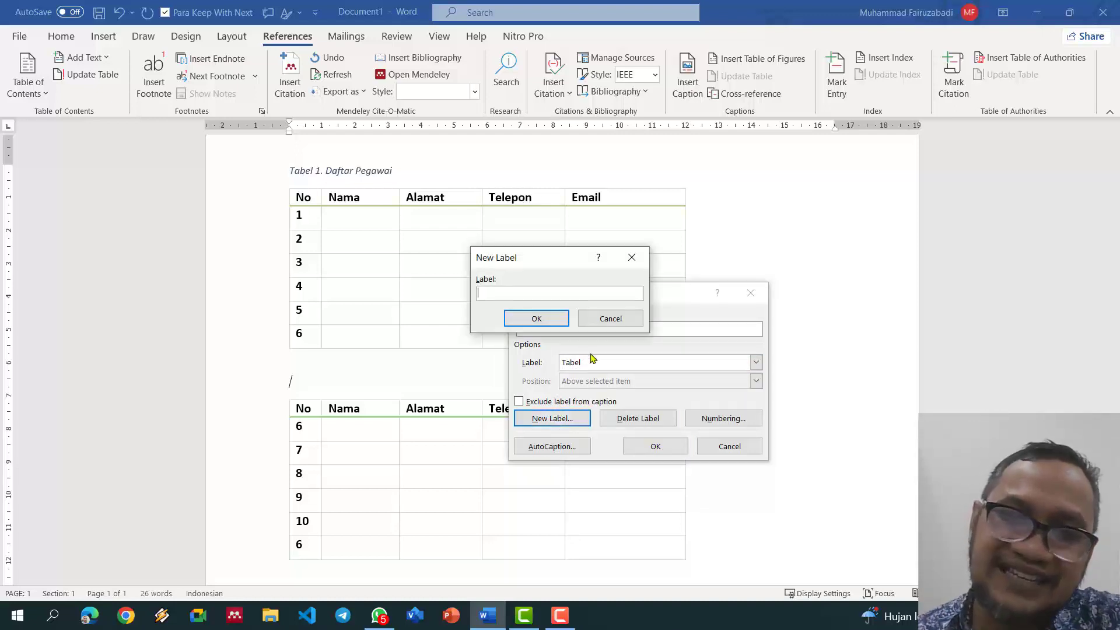
click(617, 319)
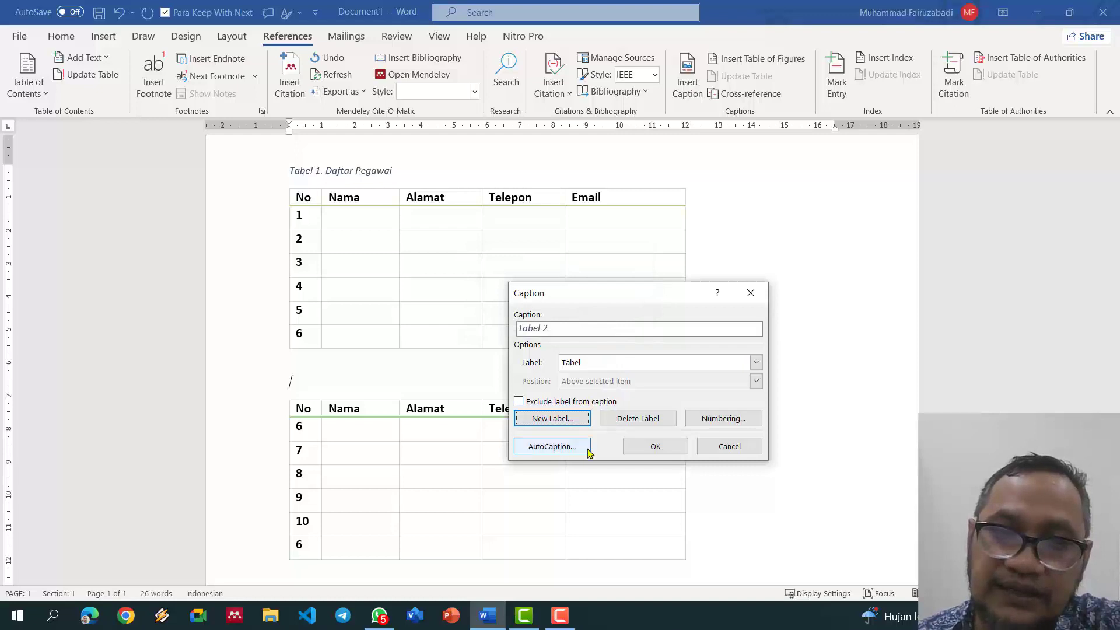
click(593, 331)
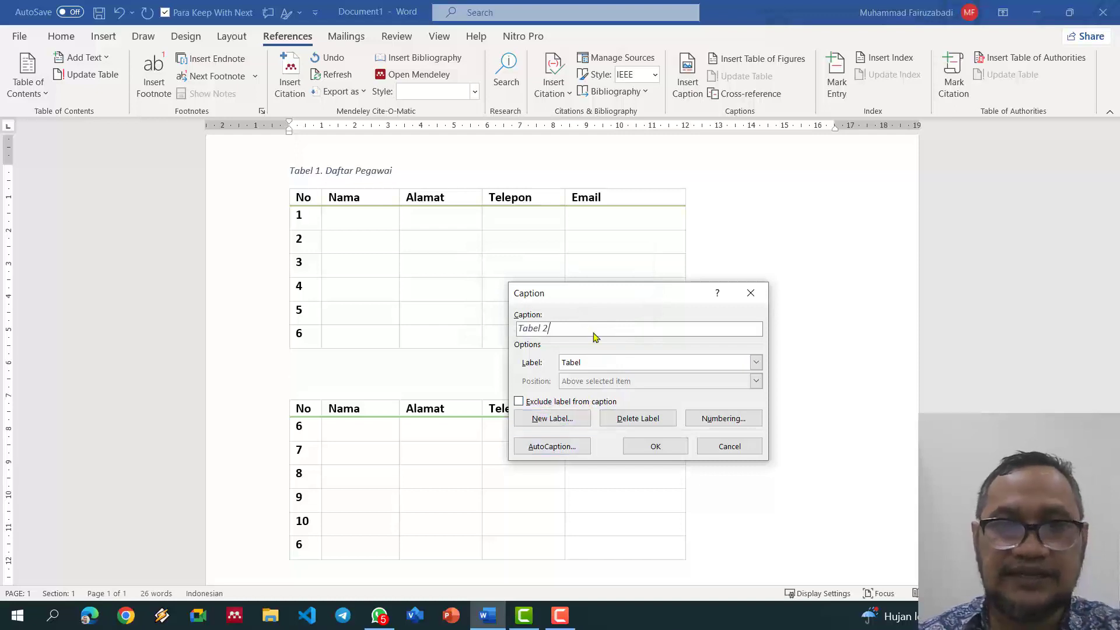
text(. Da)
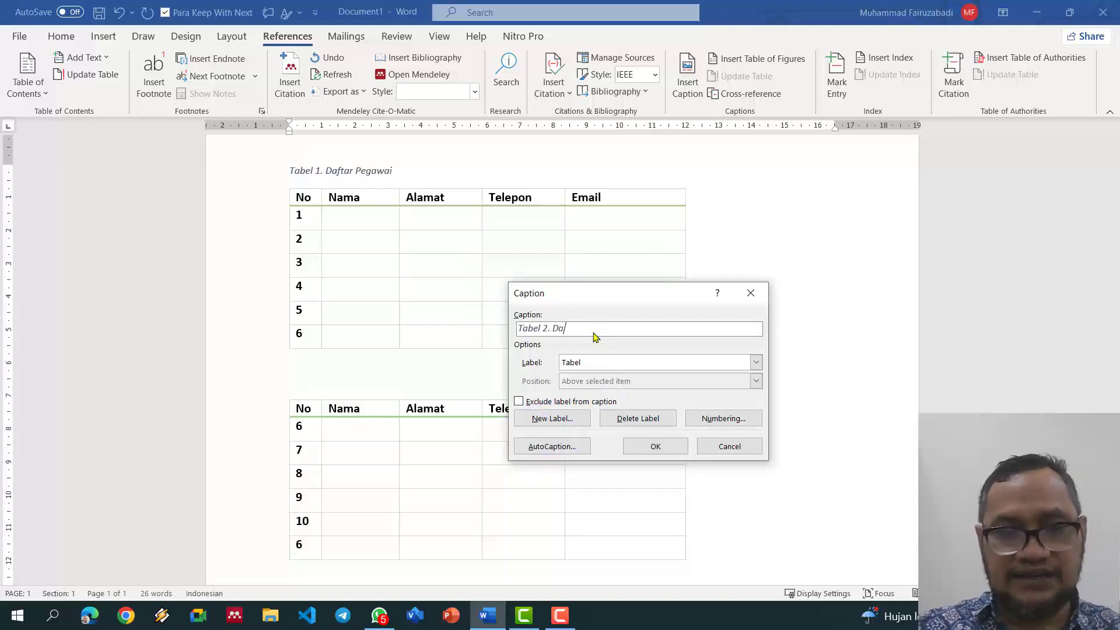
text(fta Dosen)
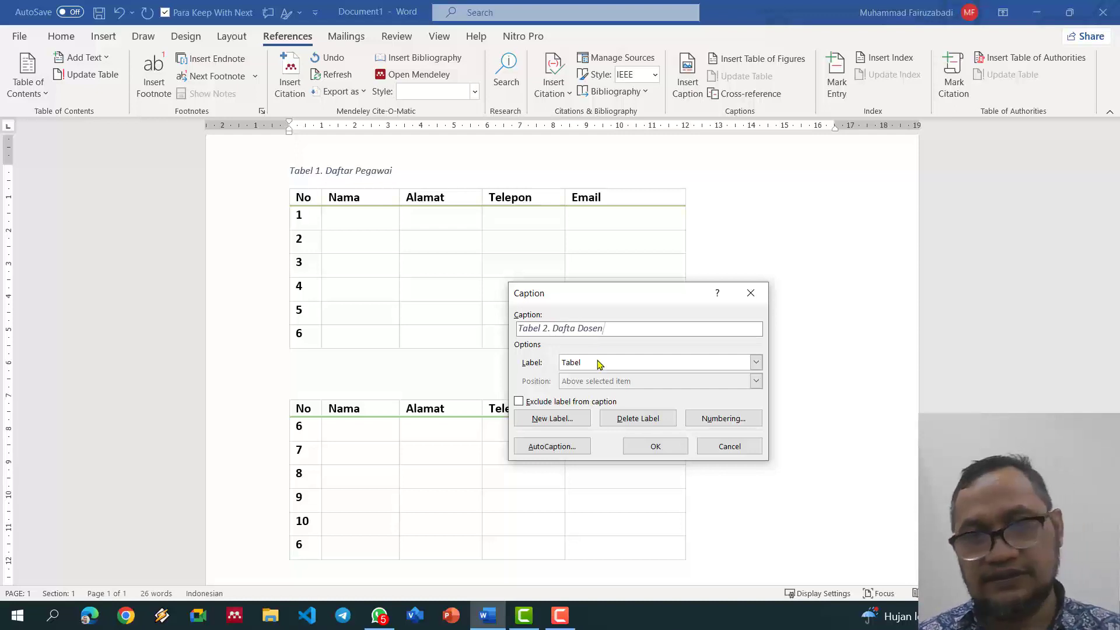
click(642, 447)
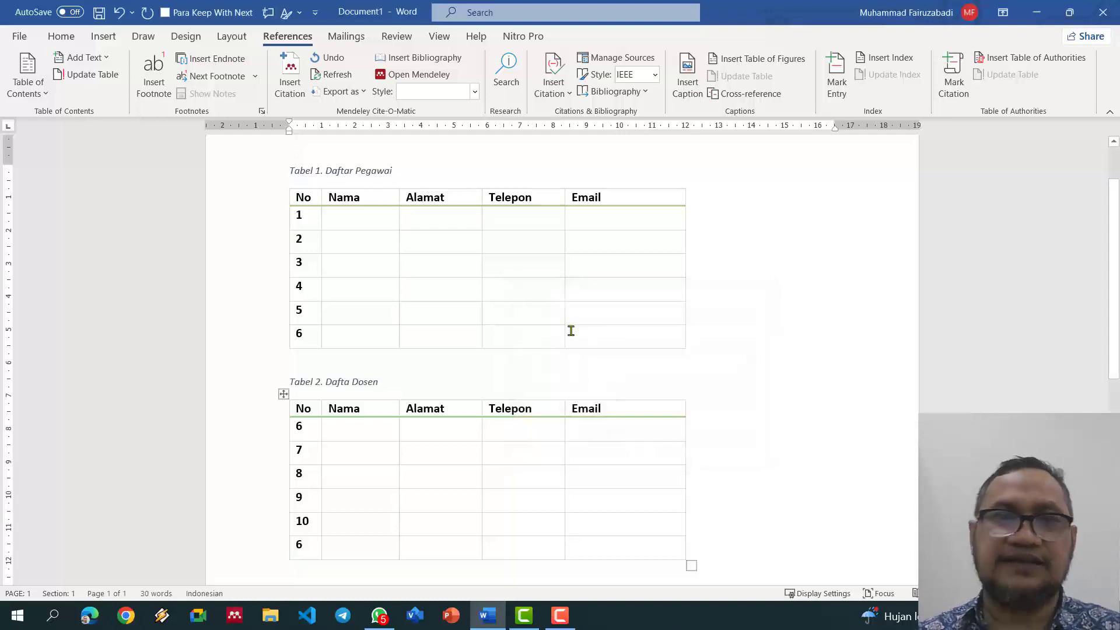
Step: Select everything and delete both captioned tables, leaving the page blank
scroll(571, 331, up, 2)
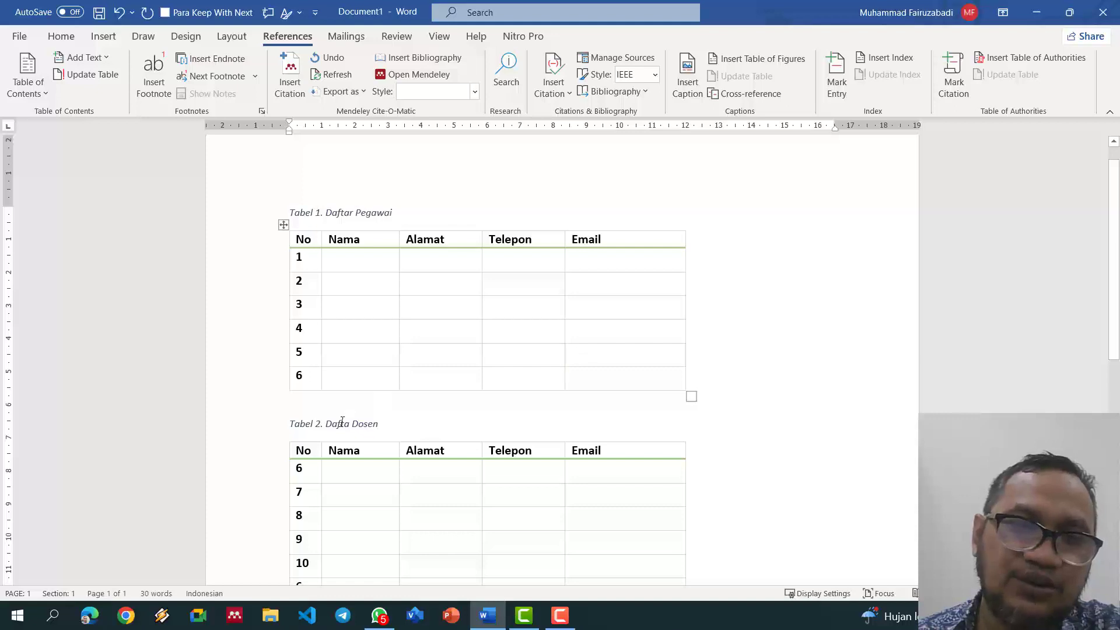
scroll(490, 368, down, 3)
scroll(557, 407, up, 3)
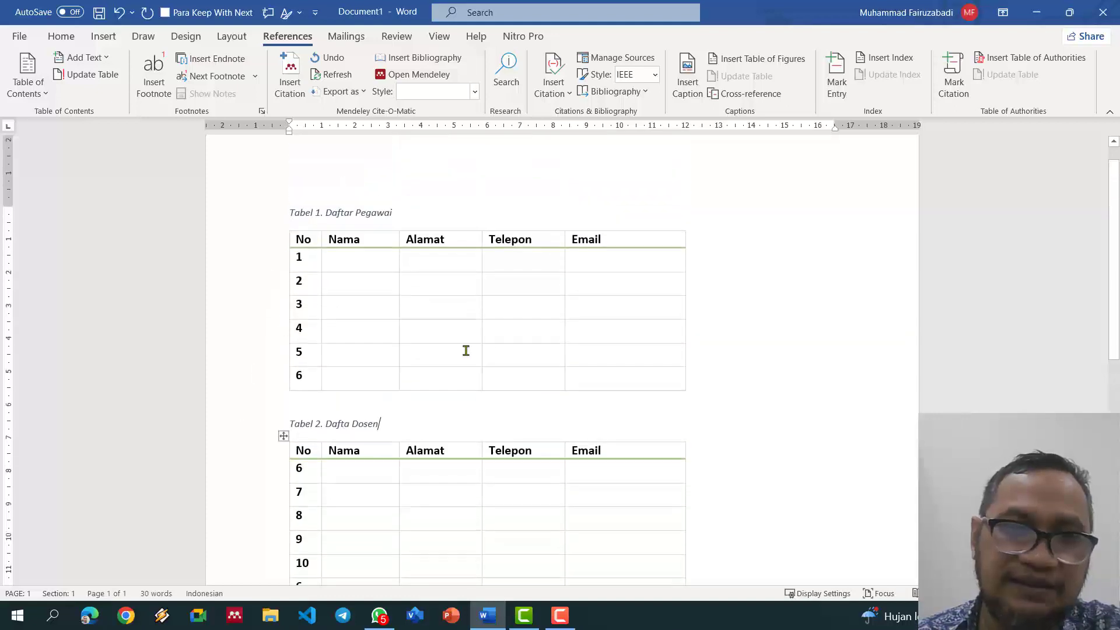
click(253, 214)
key(ctrl+a)
key(Delete)
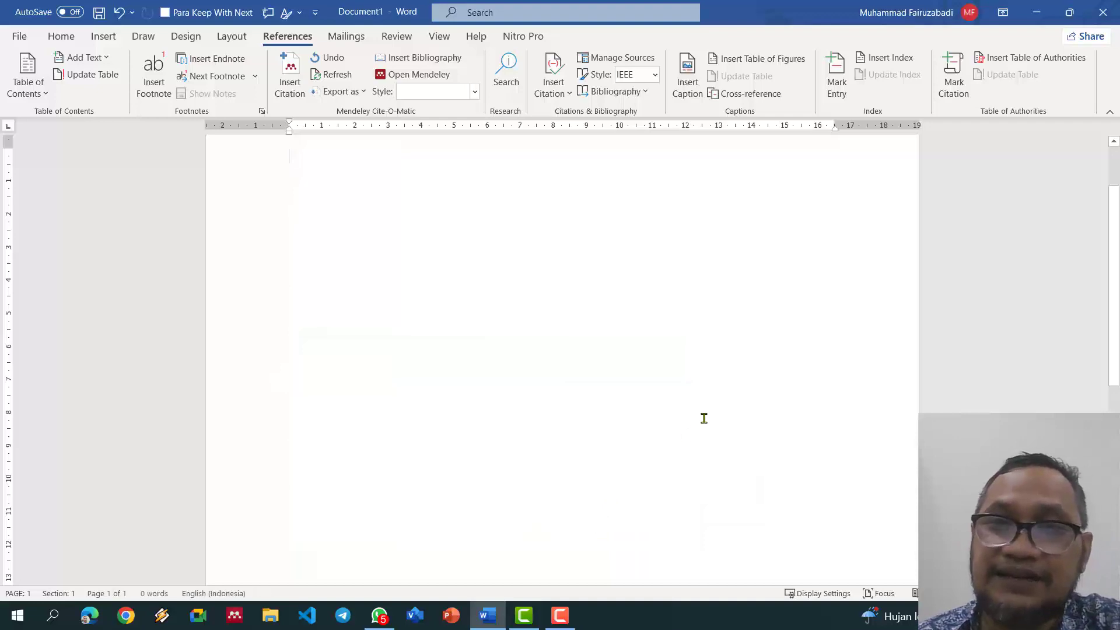
Step: In AutoCaption, turn on automatic captions for Microsoft Word Table
click(688, 93)
click(570, 449)
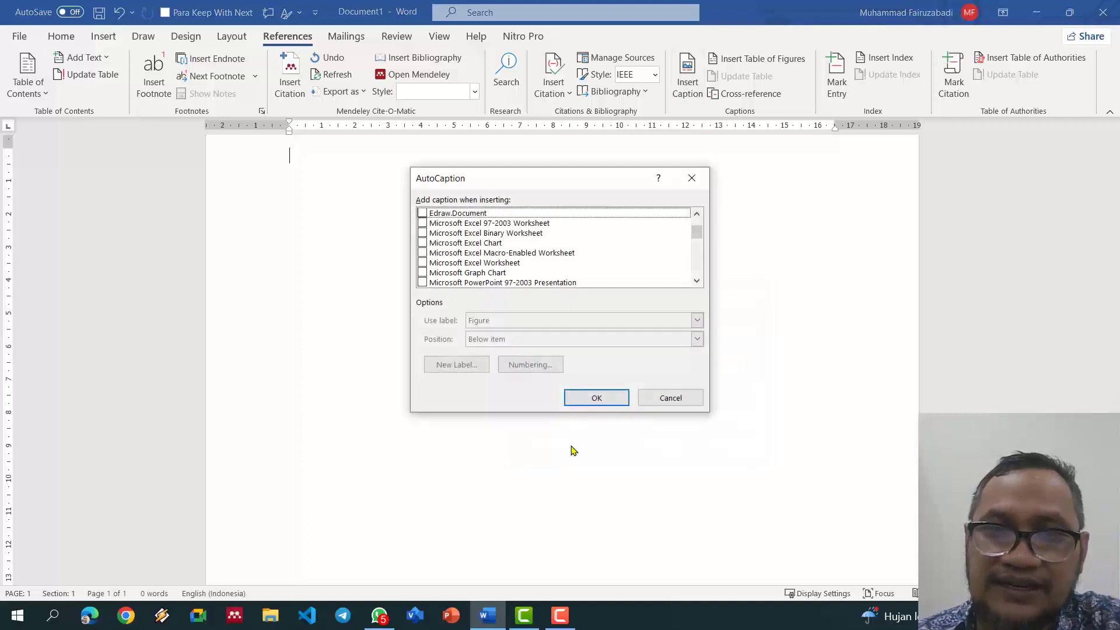
click(698, 281)
click(697, 281)
click(697, 281)
click(698, 281)
click(698, 281)
click(698, 282)
click(698, 282)
click(697, 281)
click(698, 282)
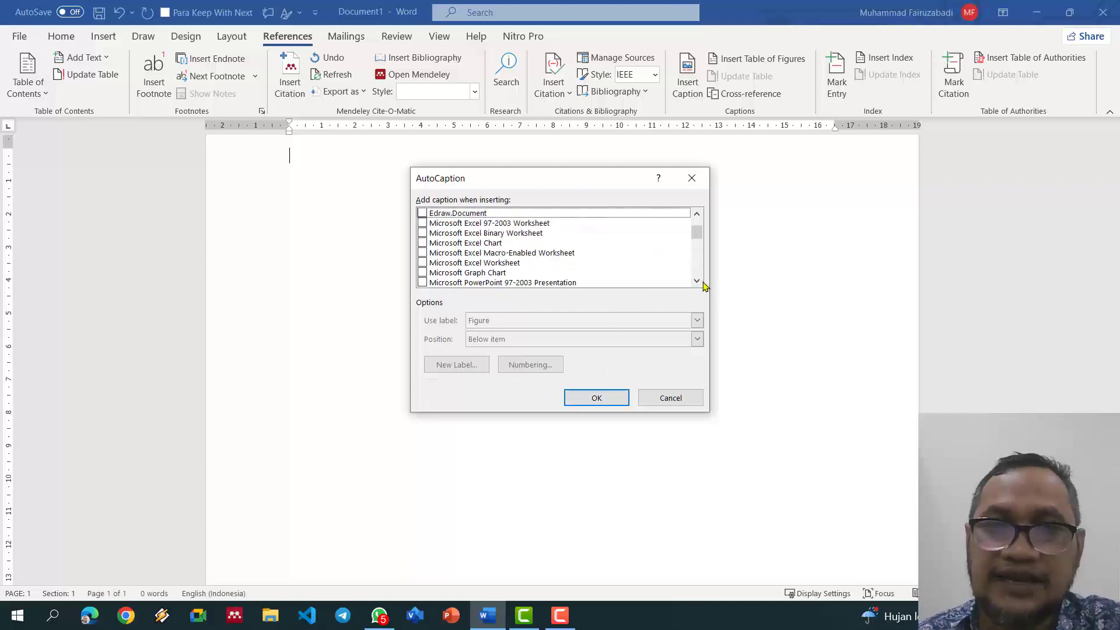
click(699, 282)
click(699, 282)
double_click(699, 282)
double_click(700, 281)
click(699, 282)
double_click(700, 281)
double_click(700, 281)
double_click(698, 281)
click(697, 281)
click(698, 281)
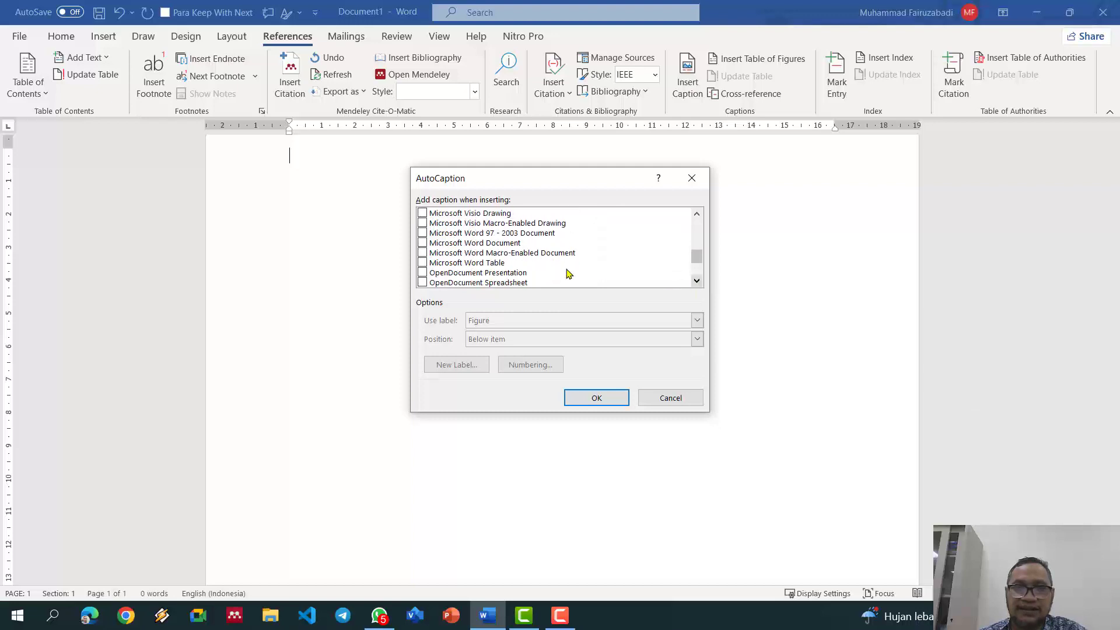
click(481, 264)
click(423, 264)
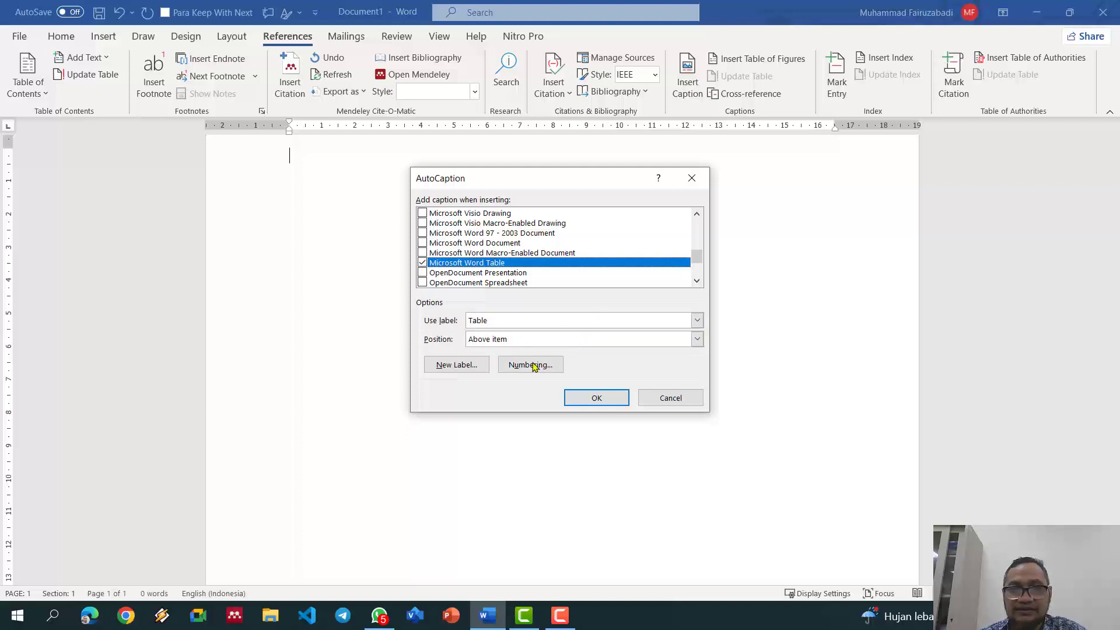
Step: Set the automatic caption label to Tabel with 1, 2, 3 numbering and confirm
click(535, 325)
click(518, 363)
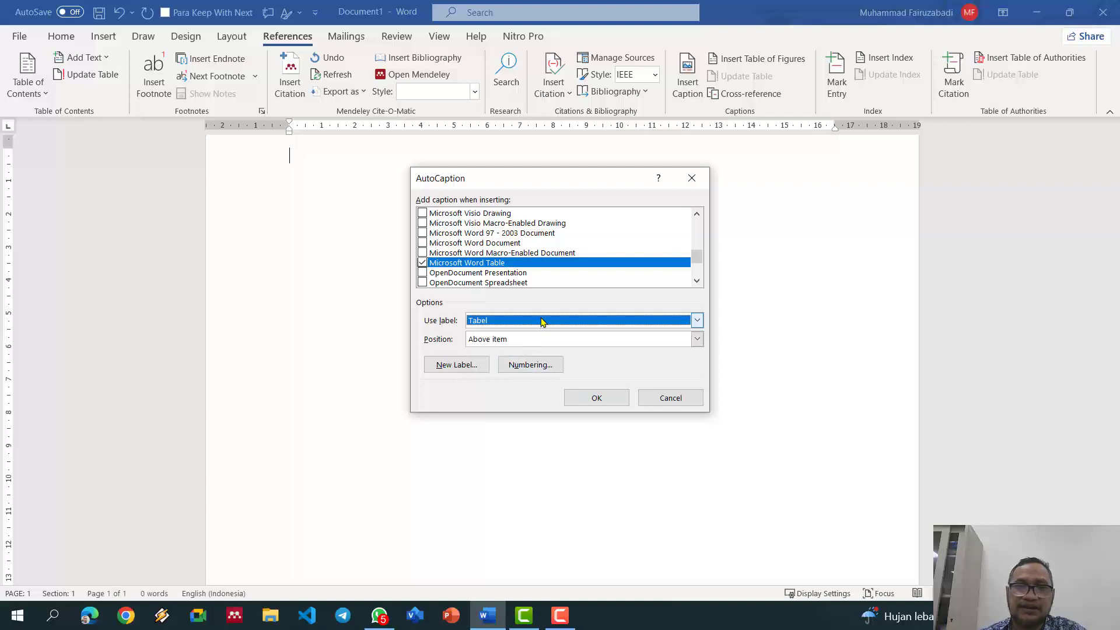
click(536, 366)
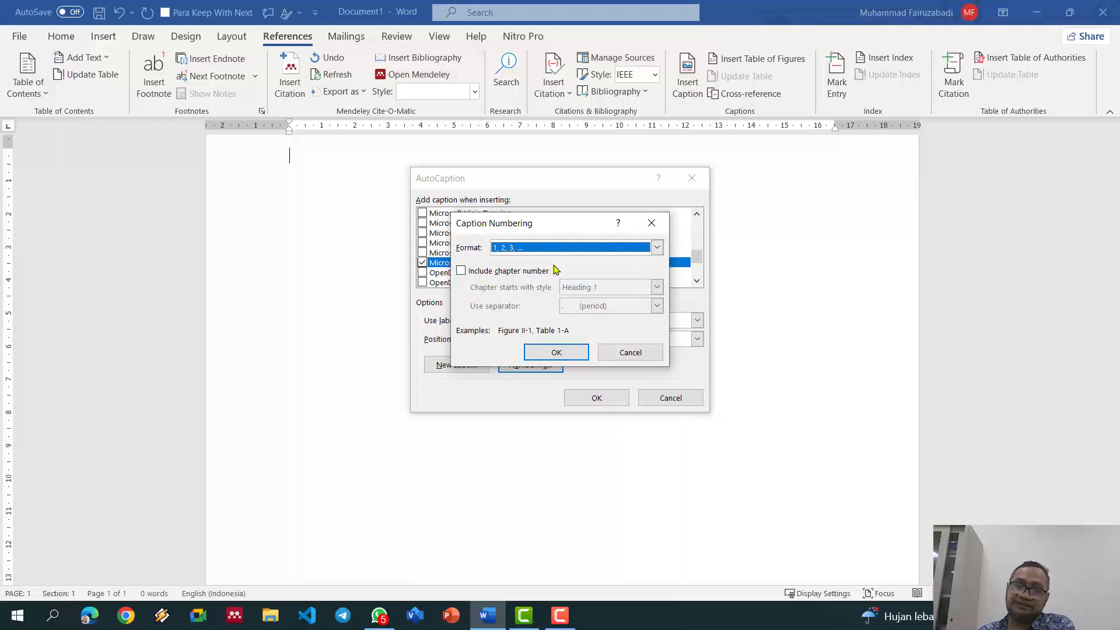
click(555, 353)
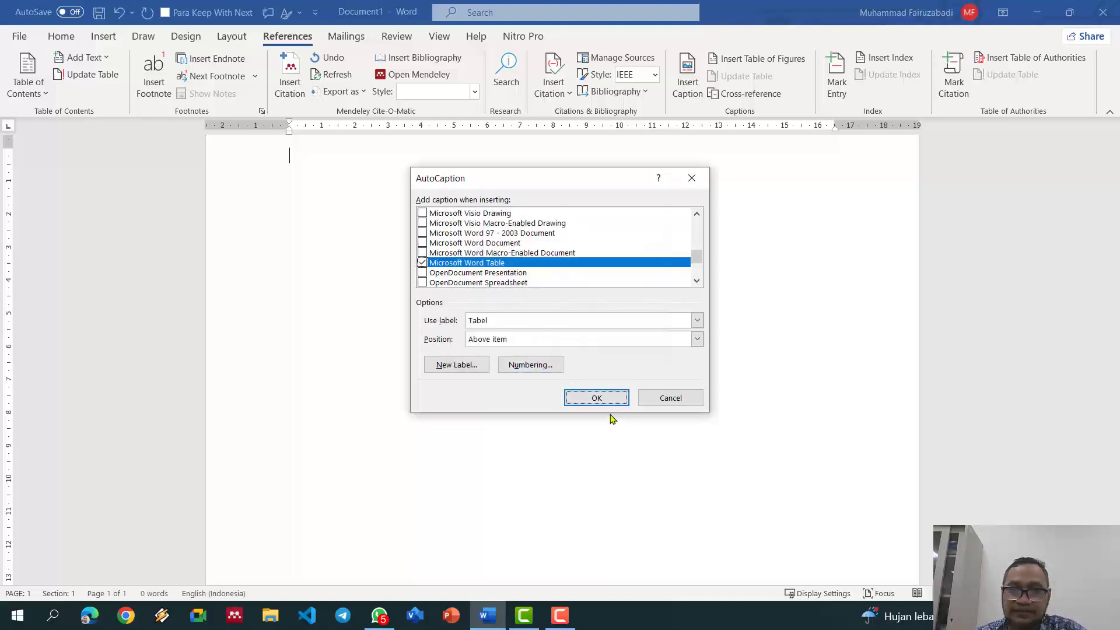
click(597, 399)
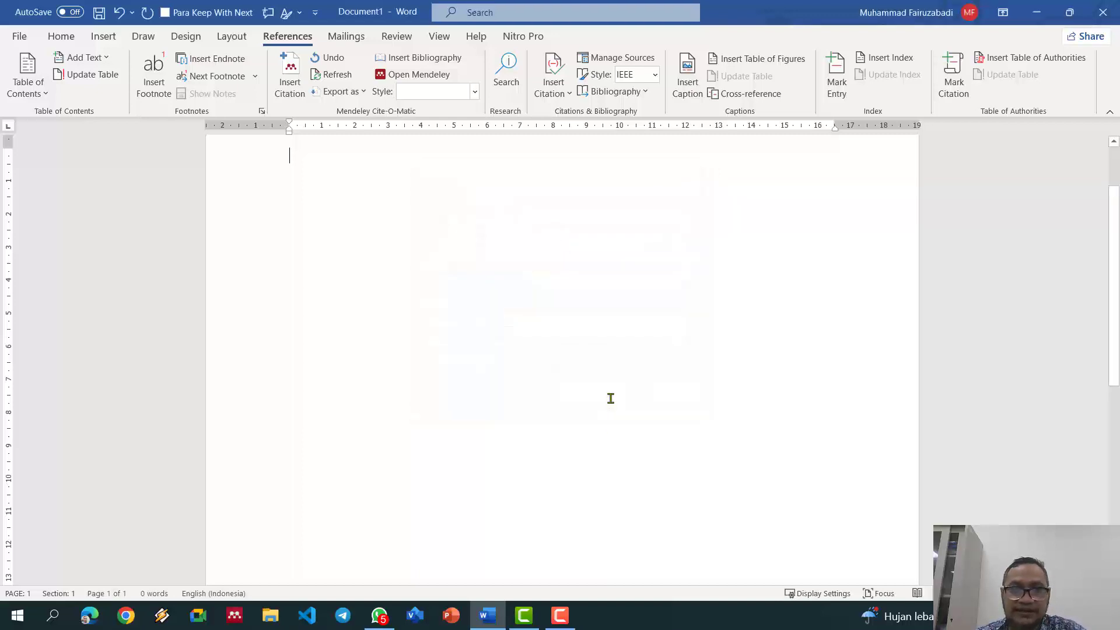
Step: Insert a four-column table, automatically captioned Tabel 1
click(102, 36)
click(106, 71)
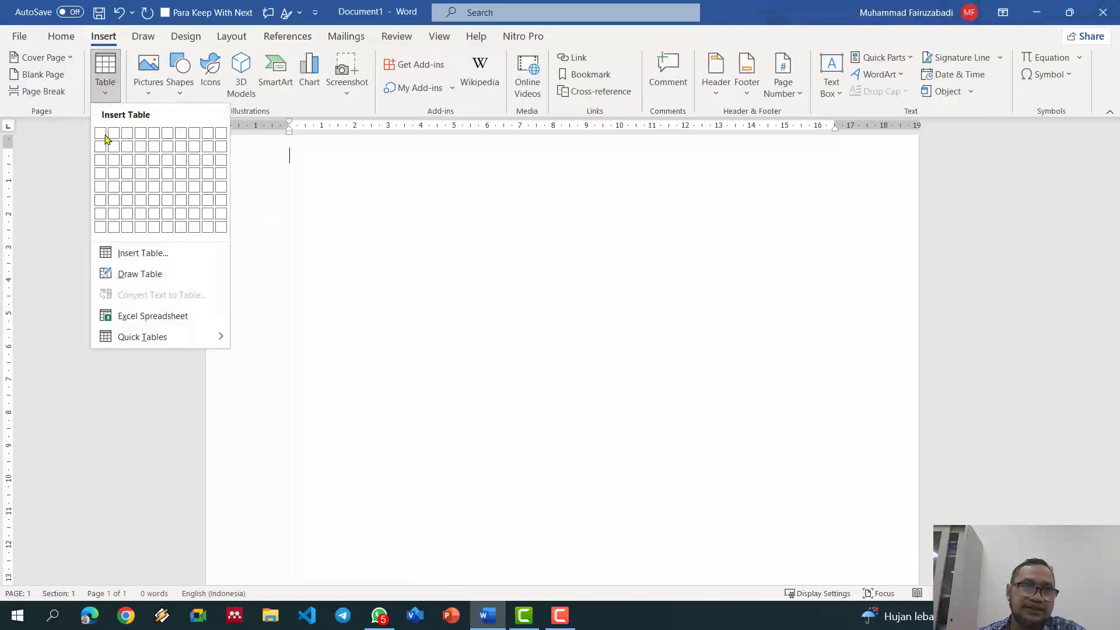
click(142, 189)
Step: Below the first table, insert a 4-column, 6-row table captioned Tabel 2
click(366, 156)
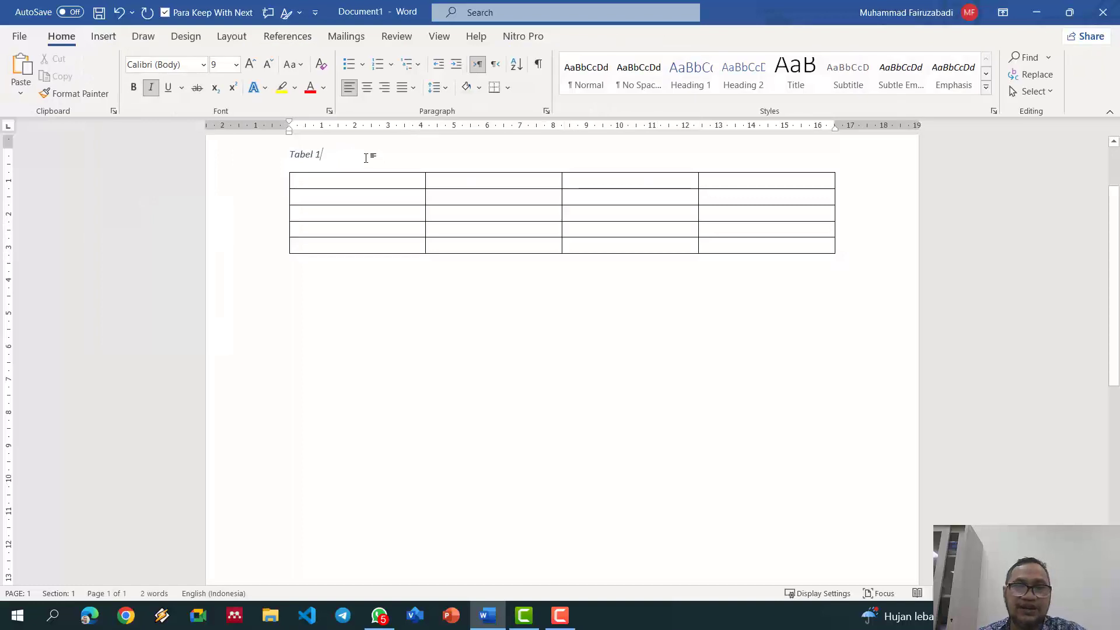
click(372, 300)
click(103, 36)
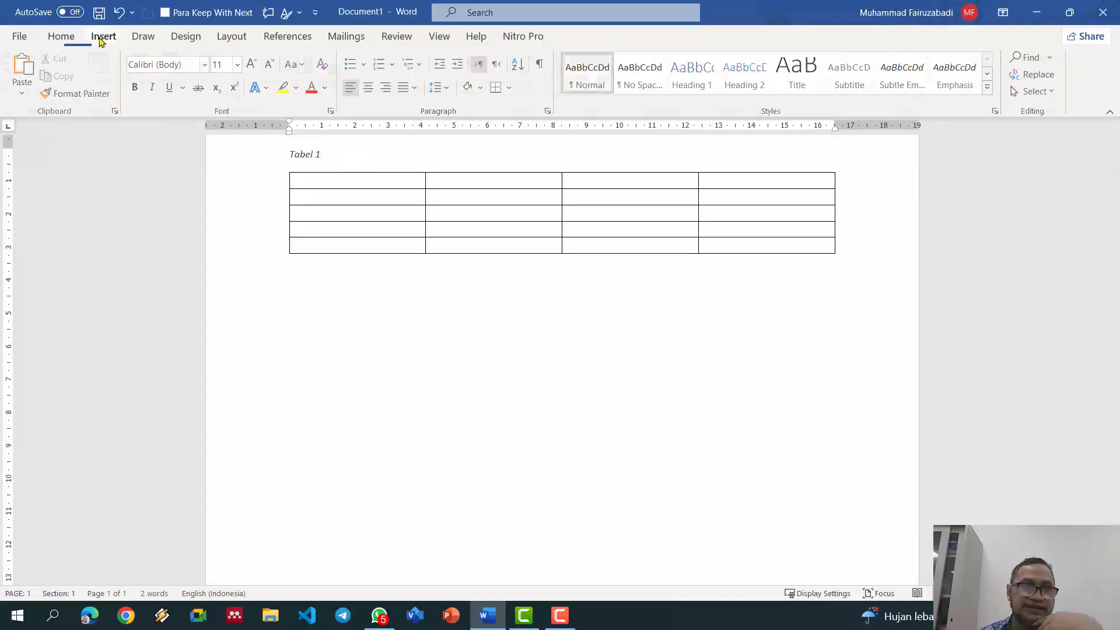
click(105, 73)
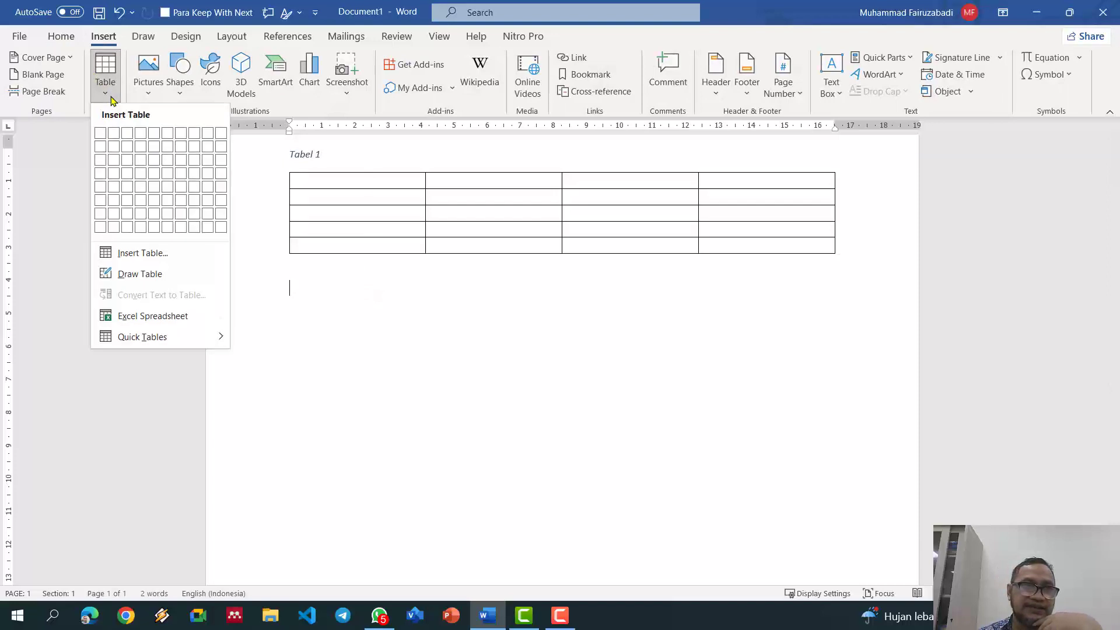
click(141, 200)
Step: Insert a five-column table below Tabel 2, captioned Tabel 3
click(351, 455)
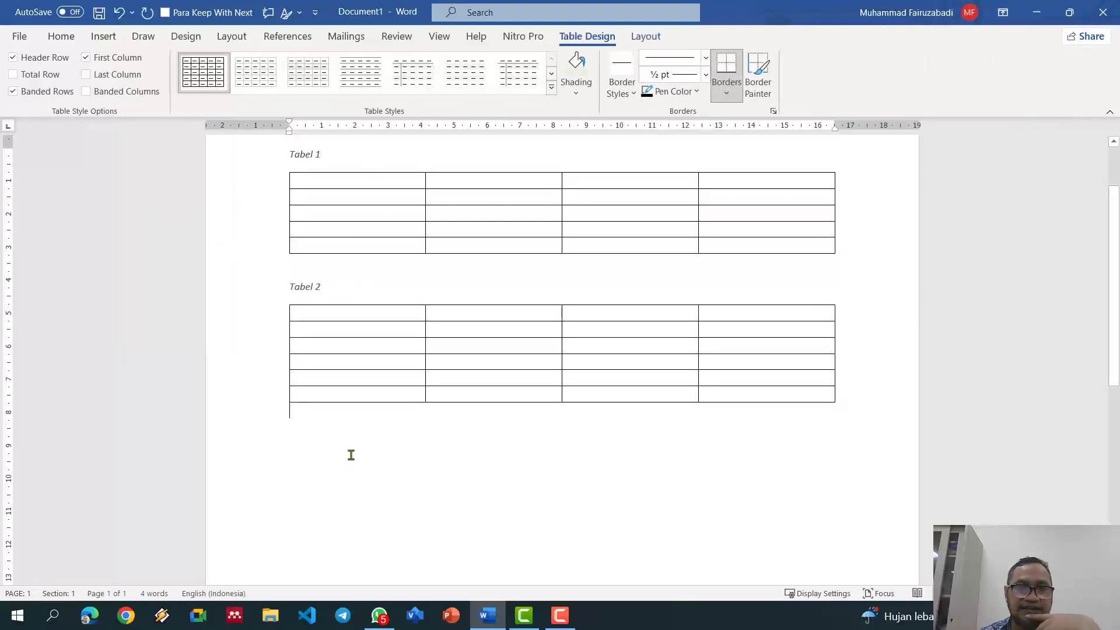
click(112, 42)
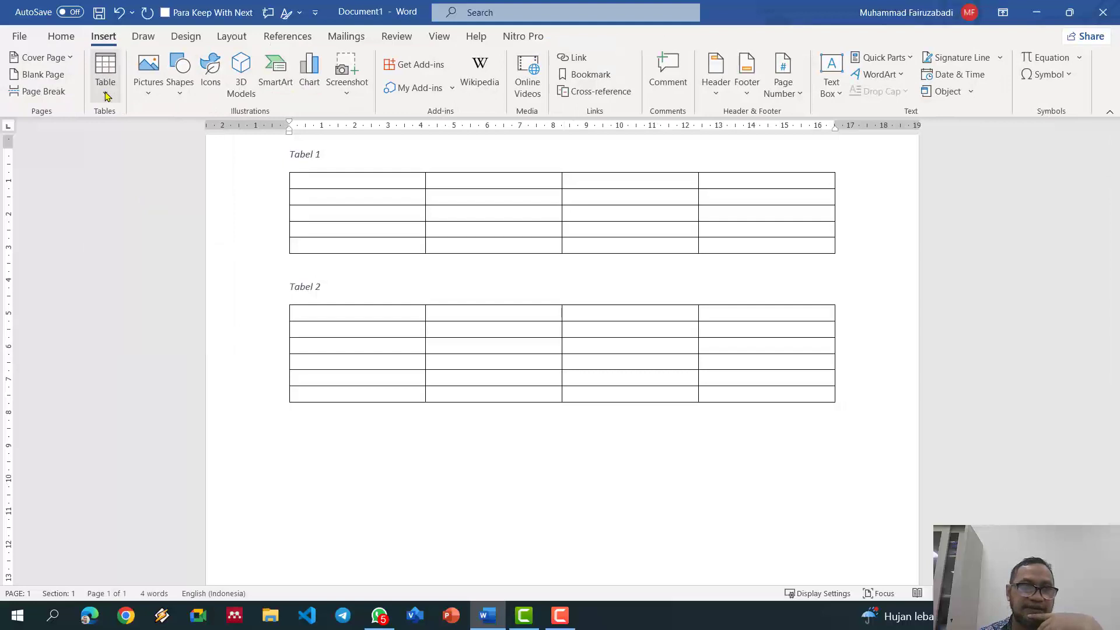
click(103, 73)
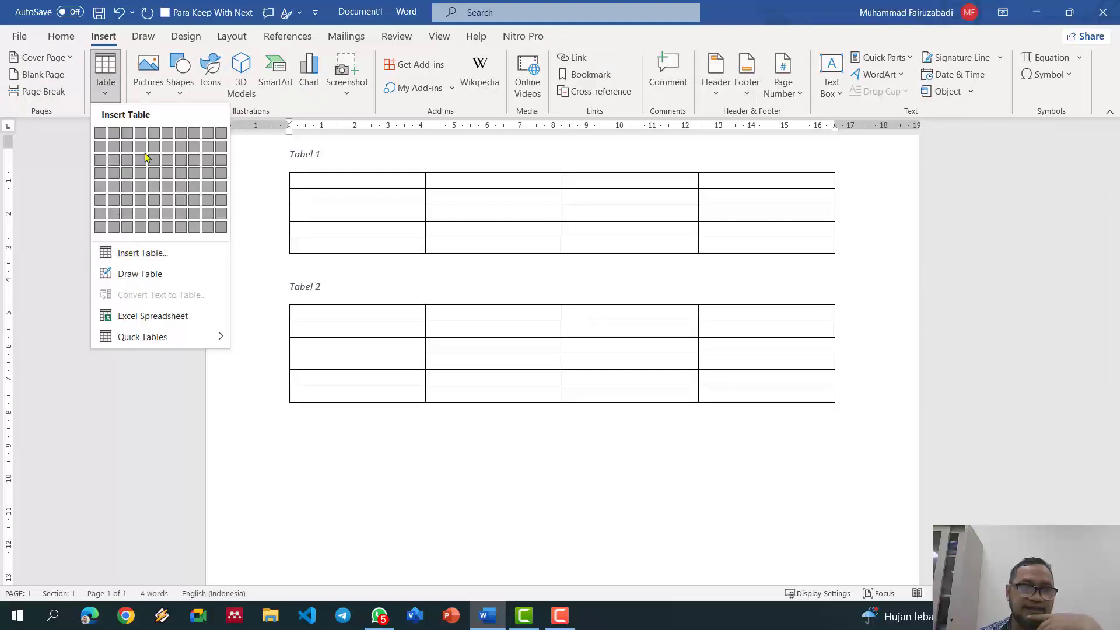
click(386, 428)
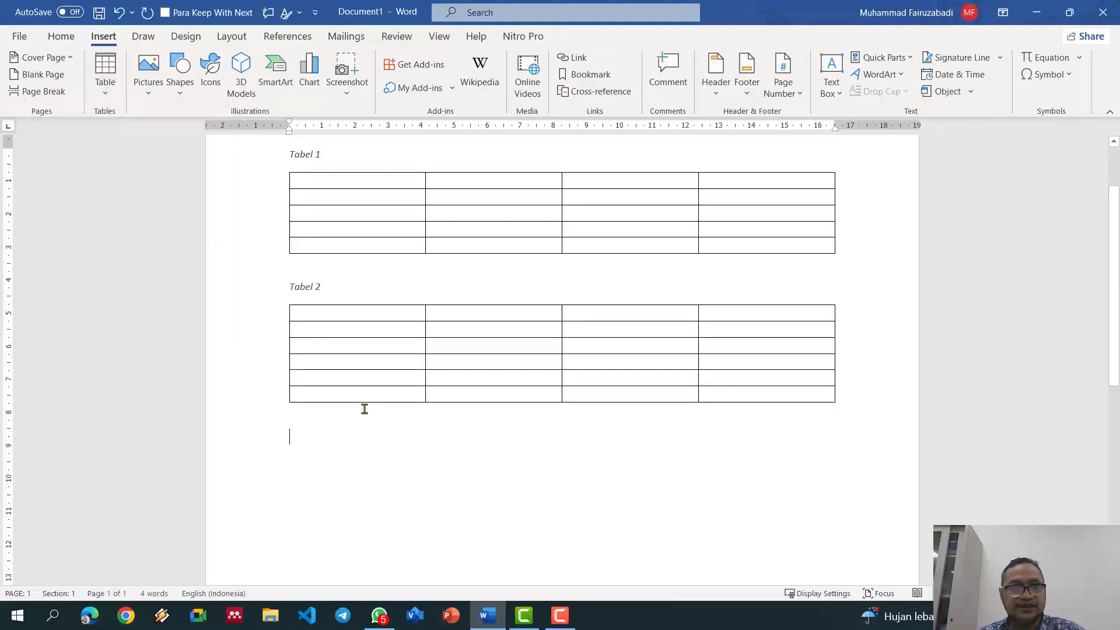
click(105, 73)
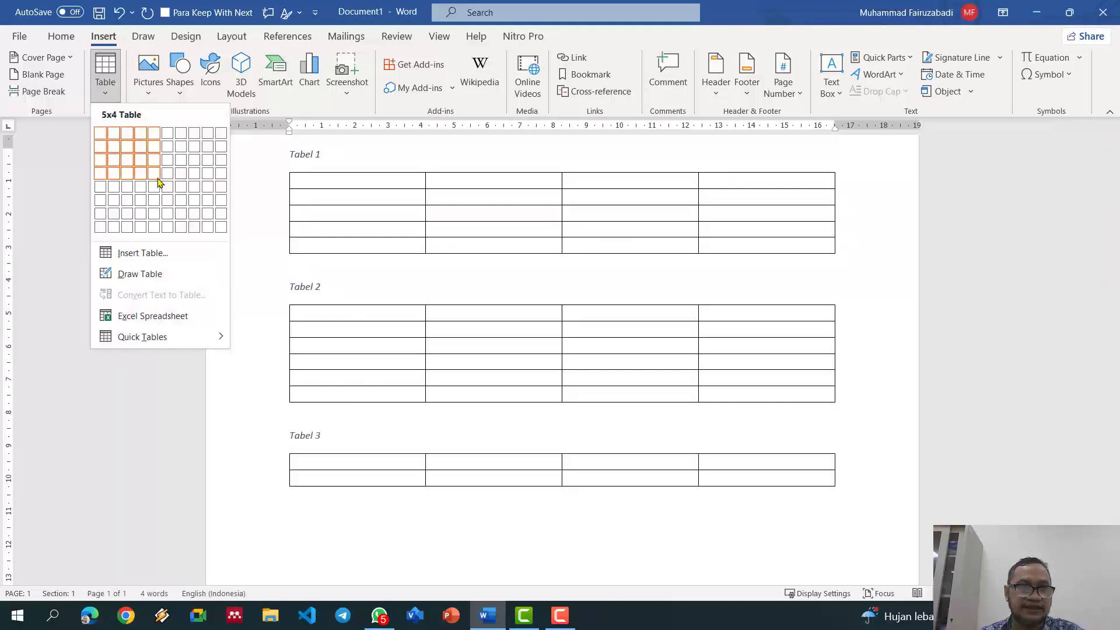
click(158, 198)
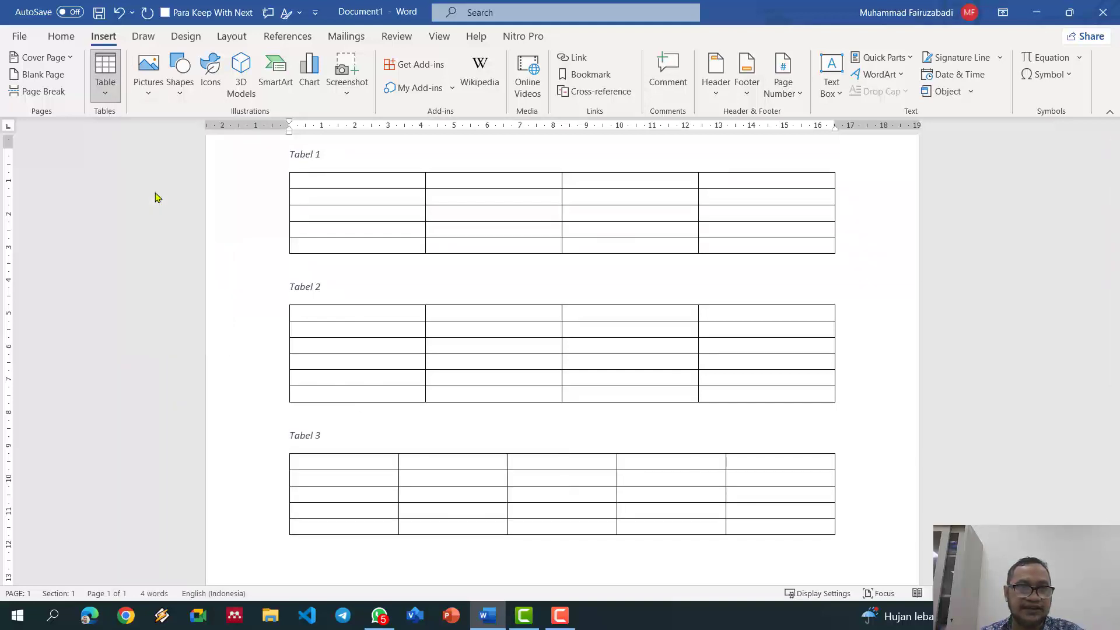
click(357, 444)
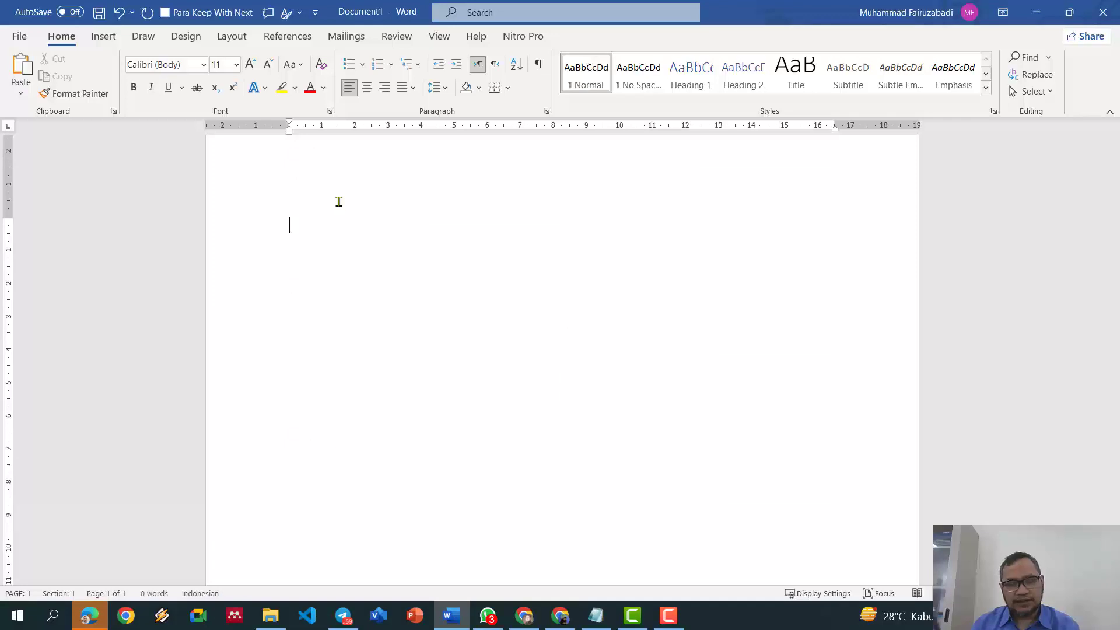
Step: Generate Lorem ipsum text with =lorem() and paste two more copies of it
text(_)
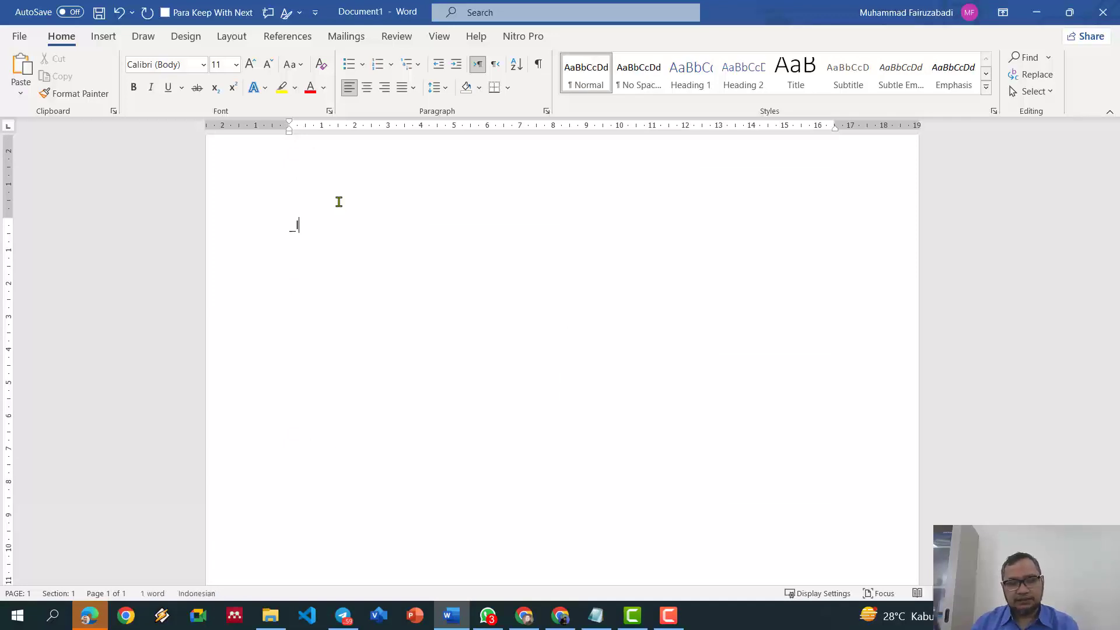
text(lorem)
key(ctrl+a)
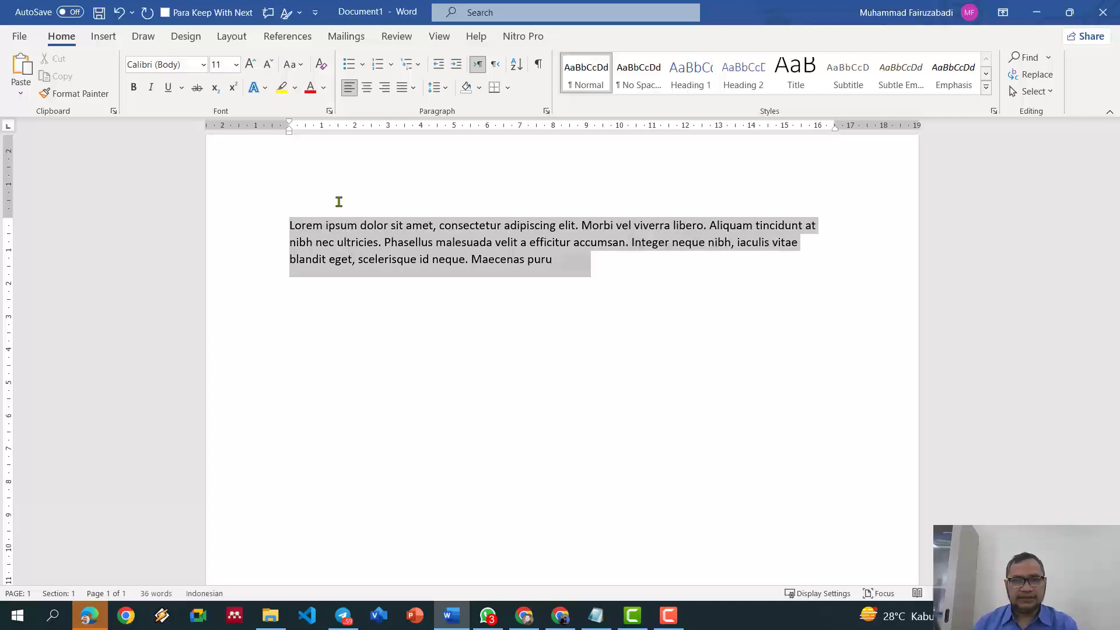
key(ctrl+c)
click(587, 270)
key(Return)
key(ctrl+v)
key(ctrl+v)
key(ctrl+v)
key(ctrl+v)
key(ctrl+v)
key(ctrl+v)
key(ctrl+v)
key(ctrl+v)
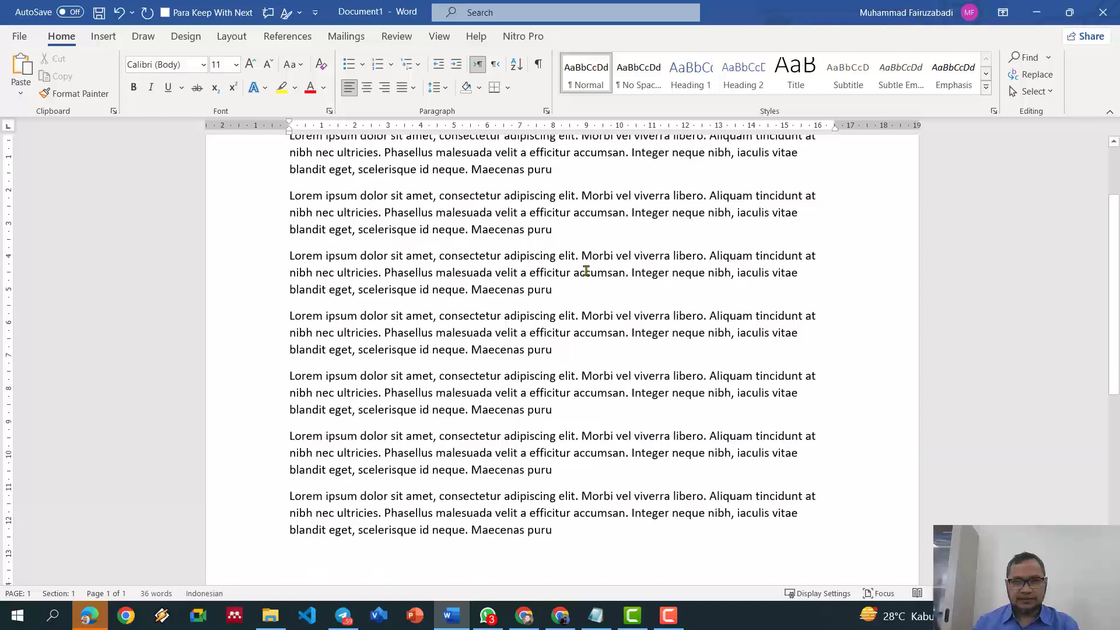
scroll(615, 335, down, 2)
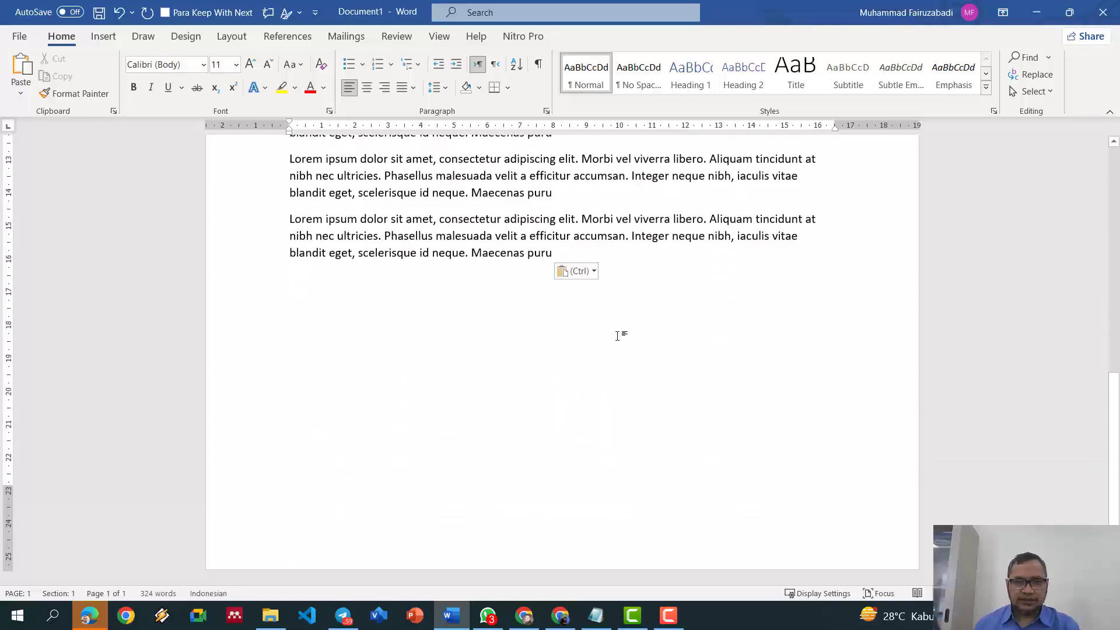
key(ctrl+v)
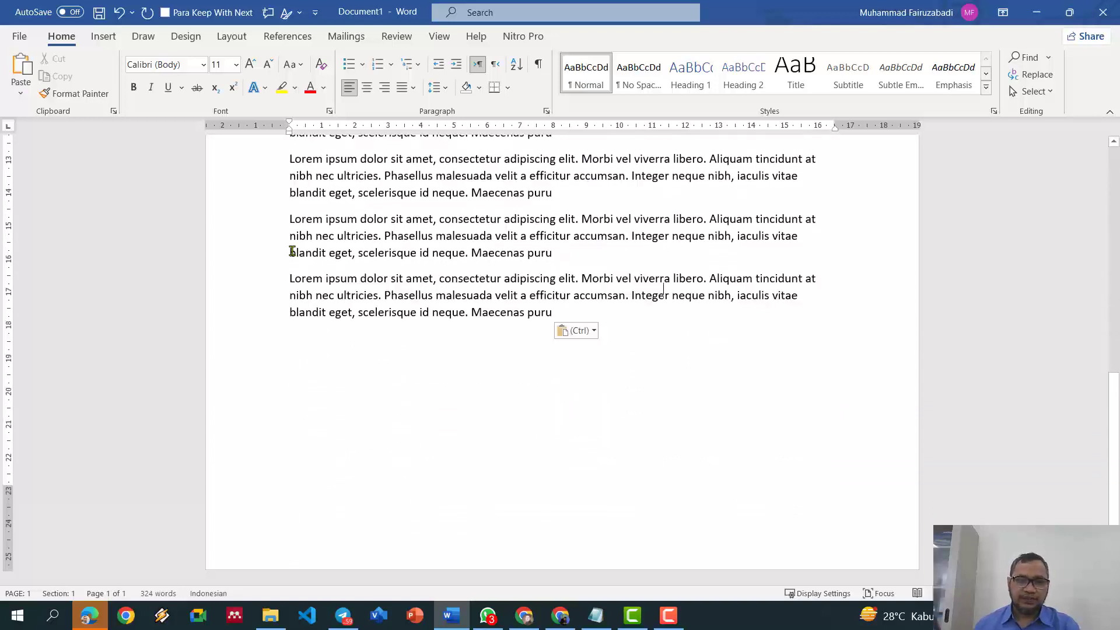
Step: Insert a six-column, eight-row table and extend it by pasting copies of rows 5-8
click(111, 41)
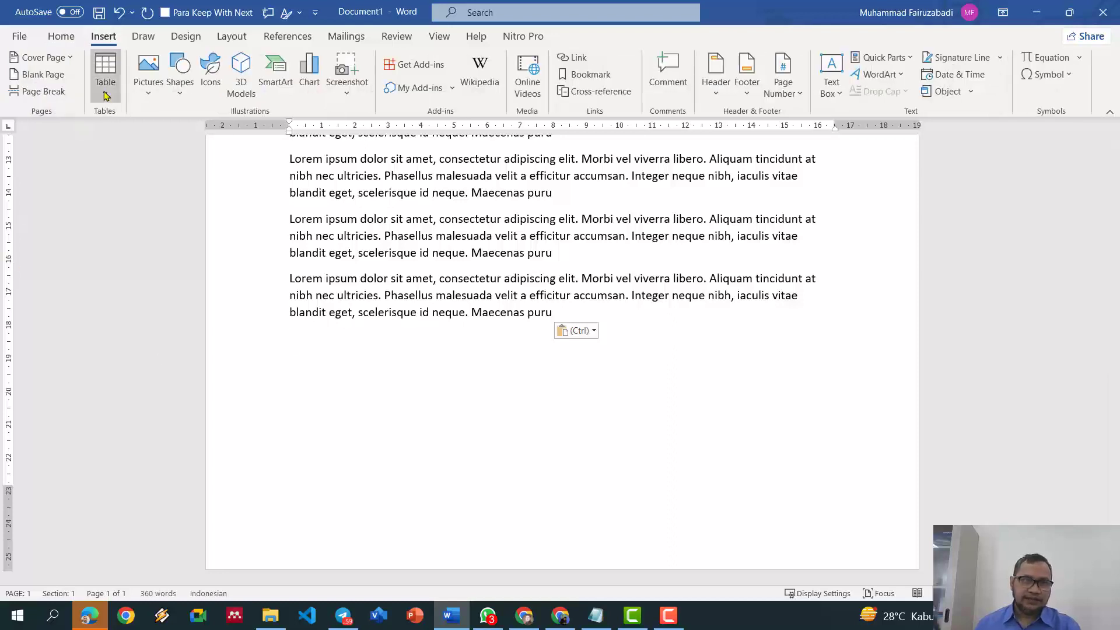
click(105, 73)
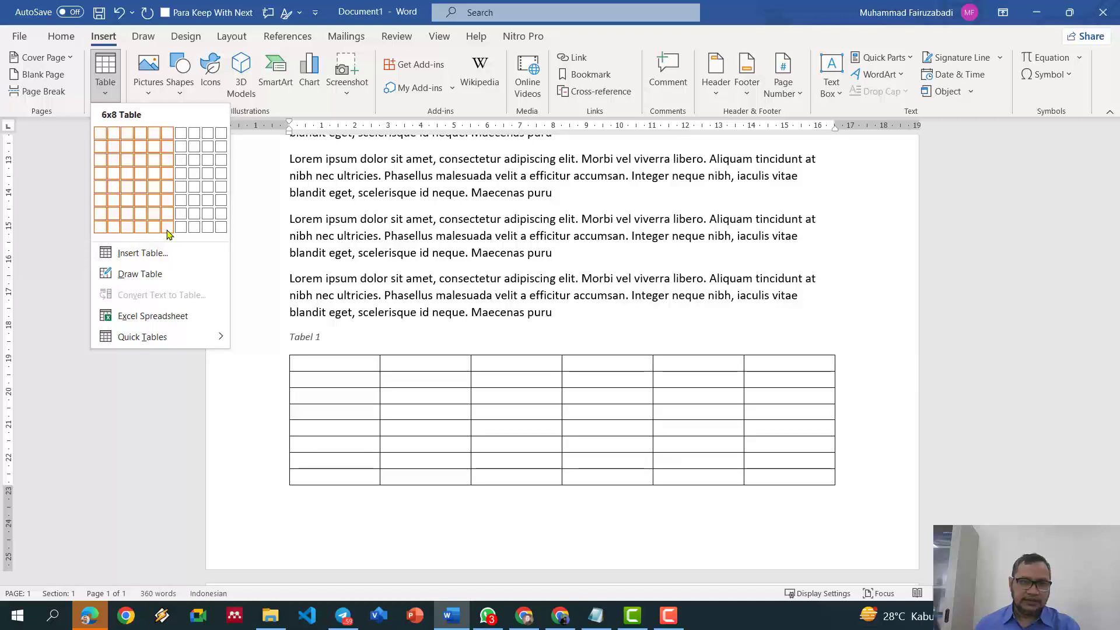
click(167, 234)
scroll(379, 292, down, 2)
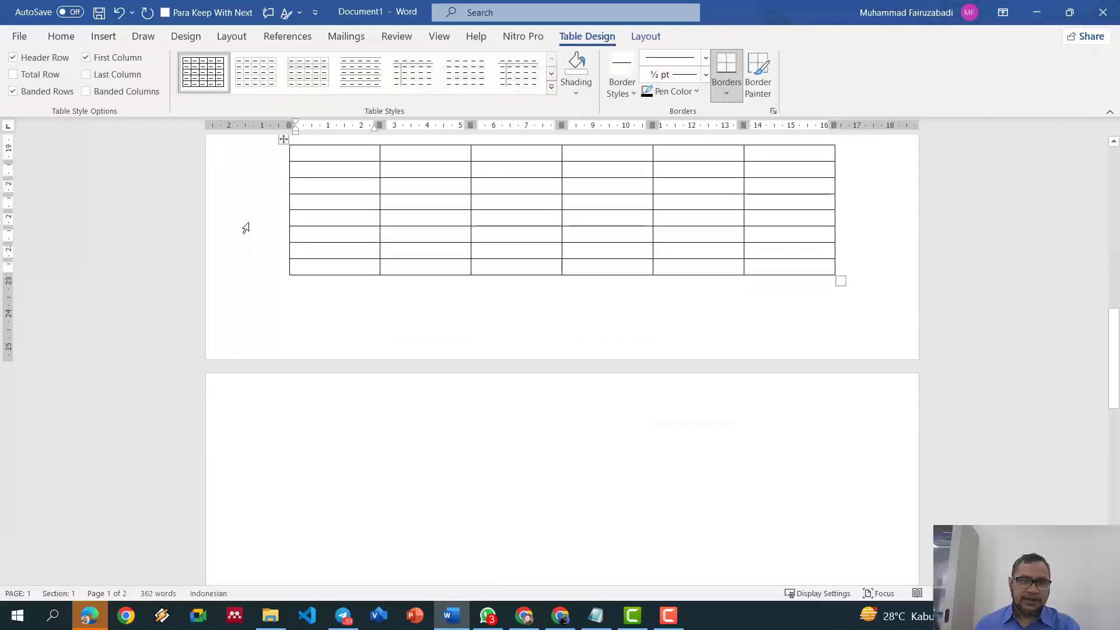
drag(248, 223, 259, 273)
key(ctrl+c)
key(ctrl+v)
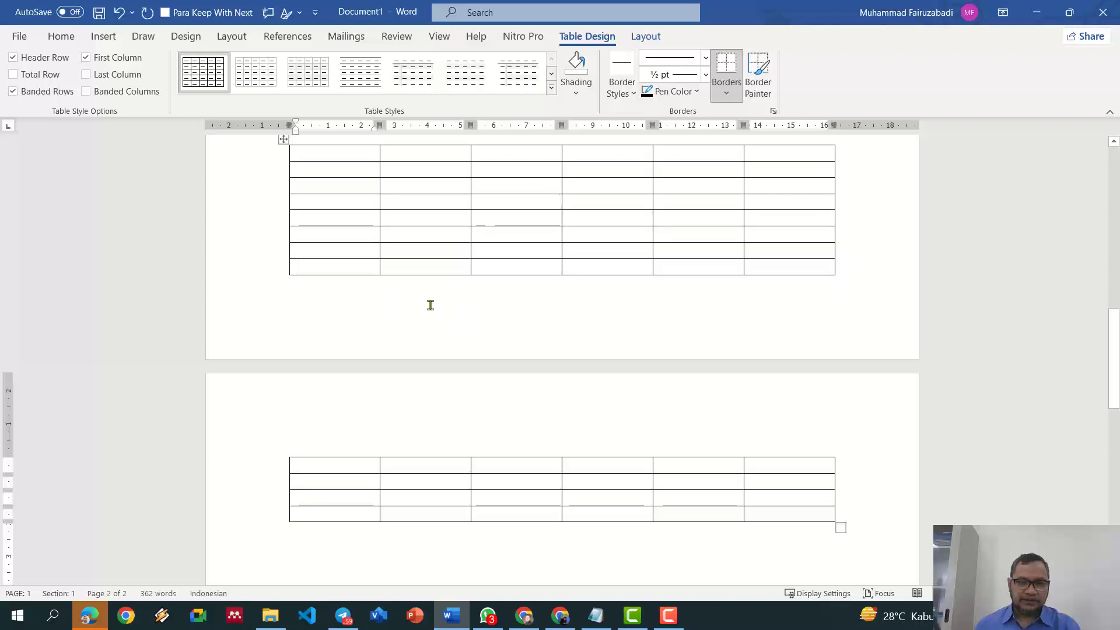
scroll(431, 305, up, 3)
Step: Fill the header row with No, Nama, Alamat, Email, Telepon, Instansi and select it
click(358, 323)
text(No)
key(Tab)
text(Nama)
key(Tab)
text(A)
key(Tab)
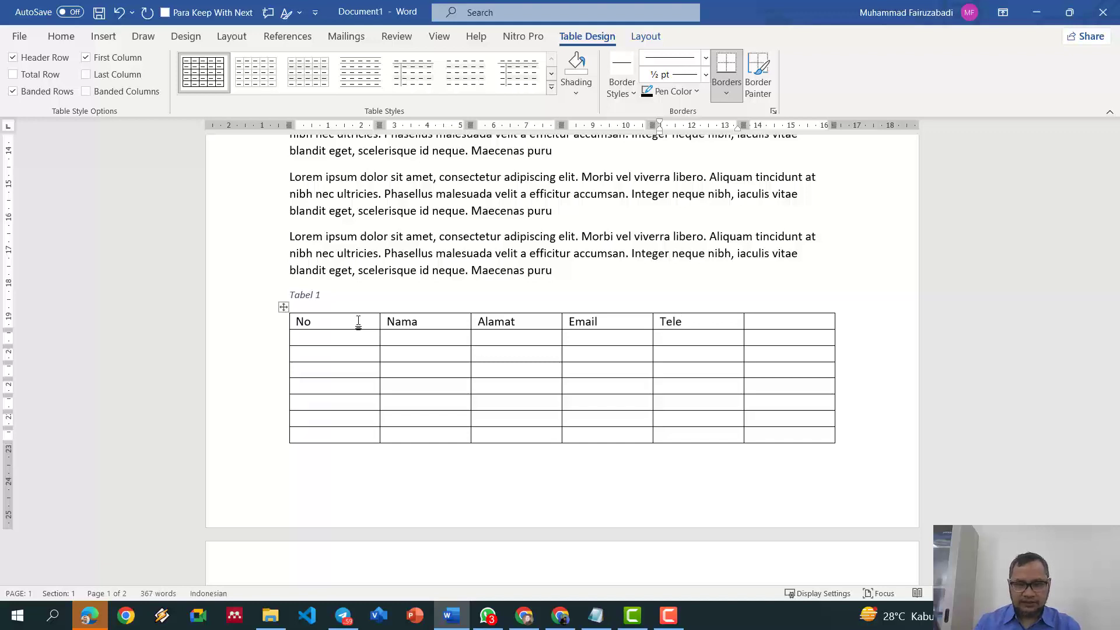
text(n)
key(Tab)
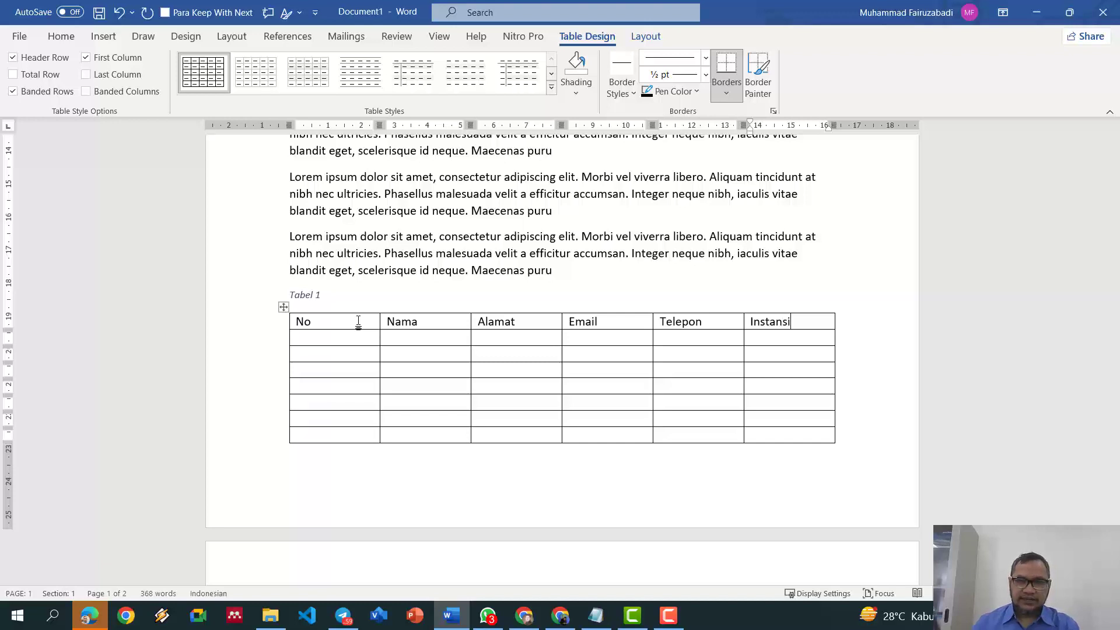
scroll(357, 319, down, 3)
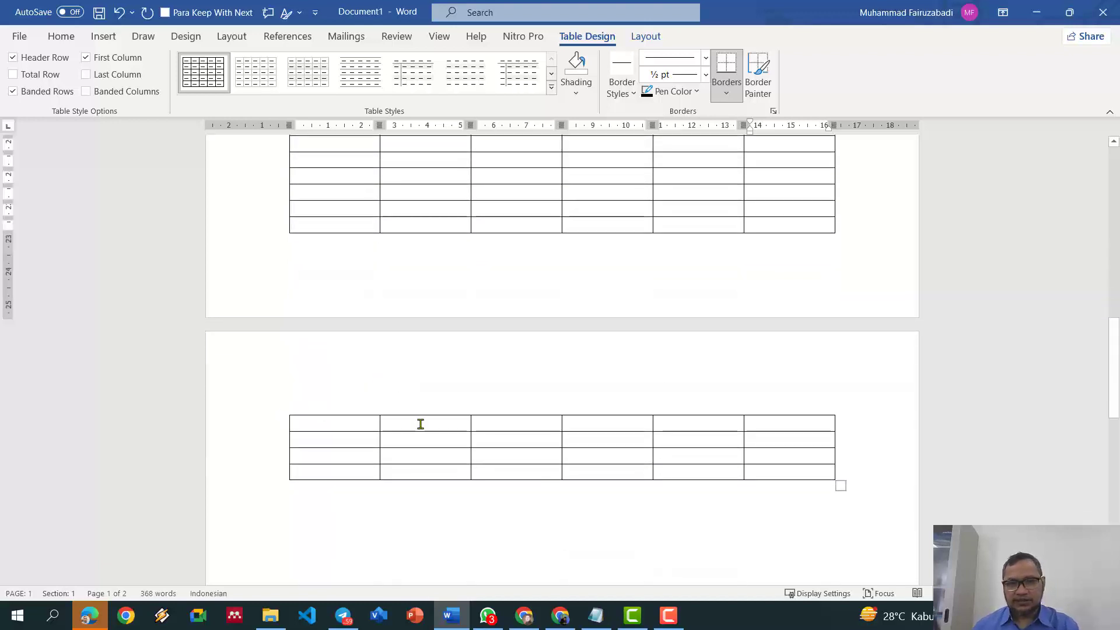
scroll(460, 384, up, 4)
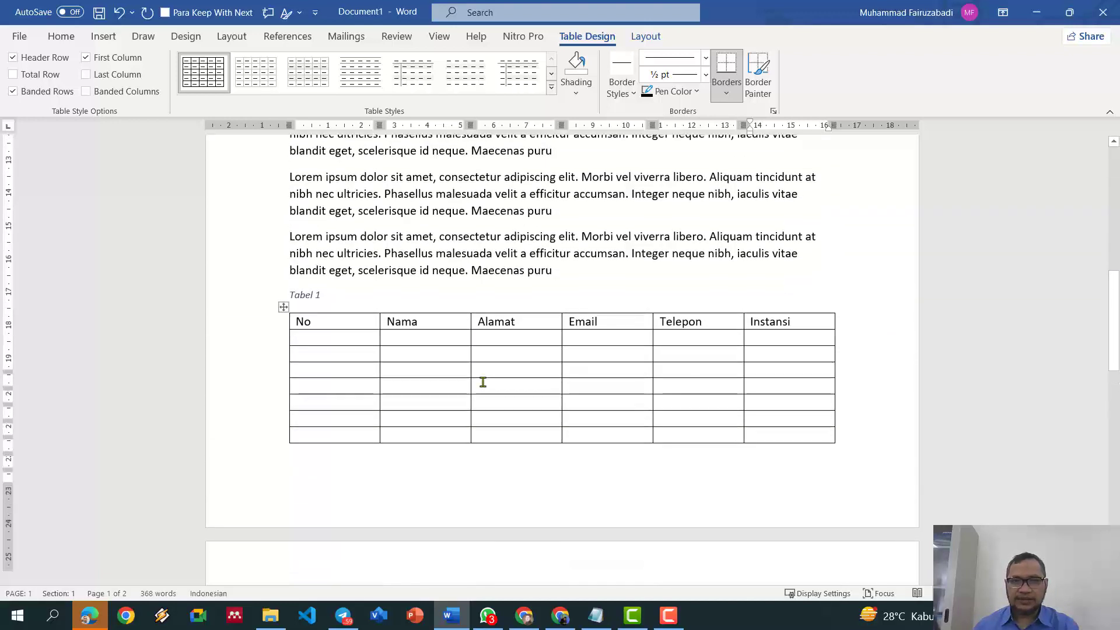
drag(320, 362, 828, 359)
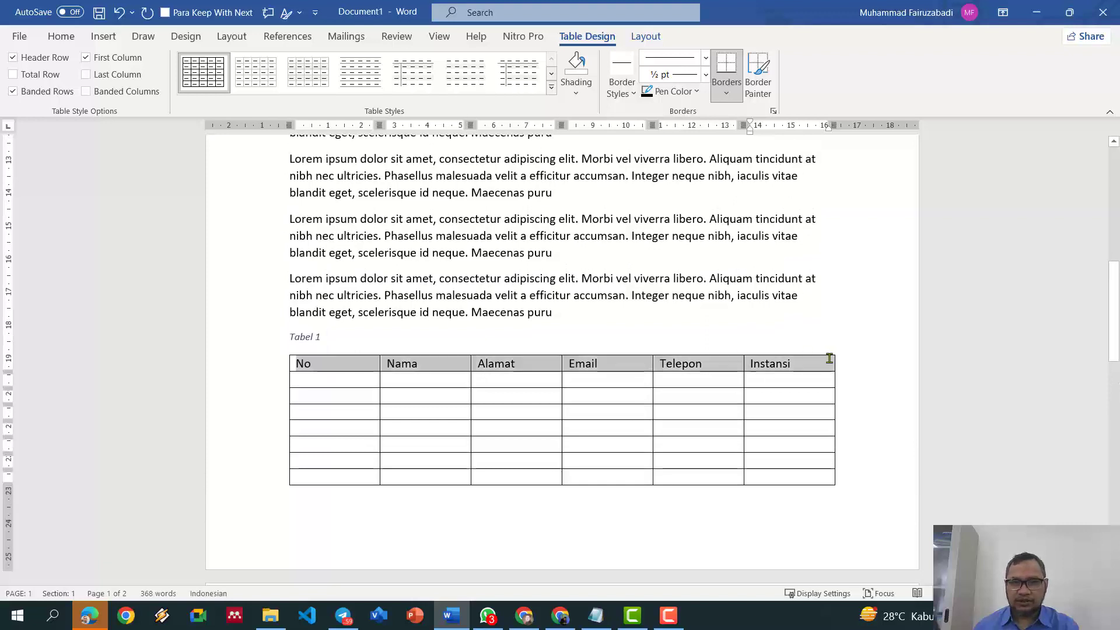
Step: Make the header row repeat at the top of each page
click(649, 36)
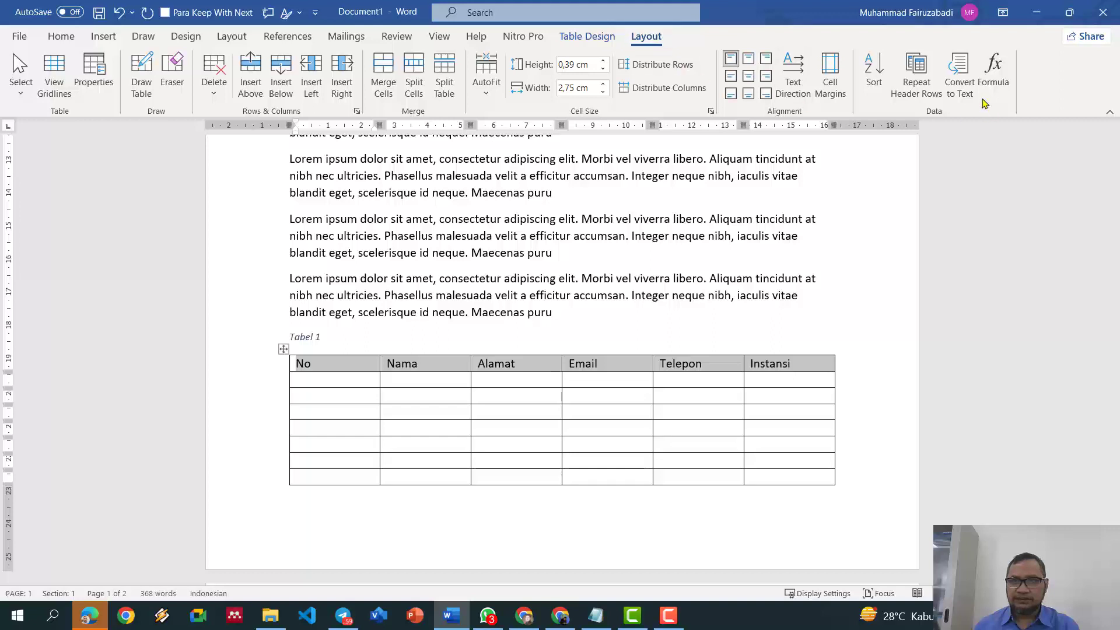
click(916, 75)
scroll(872, 203, down, 6)
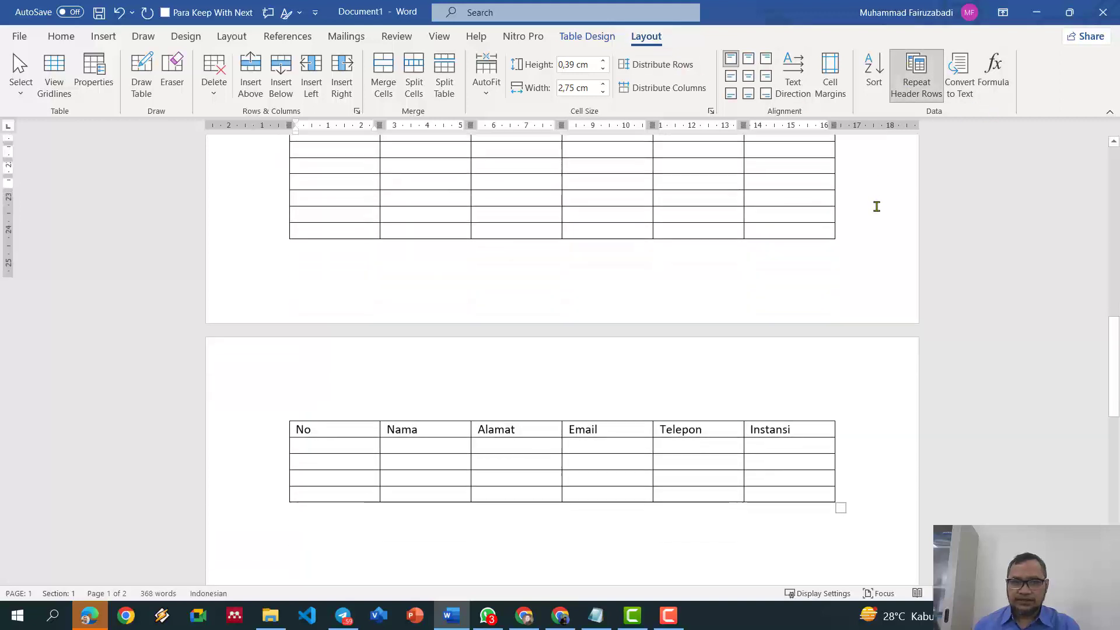
scroll(545, 208, up, 2)
scroll(545, 208, up, 2)
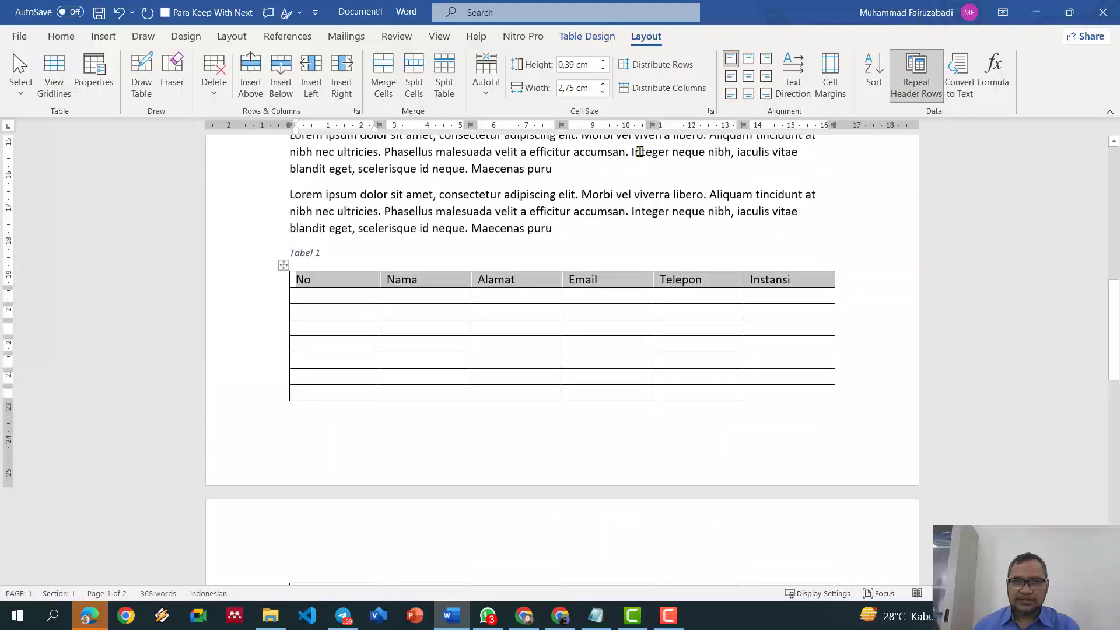
Step: Shade the header row light grey
click(586, 36)
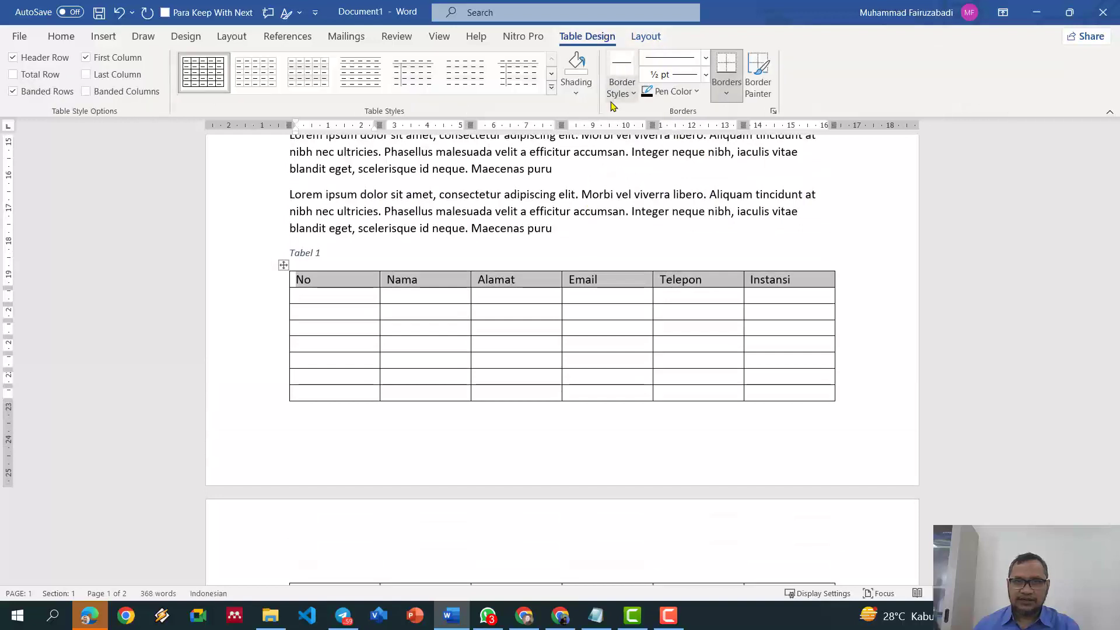
click(575, 91)
click(566, 151)
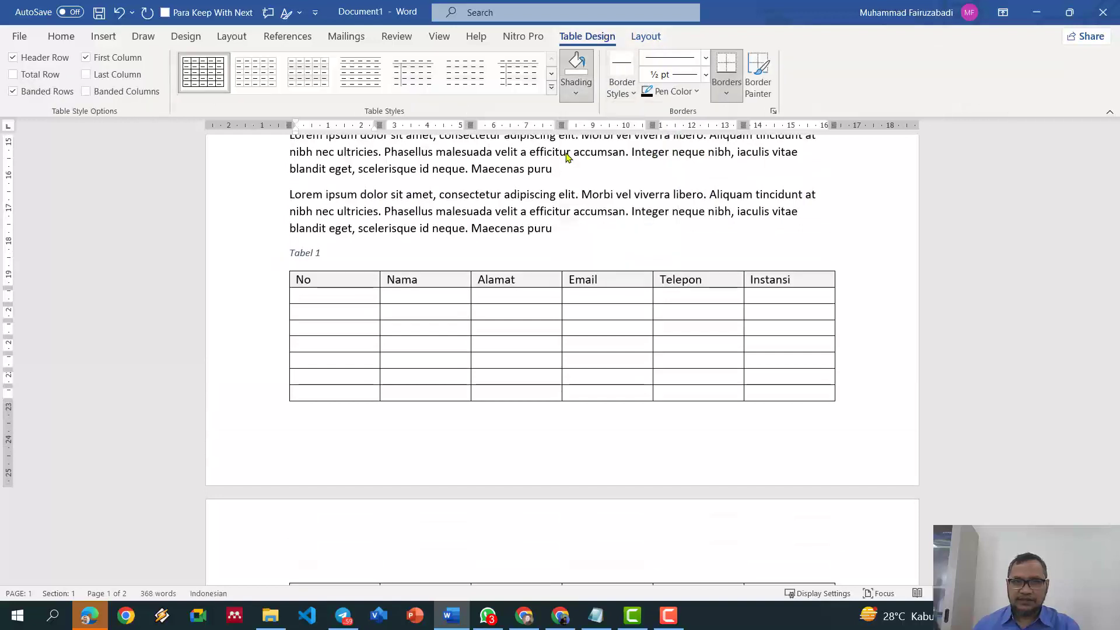
scroll(644, 292, down, 5)
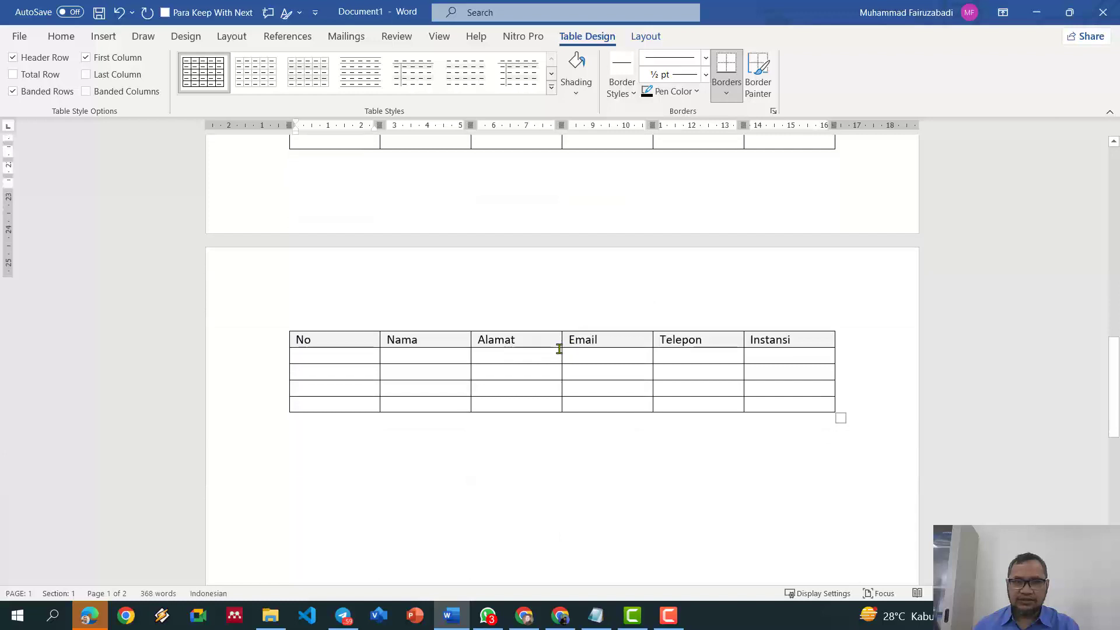
scroll(558, 349, up, 3)
Step: Make the header row text bold and centred
drag(328, 196, 824, 199)
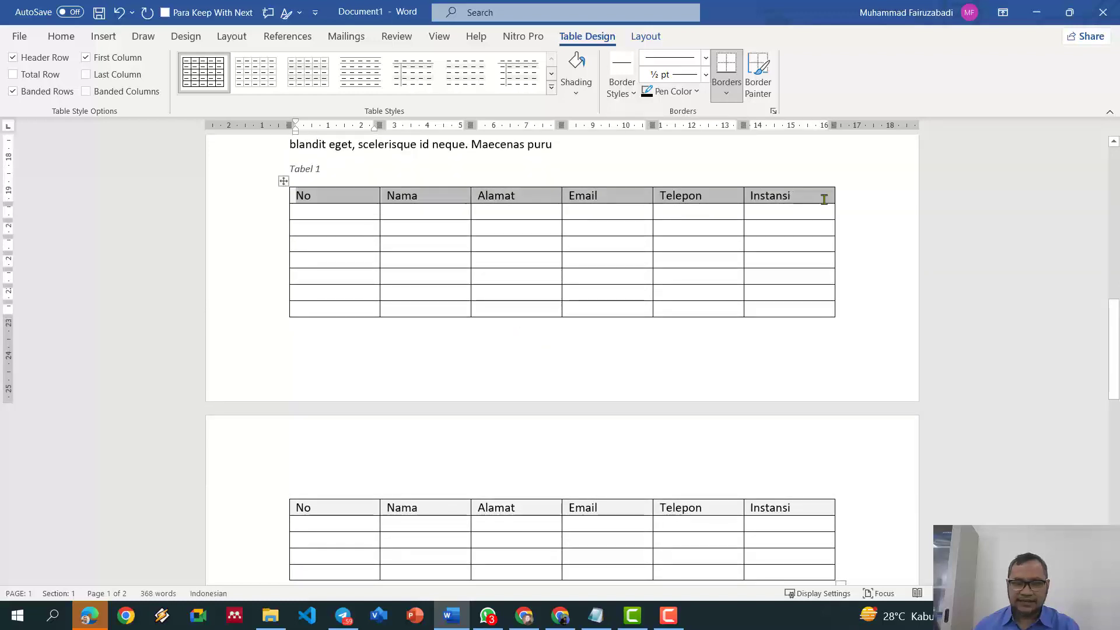
key(ctrl+b)
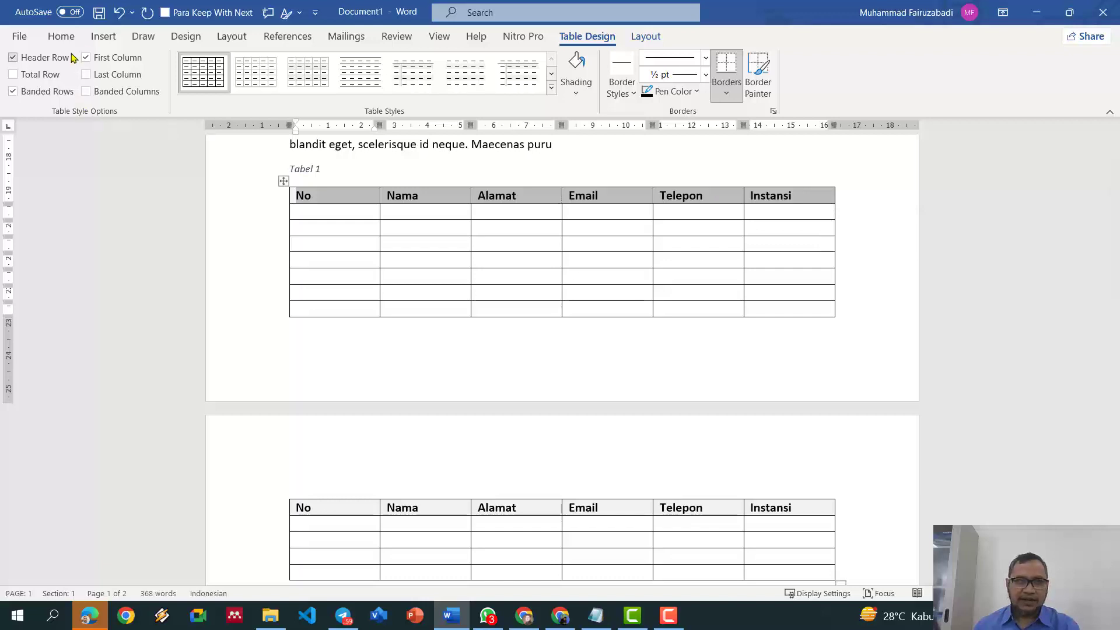
click(68, 37)
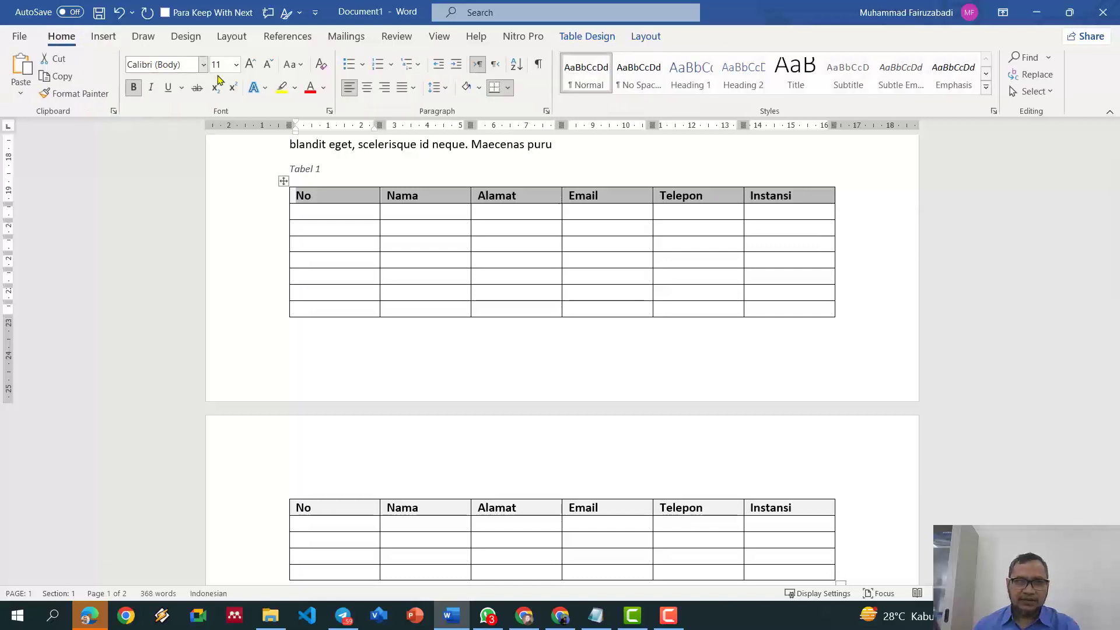
click(367, 87)
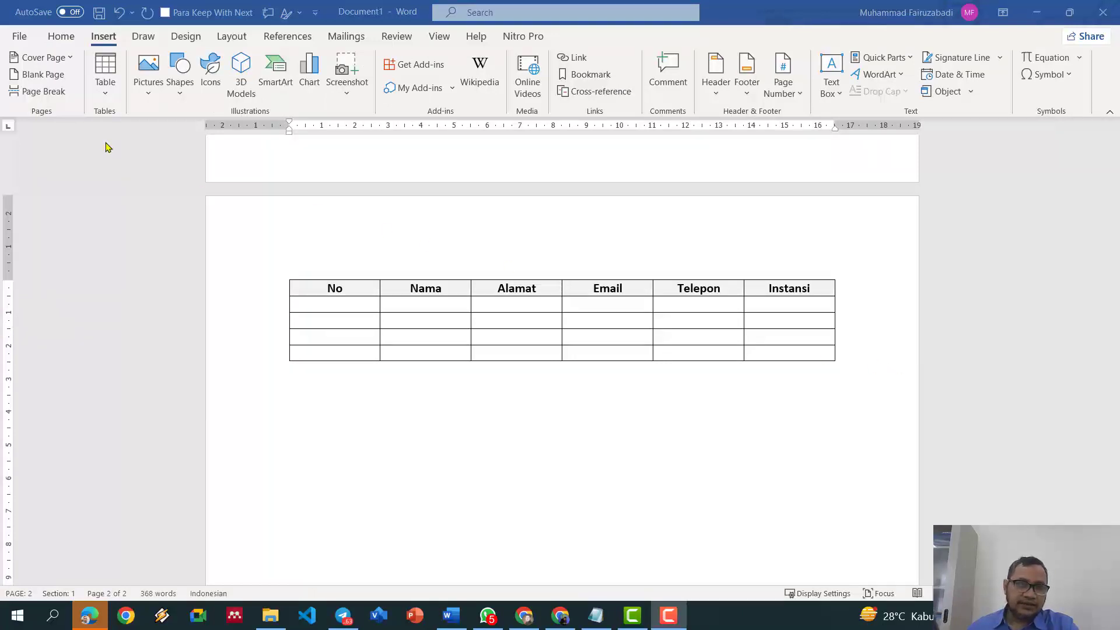
Step: Embed an Excel spreadsheet and type headers No, Produk A, Produk B, Jumlah in row 1
click(106, 95)
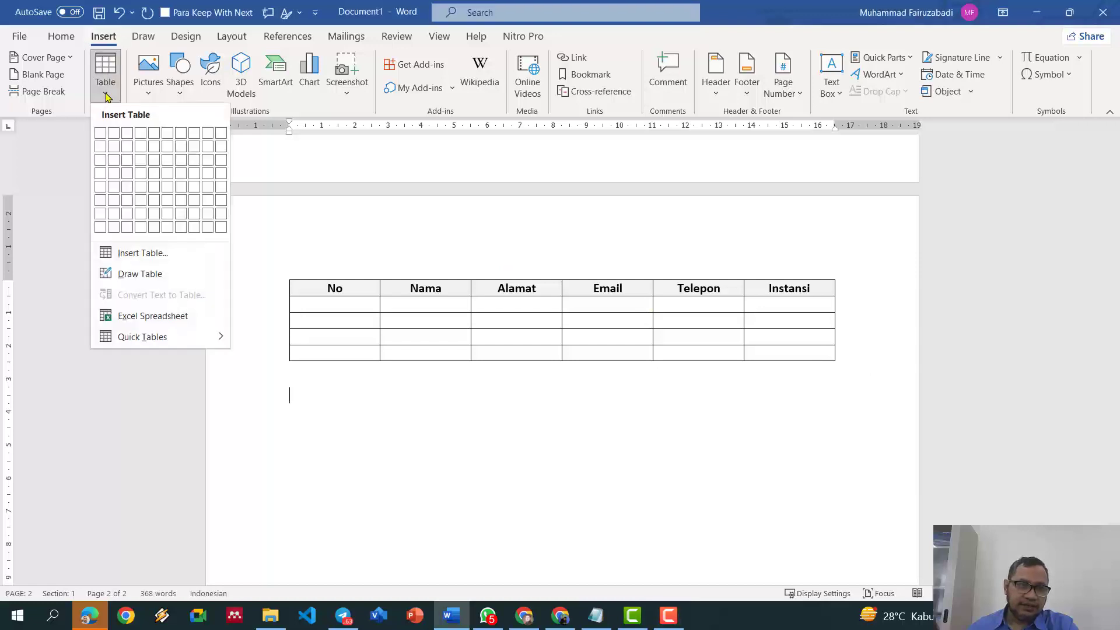
click(150, 316)
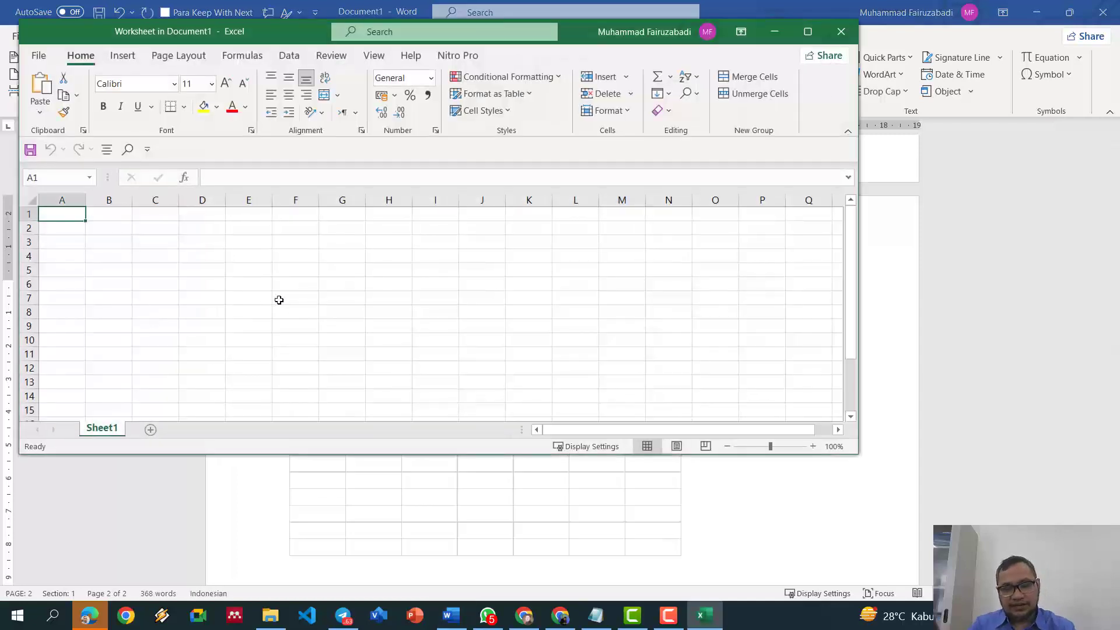
text(No)
key(Tab)
text(P)
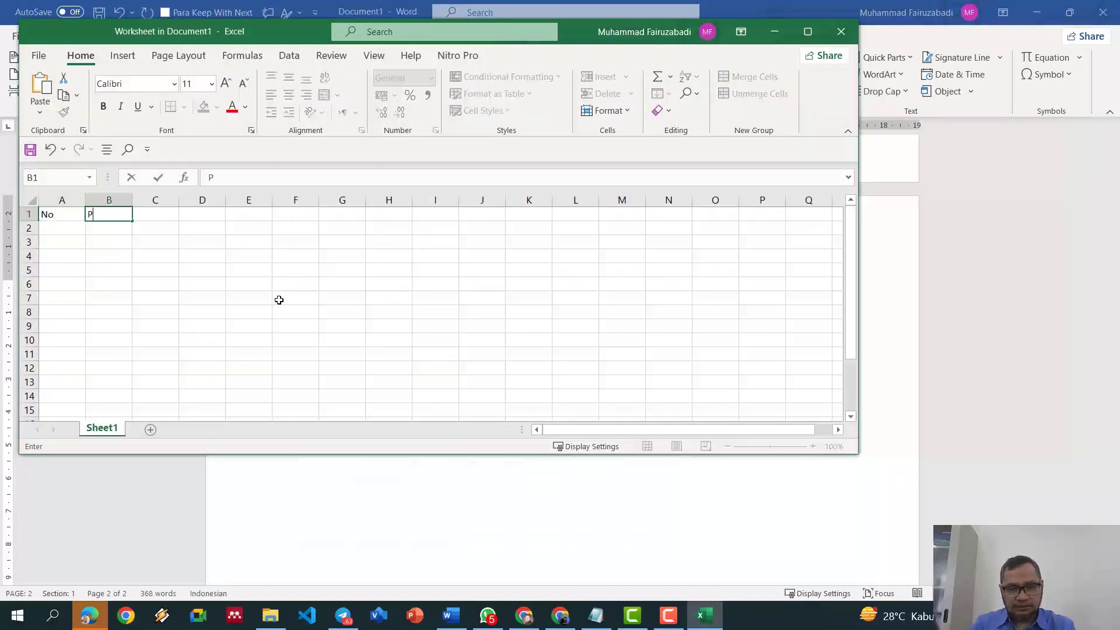
text(roduk A)
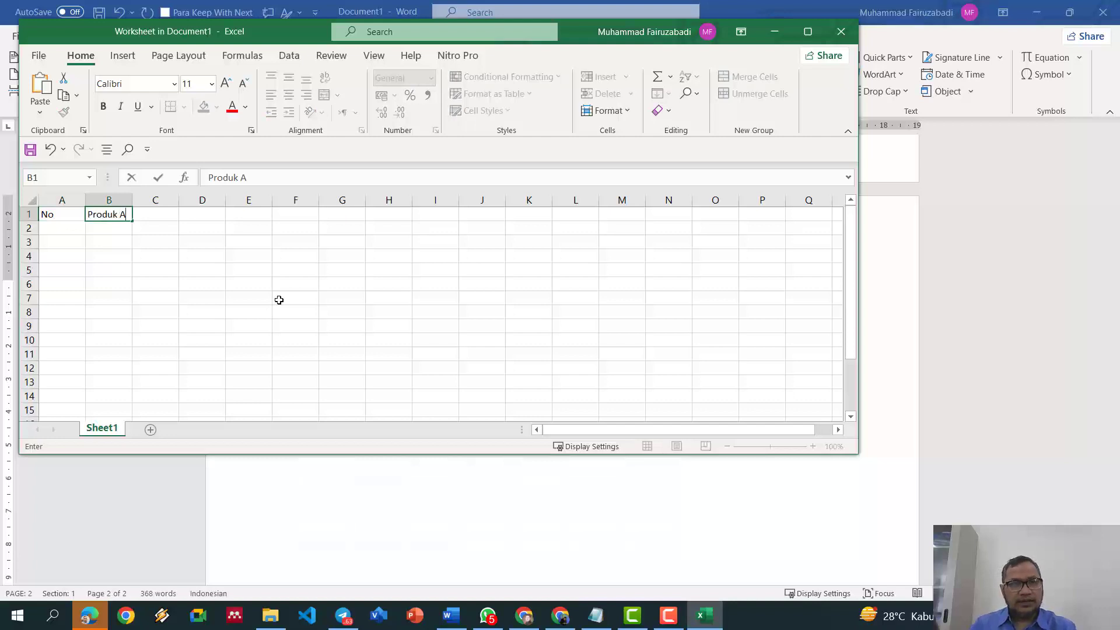
key(Tab)
text(Pro)
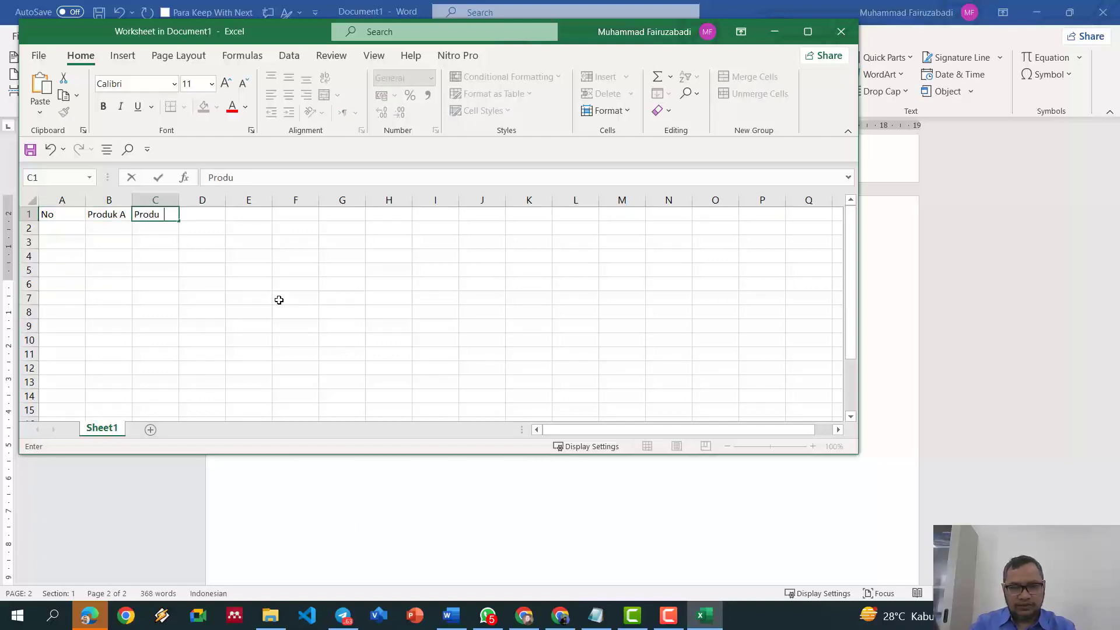
key(Tab)
text(Jumlah)
key(Return)
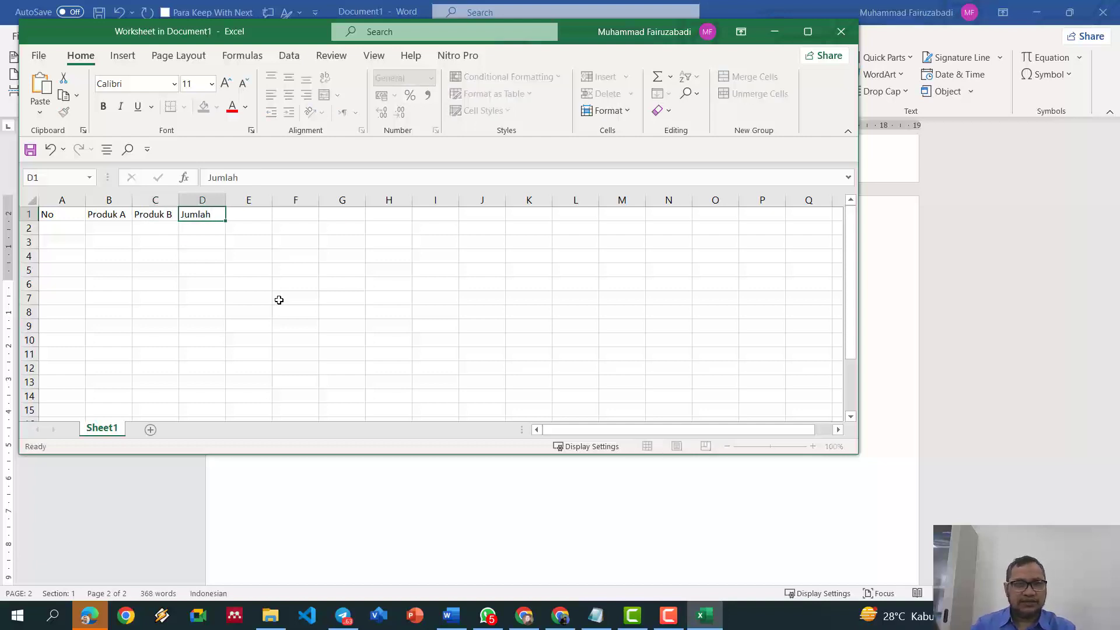
Step: Change A1 to Tanggal, enter 1-1-2023 in A2 and fill the dates down column A
key(Left)
key(Left)
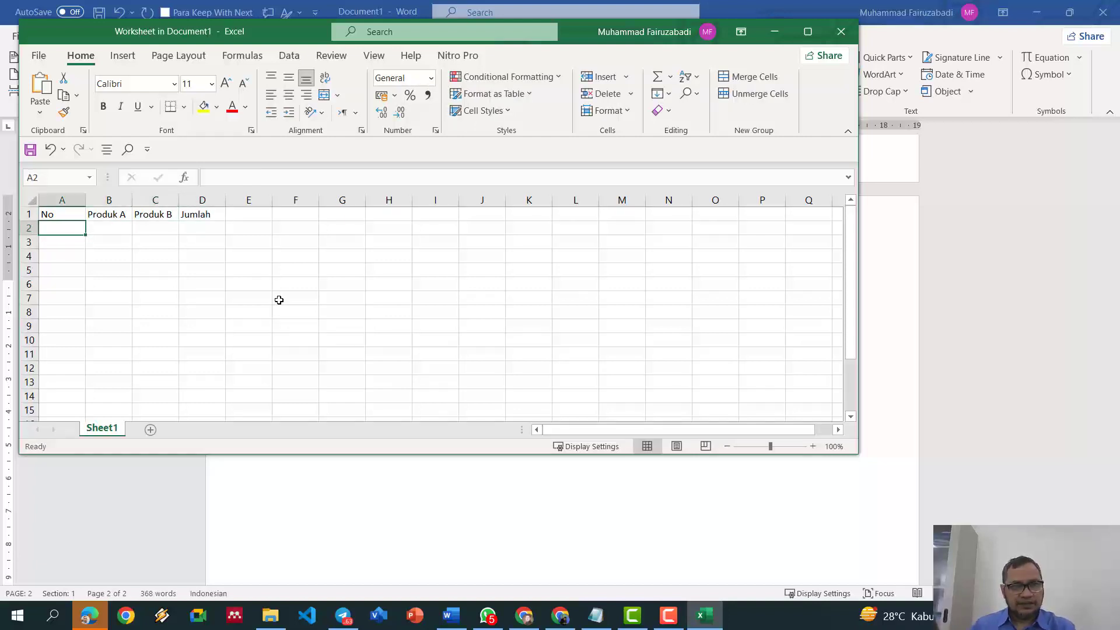
key(Up)
text(Tangg)
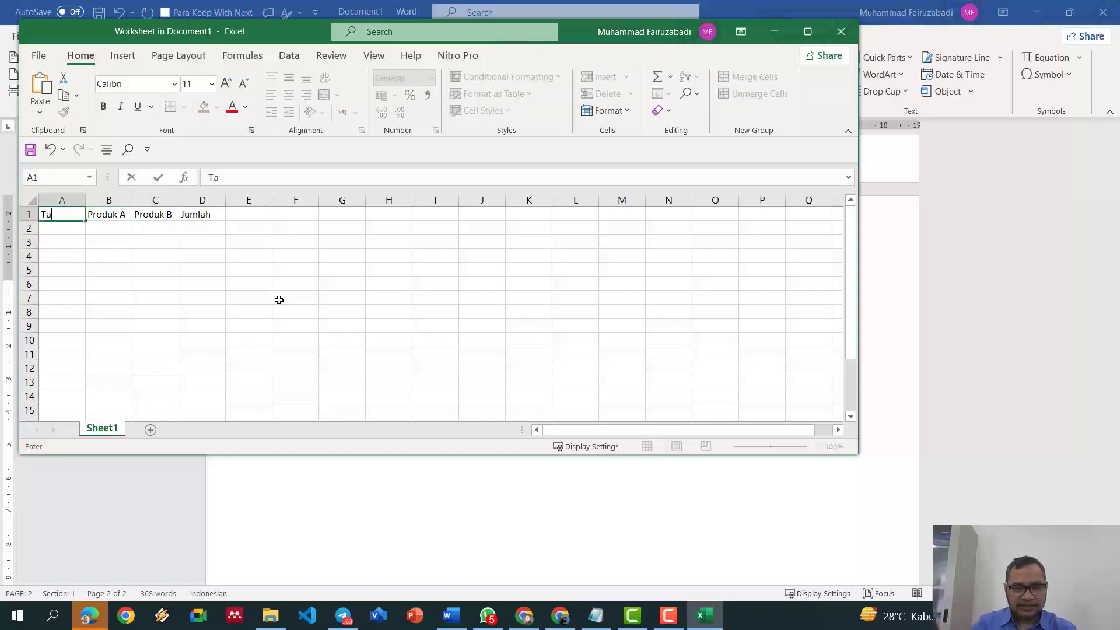
key(Return)
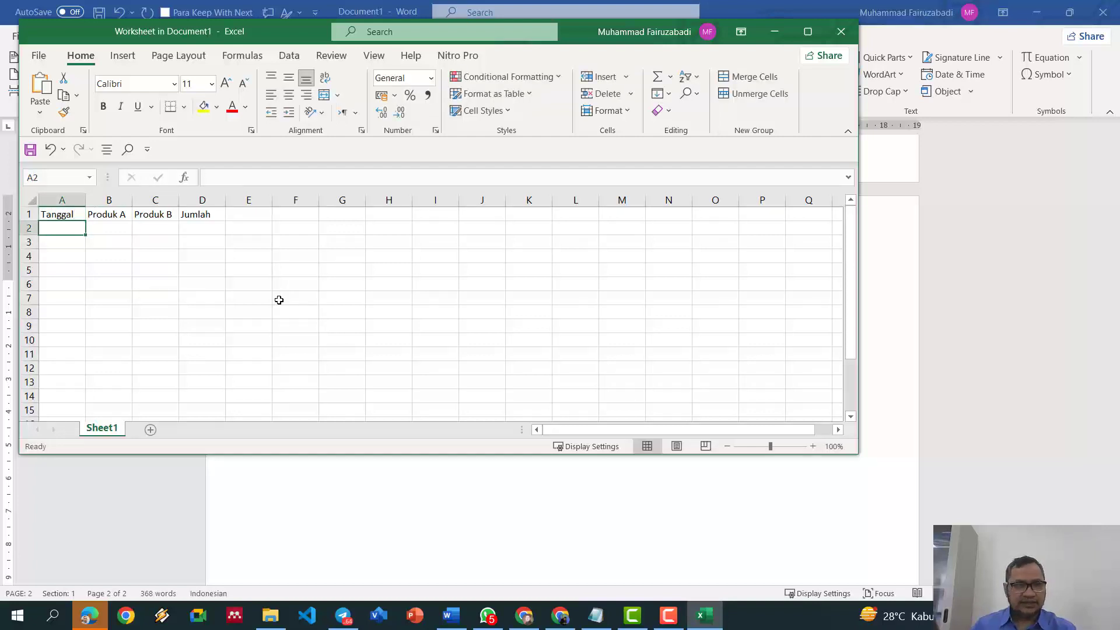
text(1-)
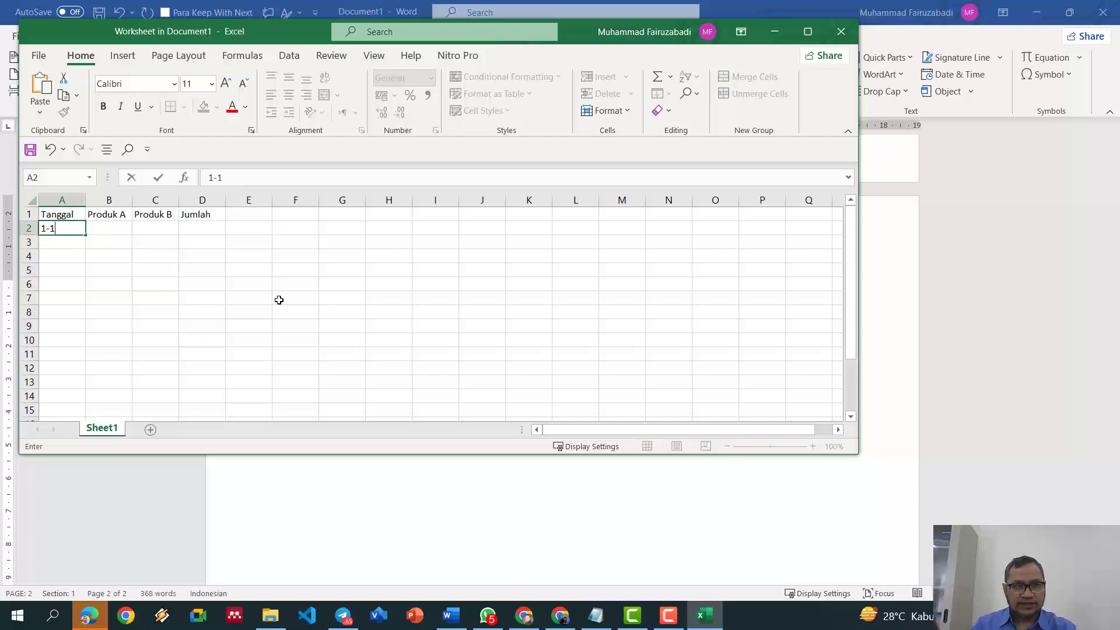
text(1-2023)
key(Return)
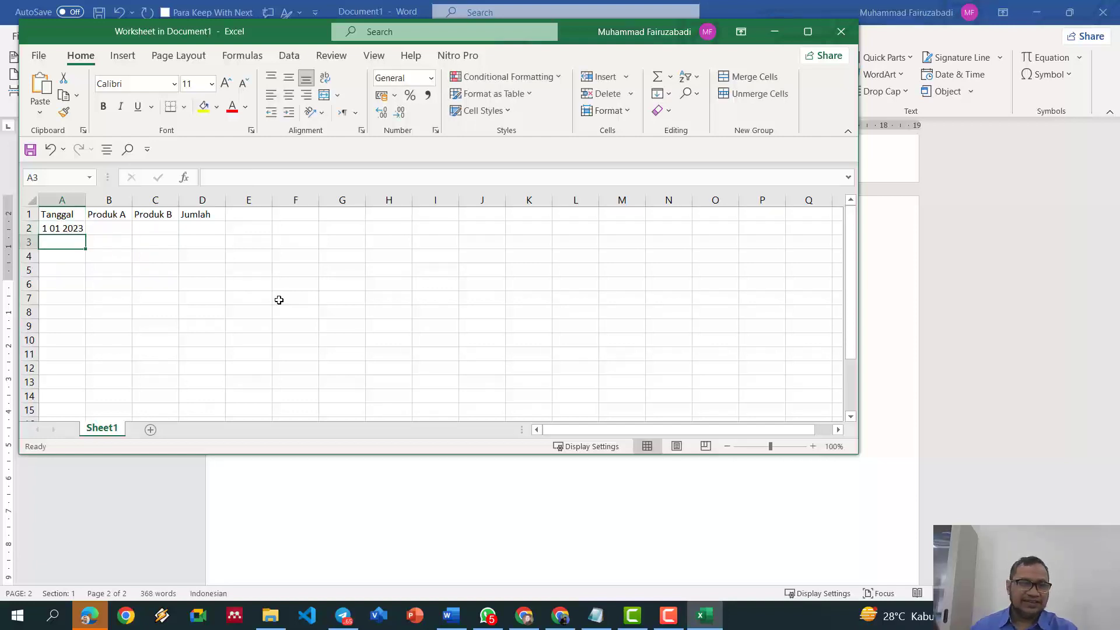
click(84, 226)
drag(85, 234, 82, 293)
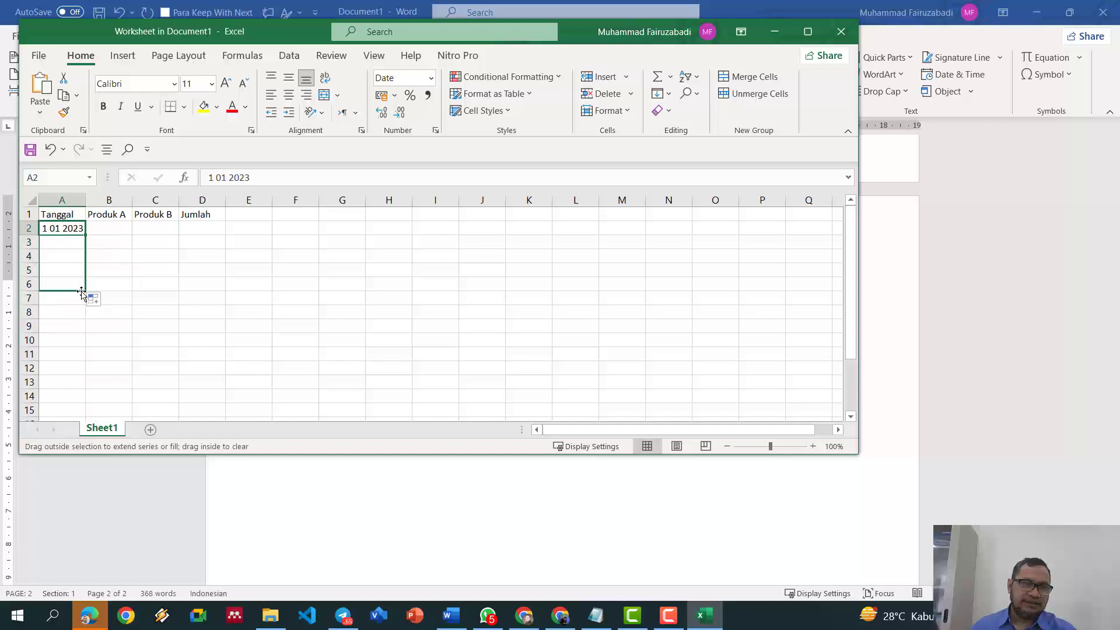
Step: Enter 20 and 30 in B2 and C2, and 15 in D2
click(120, 229)
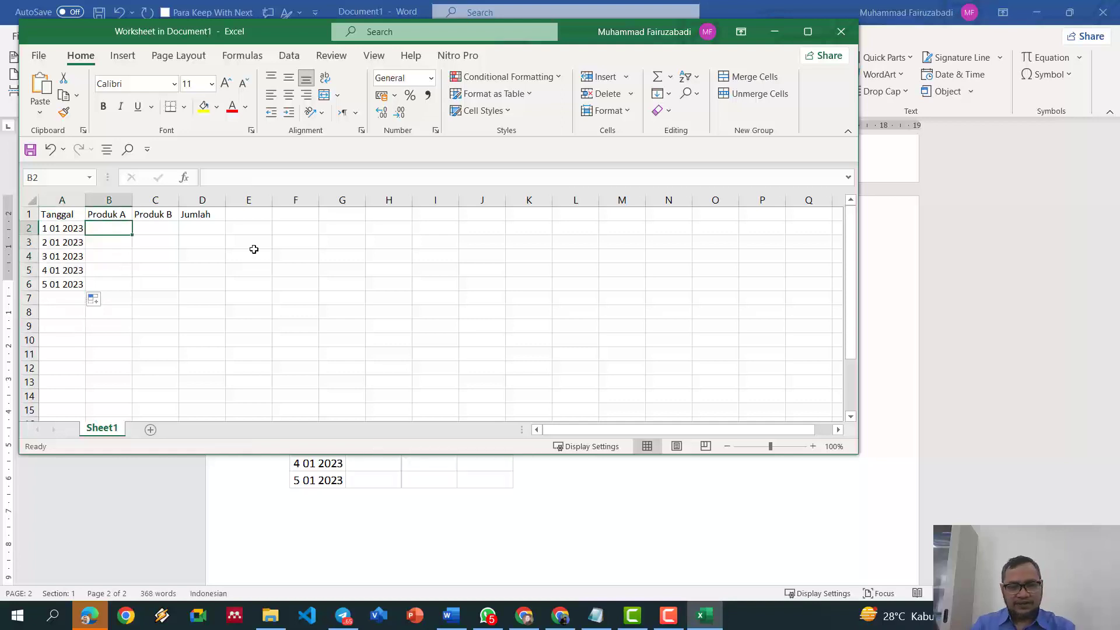
text(20)
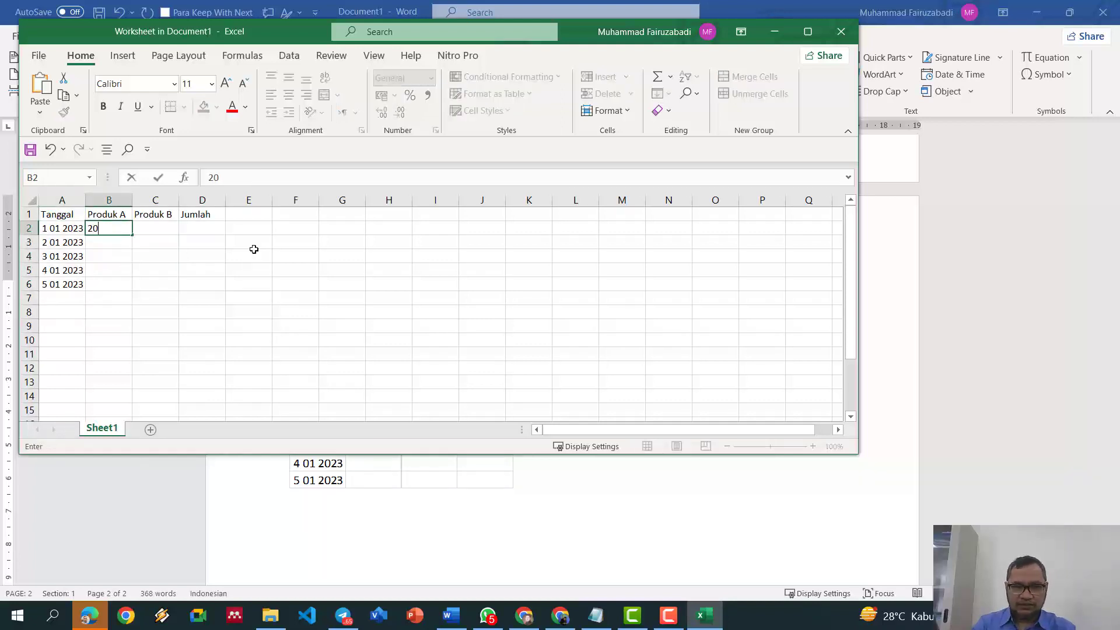
key(Tab)
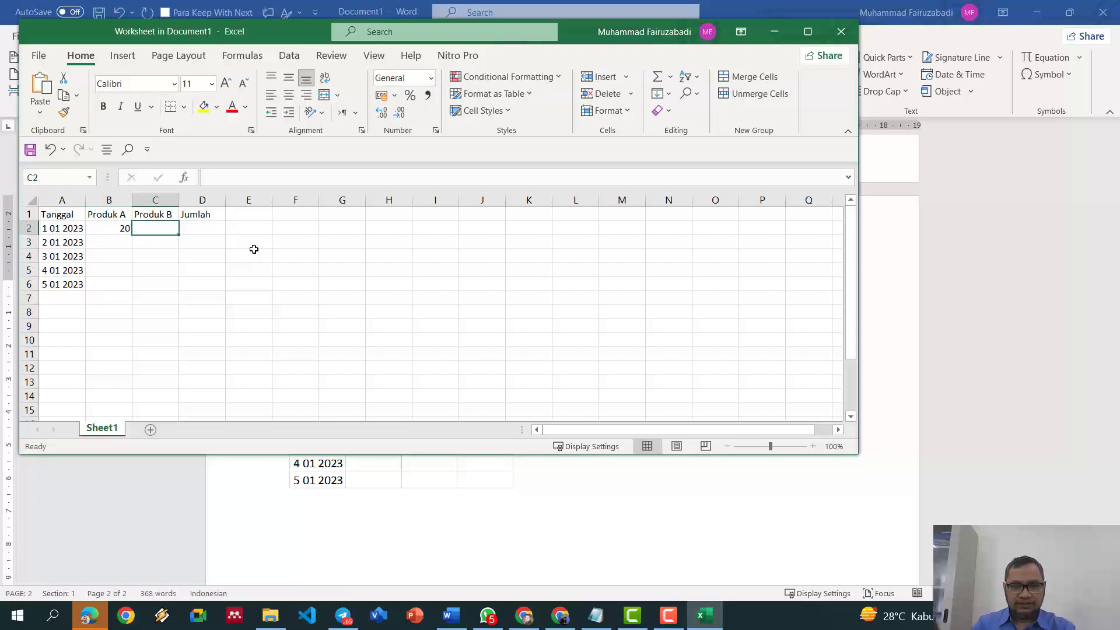
text(30)
key(Tab)
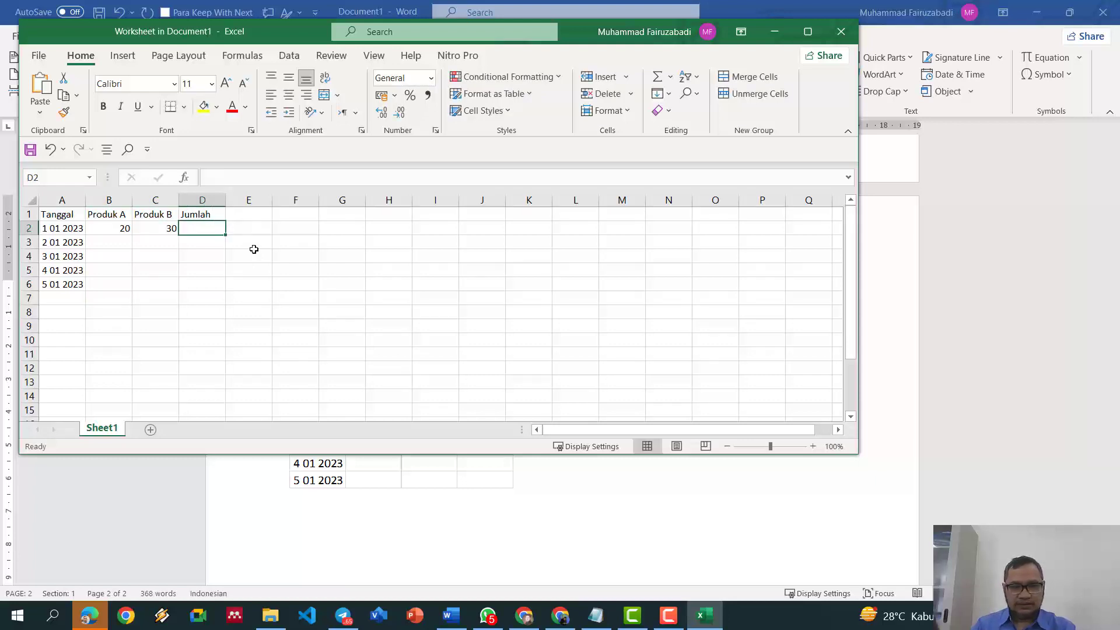
text(15)
key(ctrl+Return)
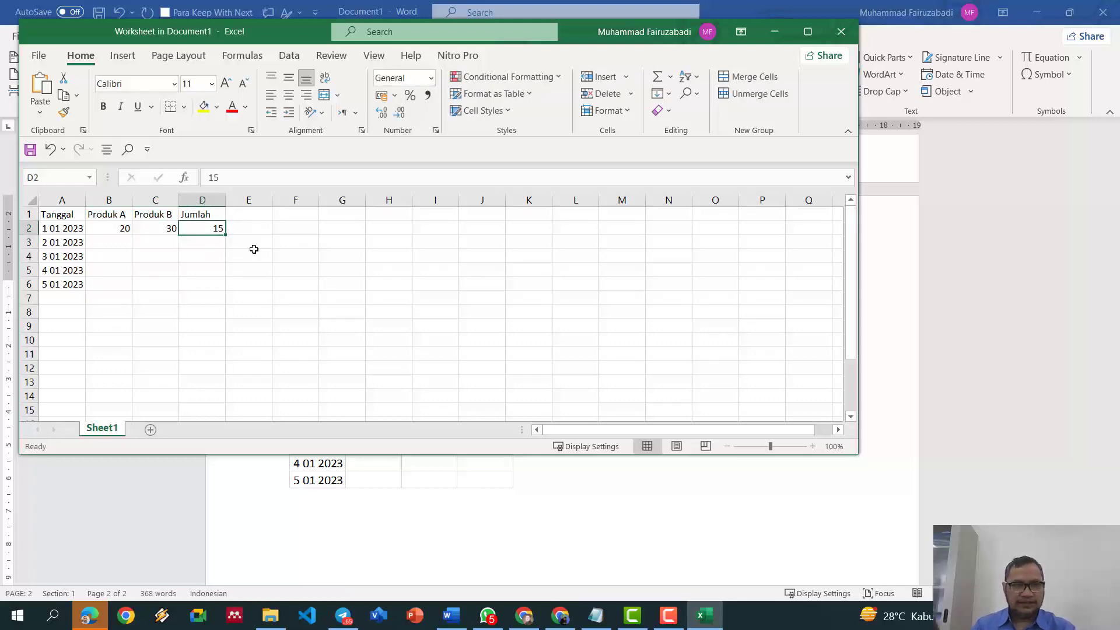
Step: Replace D2 with =SUM(B2:C2) and fill the formula down to D6
key(Delete)
text(=SUM)
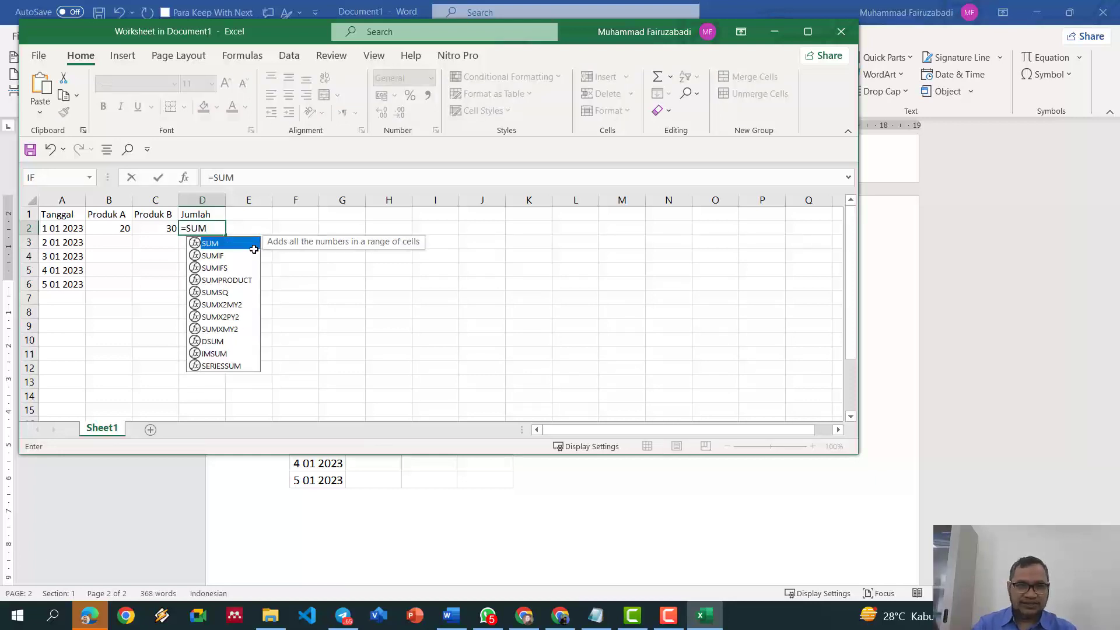
double_click(254, 249)
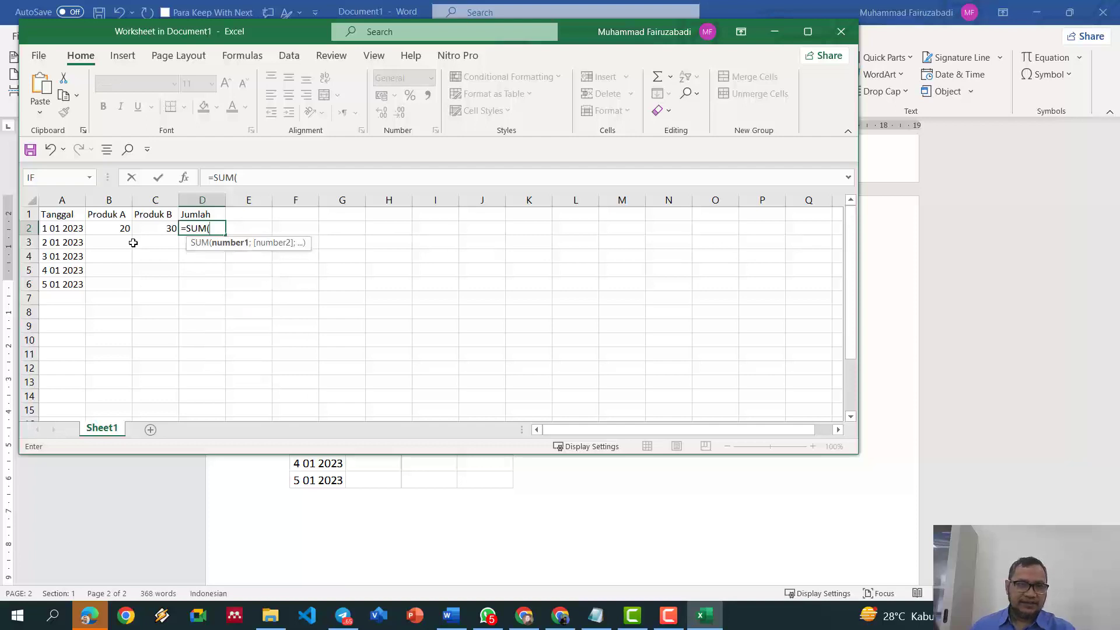
drag(124, 228, 162, 228)
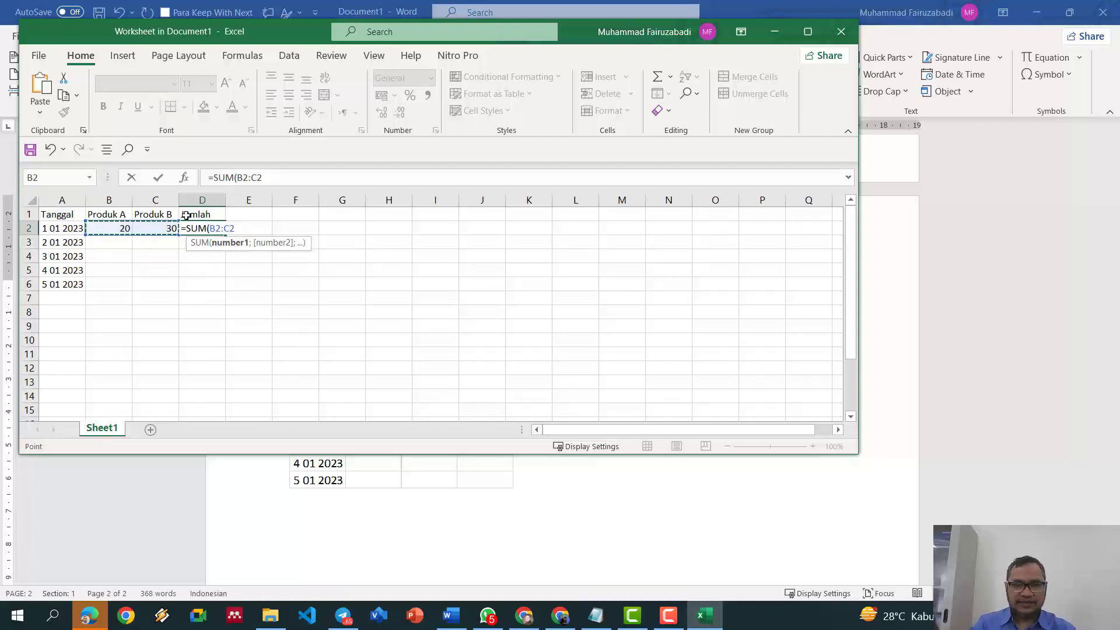
text())
key(Return)
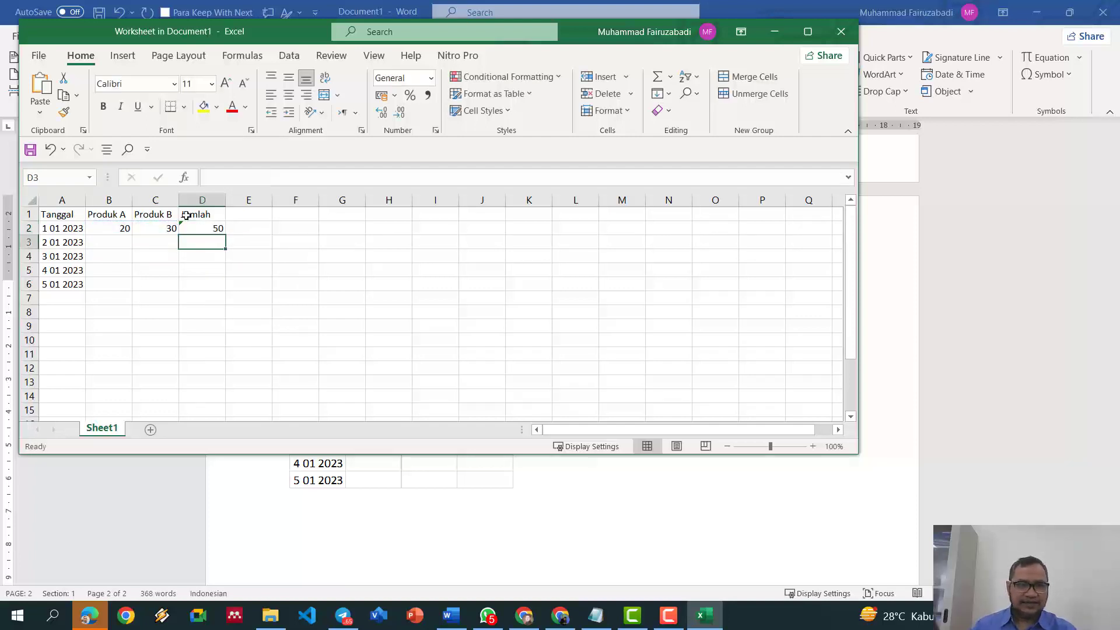
click(122, 240)
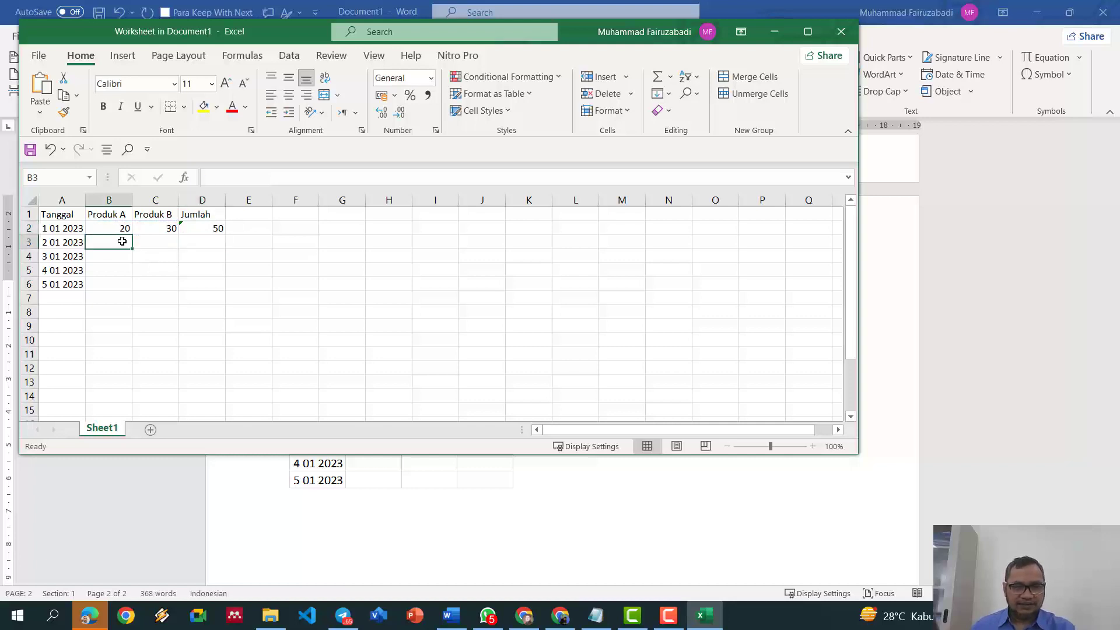
click(211, 226)
drag(225, 234, 224, 291)
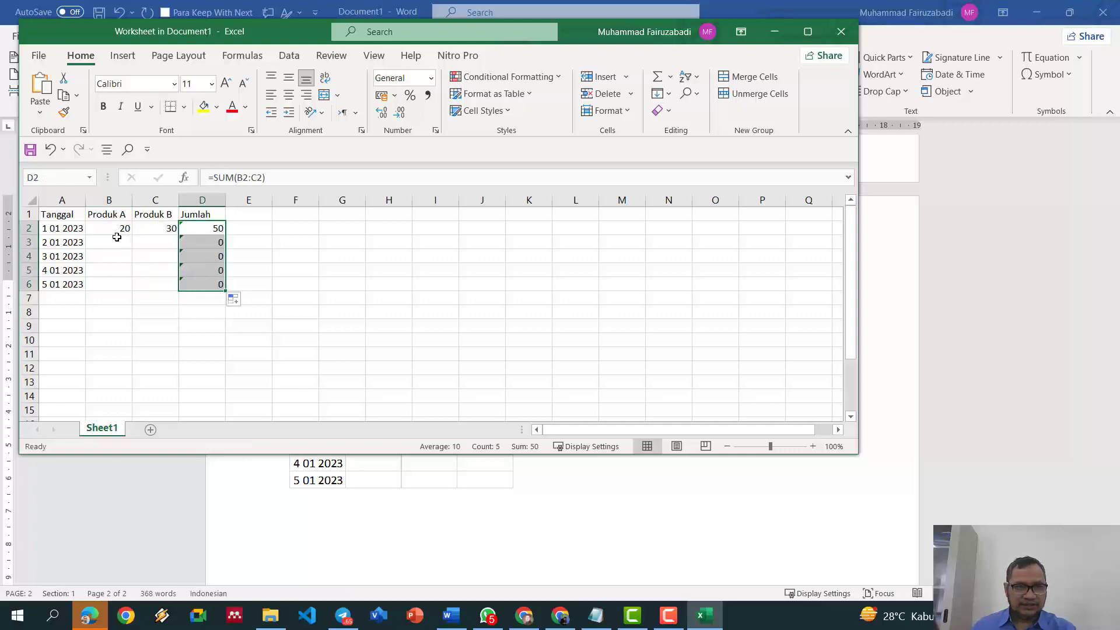
Step: Fill row 3 with 12 and 34, and row 4 with 17 and 8
click(116, 237)
text(12)
key(Tab)
text(34)
key(Return)
text(17)
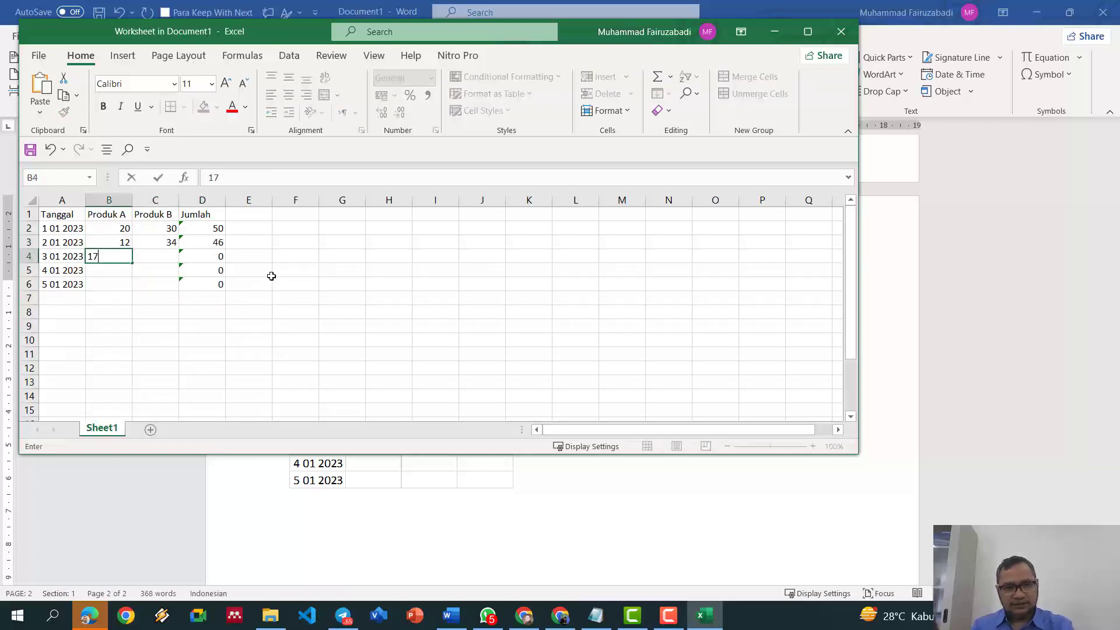
key(Tab)
text(8)
key(Return)
Step: Enter 20 and 25 in row 5, with 27 typed over the D5 total
text(20)
key(Tab)
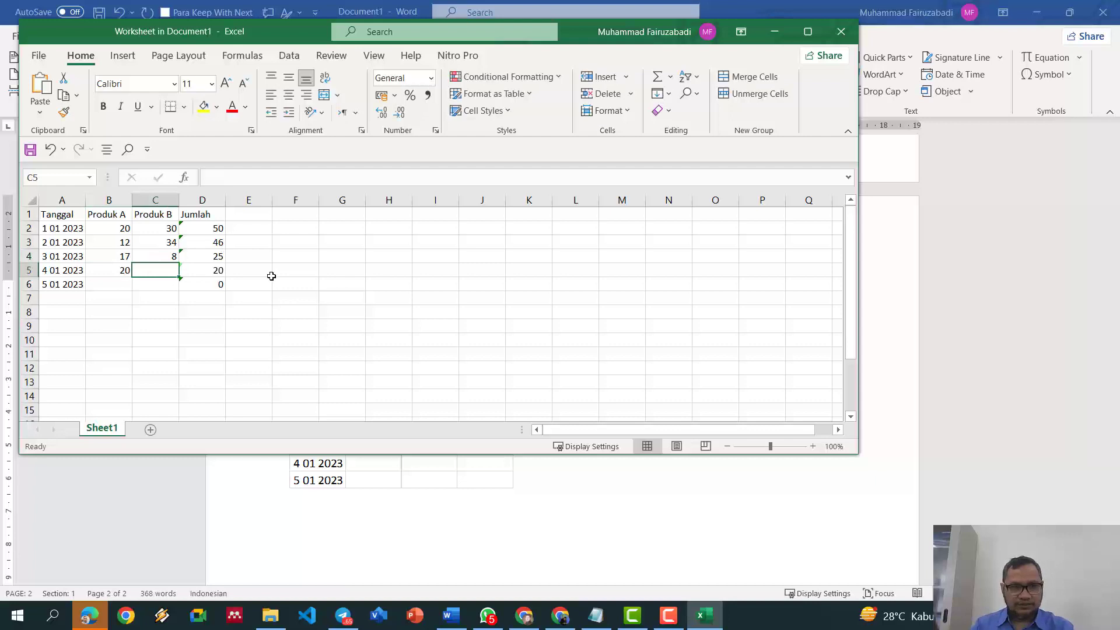
text(25)
key(Tab)
text(27)
key(Return)
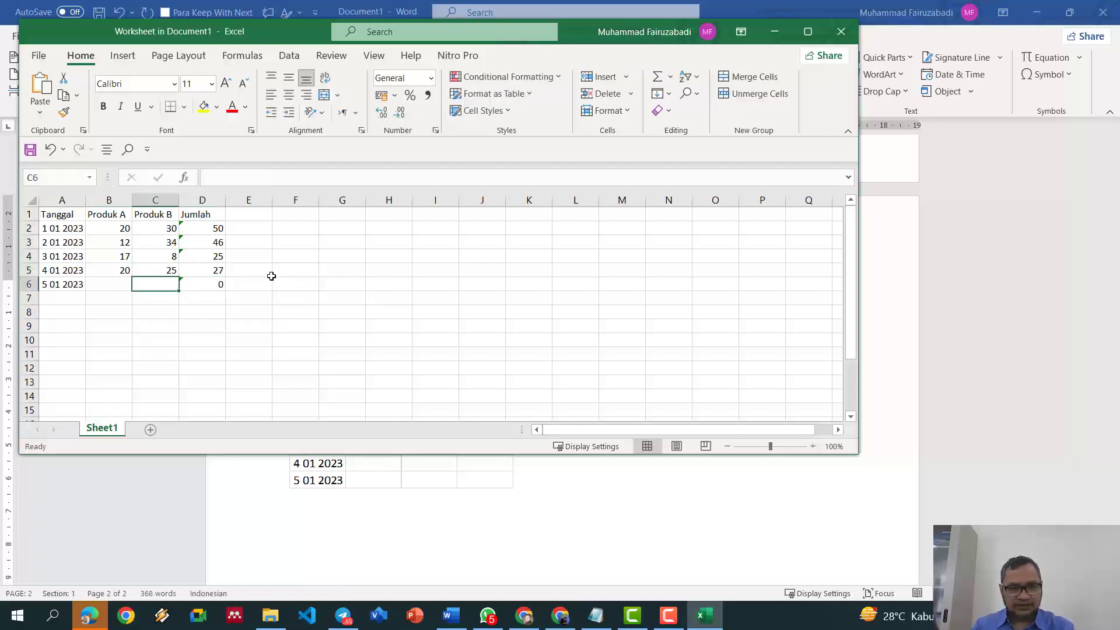
Step: Enter 34 in C6 and 21 in B6, then return to the Jumlah totals
text(34)
key(Tab)
key(Left)
key(Left)
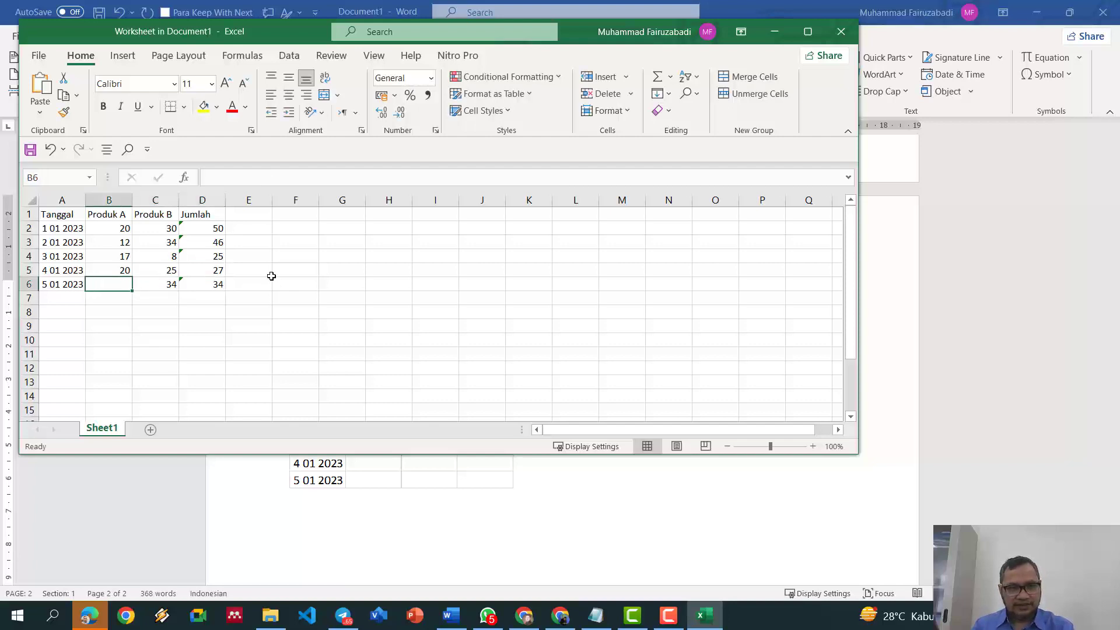
text(21)
key(Tab)
key(Up)
key(Right)
key(Up)
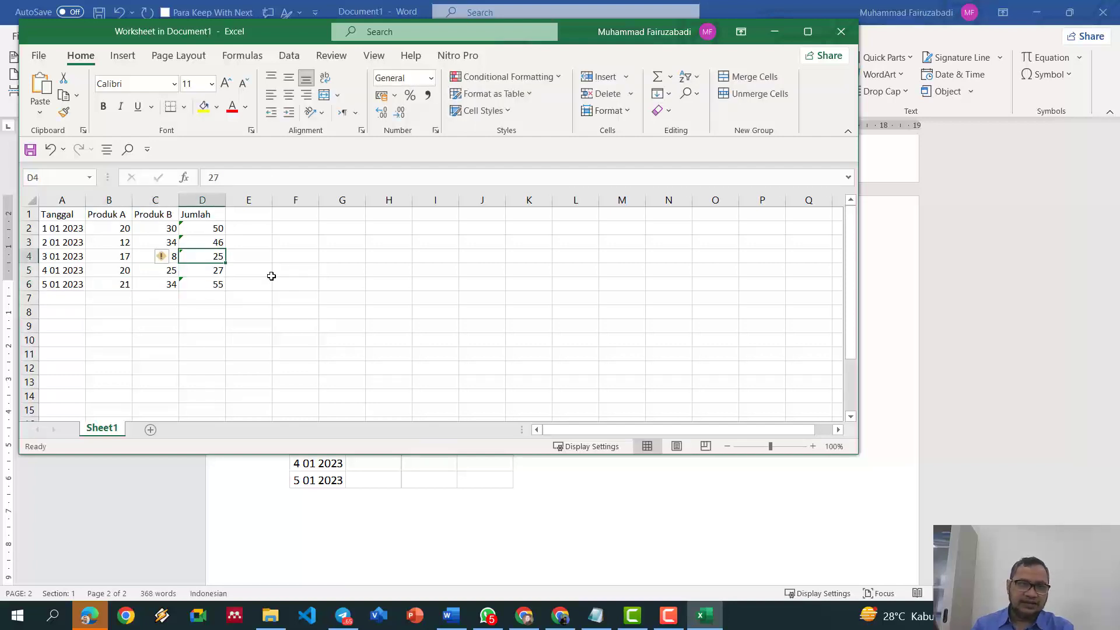
key(Up)
key(Up)
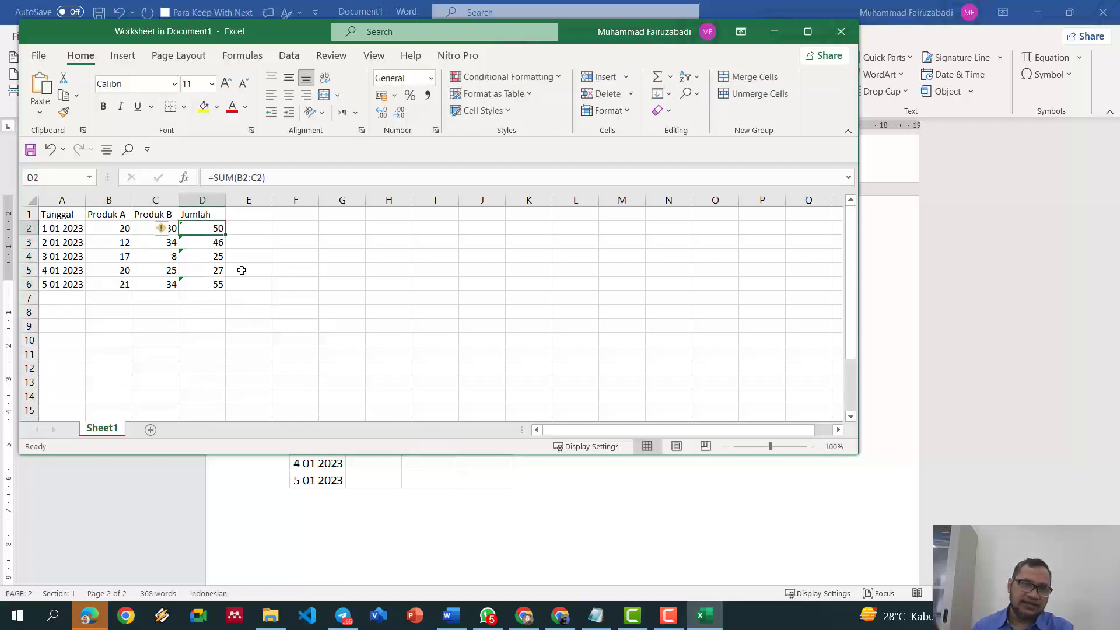
Step: Refill the D4 SUM formula down to D6, then select the table A1:D6
click(217, 258)
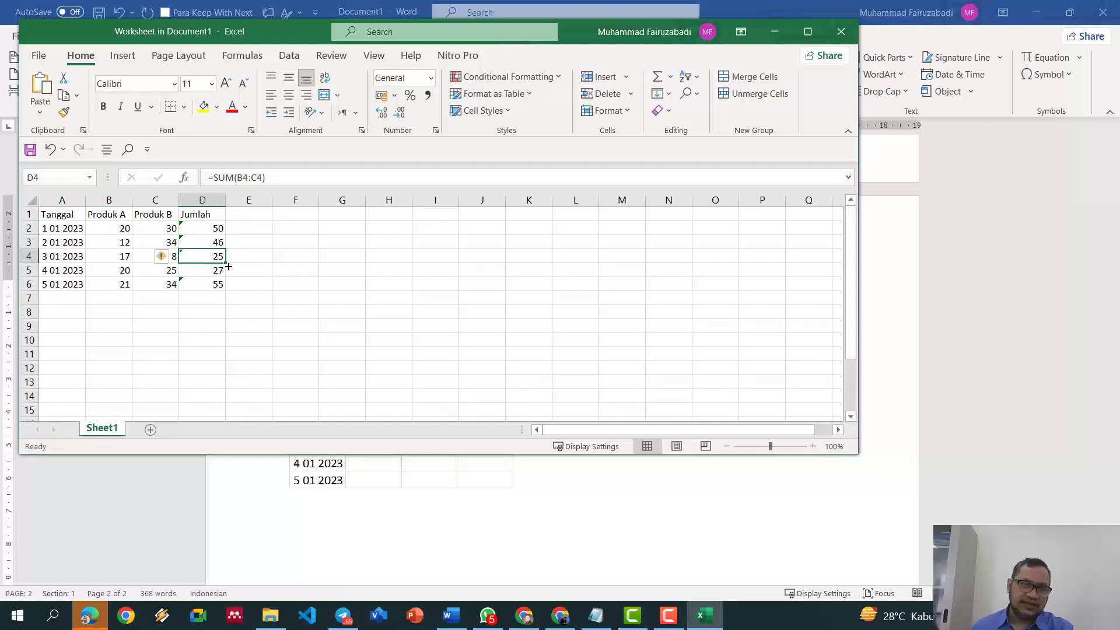
drag(229, 266, 227, 290)
click(377, 325)
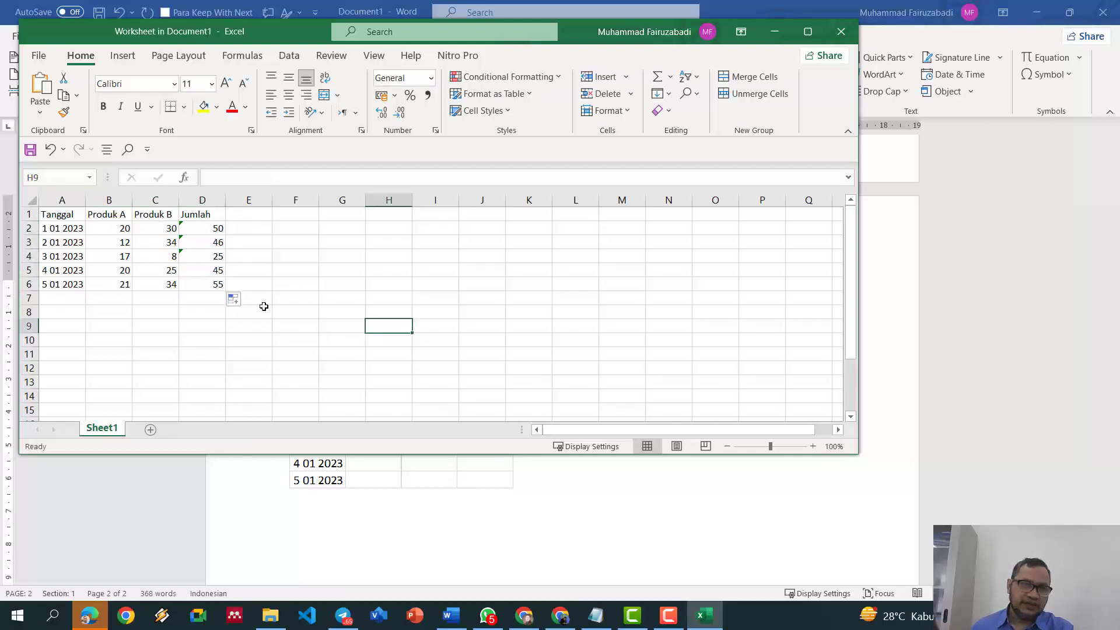
click(219, 230)
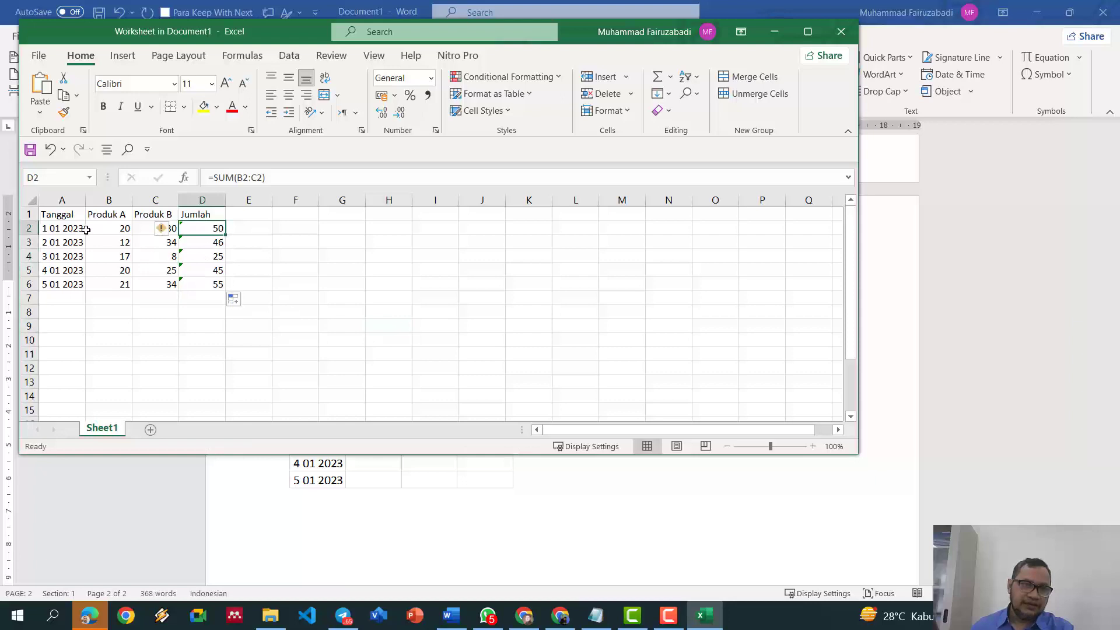
drag(611, 39, 1073, 76)
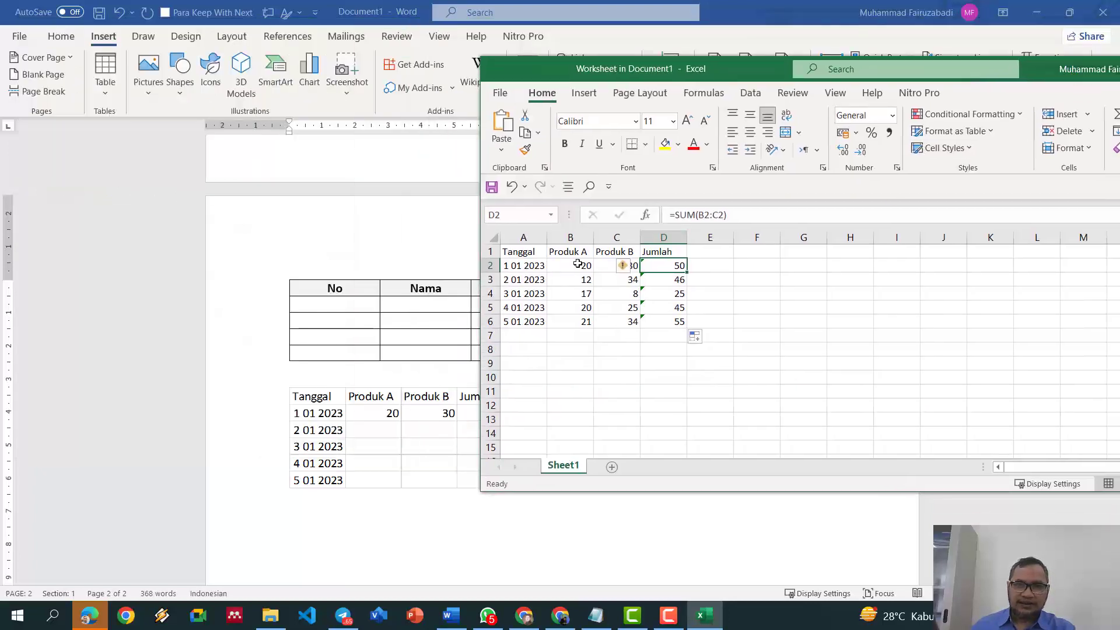
drag(513, 252, 665, 318)
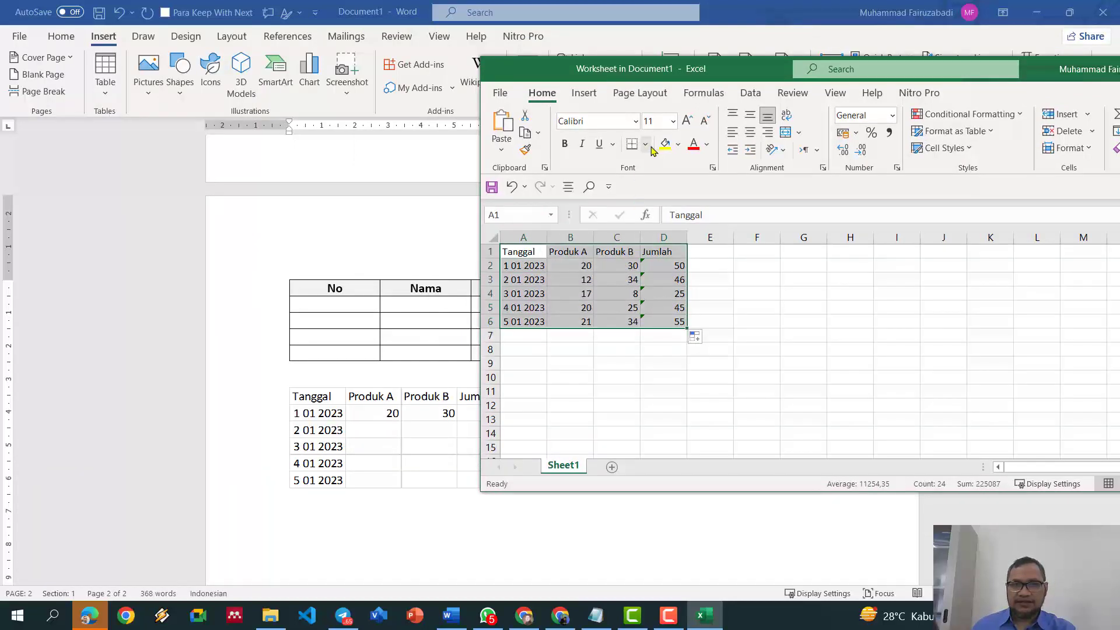
Step: Apply All Borders to the table and shade the header row A1:D1 yellow
click(645, 144)
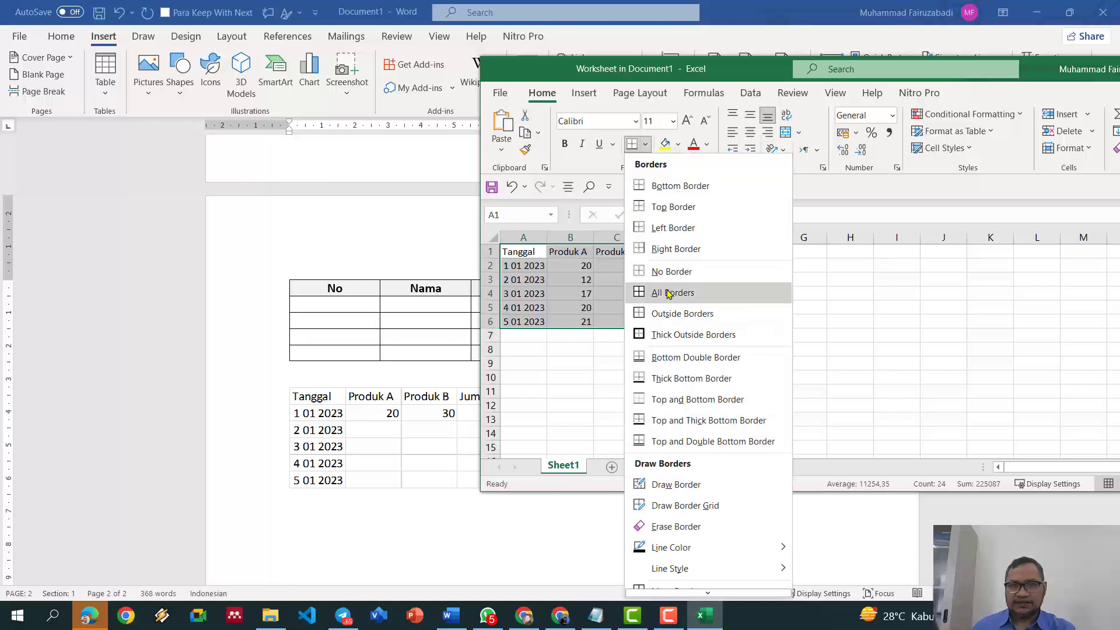
click(665, 292)
drag(523, 251, 680, 247)
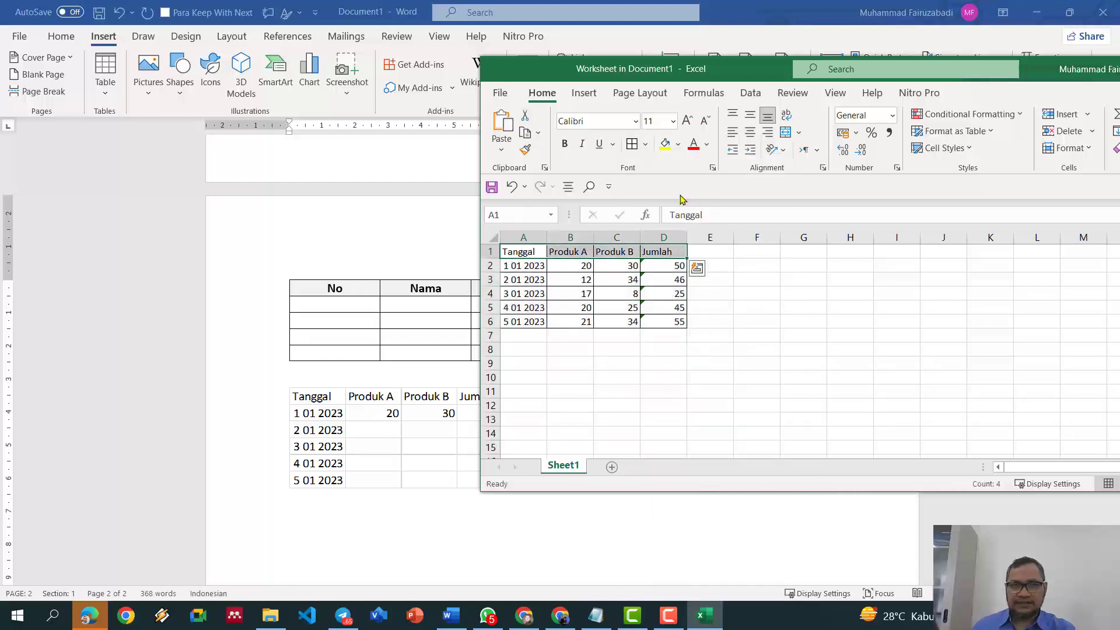
click(666, 149)
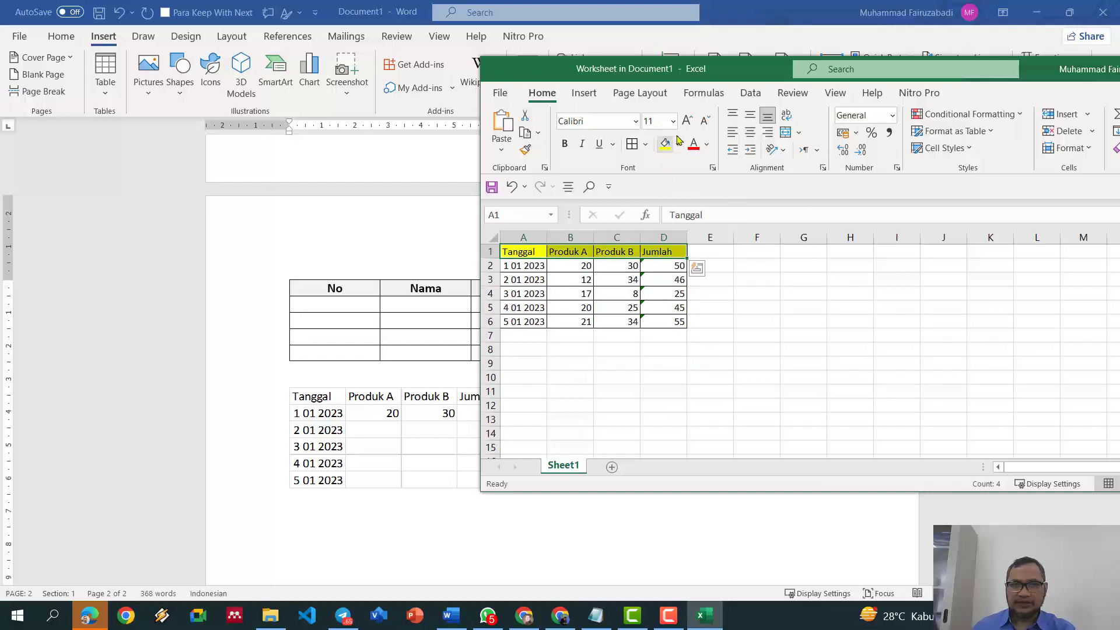
Step: Close the embedded worksheet and add an empty line below it in Word
drag(710, 73, 436, 85)
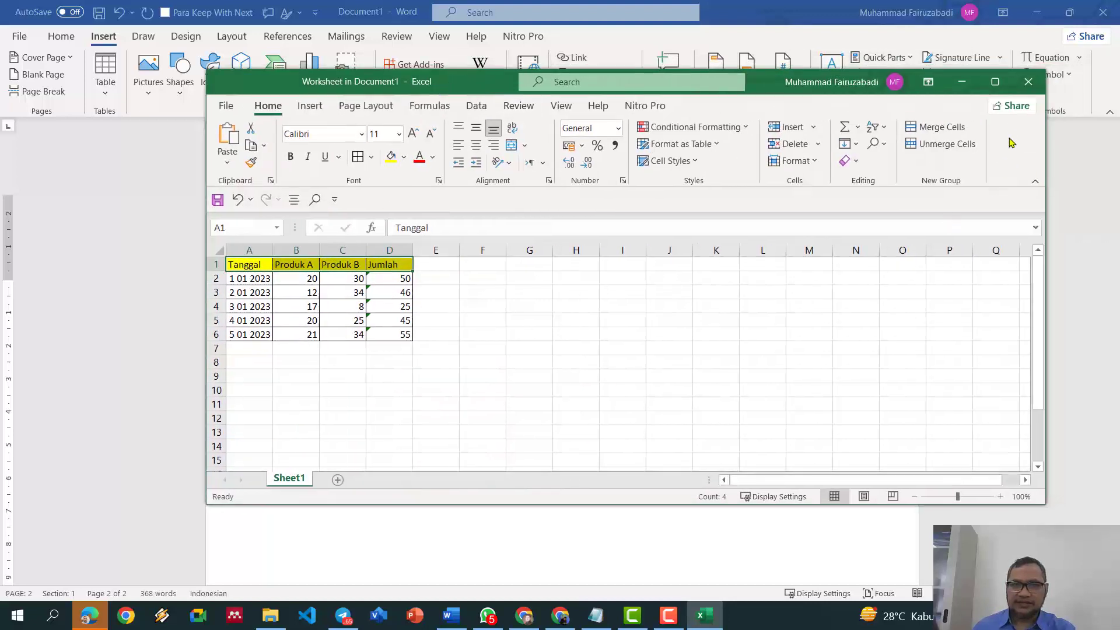
click(1028, 86)
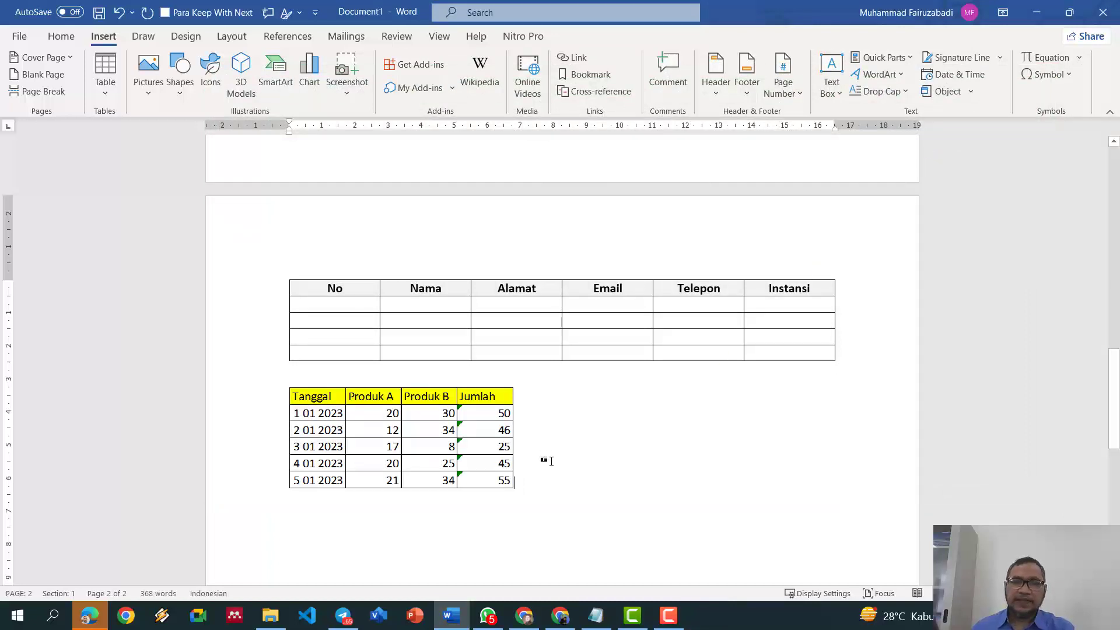
scroll(556, 454, down, 3)
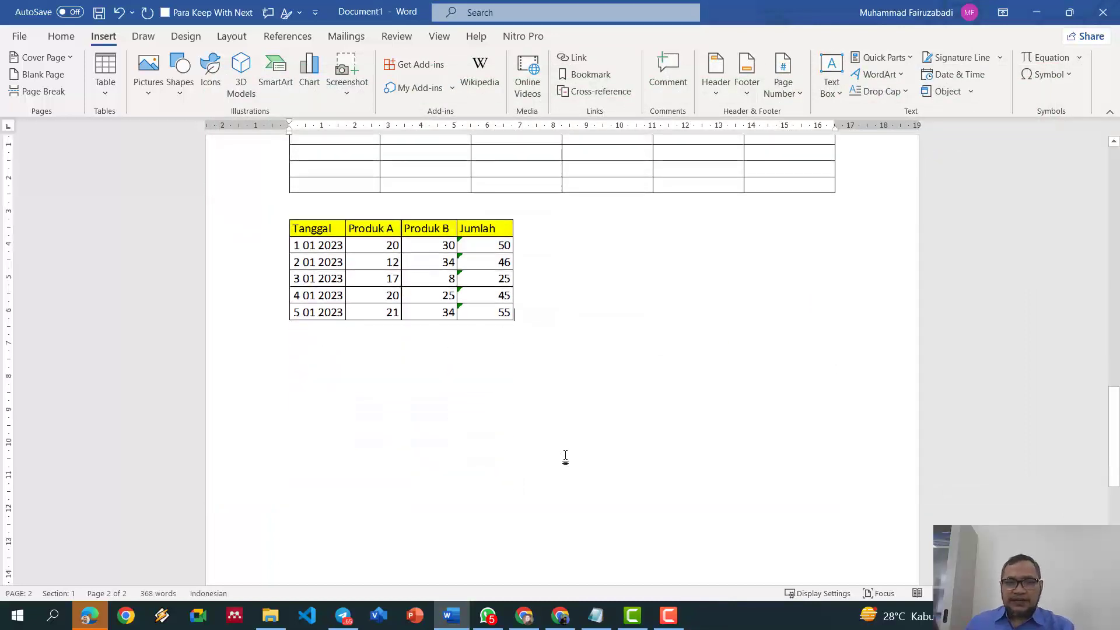
key(Return)
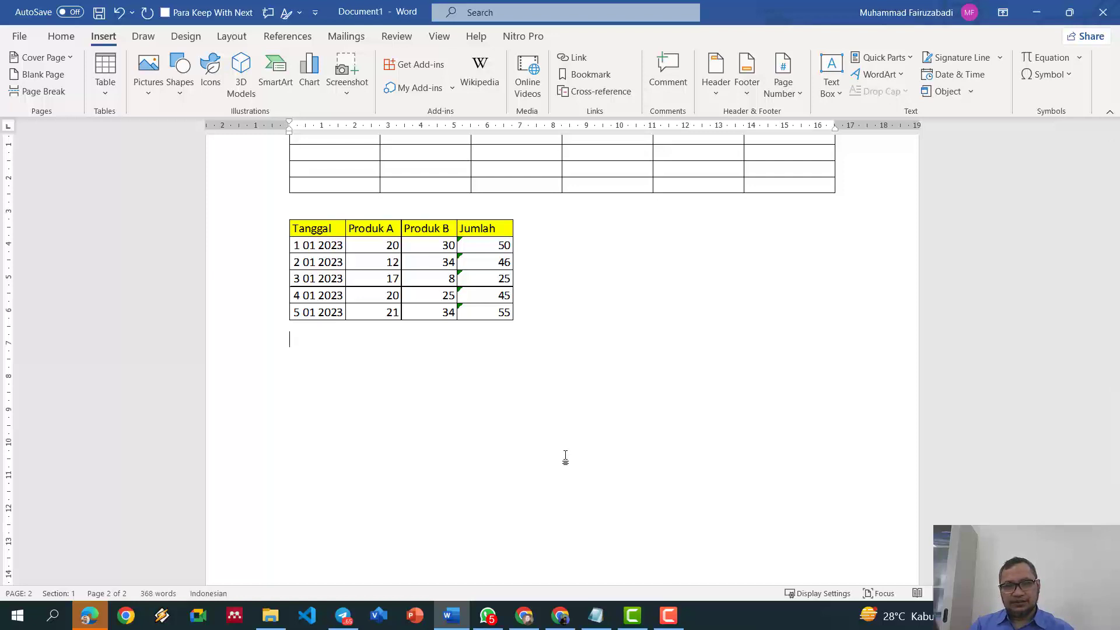
Step: Type 'HALAMAN PENGESAHAN' as a centred, bold heading and start a new line below it
scroll(565, 457, up, 6)
scroll(565, 456, down, 4)
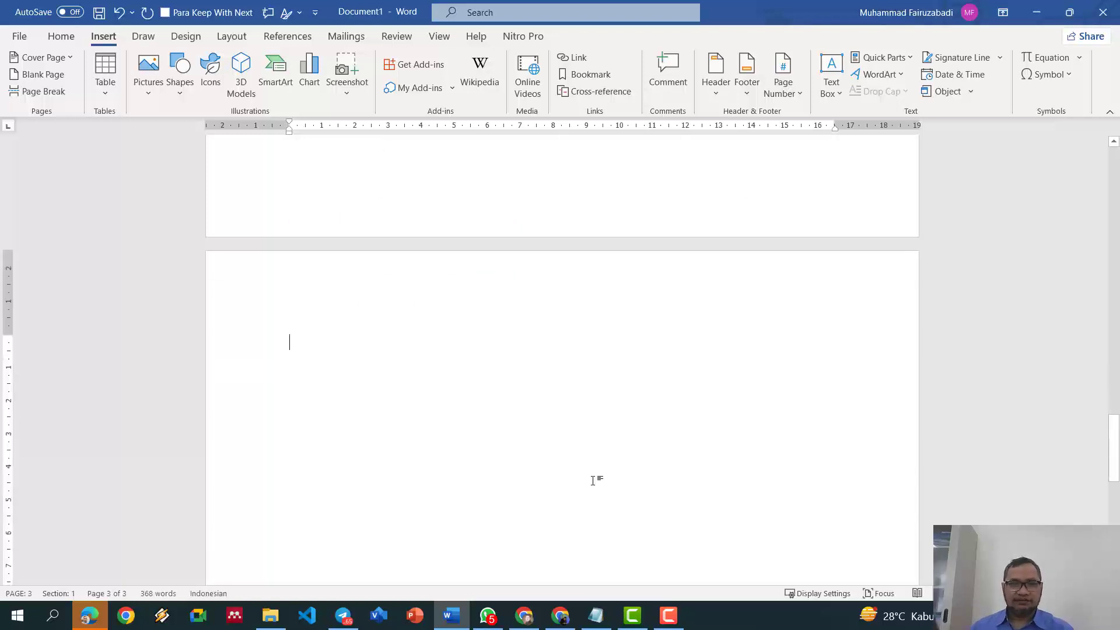
text(HALA)
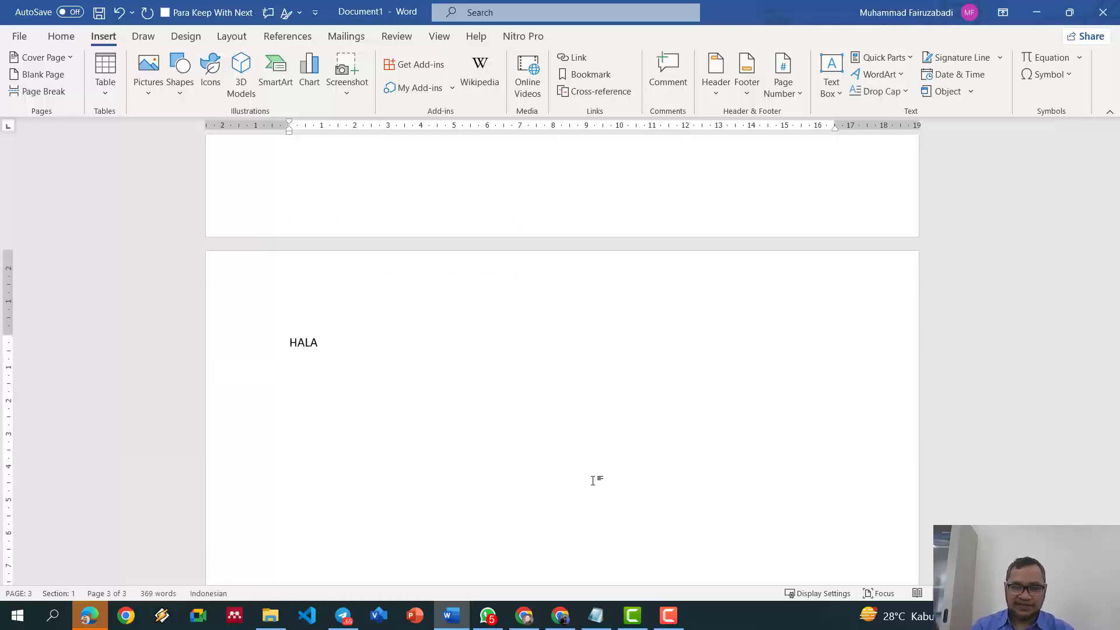
text(MAN PENGESAHAN)
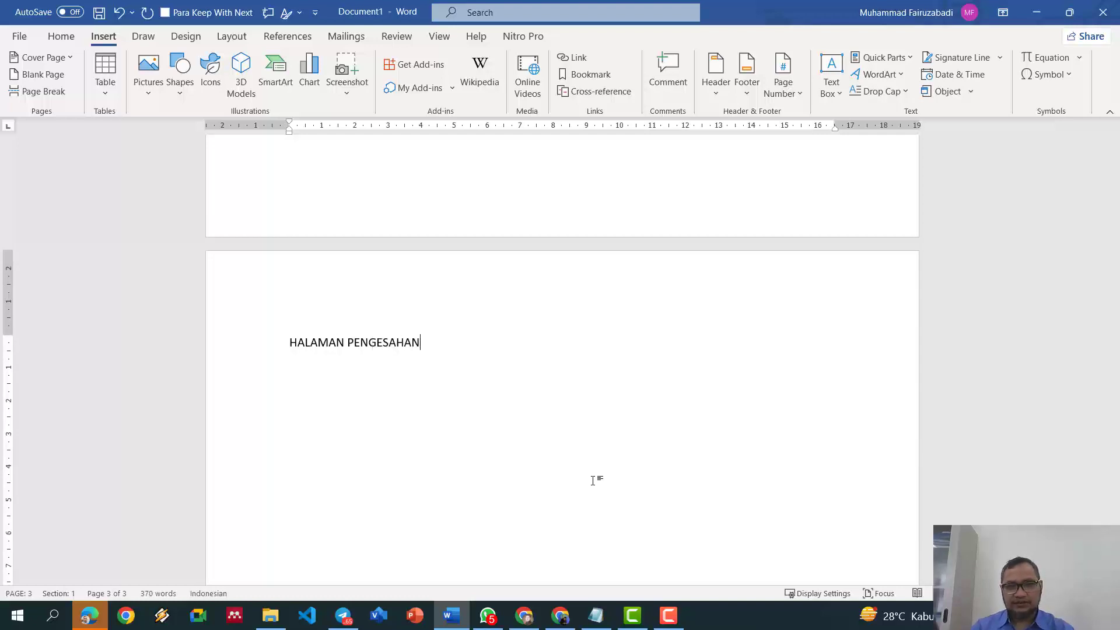
key(ctrl+e)
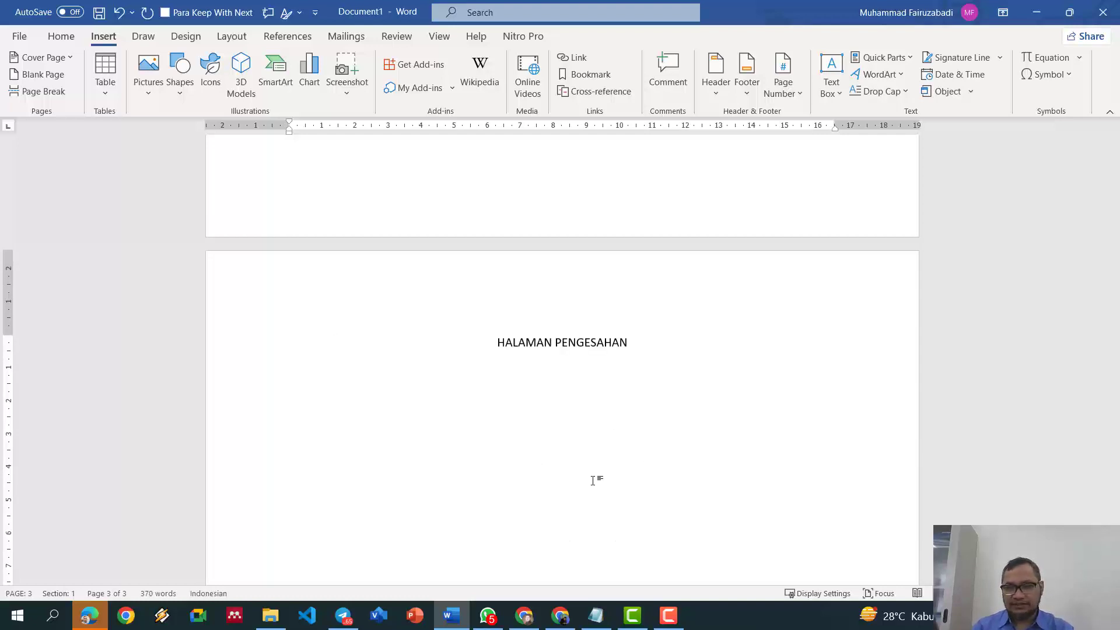
key(shift+Home)
key(ctrl+b)
key(End)
key(Return)
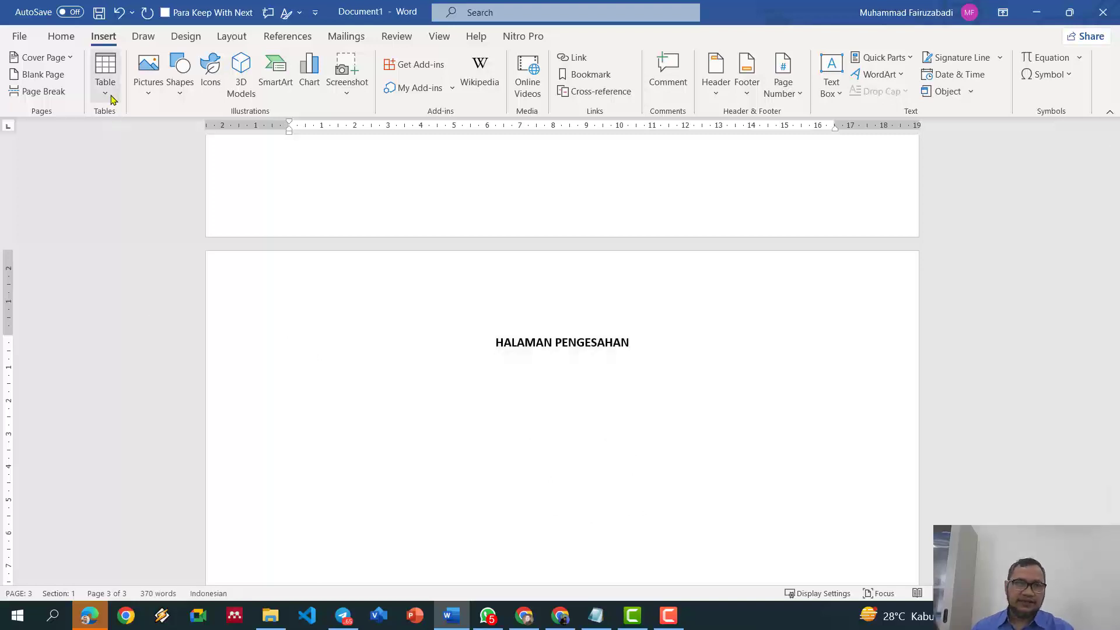
Step: Insert a 3x8 table, narrowing the middle column and widening the third
click(105, 85)
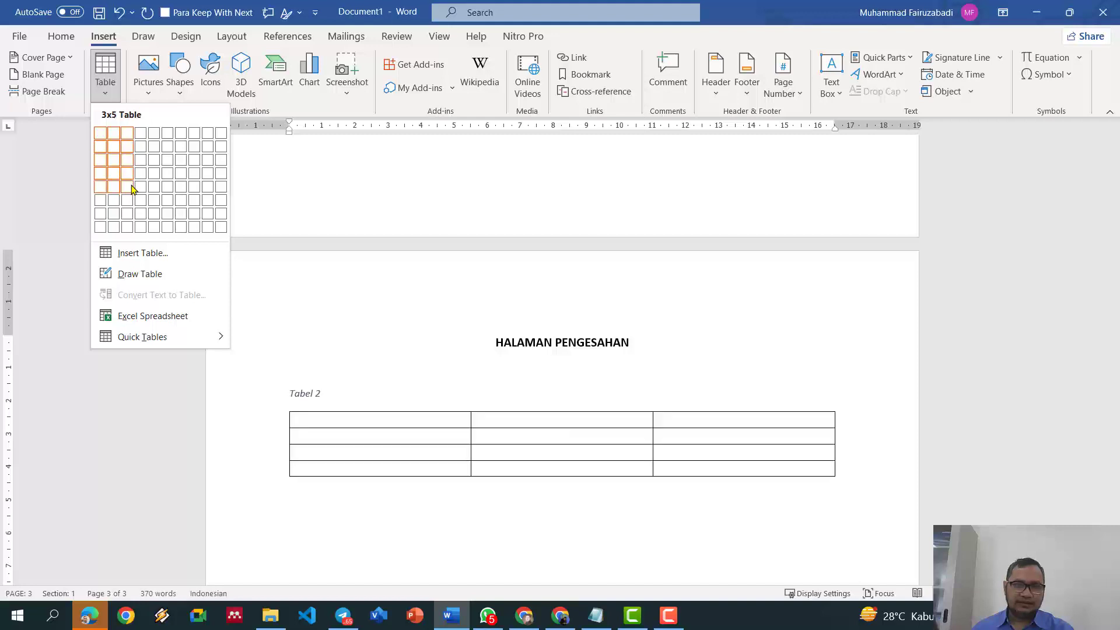
click(127, 227)
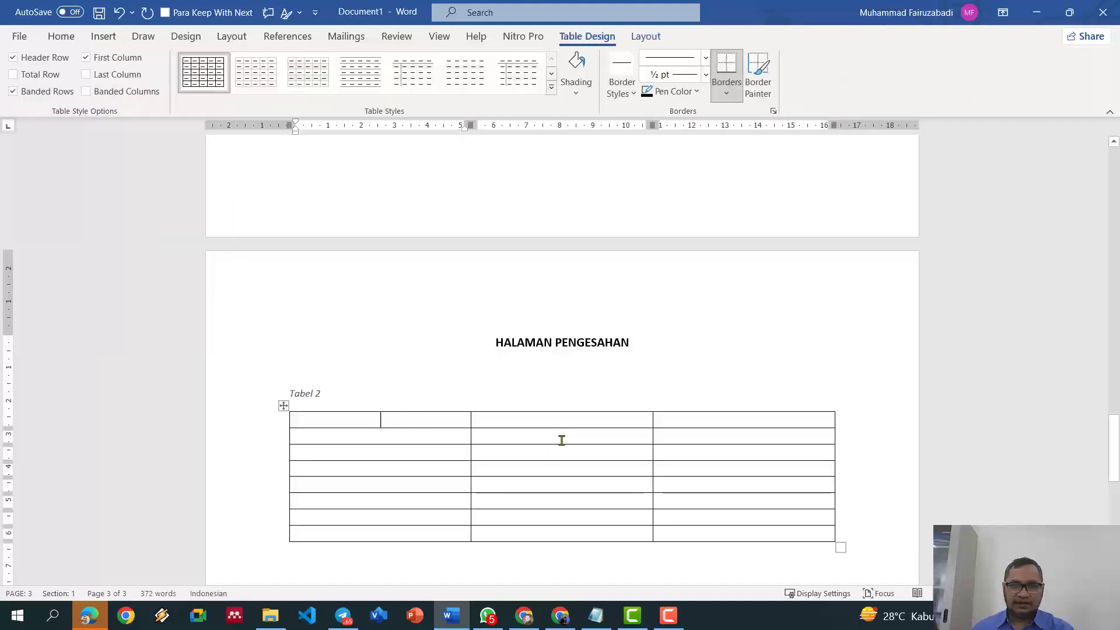
click(582, 423)
drag(655, 127, 495, 127)
drag(676, 126, 817, 144)
Step: Delete the Tabel 2 caption and its empty line above the table
click(420, 400)
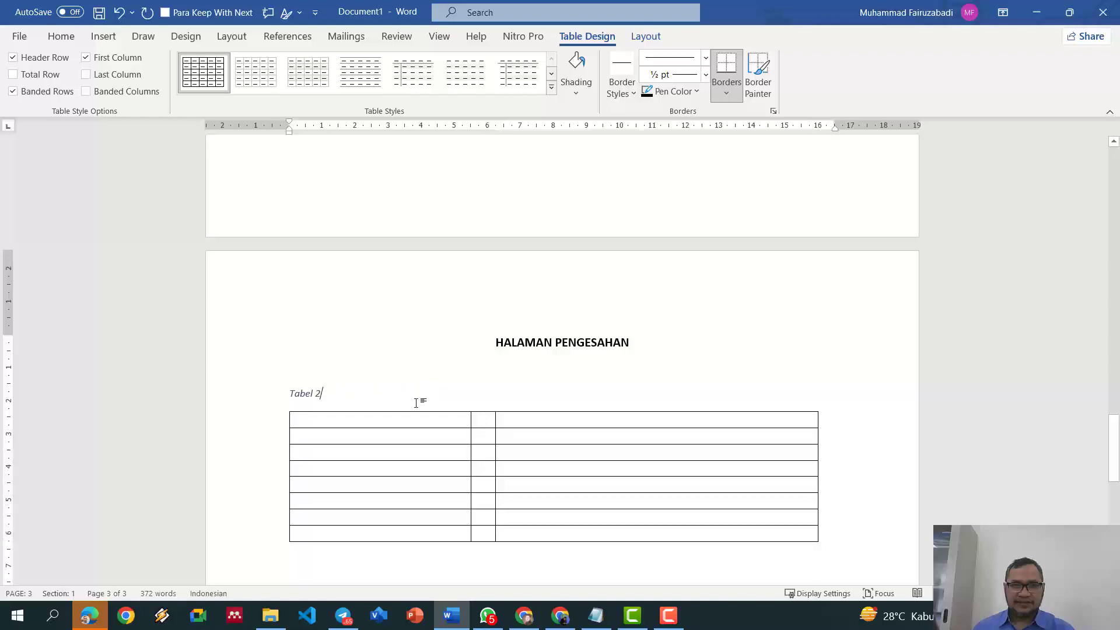
key(BackSpace)
key(BackSpace)
key(BackSpace)
key(BackSpace)
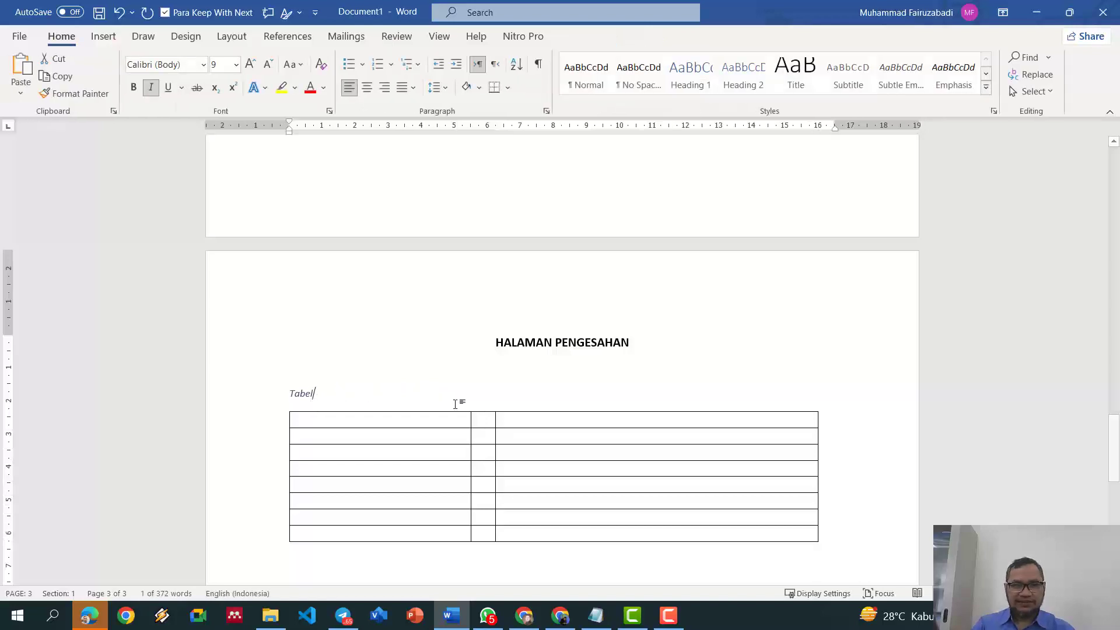
key(Delete)
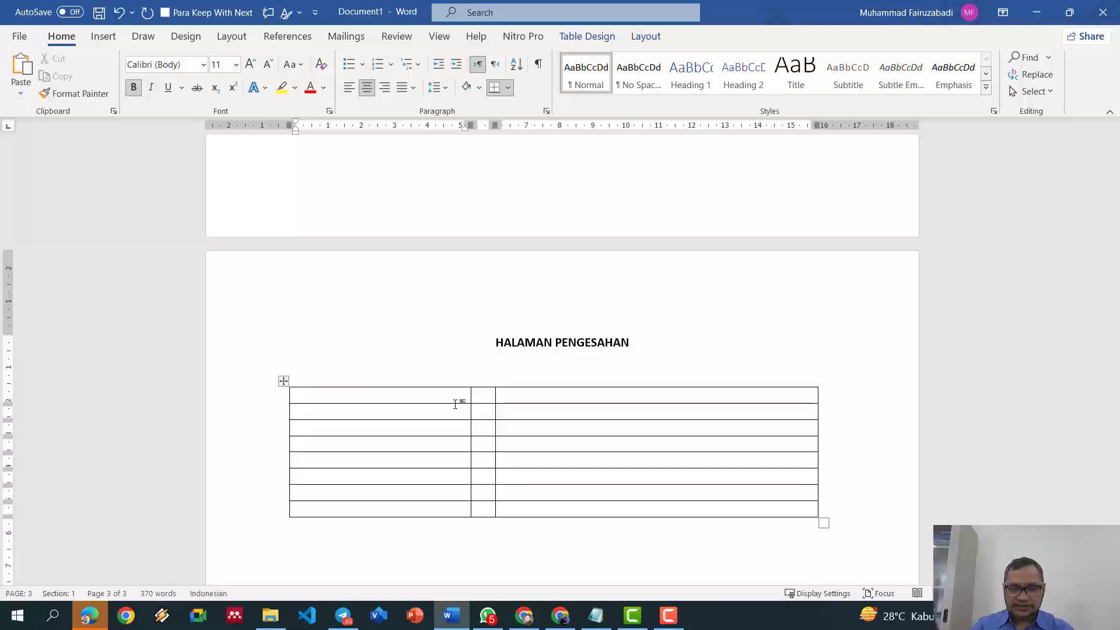
Step: Type Nama, Alama, Email, Telepon, Instansi, Judul, Prodi, Fakultas in column one and select them
text(Na,a)
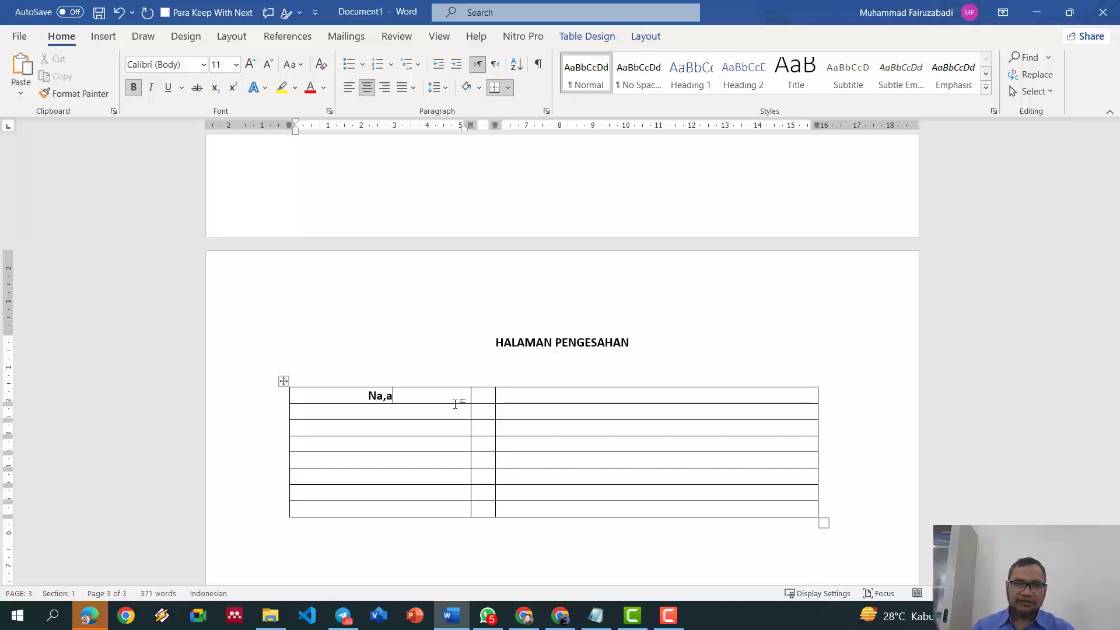
key(BackSpace)
key(BackSpace)
text(m)
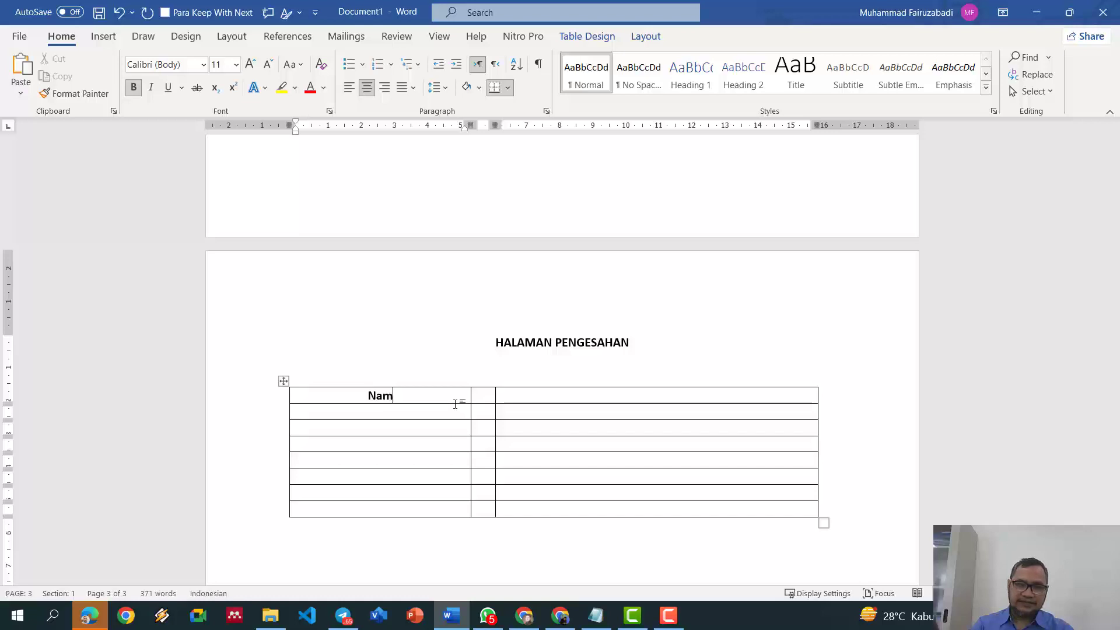
text(a Al)
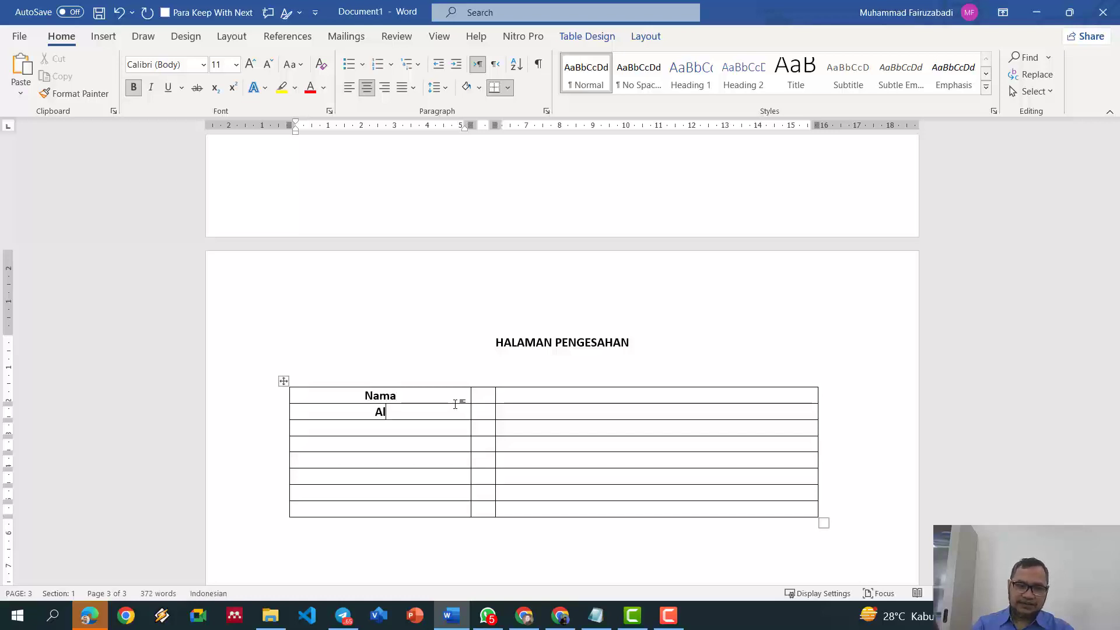
text(ama Email )
text(Telepon )
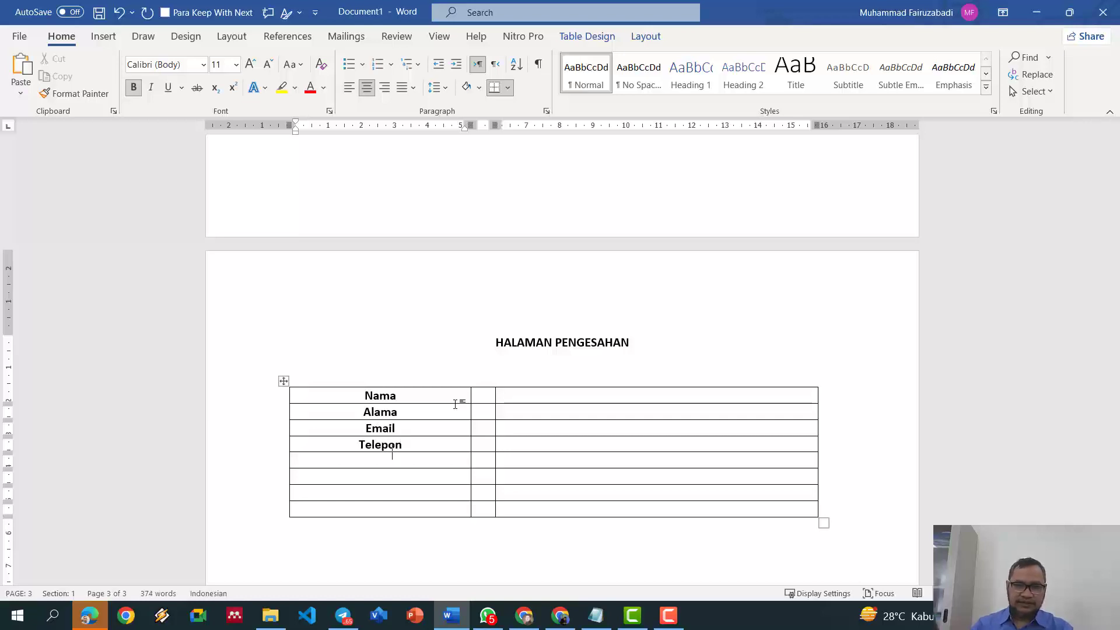
text(Instansu)
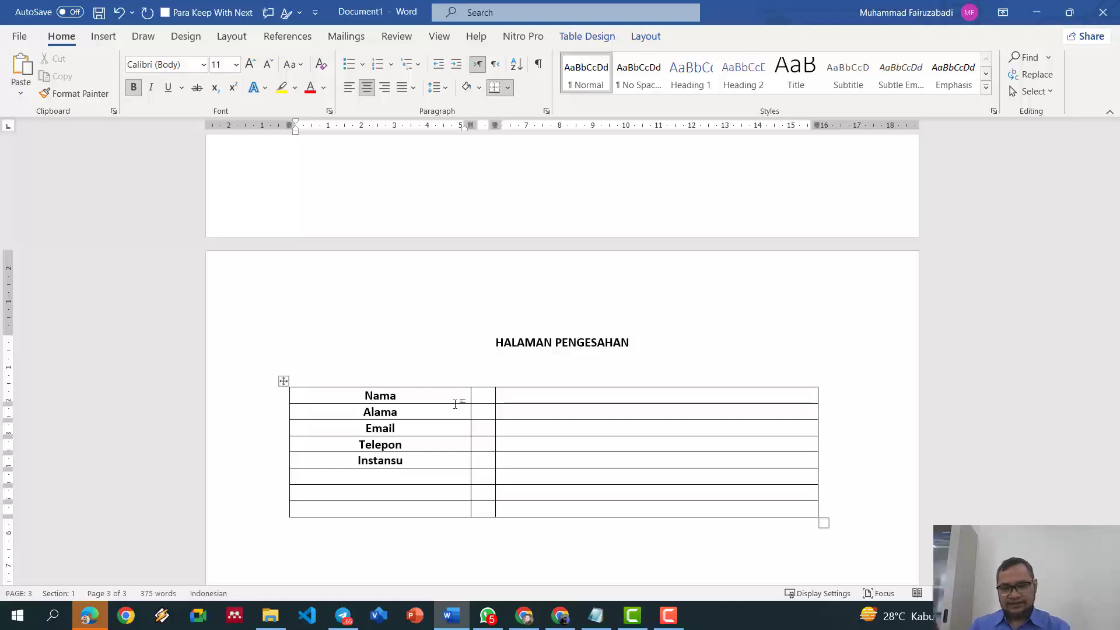
key(BackSpace)
text(i )
text(Judul )
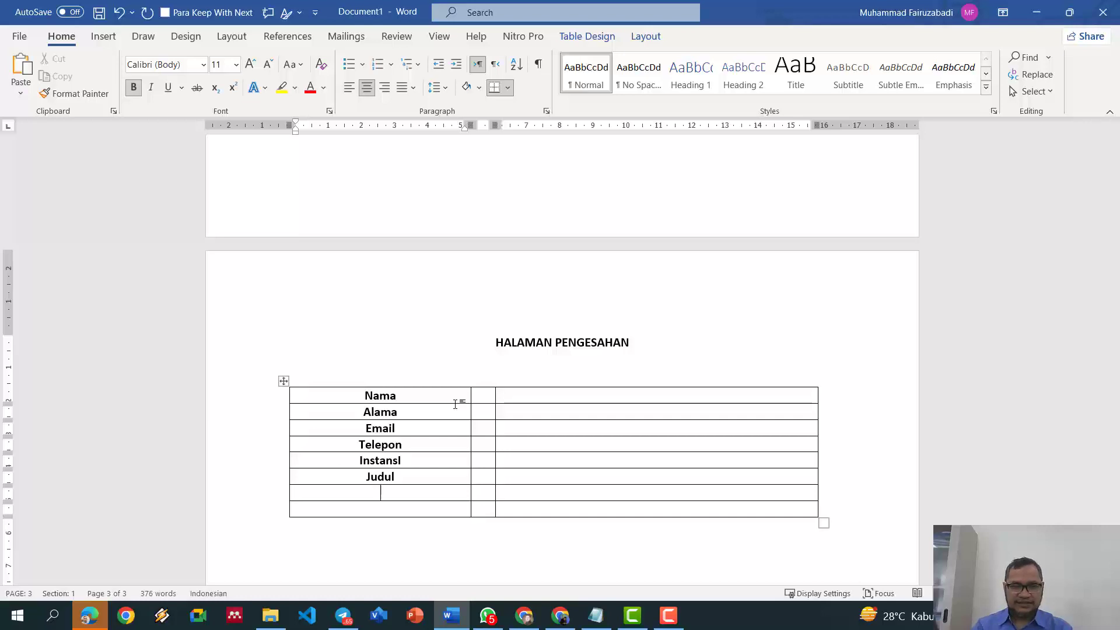
text(Prodi )
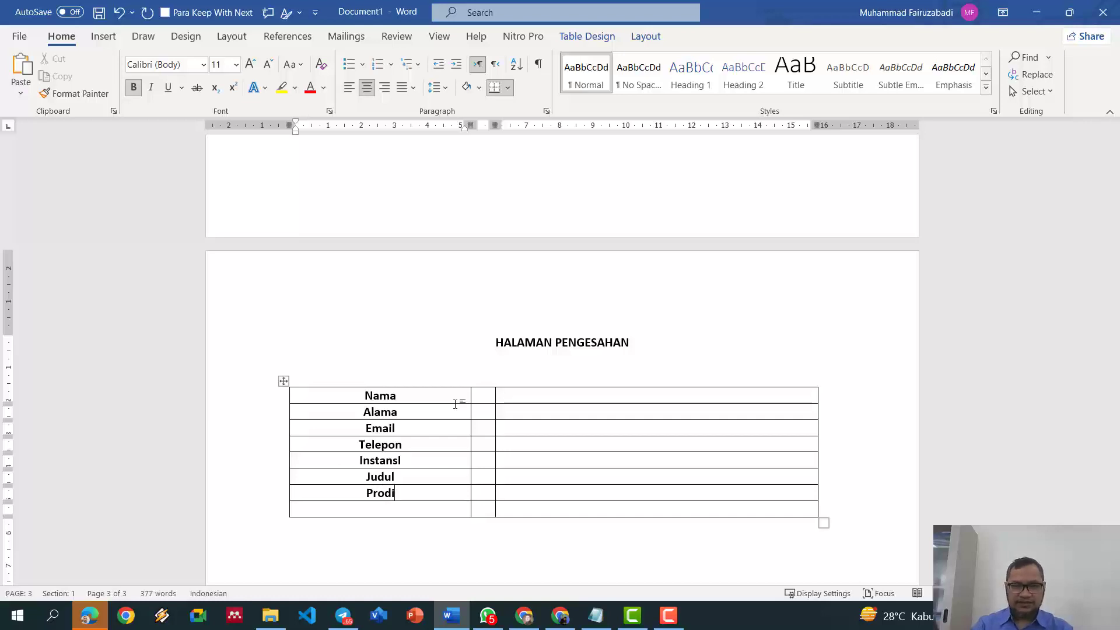
text(Fakultas)
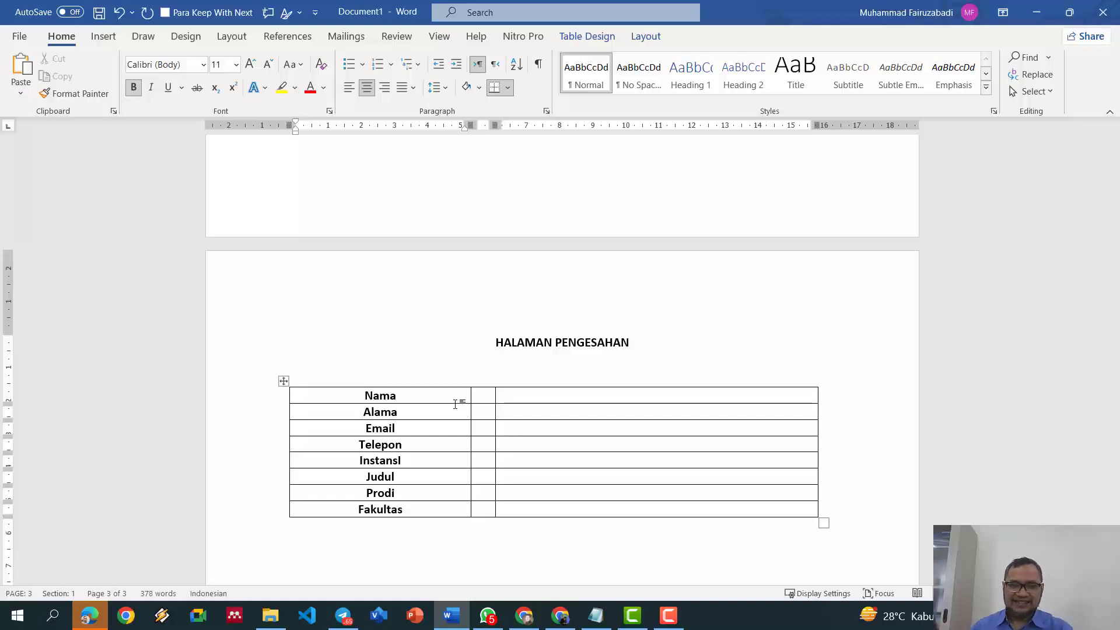
drag(394, 395, 396, 507)
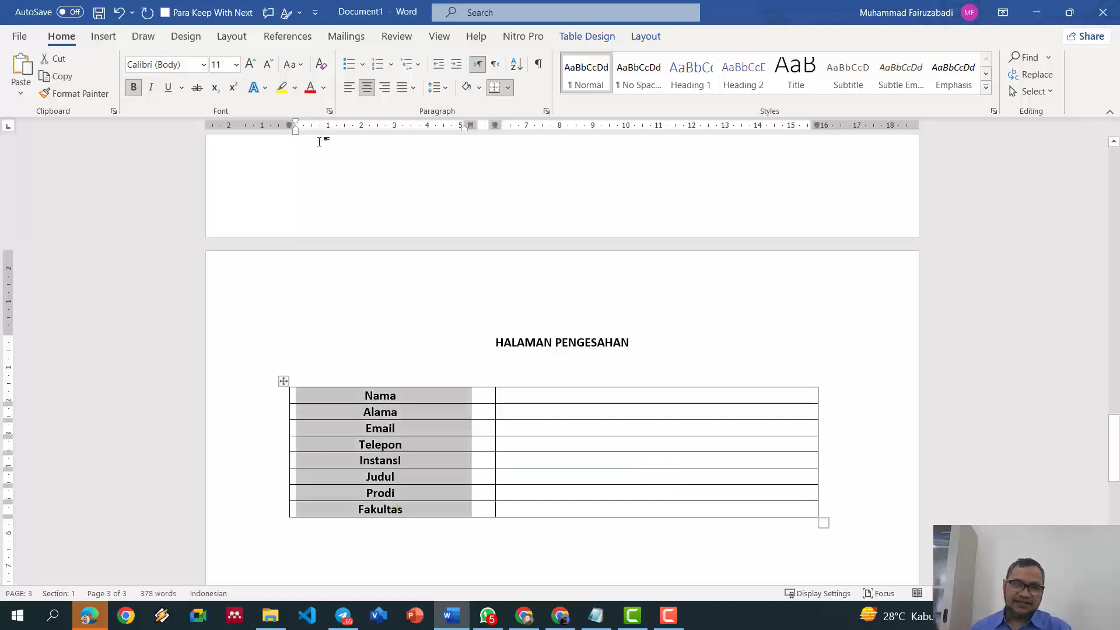
Step: Unbold and left-align the labels, then paste a colon into all eight middle-column cells
click(134, 88)
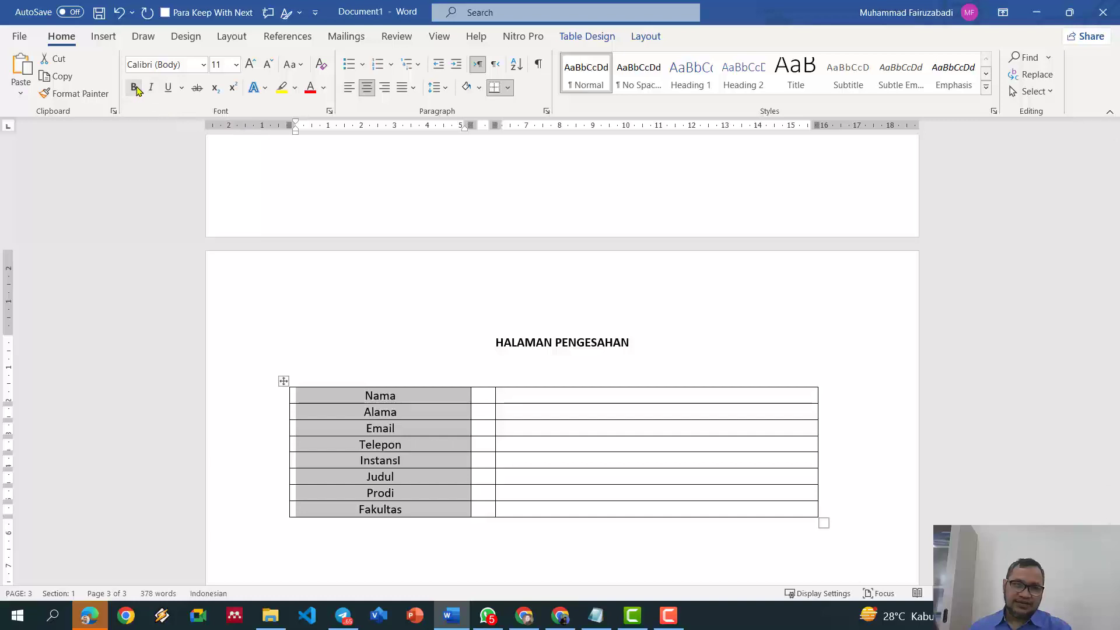
click(349, 87)
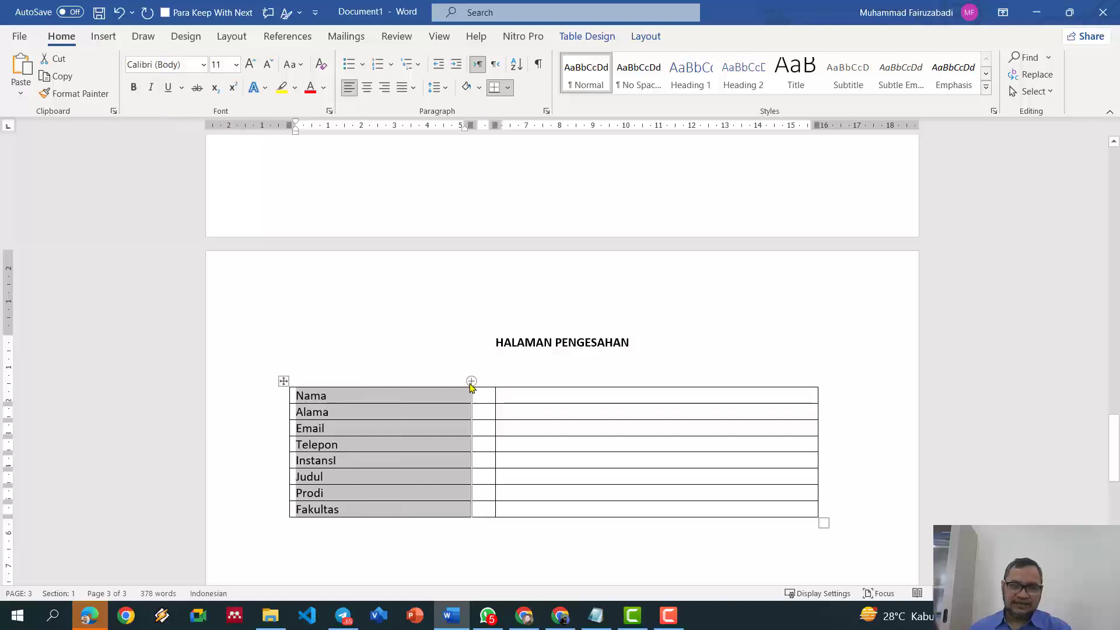
click(487, 396)
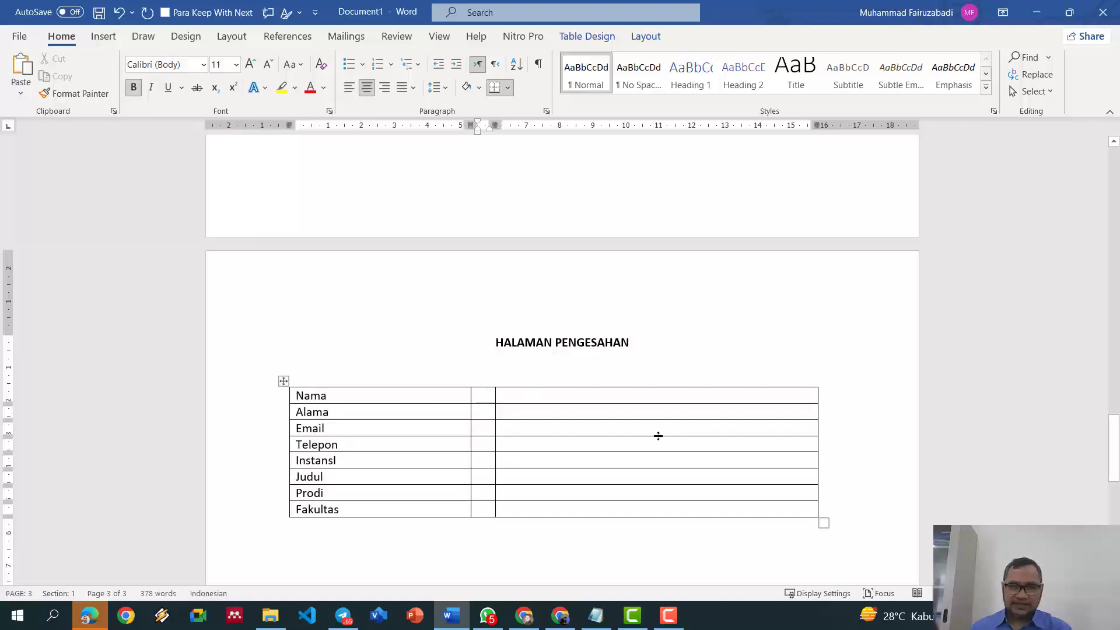
text(:)
key(shift+Left)
key(ctrl+c)
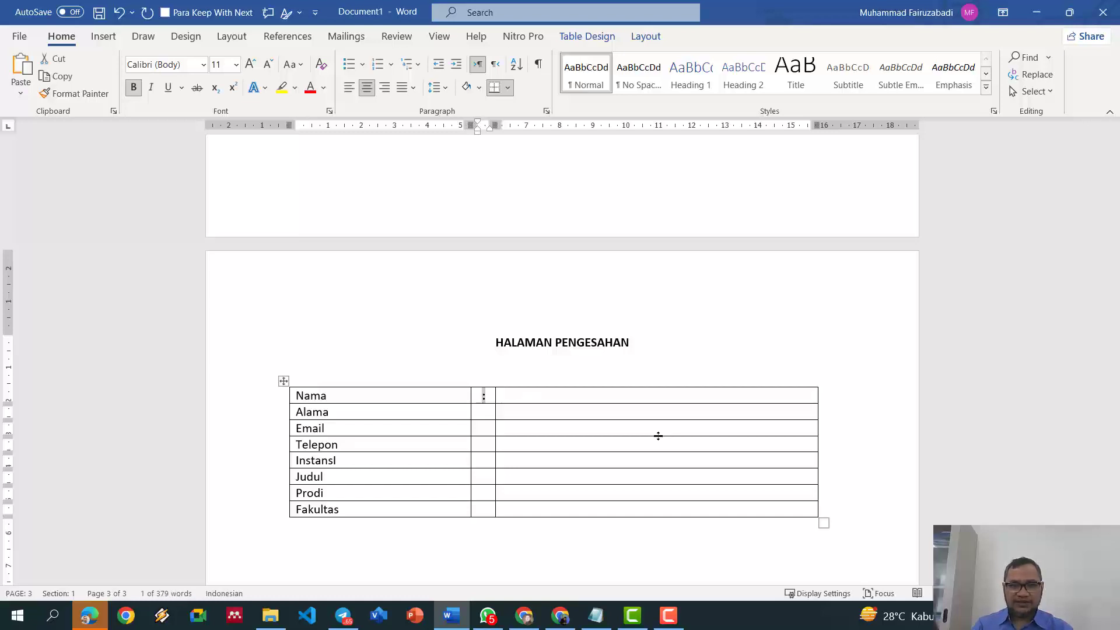
key(Down)
key(shift+Down)
key(shift+Down)
key(shift+Down)
key(shift+Down)
key(shift+Down)
key(shift+Down)
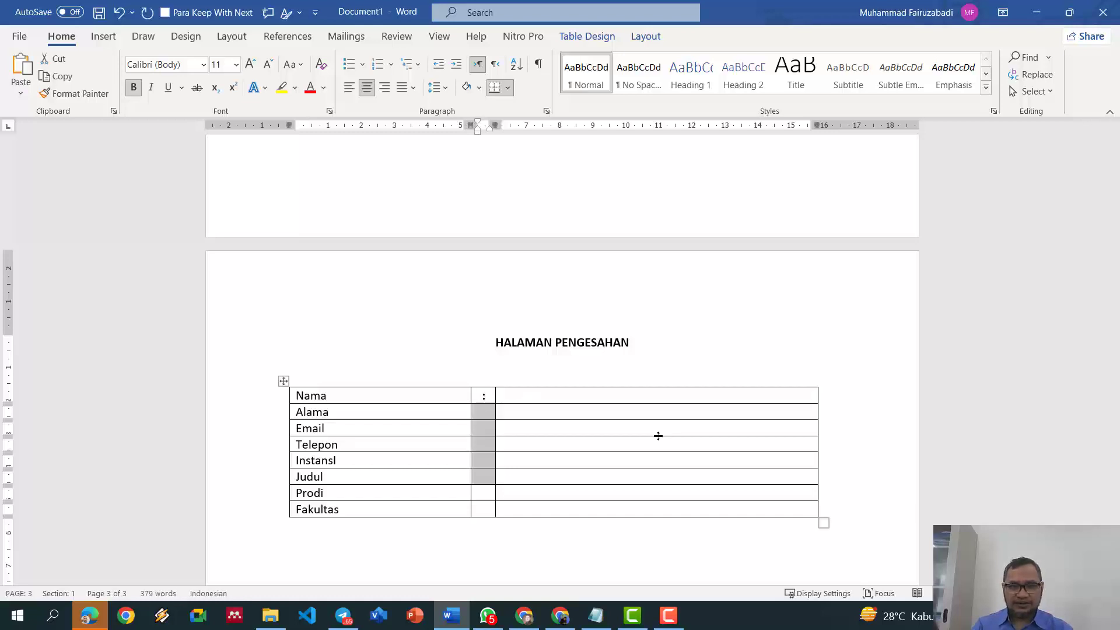
key(ctrl+v)
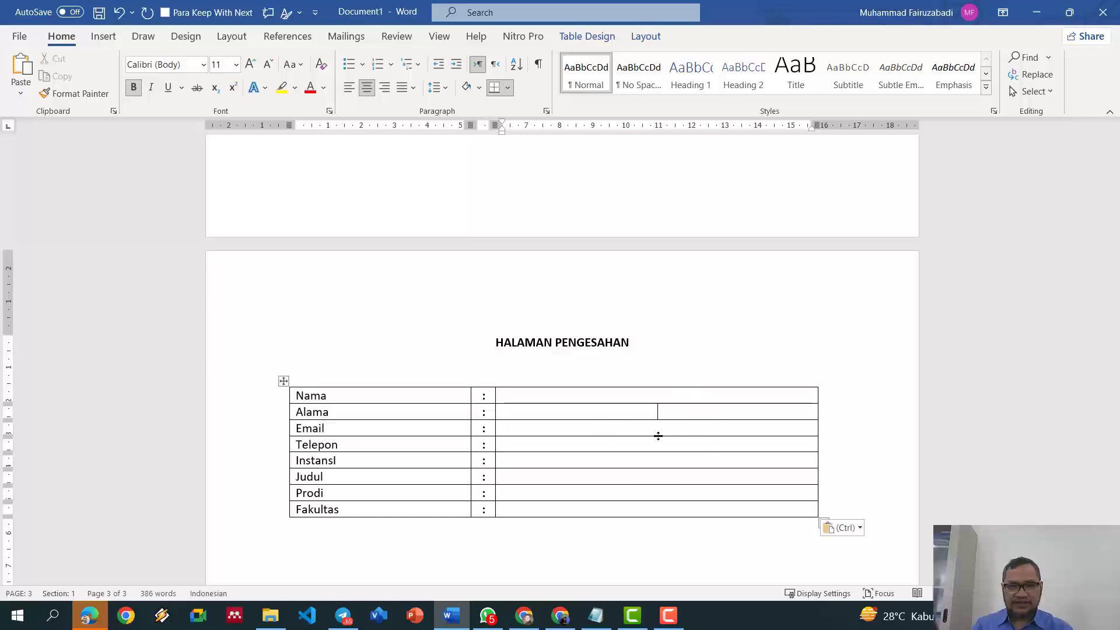
drag(670, 400, 676, 503)
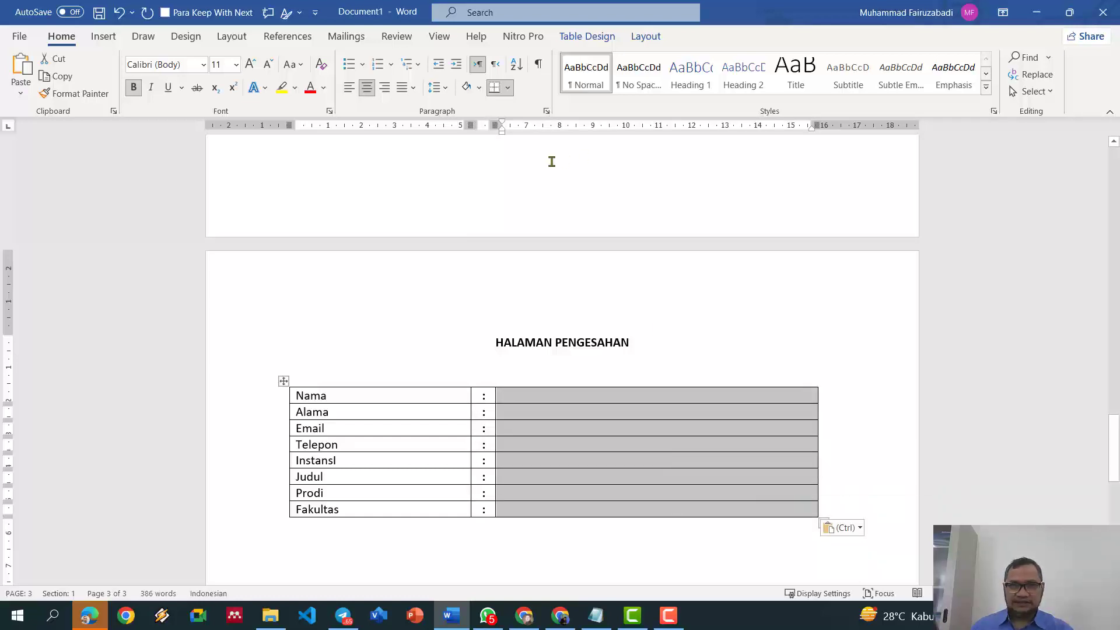
Step: Left-align the value column and enter the name, address and e-mail values
click(350, 90)
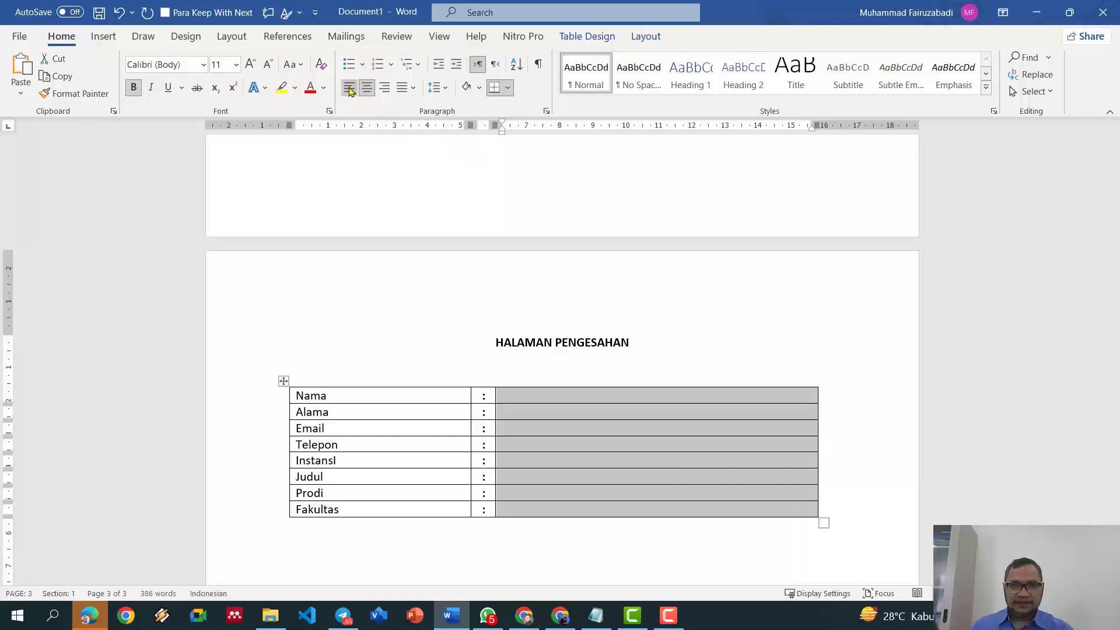
click(527, 397)
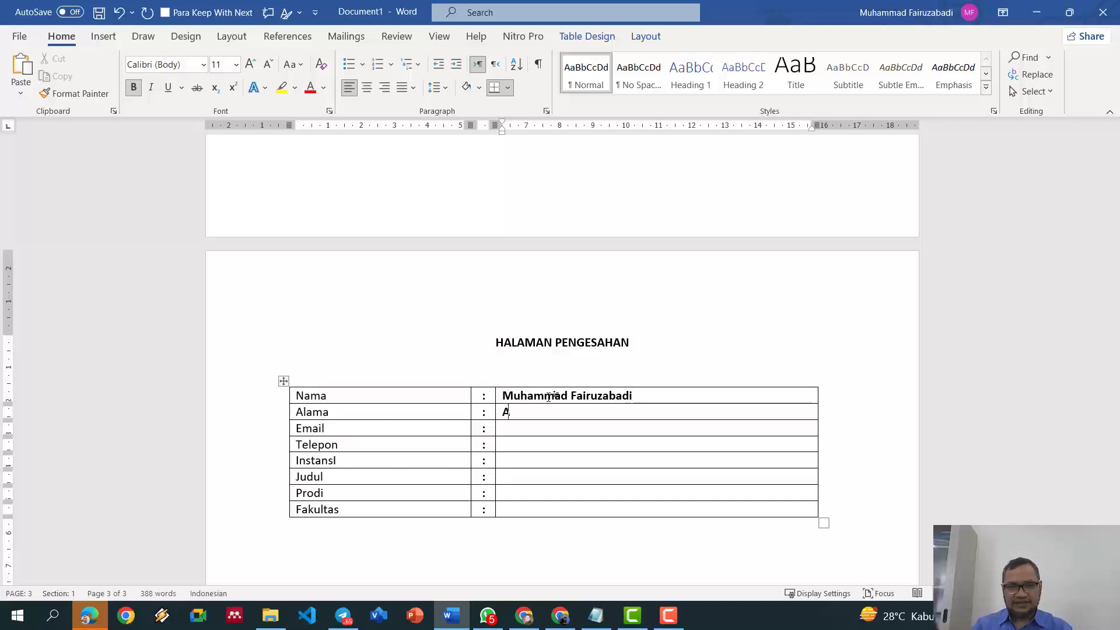
text(Jalas)
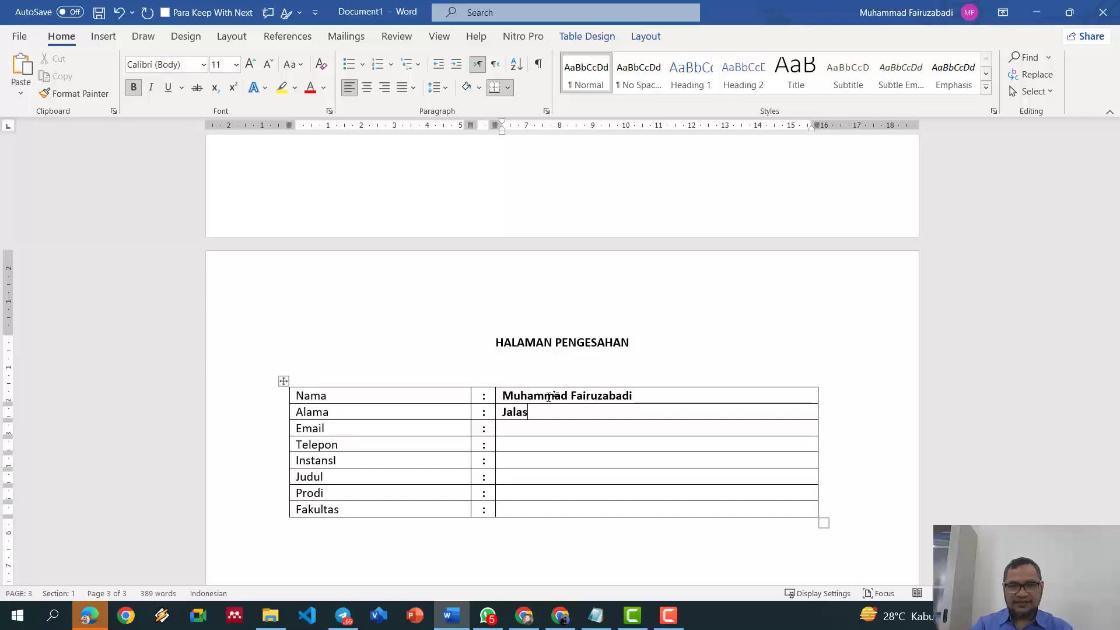
key(BackSpace)
key(BackSpace)
key(BackSpace)
key(BackSpace)
text(Kalasan)
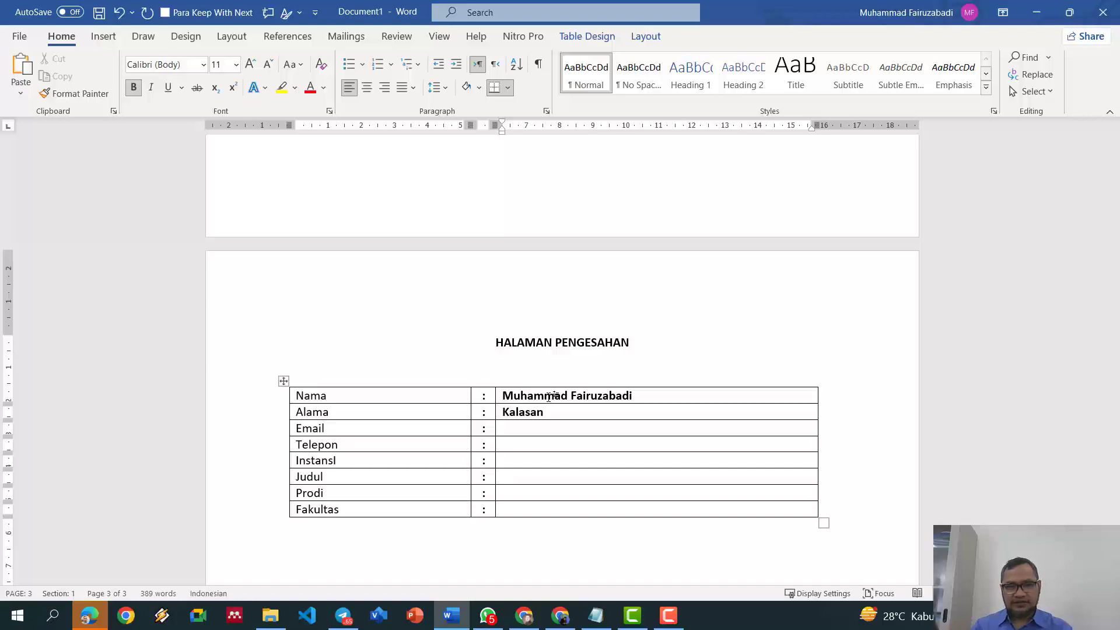
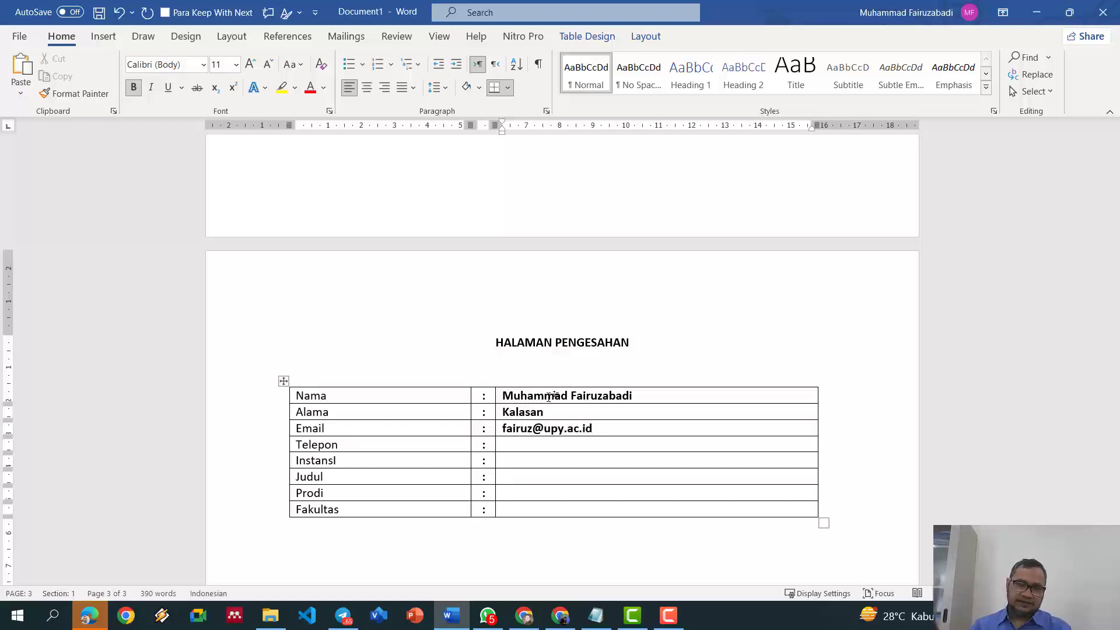
key(Down)
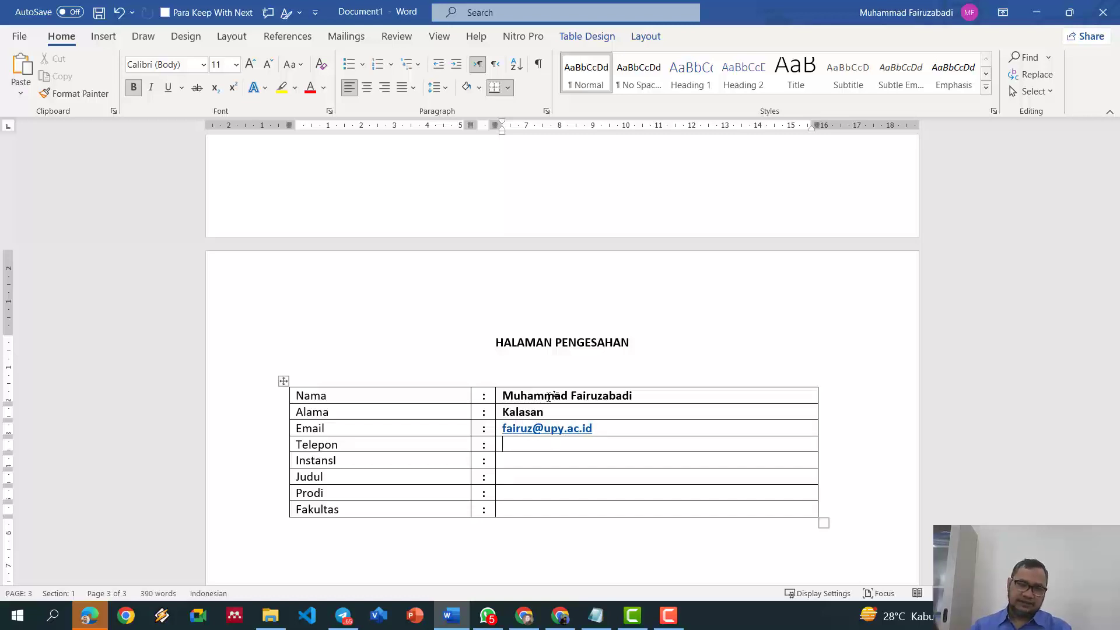
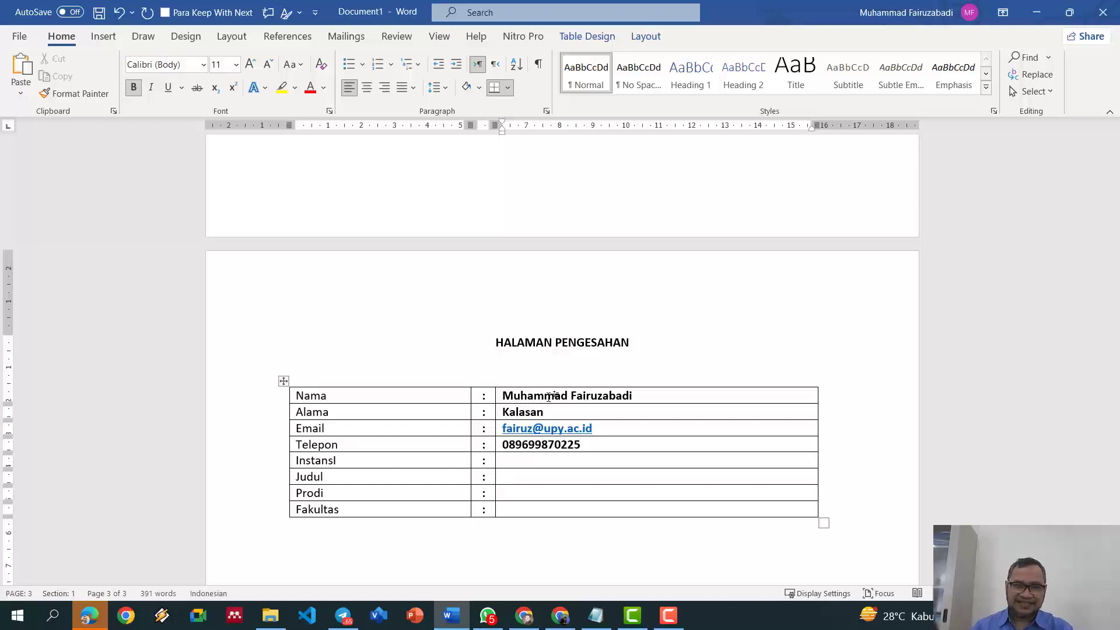
Step: Enter the phone number, then UPY, Sistem Informasi, Informatika and Sains & Teknologi
text(UPY)
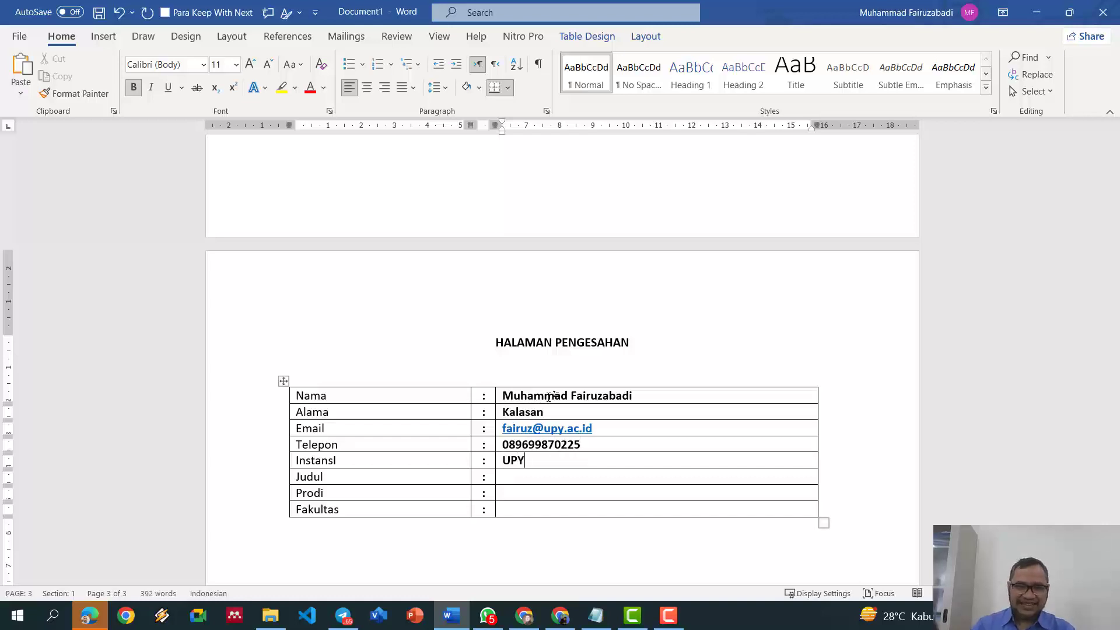
text(Siste)
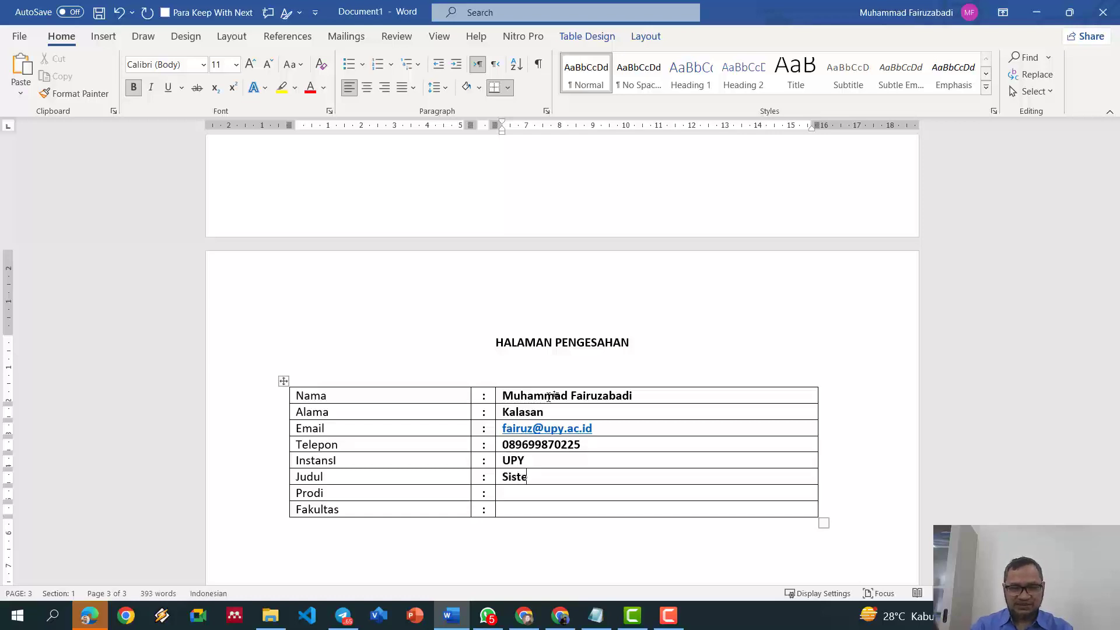
text(m Informasi)
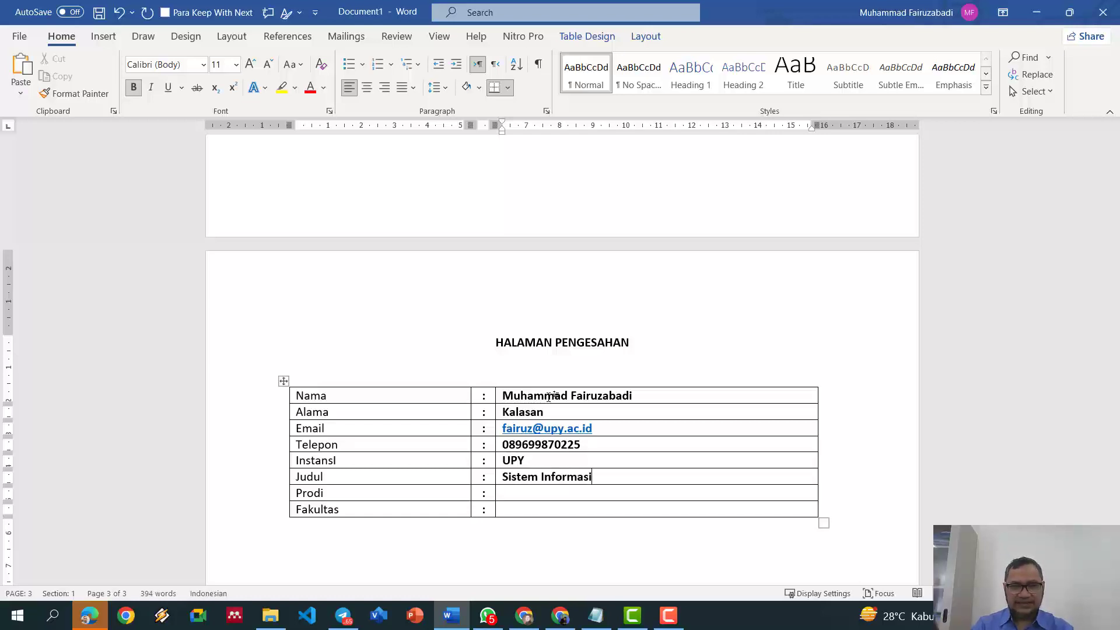
text(Informatika)
key(Down)
text(S)
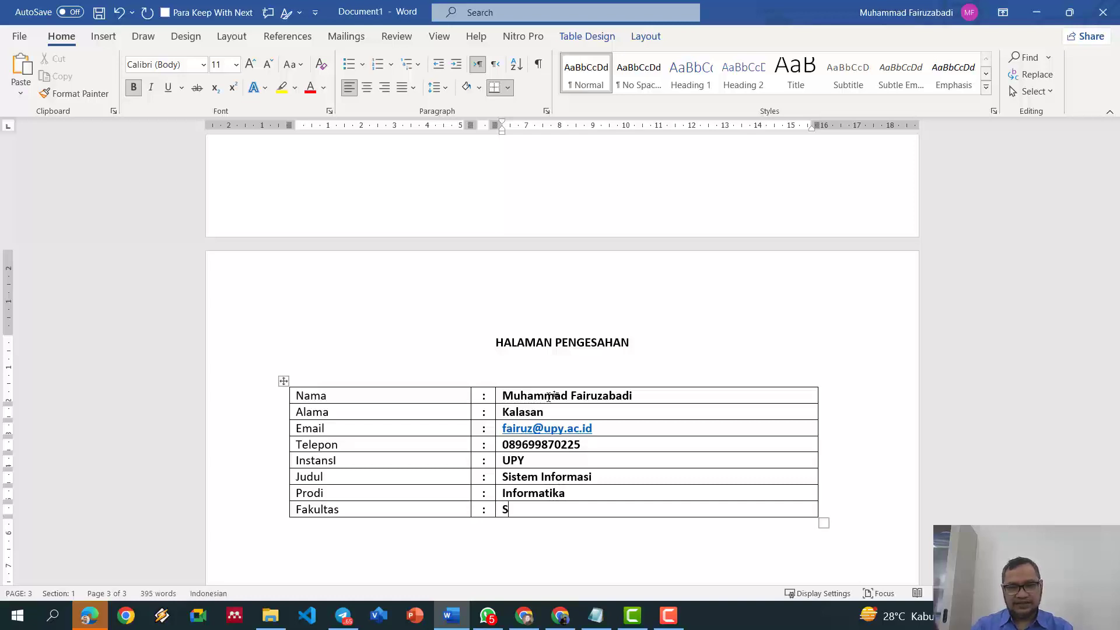
text(ains & Teknologi)
scroll(549, 396, down, 2)
Step: Insert a two-column, one-row table below the data table and type Mengetahui
click(467, 475)
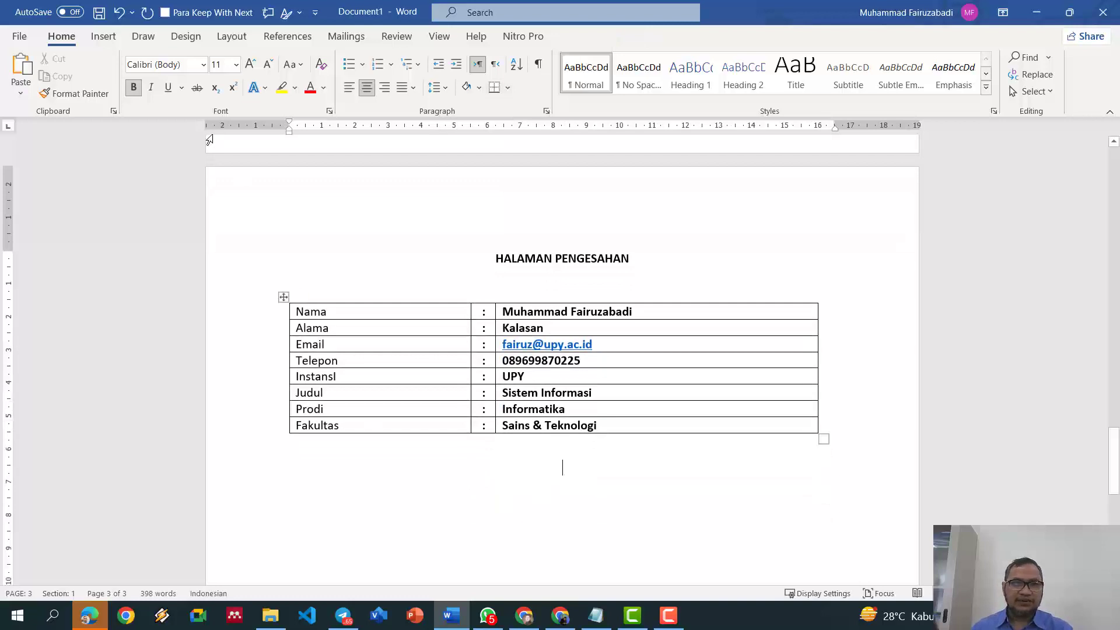
click(103, 36)
click(112, 78)
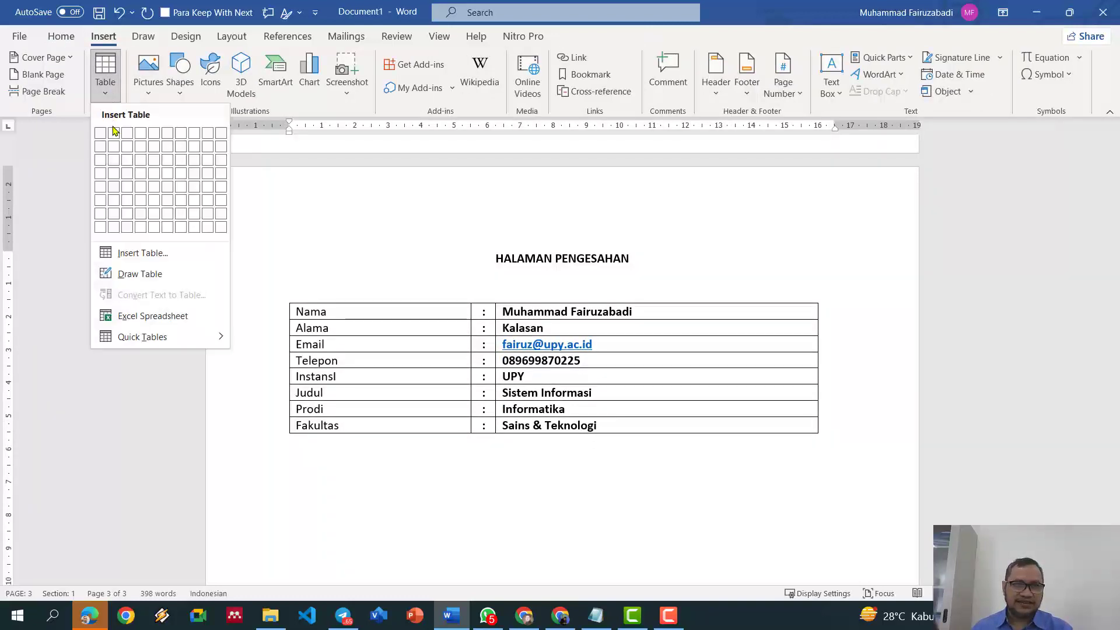
click(114, 133)
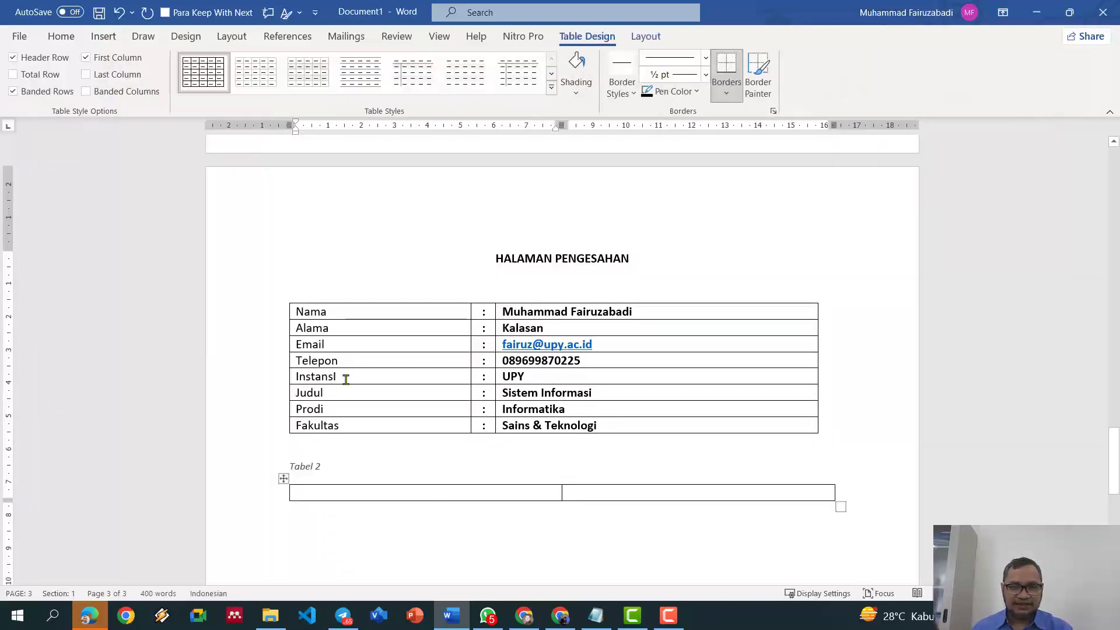
text(Mengetah)
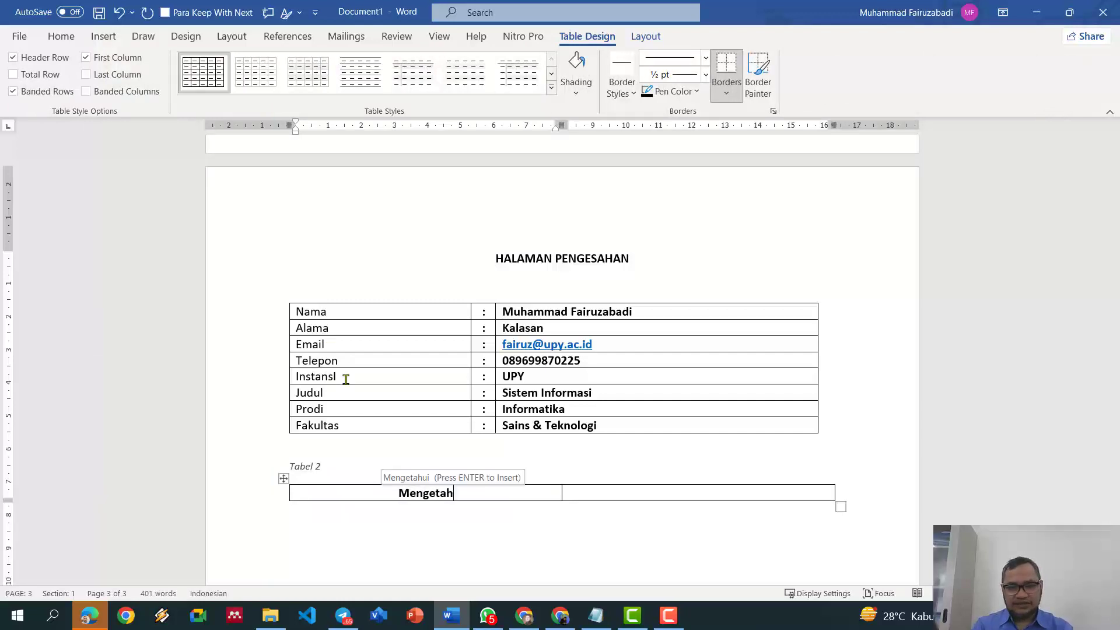
key(Return)
key(Return)
text(D)
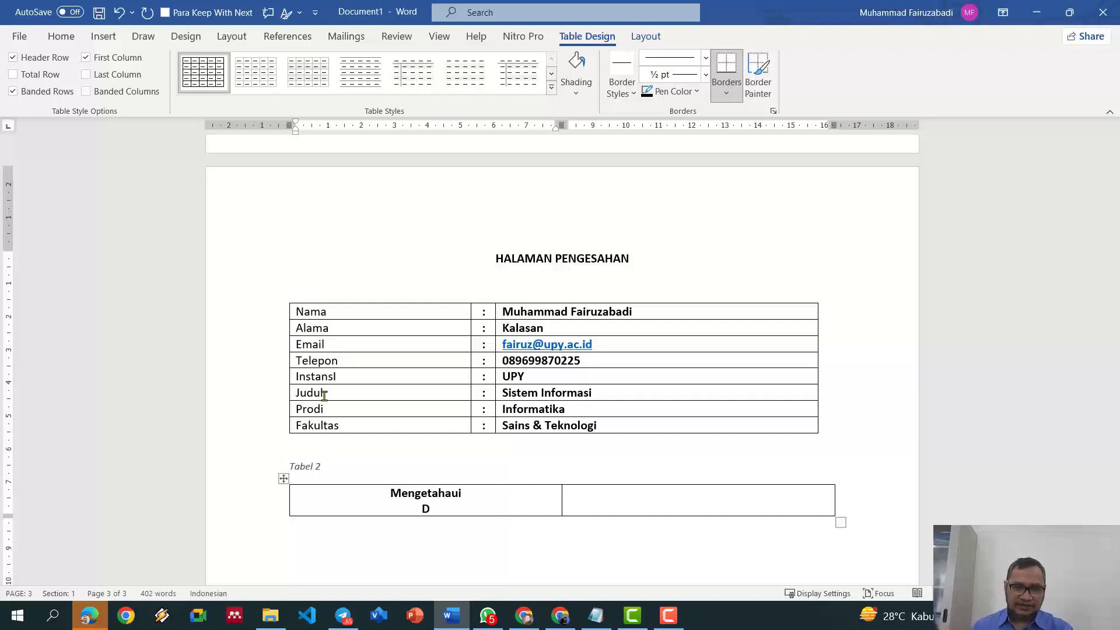
Step: Delete the Tabel 2 caption, the empty line above, and the stray letter D
click(364, 467)
key(BackSpace)
key(BackSpace)
key(BackSpace)
key(BackSpace)
key(BackSpace)
key(BackSpace)
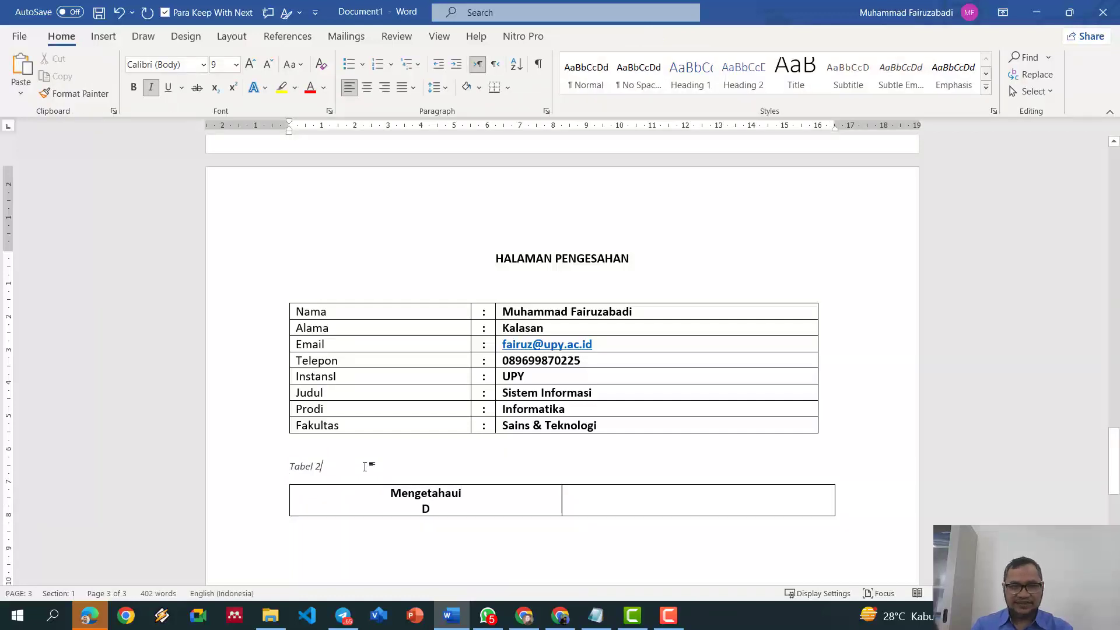
key(BackSpace)
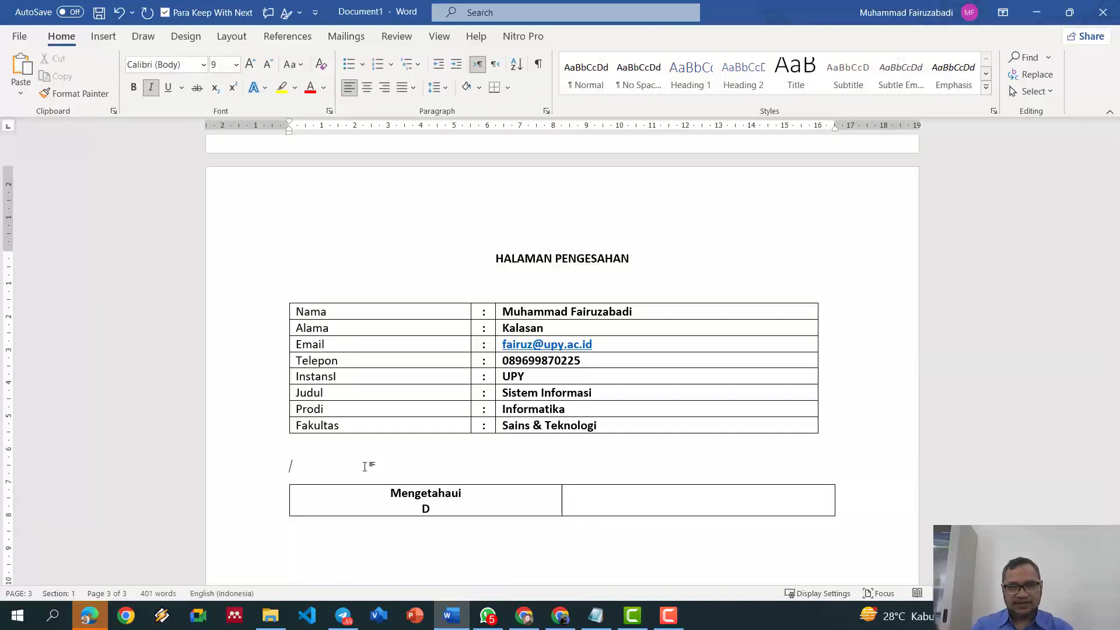
key(Delete)
click(489, 471)
key(Return)
key(Return)
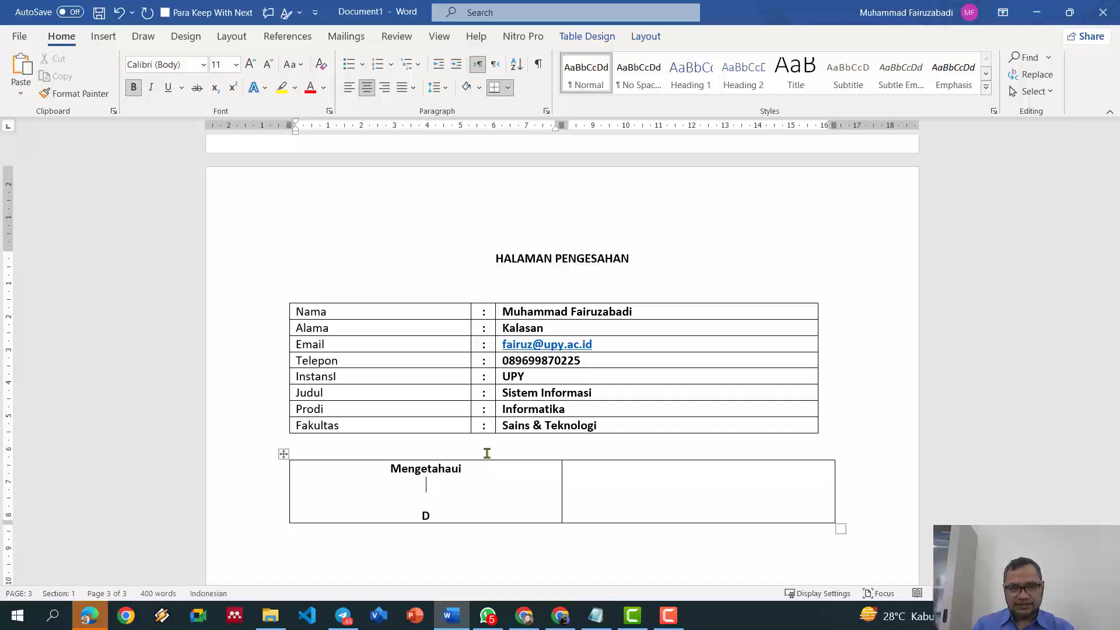
key(Delete)
key(BackSpace)
key(Delete)
Step: Type 'Ketua Program Studi' and, below it, the programme head's name
text(Ketua Program)
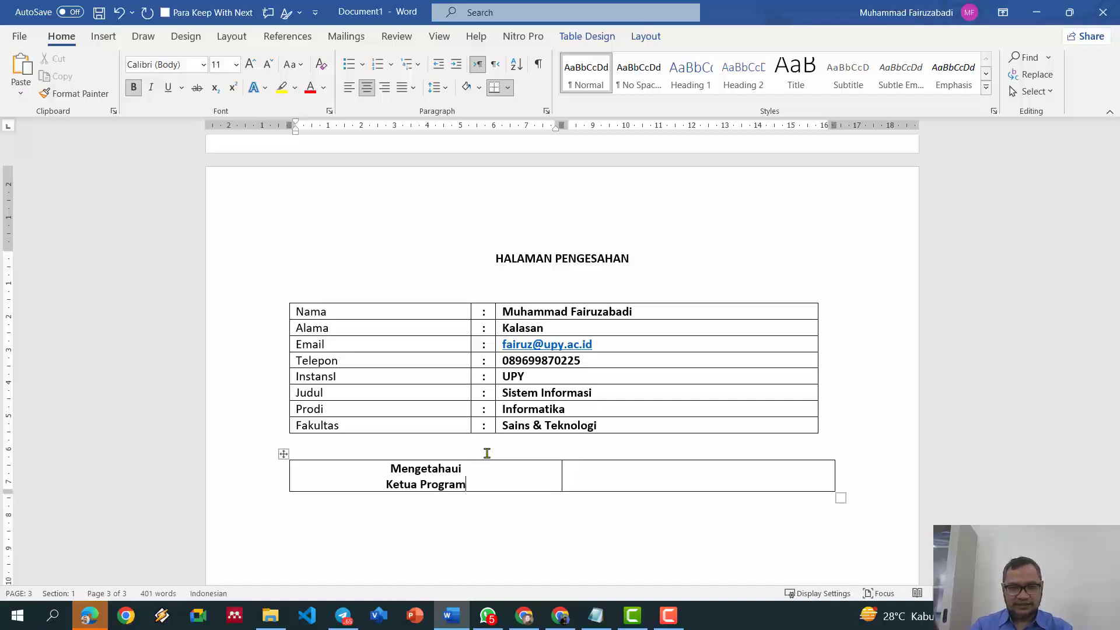
key(Return)
key(Return)
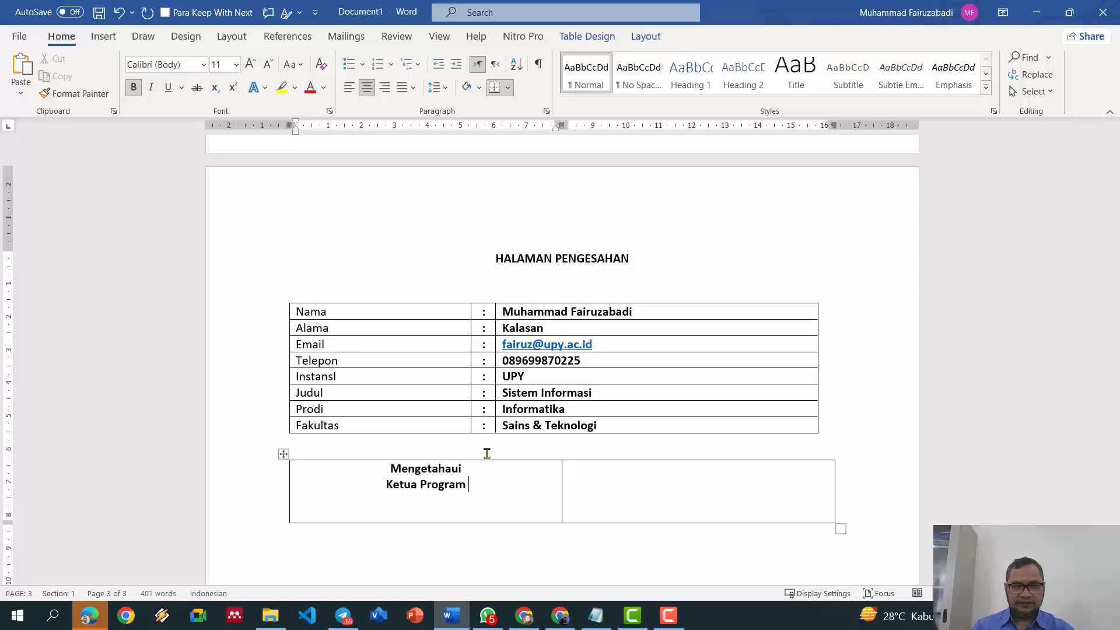
text(Studi)
key(Return)
key(Return)
key(Return)
key(Return)
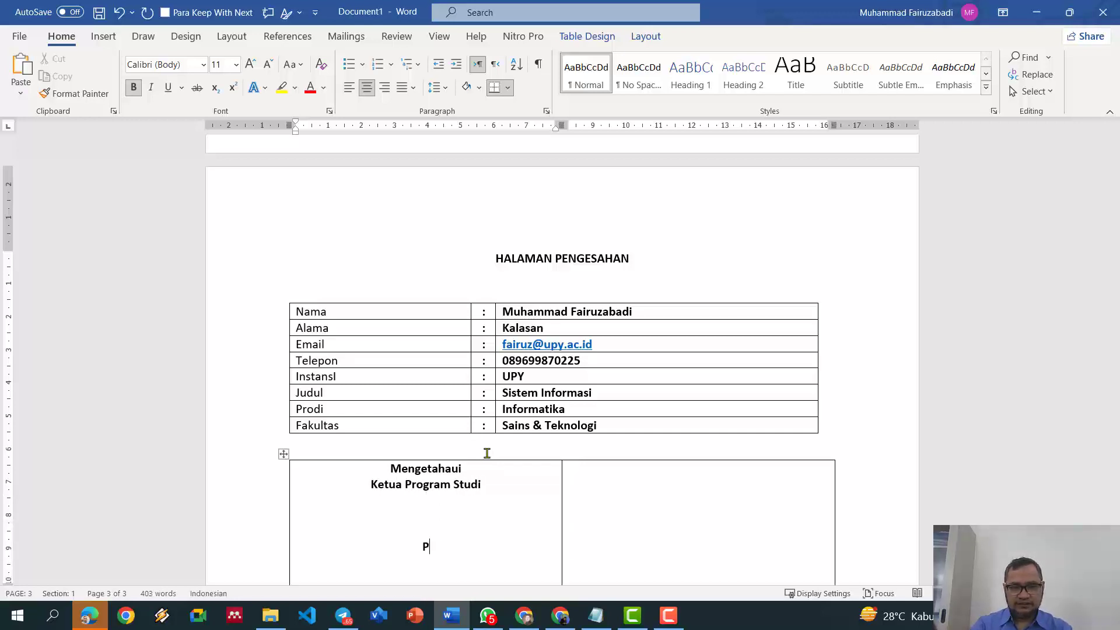
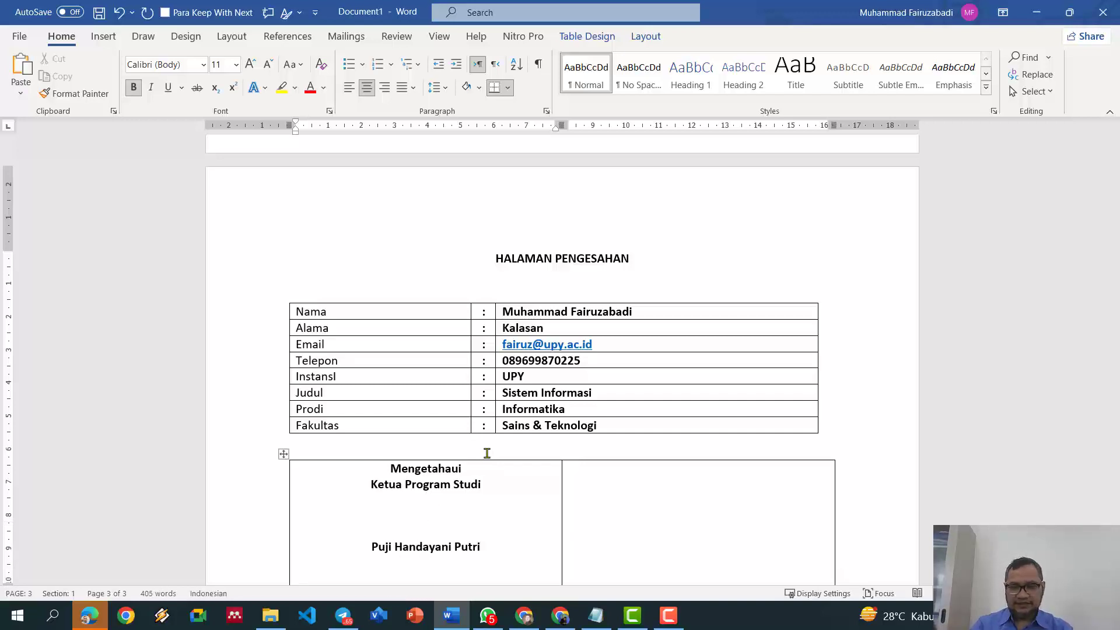
key(shift+Home)
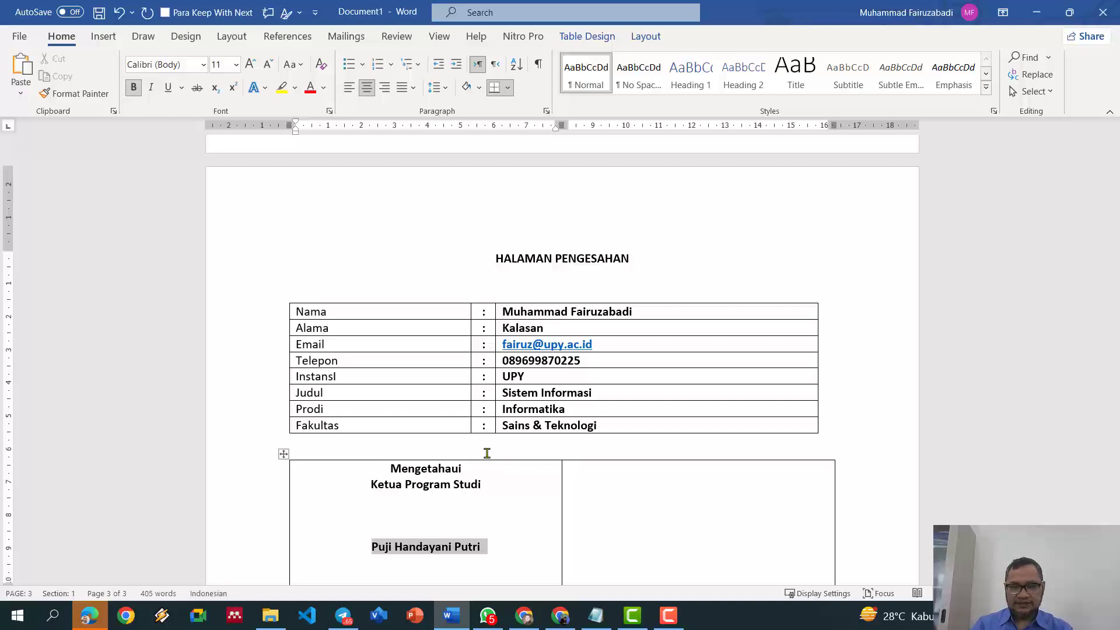
scroll(482, 465, down, 3)
Step: Remove the empty line and type Penyusun with the author's name in the right cell
click(465, 439)
key(BackSpace)
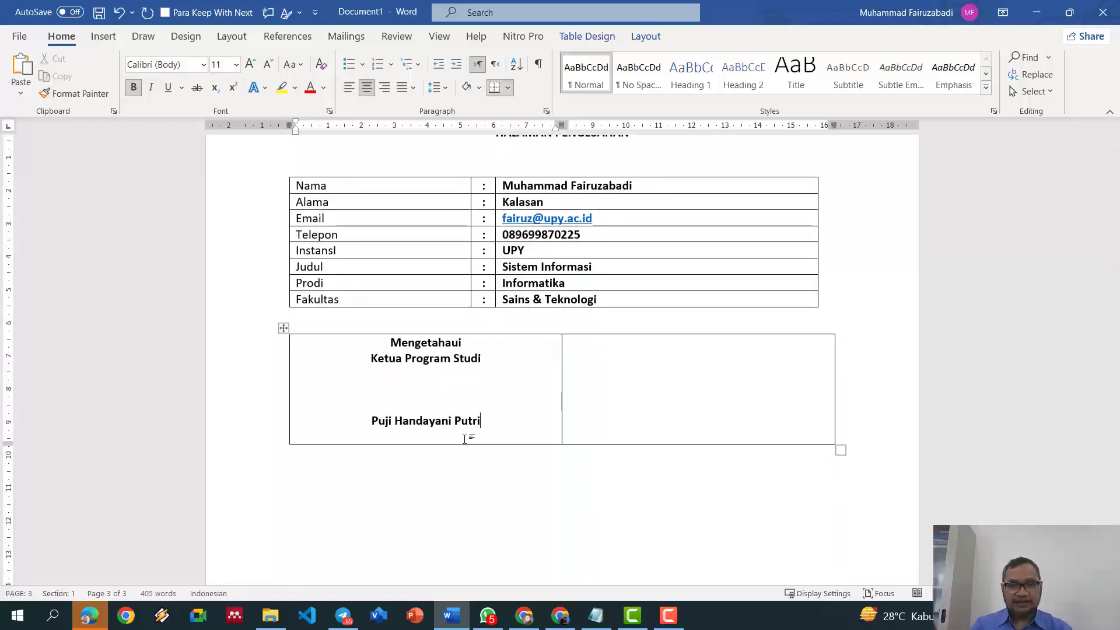
click(697, 350)
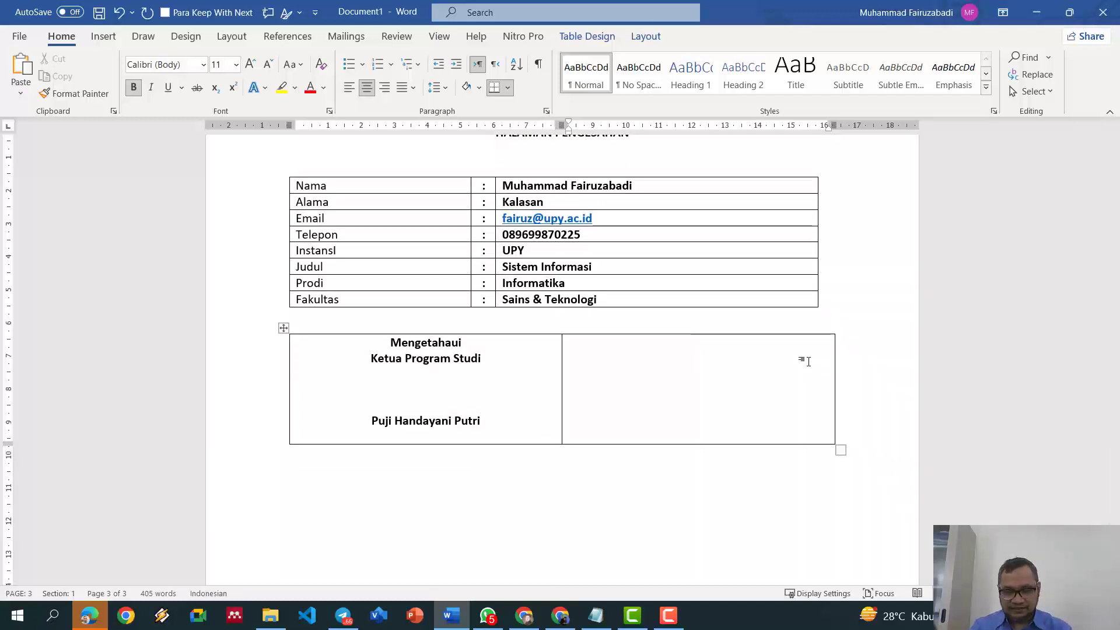
text(Penyusu)
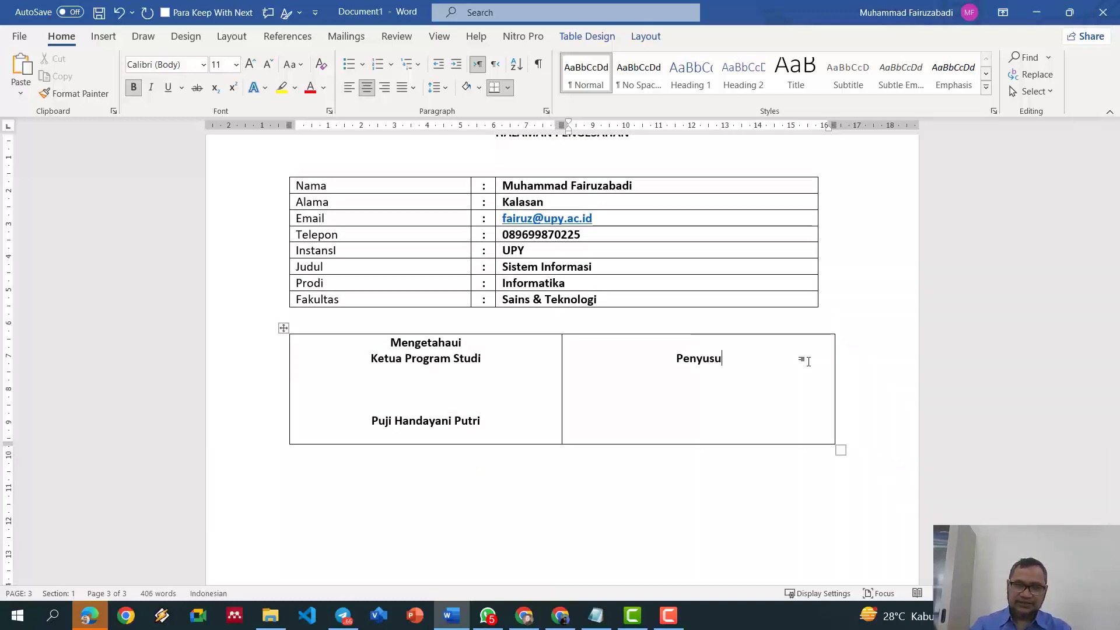
text(n)
key(Return)
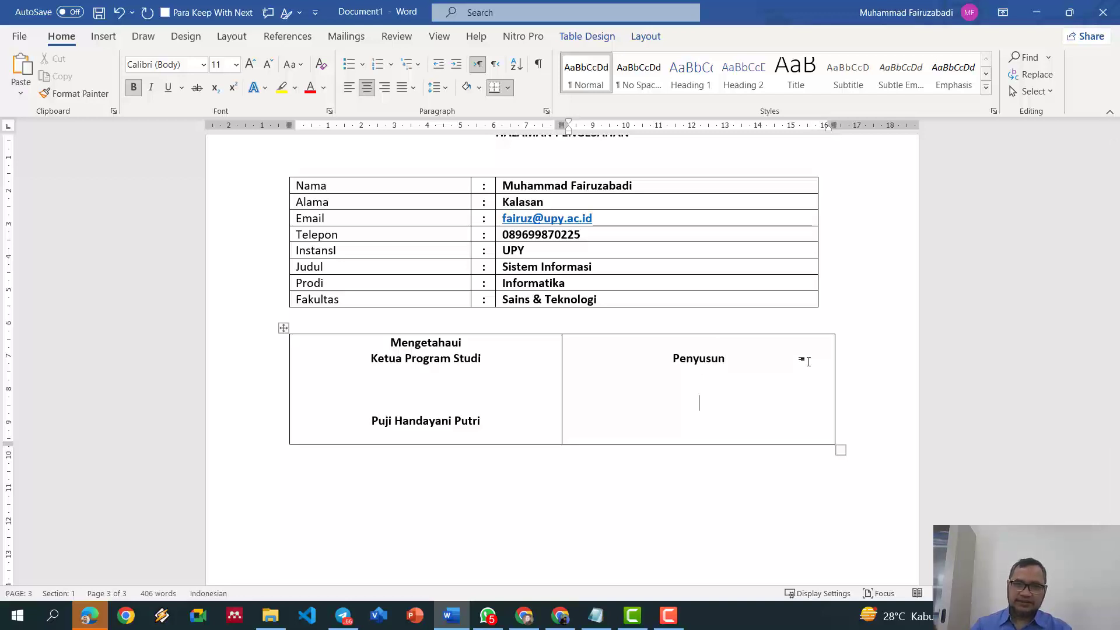
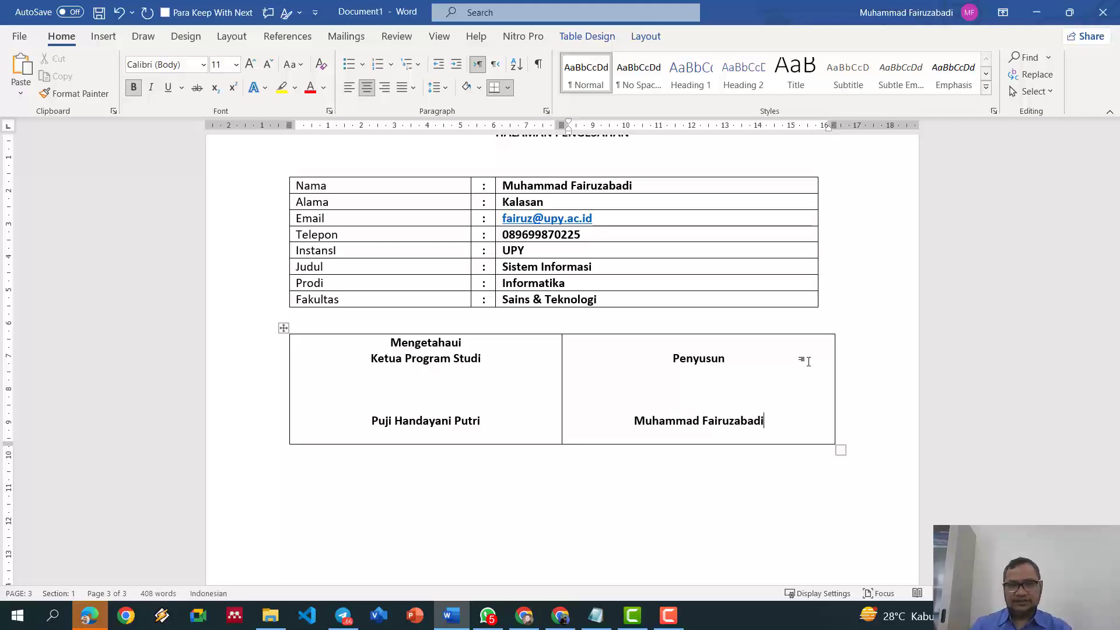
Step: Drag the signature table's right edge to match the data table's width
click(776, 359)
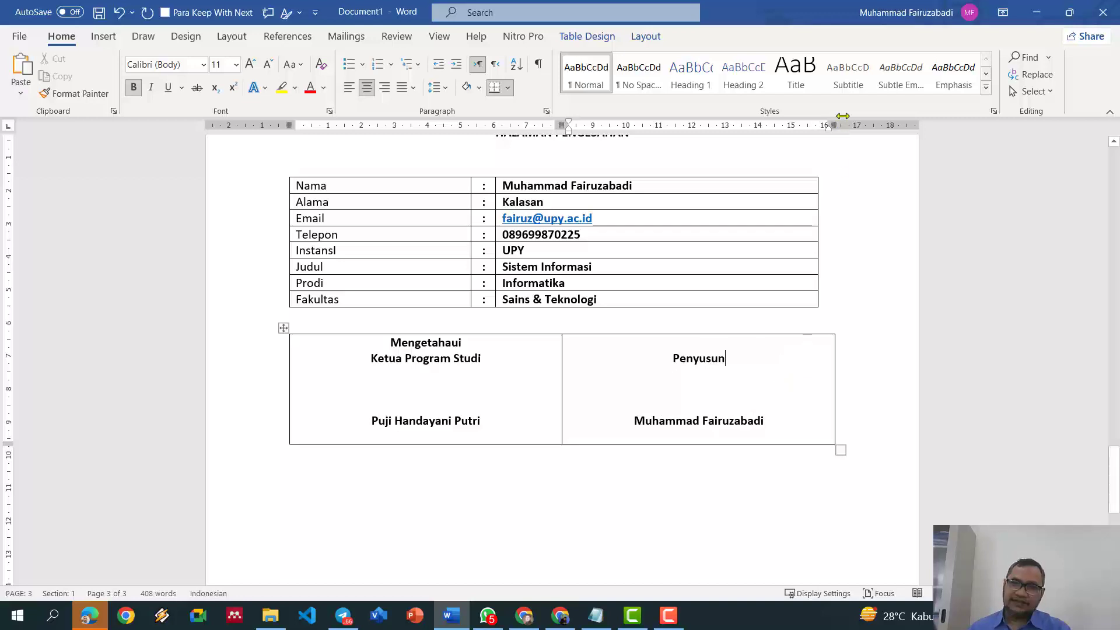
drag(833, 125, 818, 125)
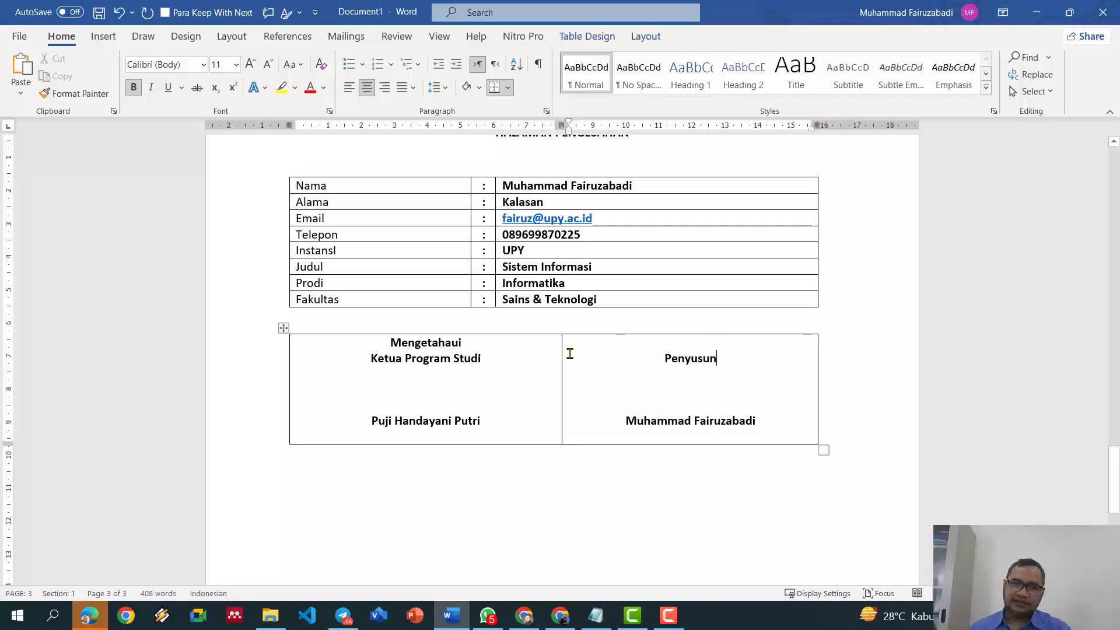
scroll(474, 279, up, 2)
Step: Remove all borders from the data list table using No Border
click(310, 228)
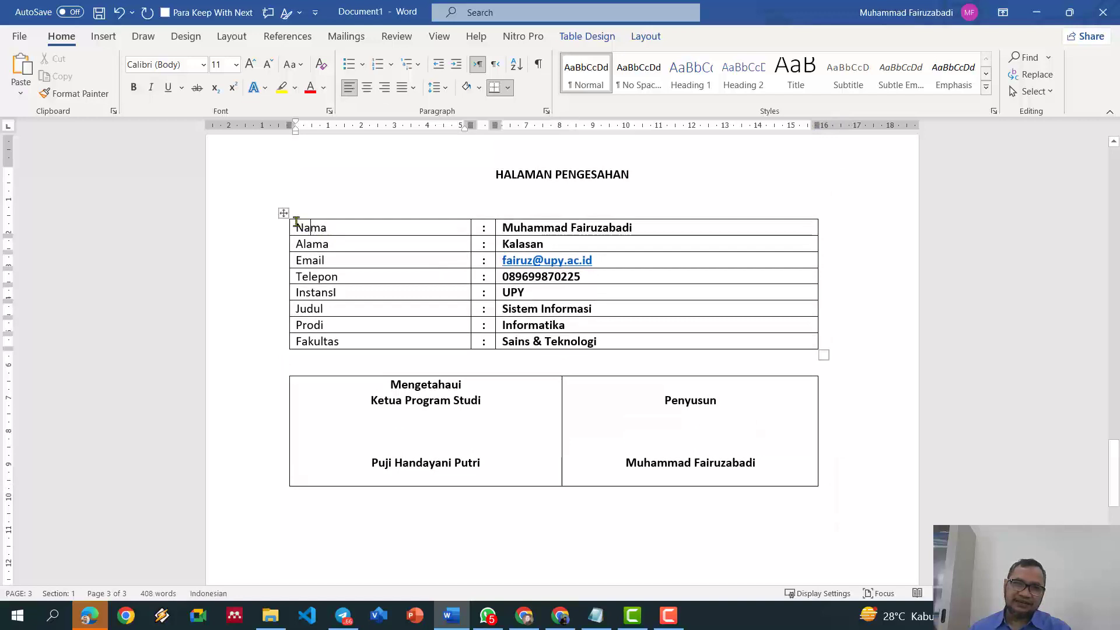
click(284, 213)
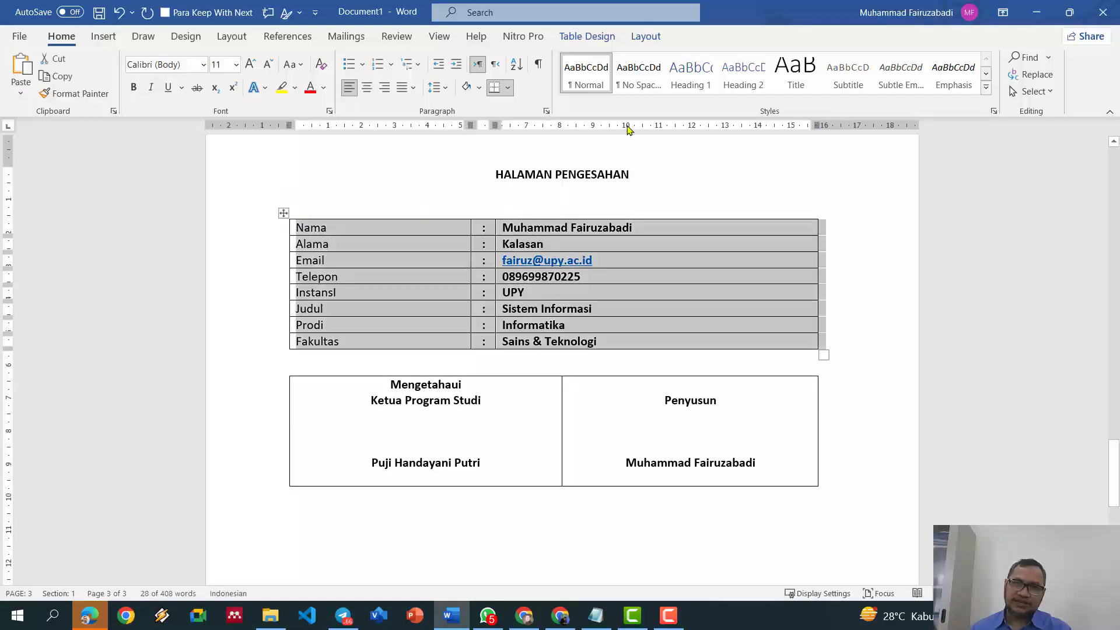
click(645, 37)
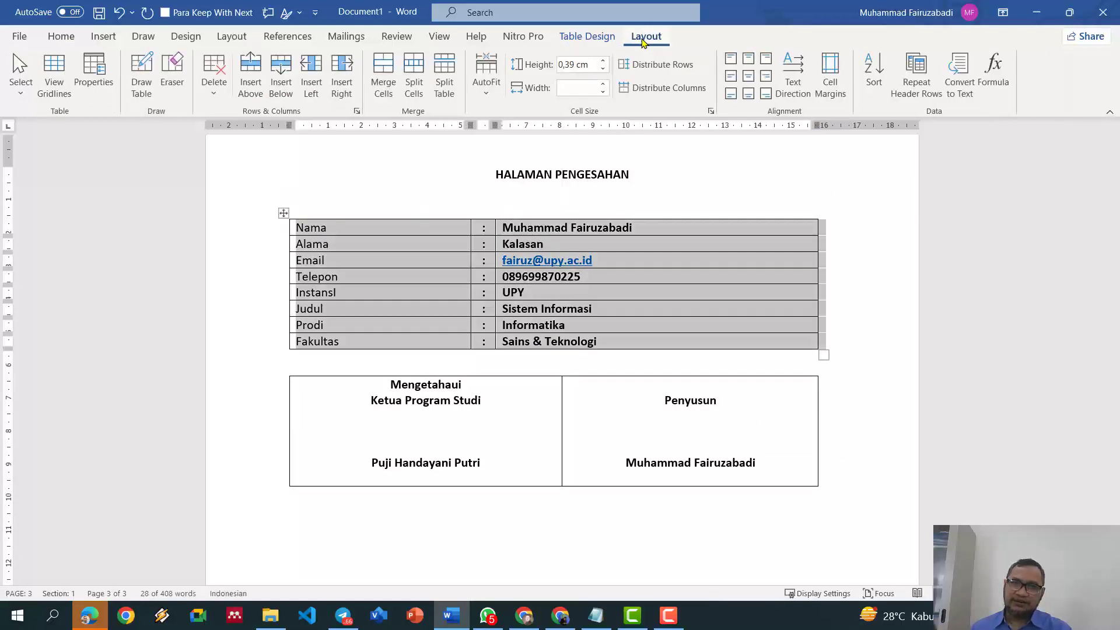
click(589, 44)
click(727, 95)
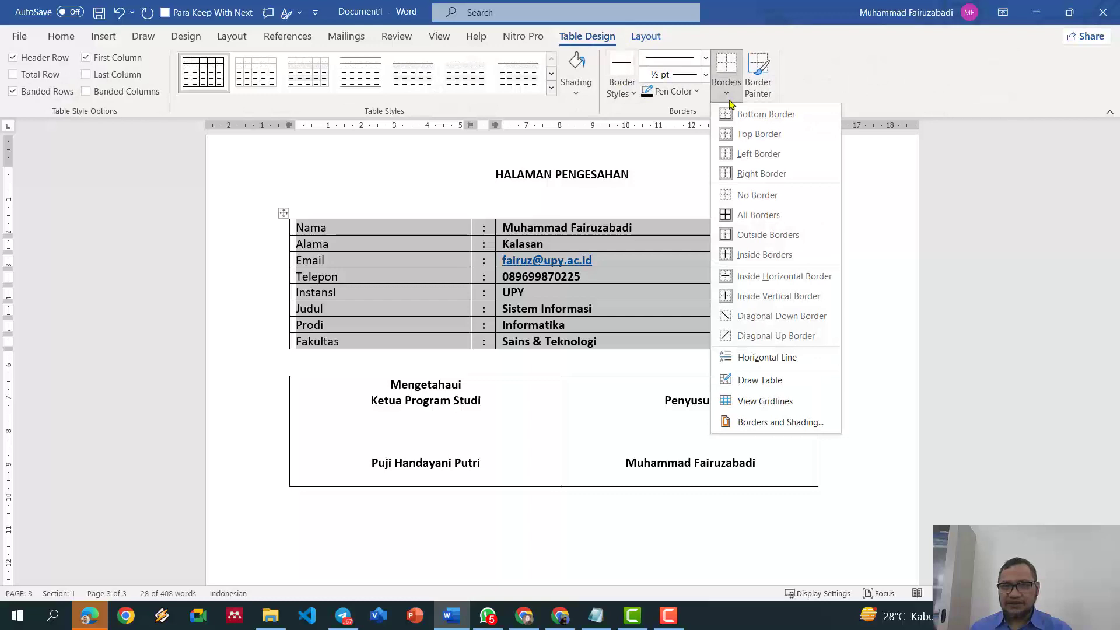
click(764, 195)
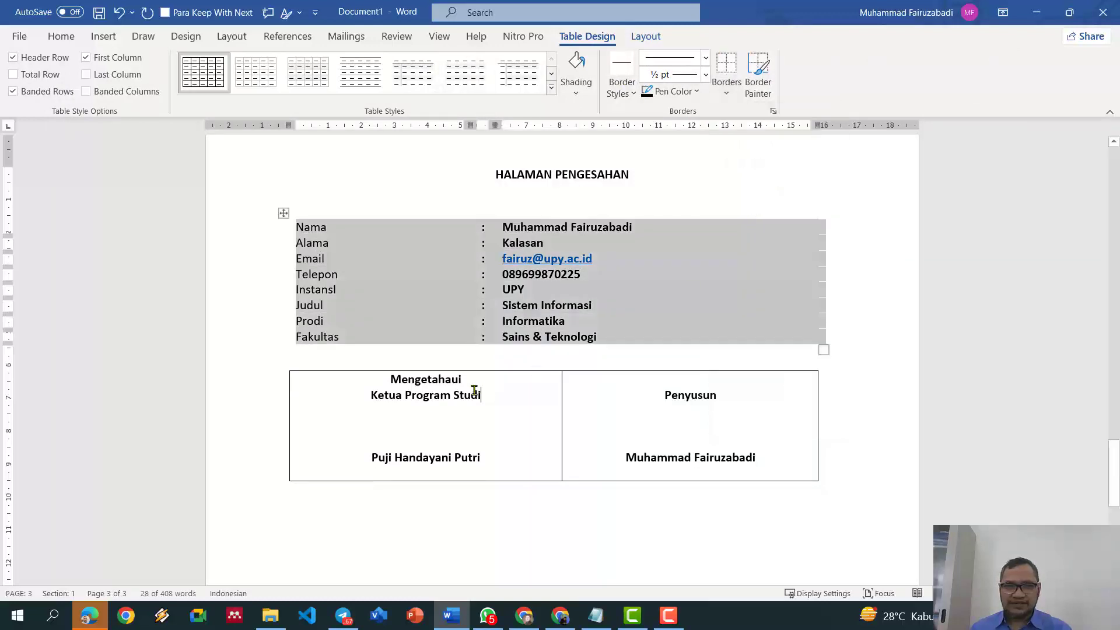
Step: Remove all borders from the two-column signature table as well
click(474, 389)
click(284, 365)
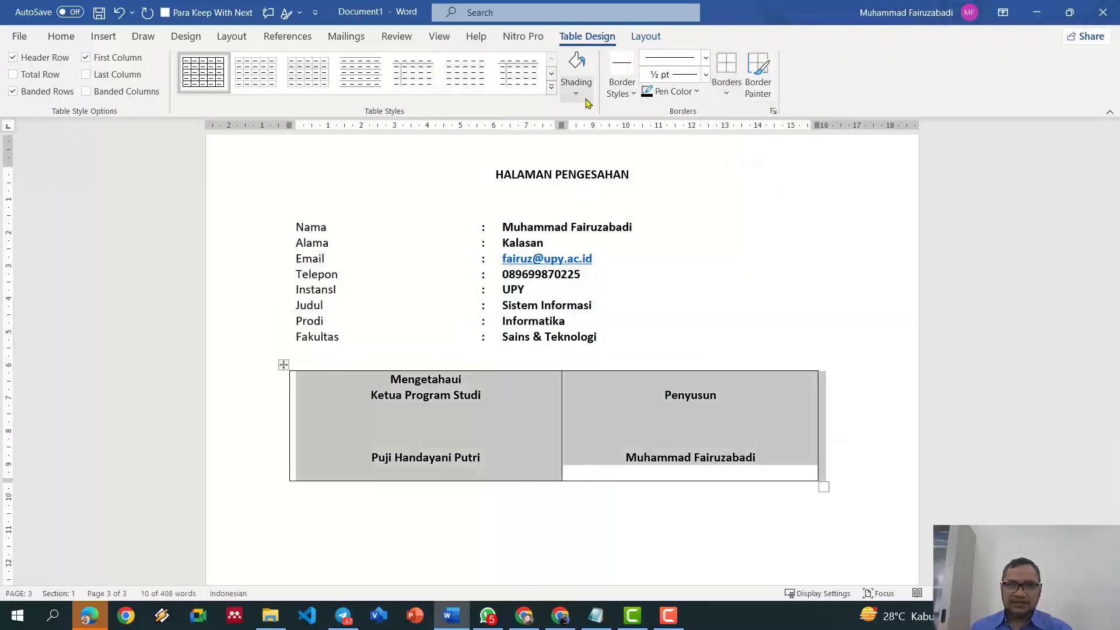
click(727, 101)
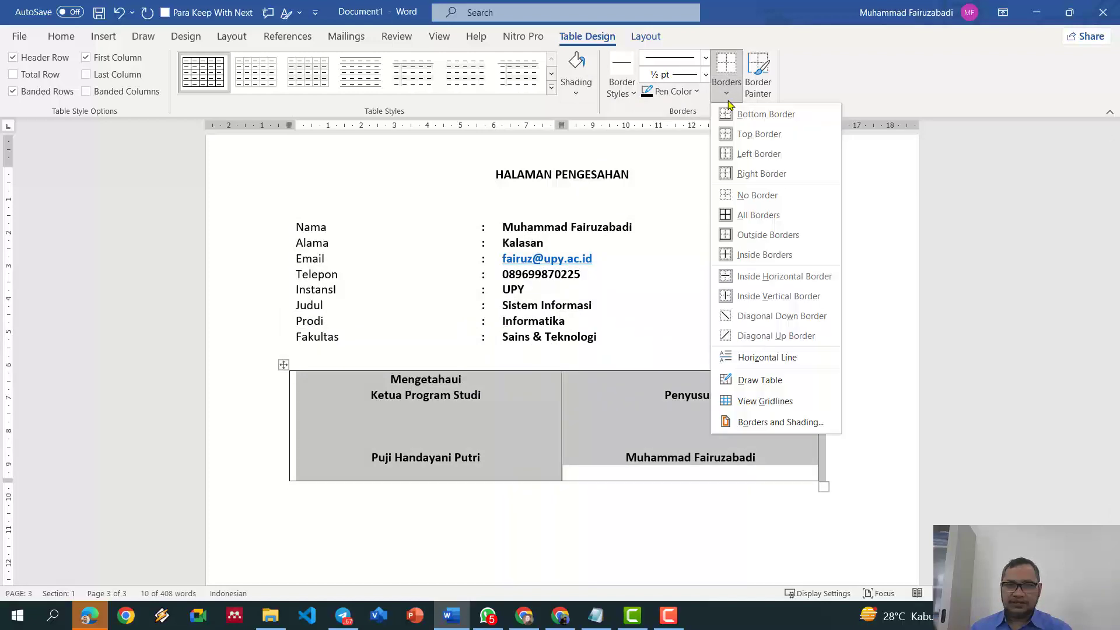
click(788, 195)
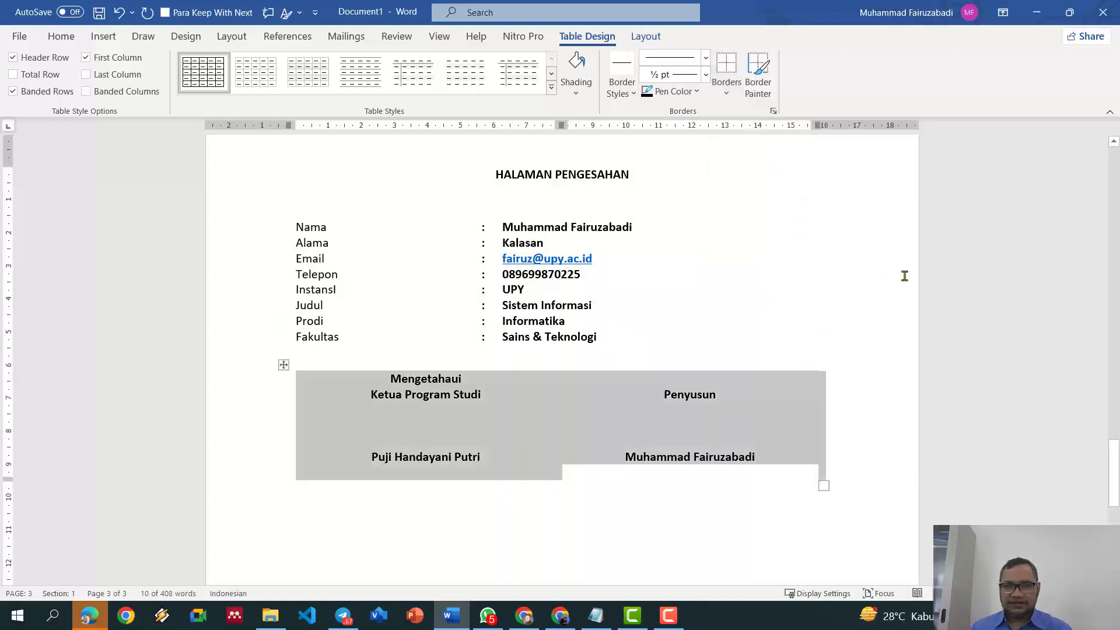
click(904, 275)
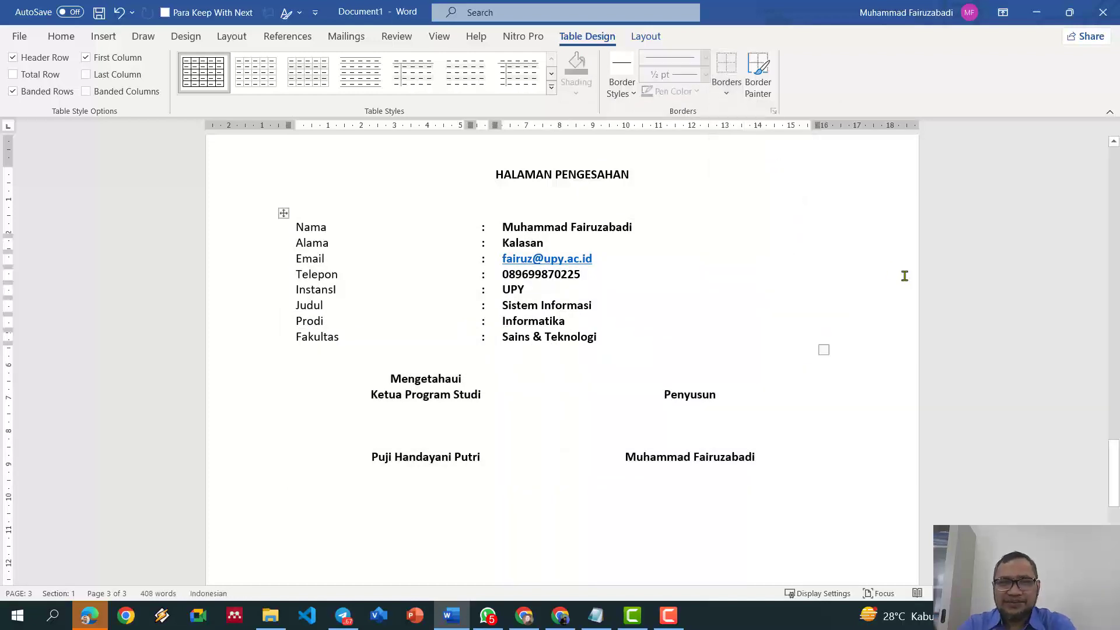